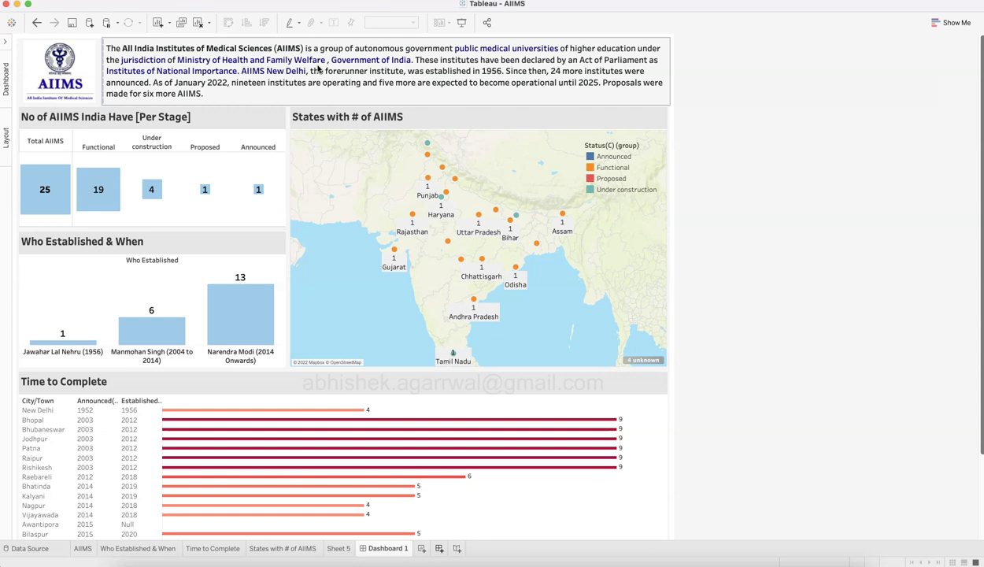
# Step: Look over the AIIMS dashboard, including its introduction text and the Who Established & When chart
pyautogui.click(83, 337)
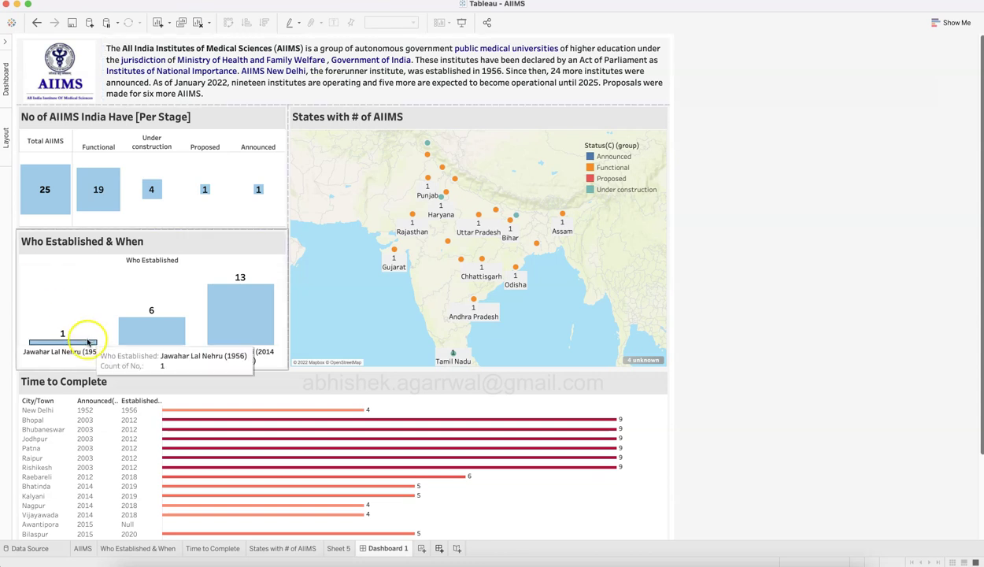
pyautogui.click(749, 356)
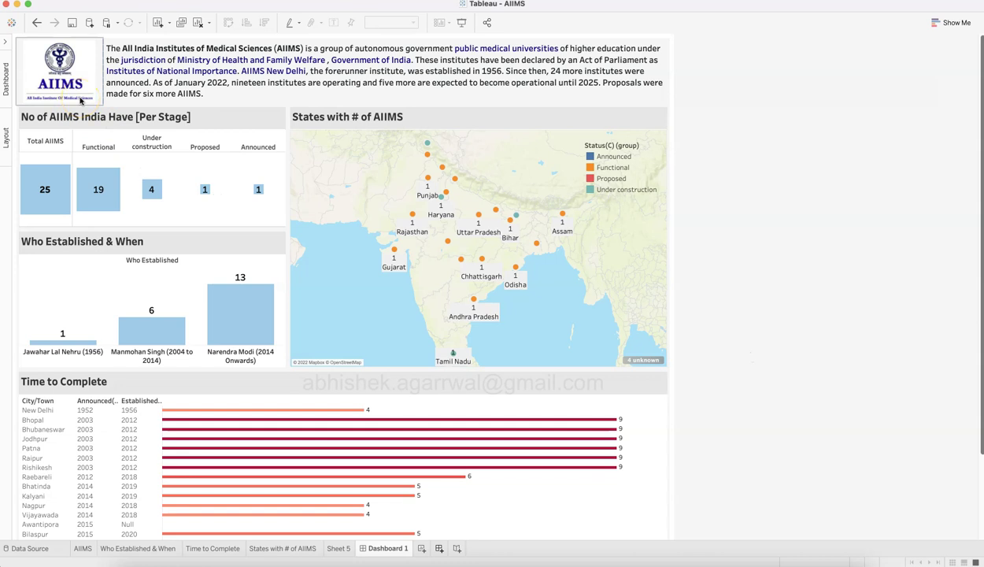
pyautogui.click(248, 83)
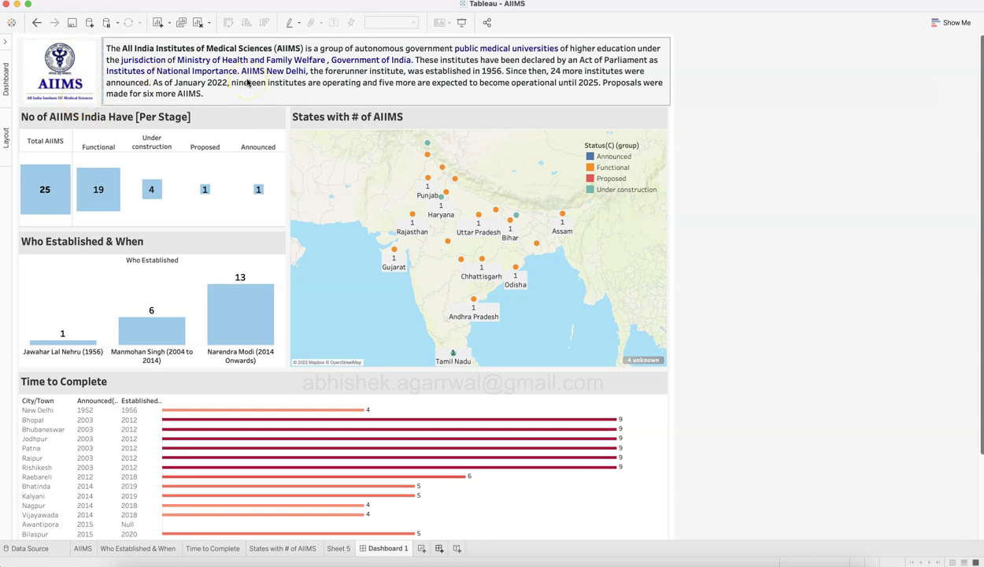
pyautogui.click(218, 268)
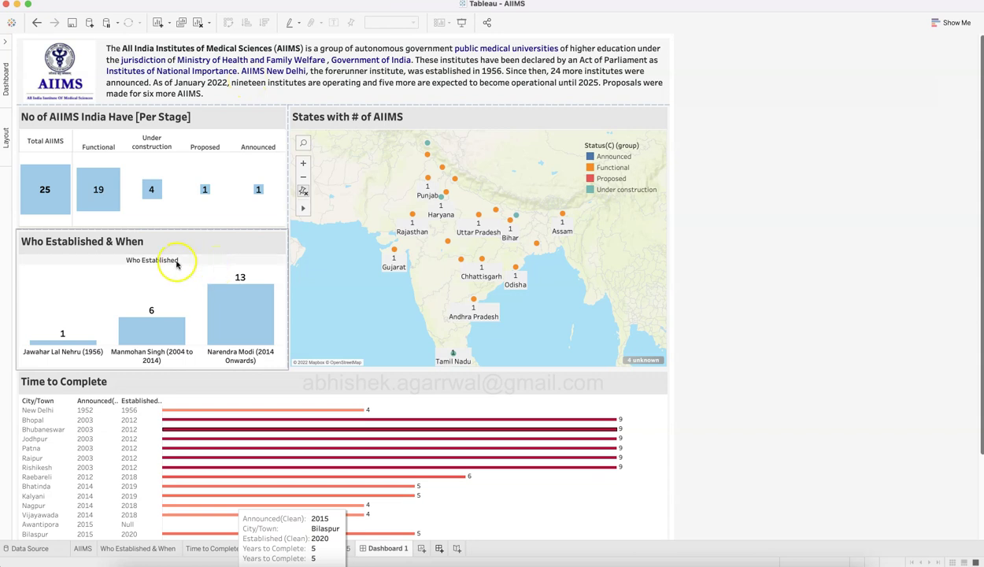
# Step: Examine the number of institutes in each stage, from Functional to Announced, in the No of AIIMS India Have [Per Stage] chart
pyautogui.click(167, 212)
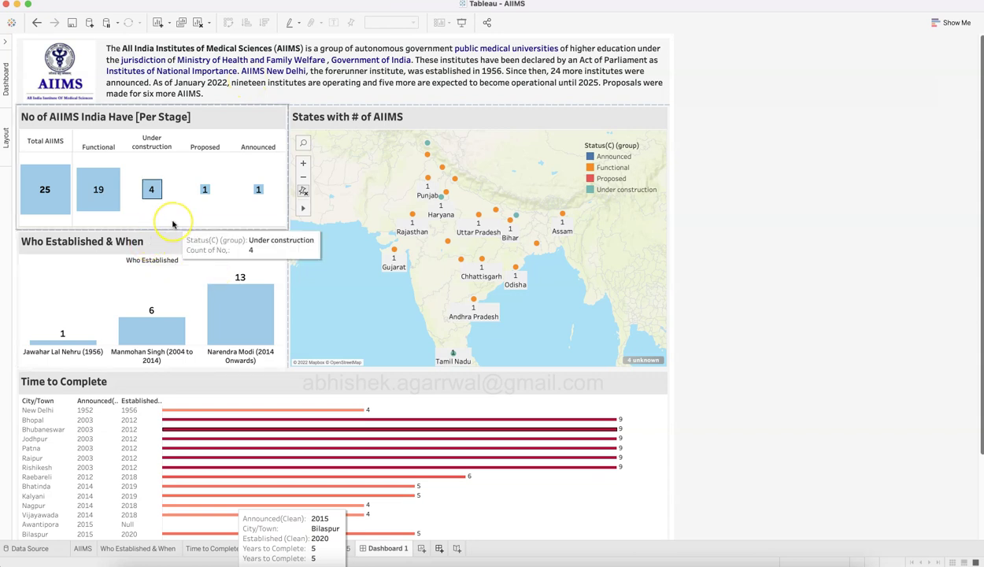
pyautogui.click(205, 192)
pyautogui.click(83, 131)
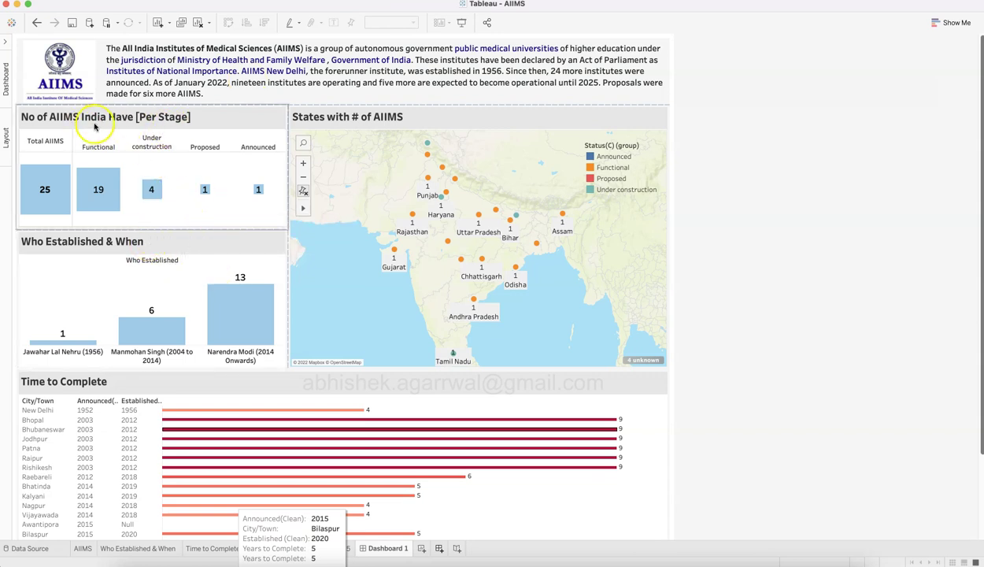
pyautogui.moveTo(48, 201)
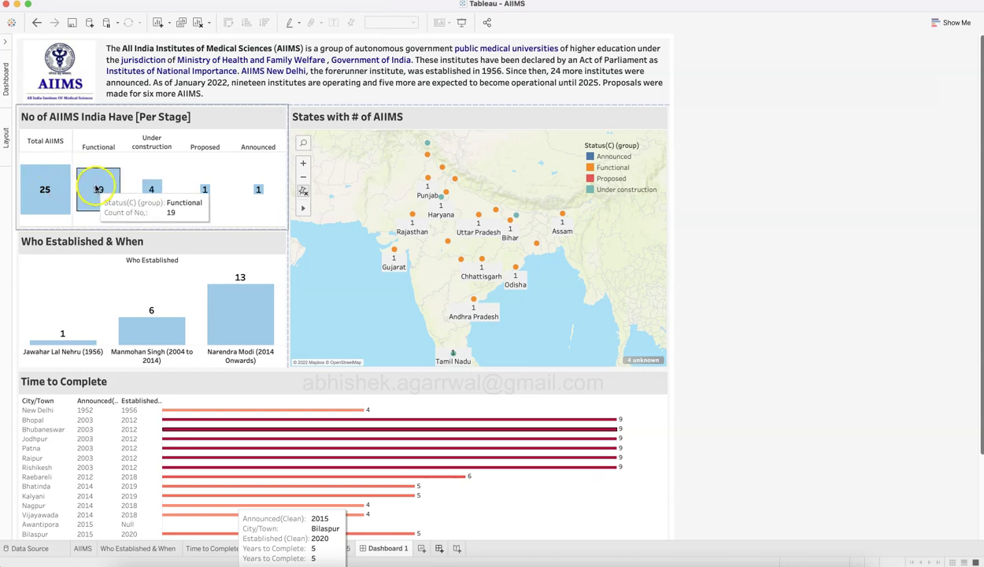
pyautogui.moveTo(105, 197)
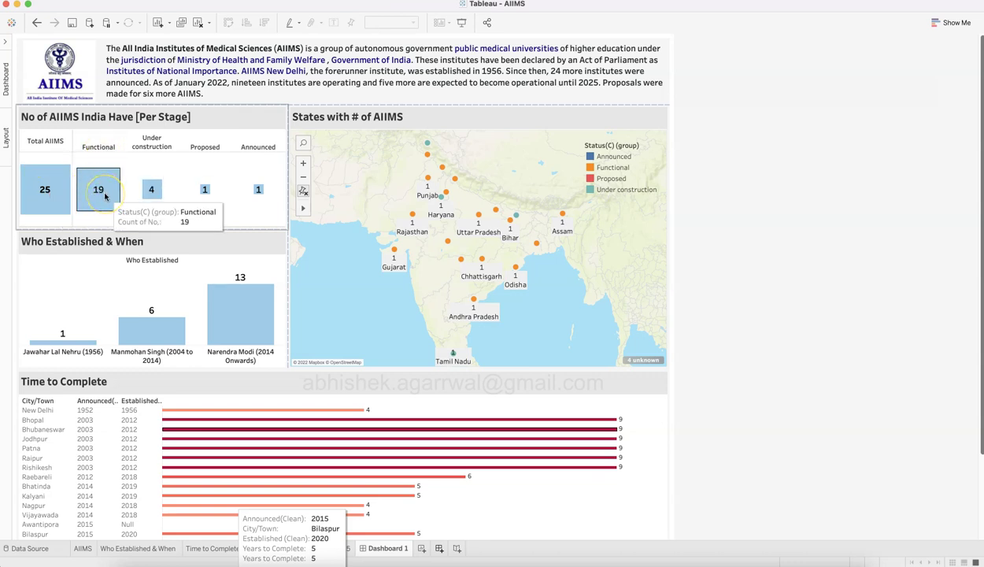
pyautogui.moveTo(152, 190)
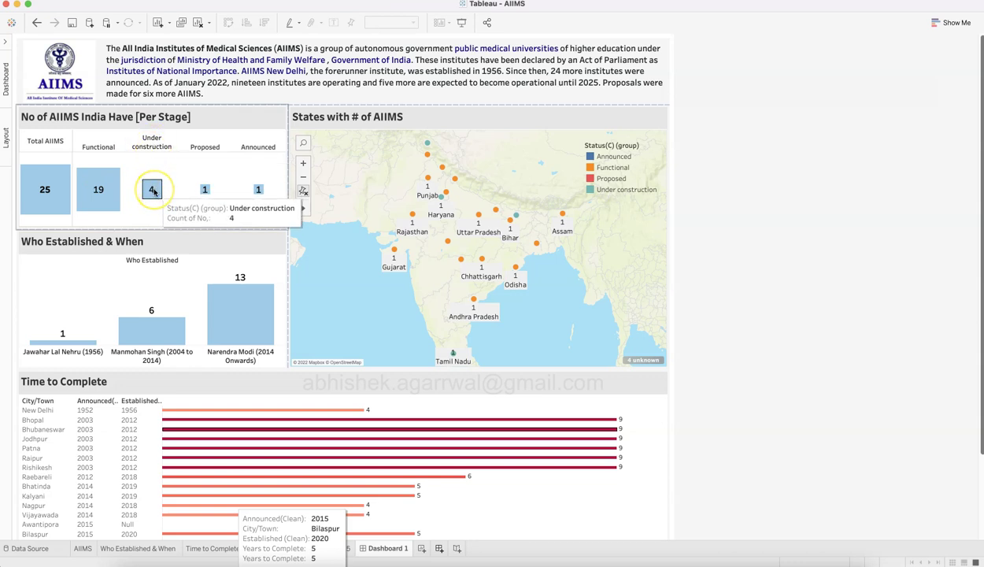
pyautogui.moveTo(205, 189)
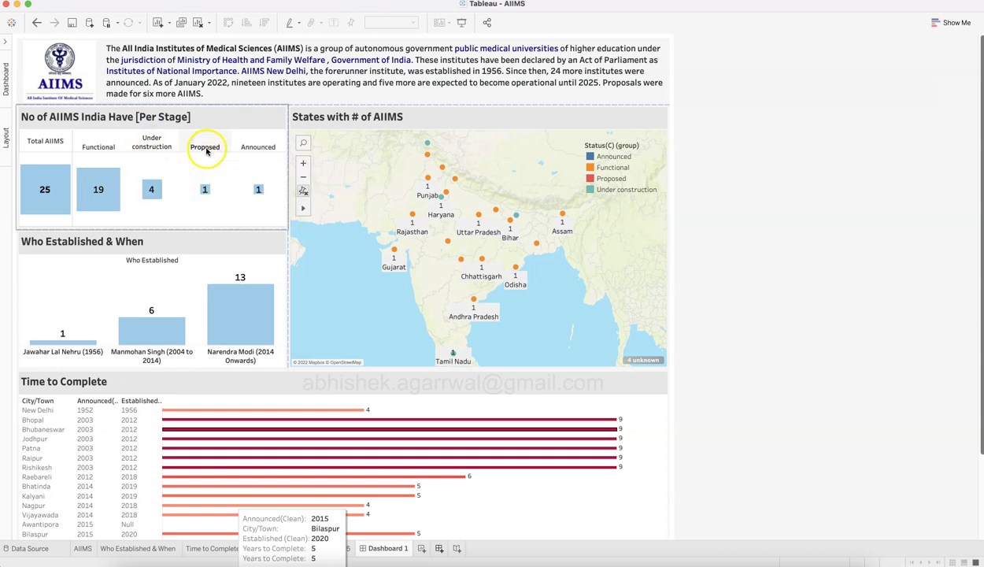
pyautogui.moveTo(259, 192)
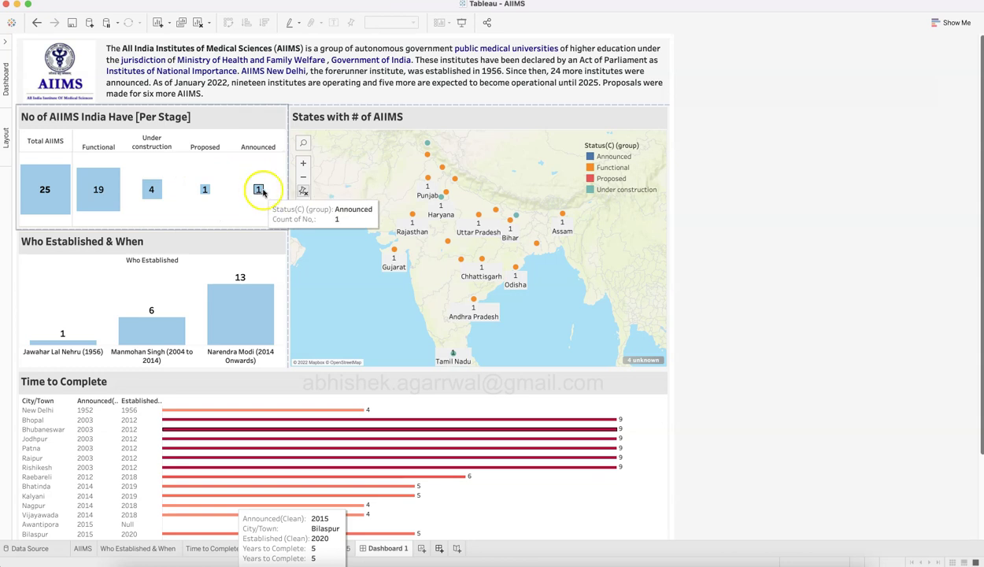
pyautogui.click(206, 188)
# Step: Examine the Who Established & When chart, comparing the bars and periods of the three prime ministers
pyautogui.click(120, 252)
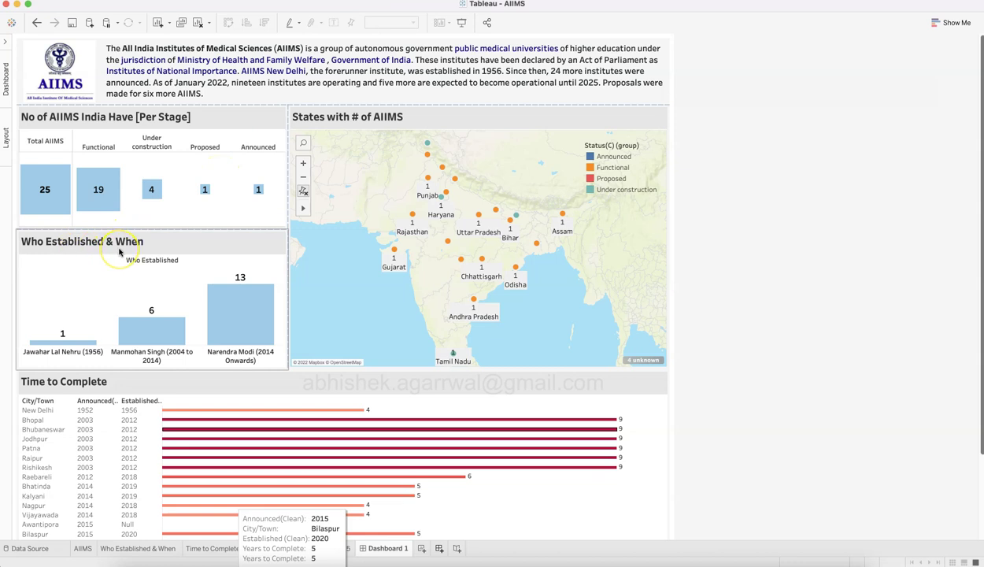
pyautogui.click(96, 294)
pyautogui.click(87, 308)
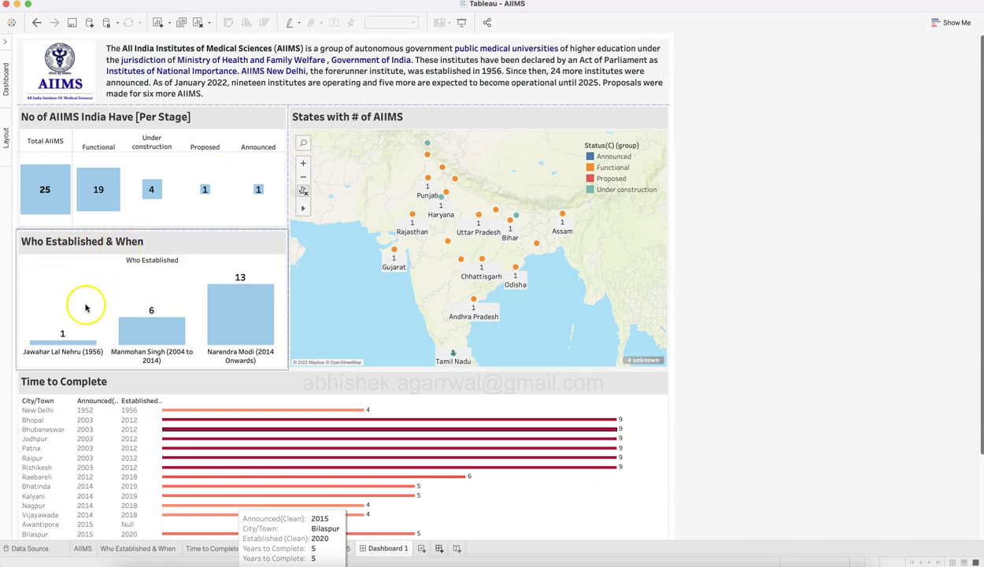
pyautogui.click(48, 358)
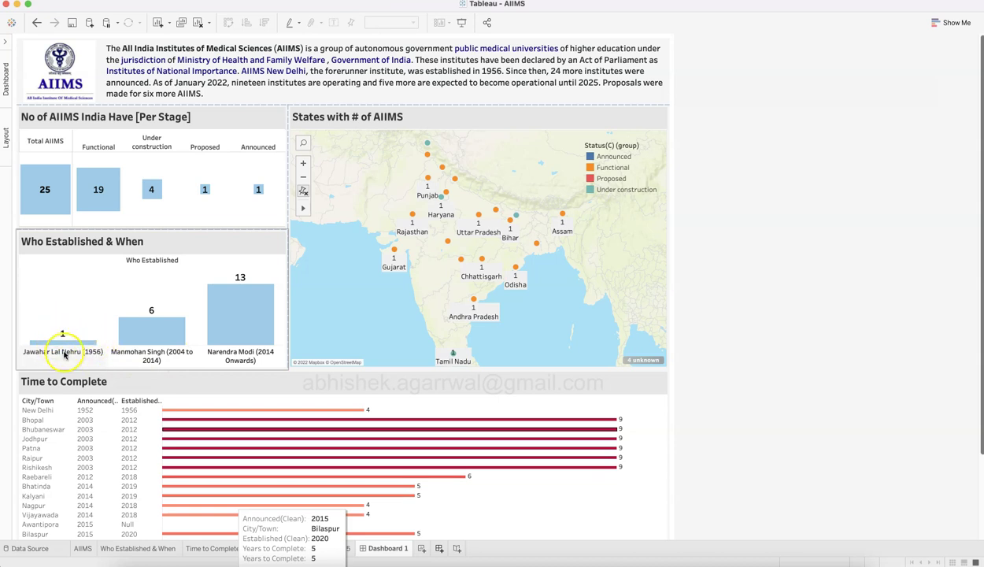
pyautogui.moveTo(70, 343)
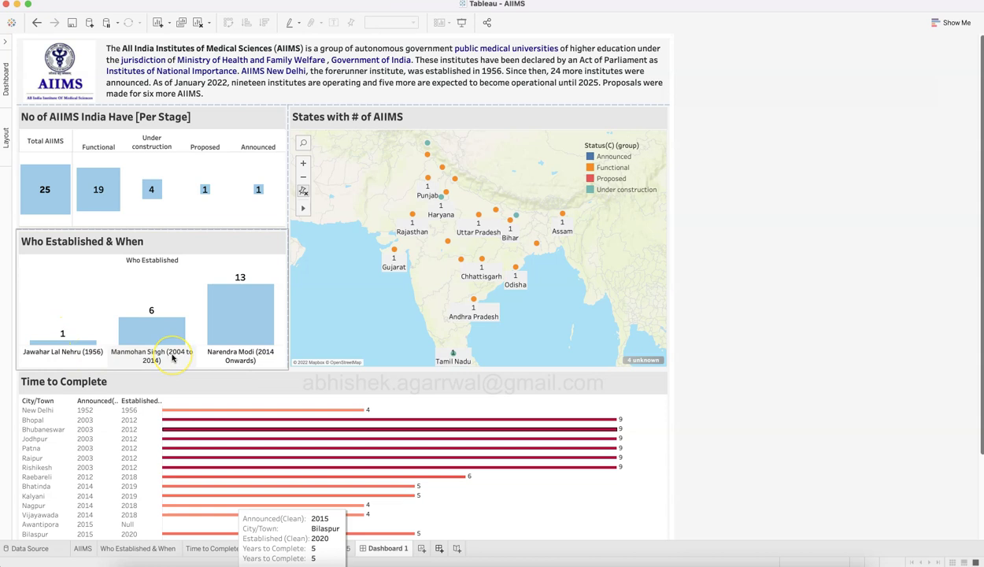
pyautogui.click(151, 314)
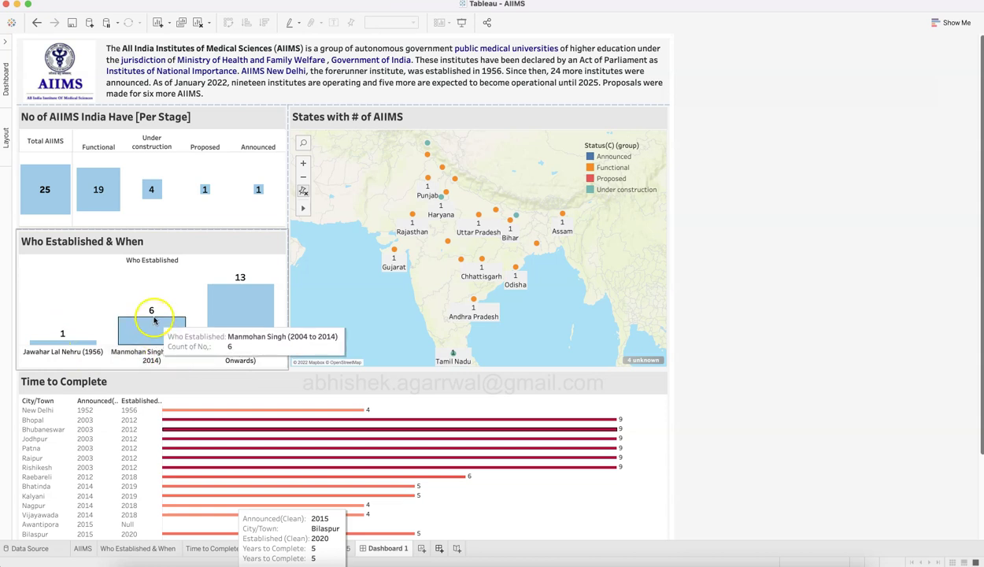
pyautogui.click(157, 359)
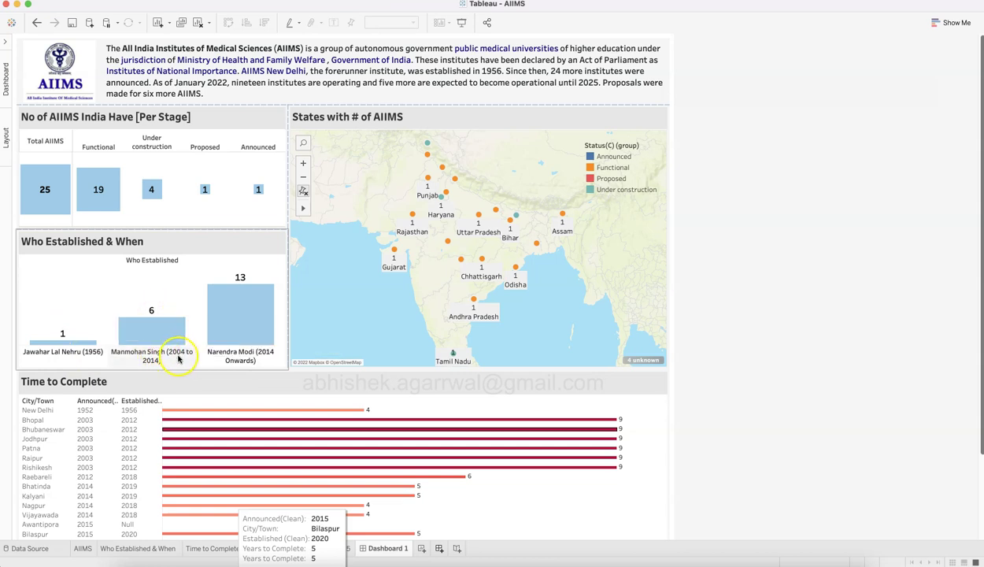
pyautogui.click(138, 355)
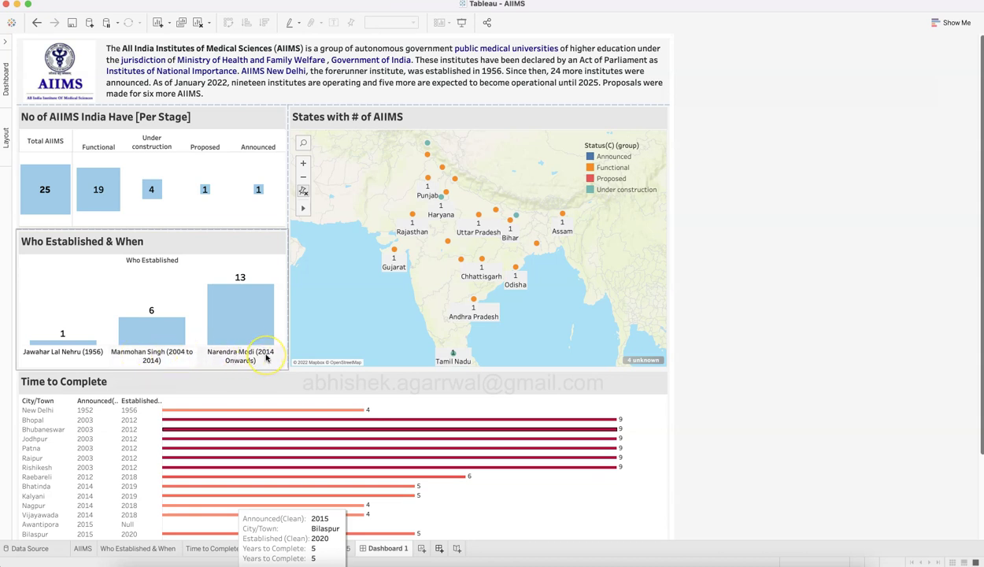
pyautogui.click(240, 357)
pyautogui.click(249, 354)
pyautogui.moveTo(259, 277)
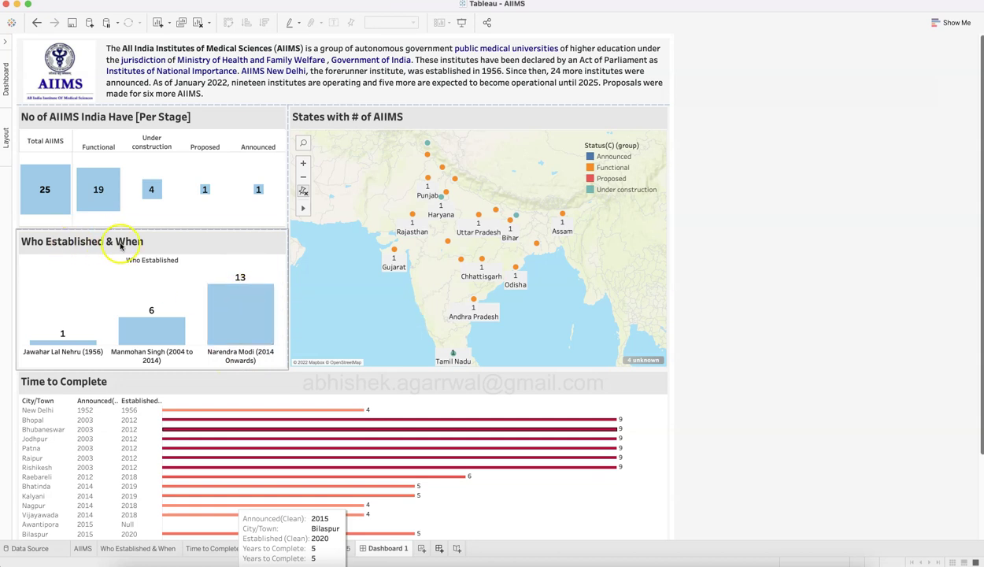
pyautogui.click(197, 243)
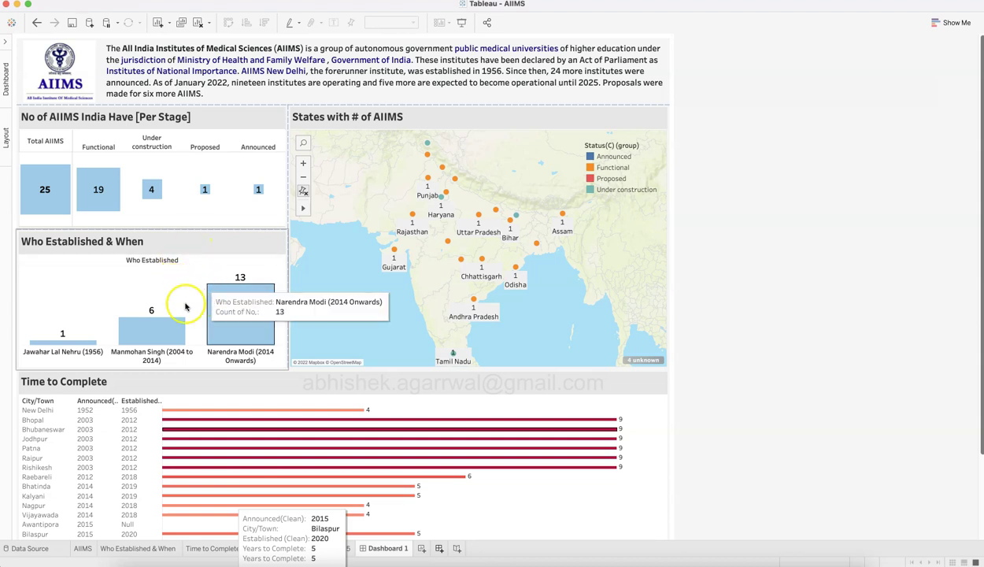
pyautogui.moveTo(168, 310)
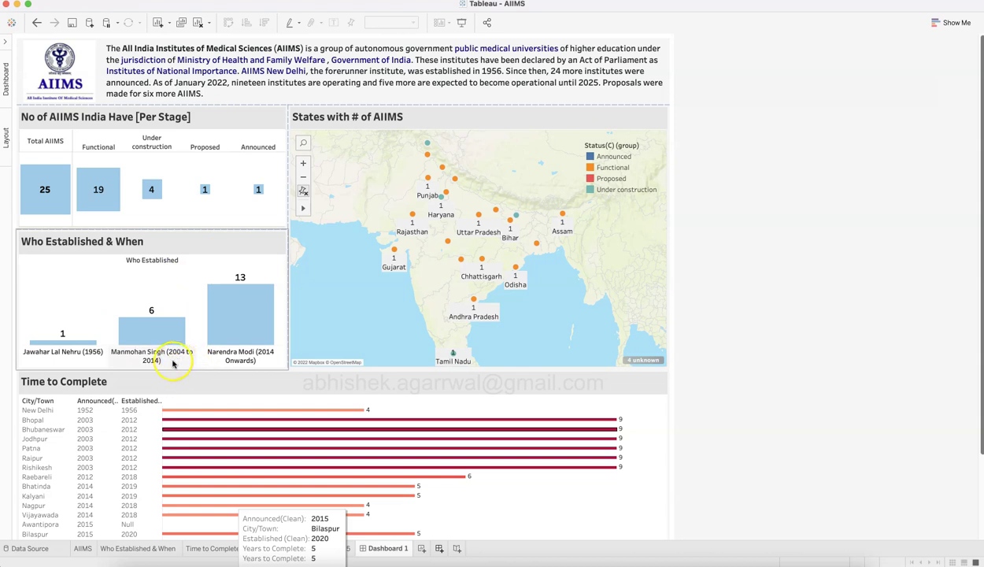
pyautogui.moveTo(257, 308)
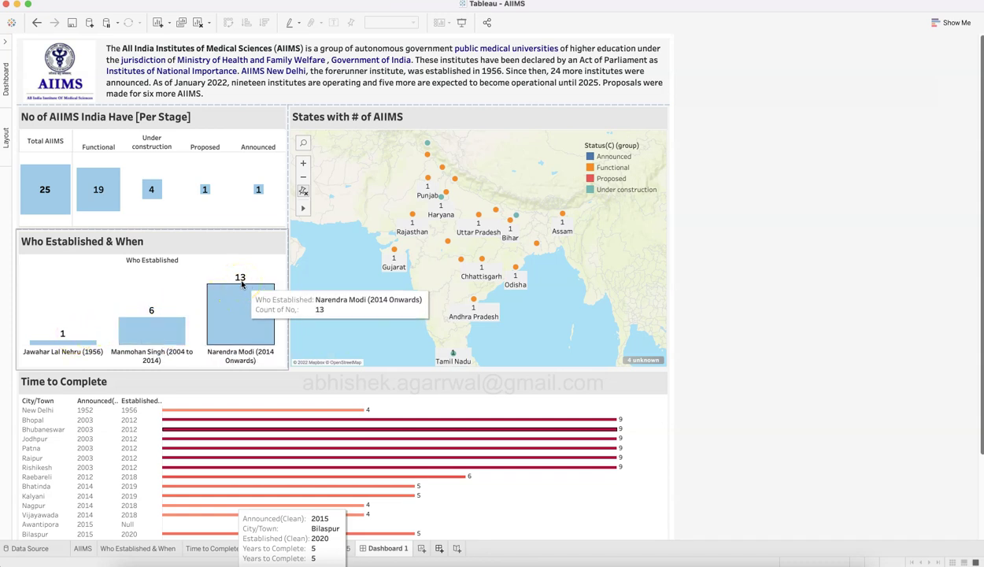
# Step: Compare the Functional and Under construction counts with the bars in the Who Established & When chart
pyautogui.moveTo(103, 196)
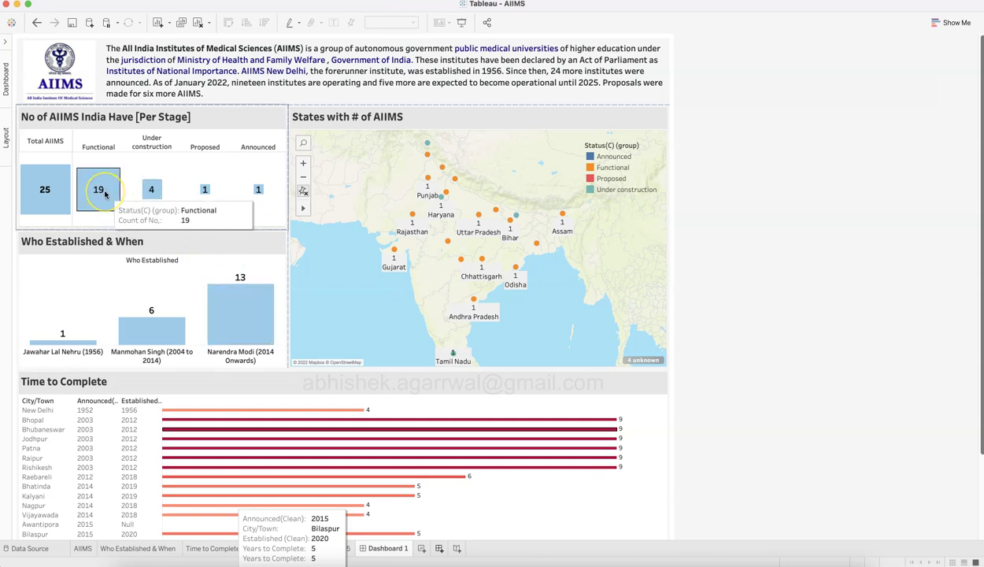
pyautogui.click(151, 190)
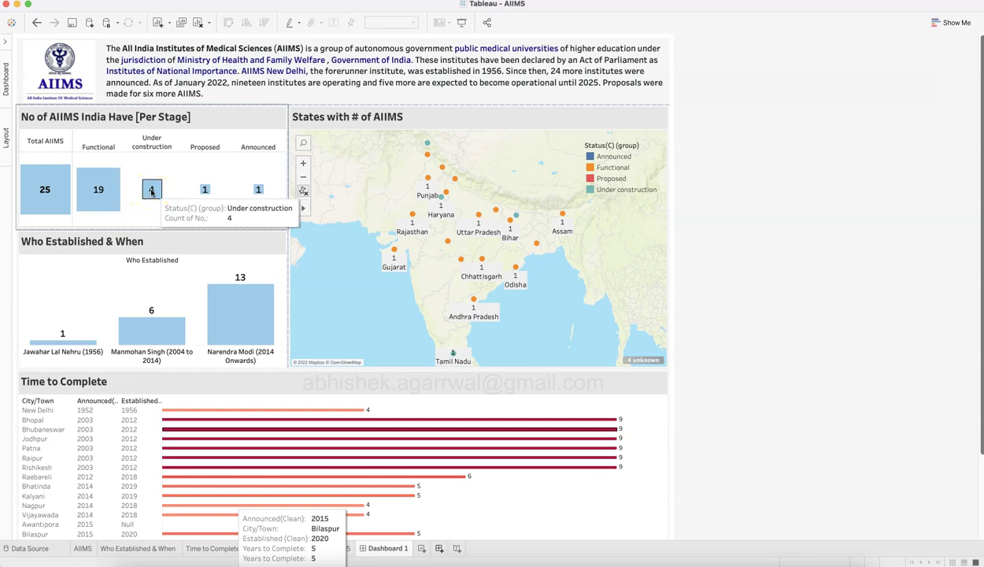
pyautogui.click(107, 203)
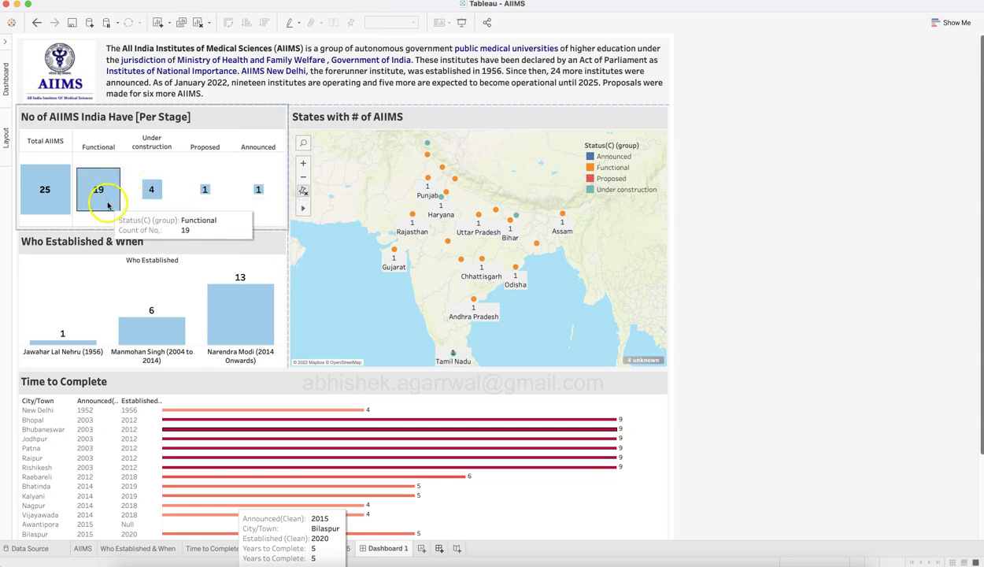
pyautogui.click(180, 285)
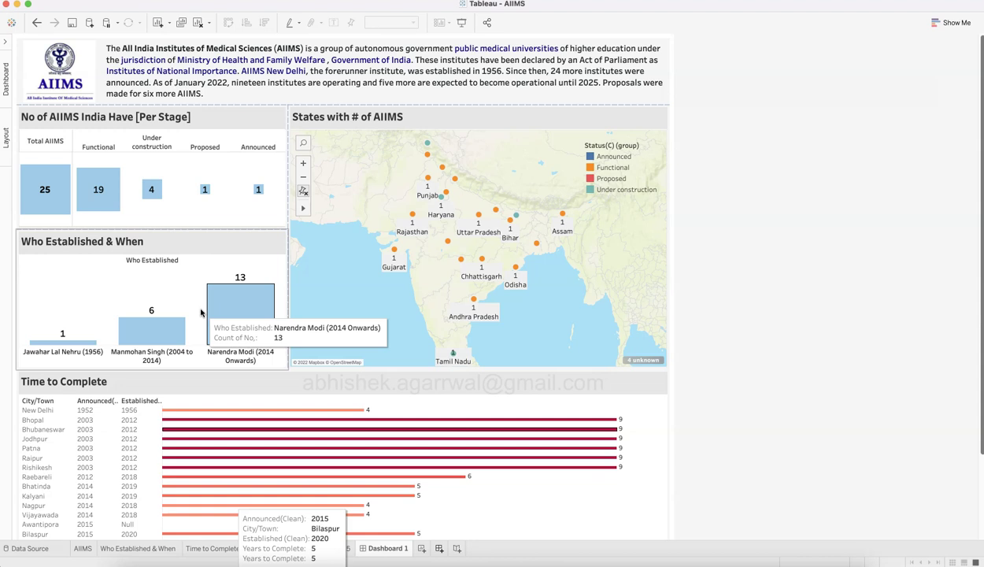
pyautogui.click(726, 324)
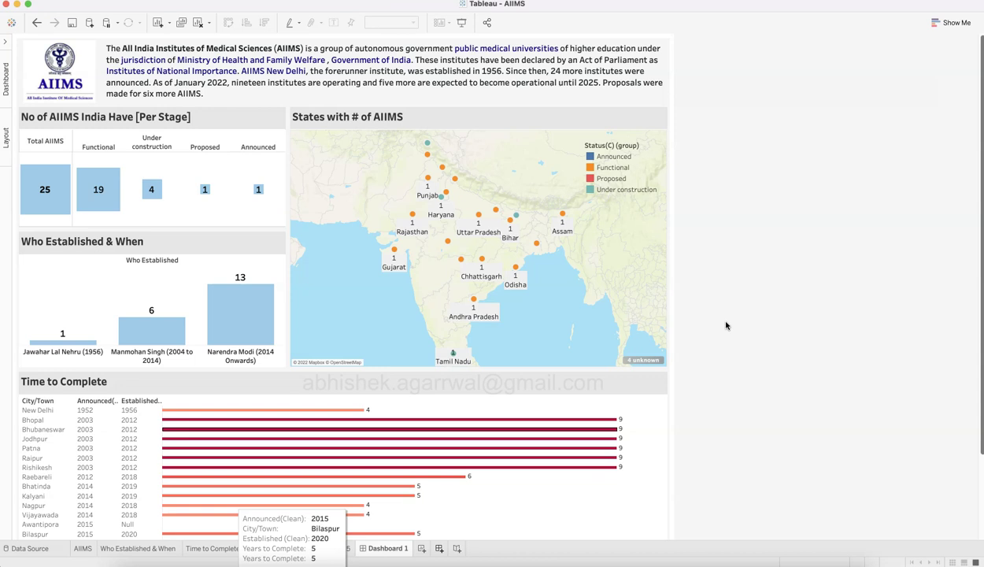
# Step: Examine the locations and status colours of the institutes on the States with # of AIIMS map
pyautogui.click(384, 332)
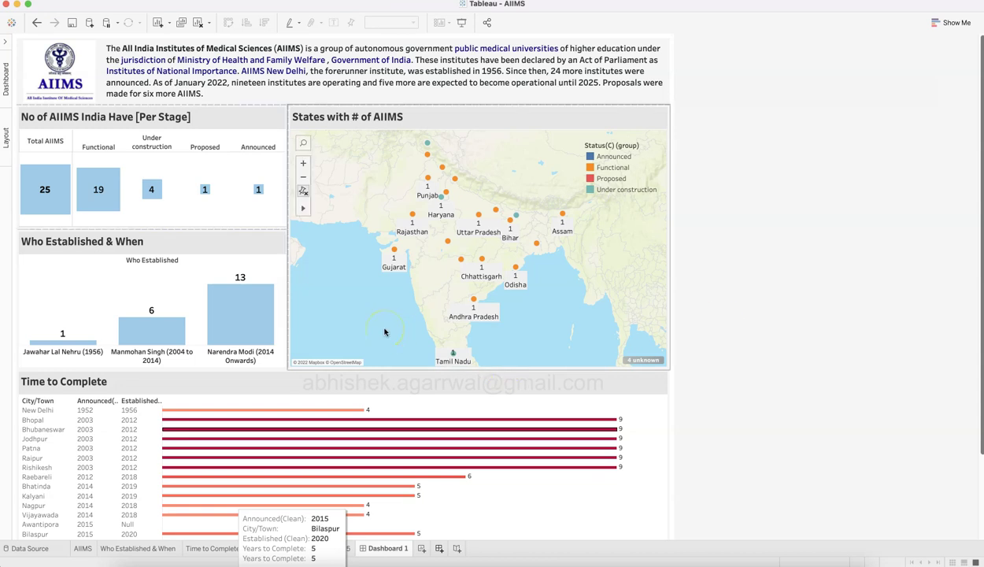
pyautogui.click(565, 278)
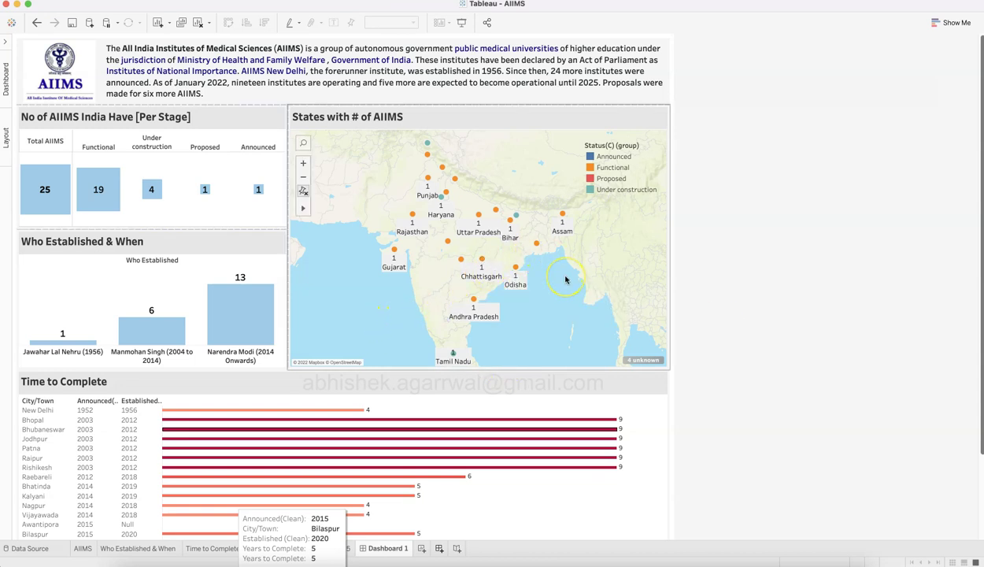
pyautogui.click(452, 176)
pyautogui.moveTo(443, 170)
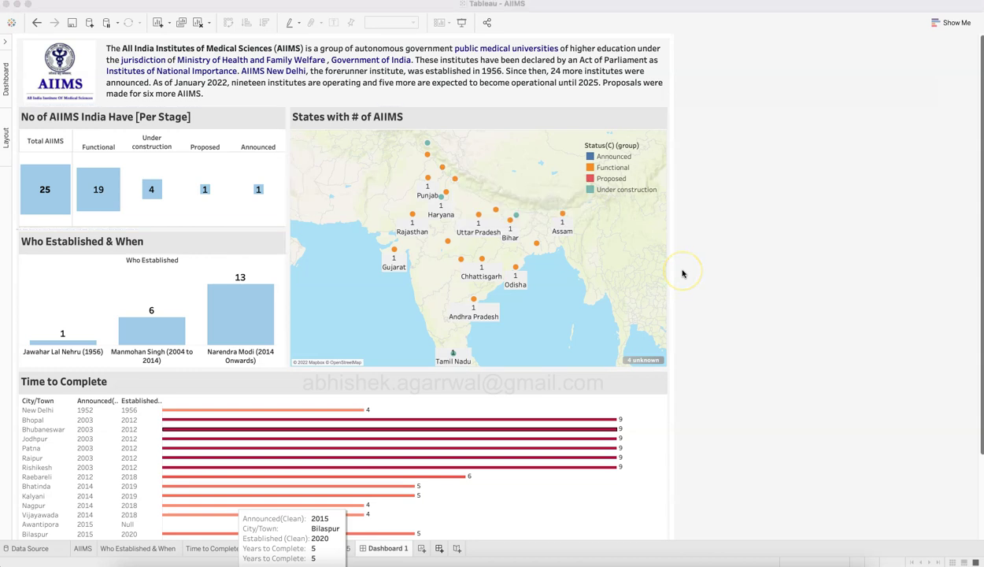
# Step: Switch to the Chrome browser and look through the Wikipedia article on All India Institute of Medical Sciences, Bilaspur
pyautogui.press('super+Tab')
pyautogui.press('super+Tab')
pyautogui.press('super+Tab')
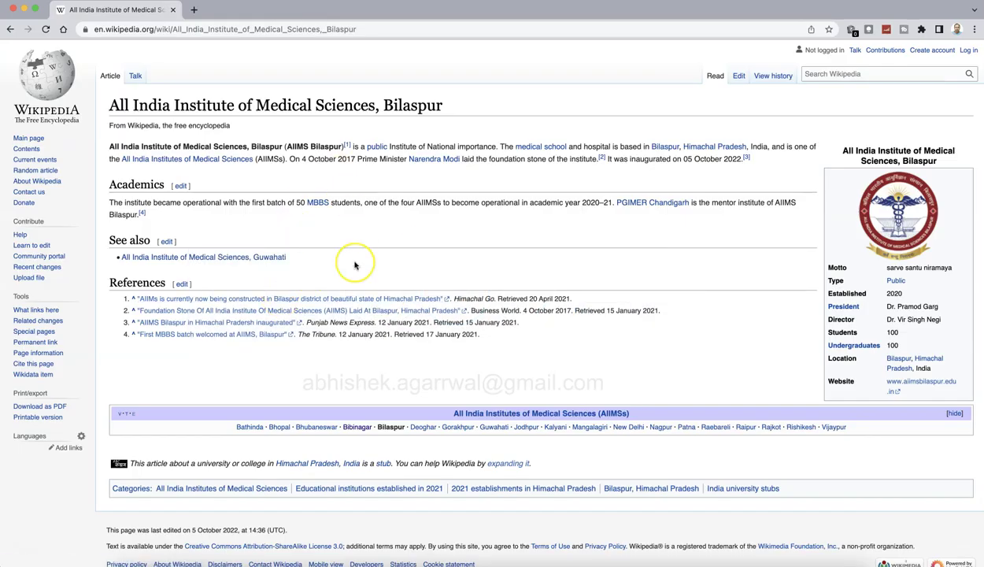
pyautogui.scroll(-1, 354, 261)
pyautogui.scroll(1, 355, 265)
pyautogui.scroll(-1, 372, 343)
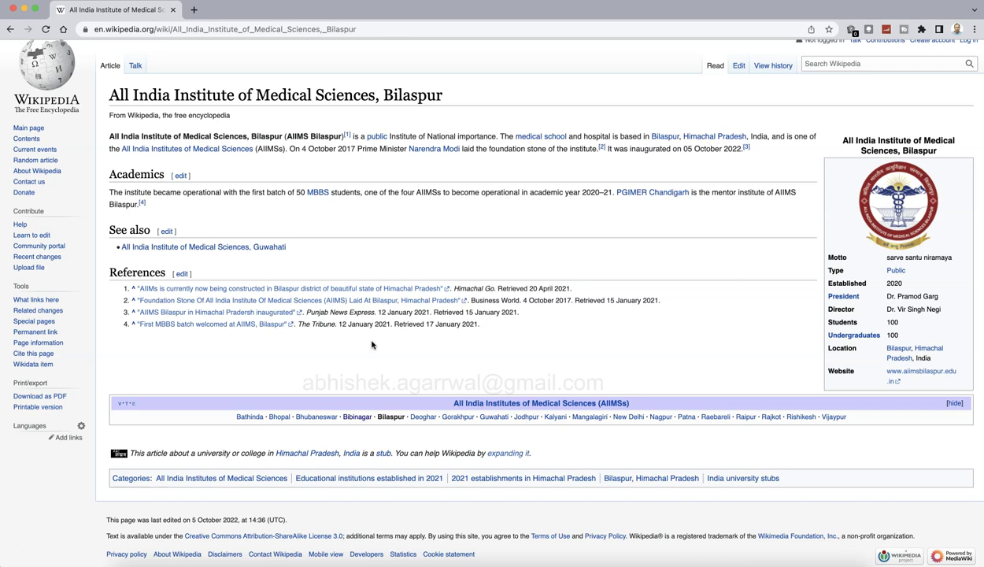
# Step: Search Google for "AIIMS"
pyautogui.click(325, 30)
pyautogui.write('AIIMS')
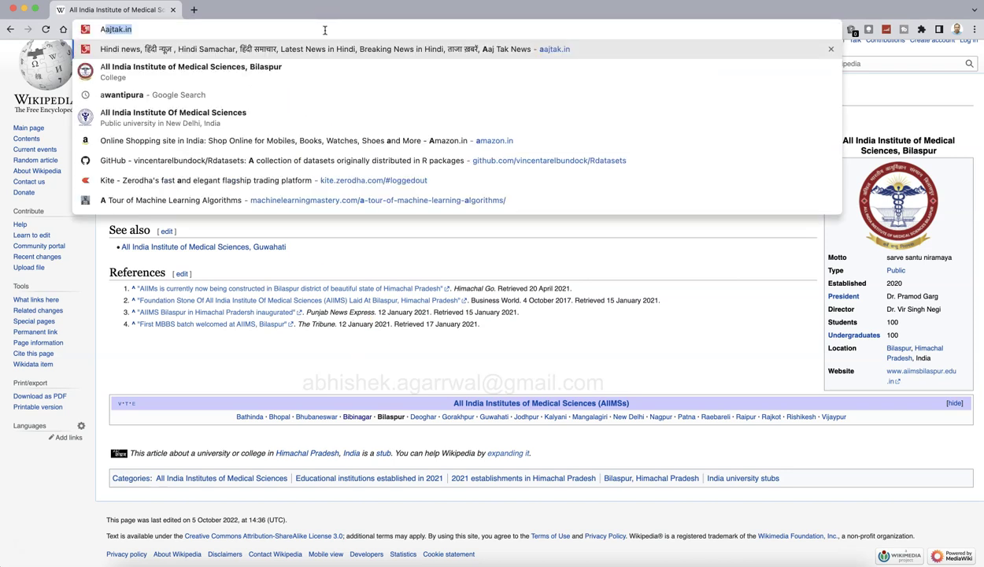
pyautogui.press('BackSpace')
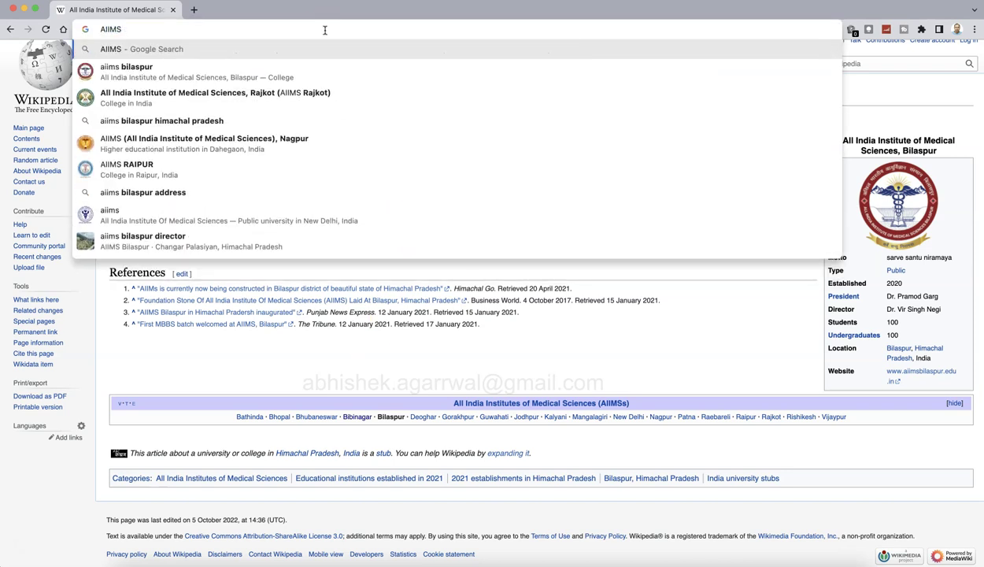
pyautogui.press('Return')
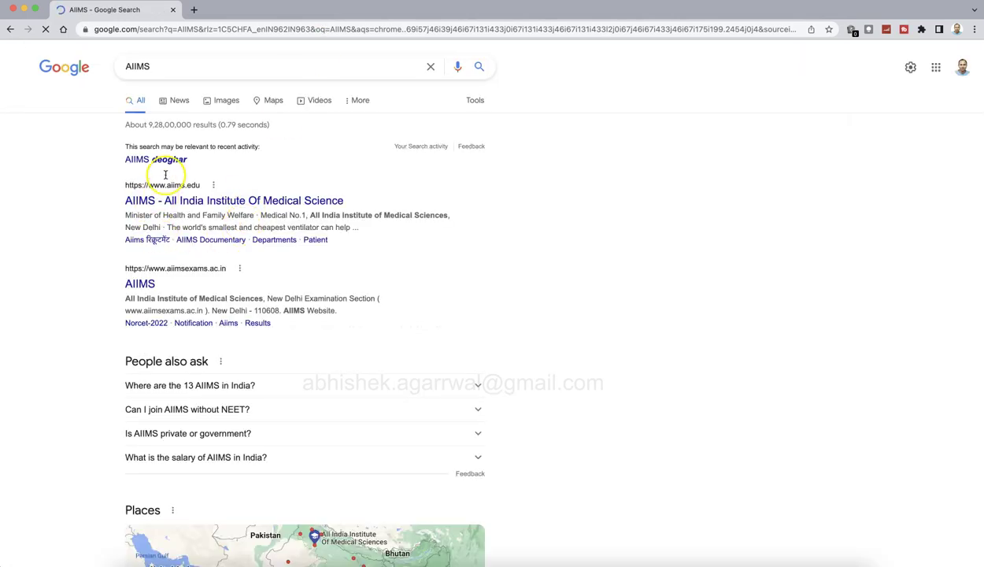
# Step: Search Google for "aiims wikipedia" and open the Wikipedia article on All India Institutes of Medical Sciences
pyautogui.scroll(-5, 113, 306)
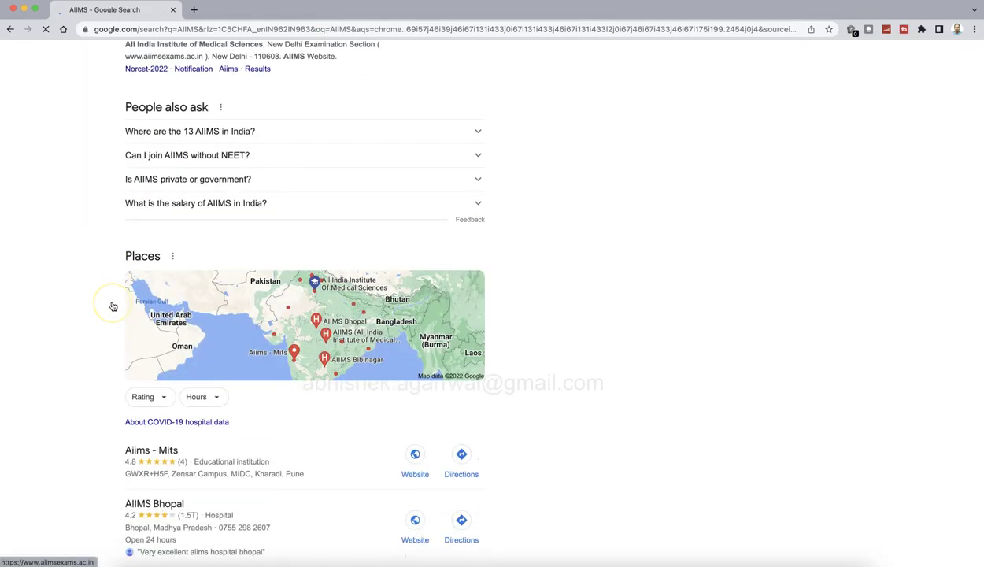
pyautogui.scroll(-10, 112, 306)
pyautogui.scroll(15, 112, 306)
pyautogui.click(212, 74)
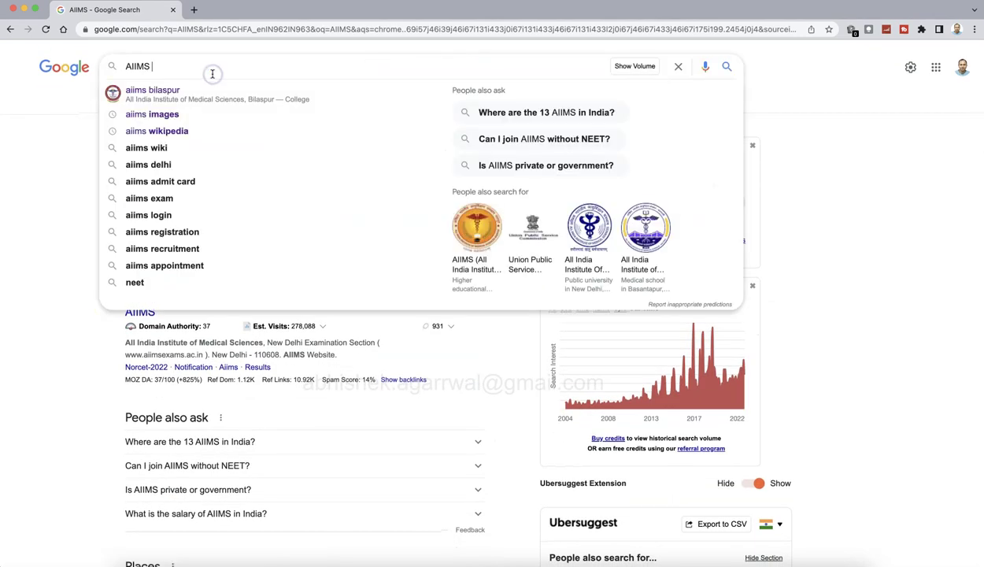
pyautogui.write('wiki')
pyautogui.press('Down')
pyautogui.press('Return')
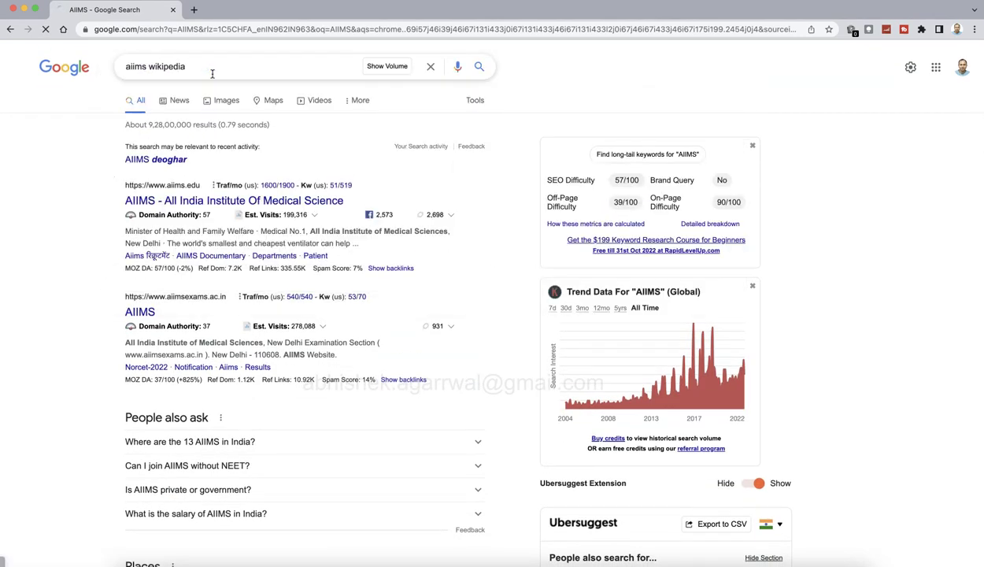
pyautogui.click(203, 161)
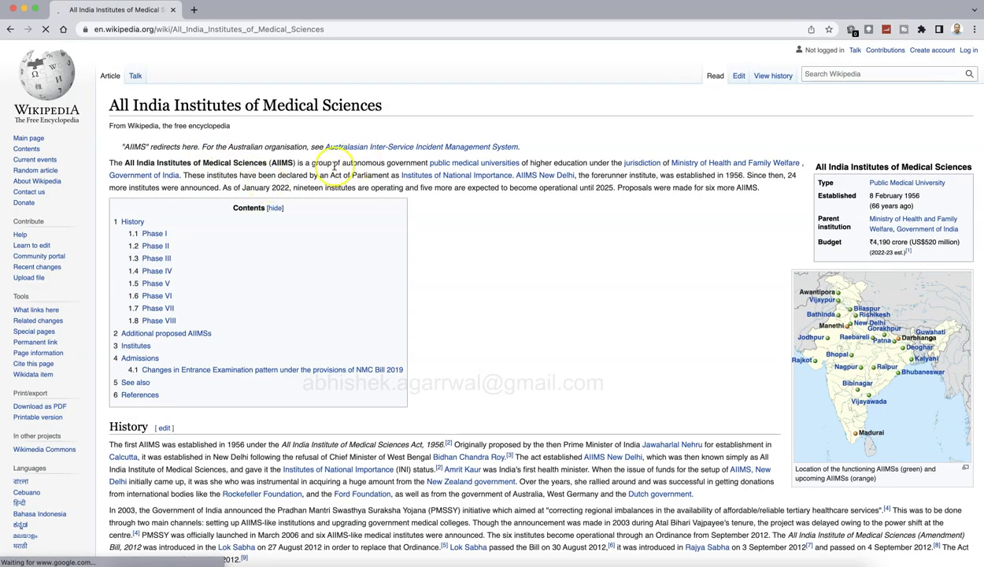
# Step: Highlight the article's introductory paragraph and compare it with the description text on the Tableau dashboard
pyautogui.moveTo(110, 161); pyautogui.dragTo(570, 191)
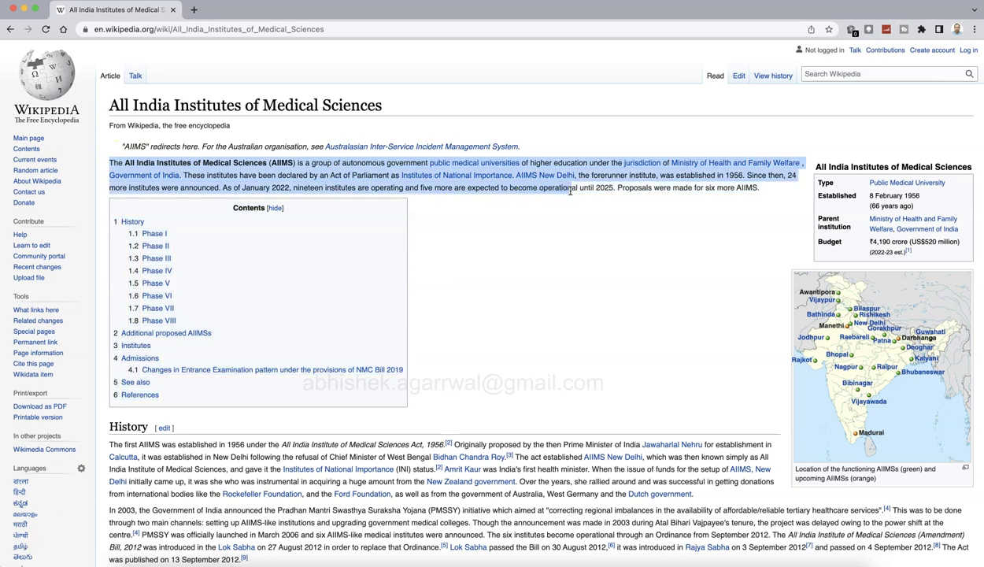
pyautogui.press('super+Tab')
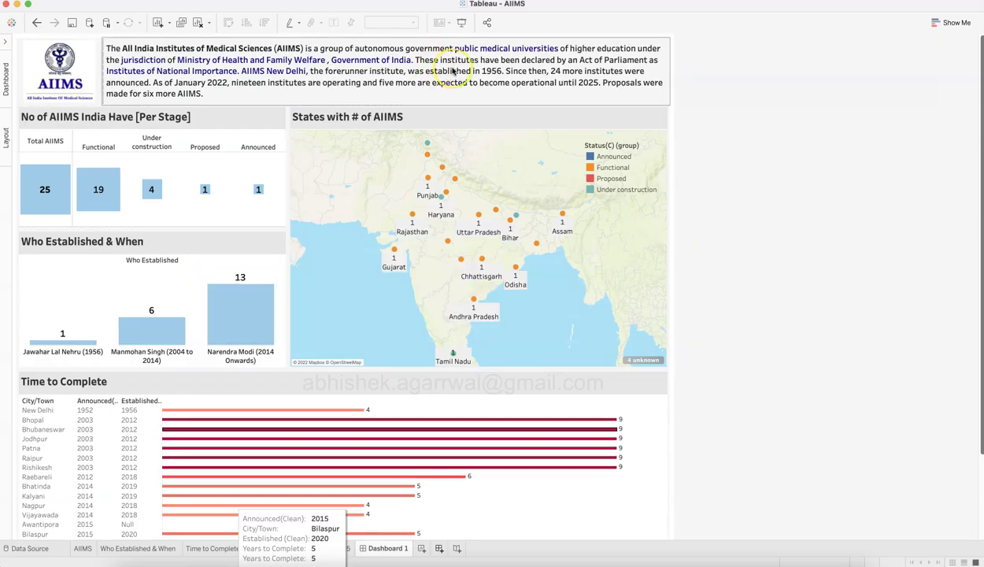
pyautogui.press('super+Tab')
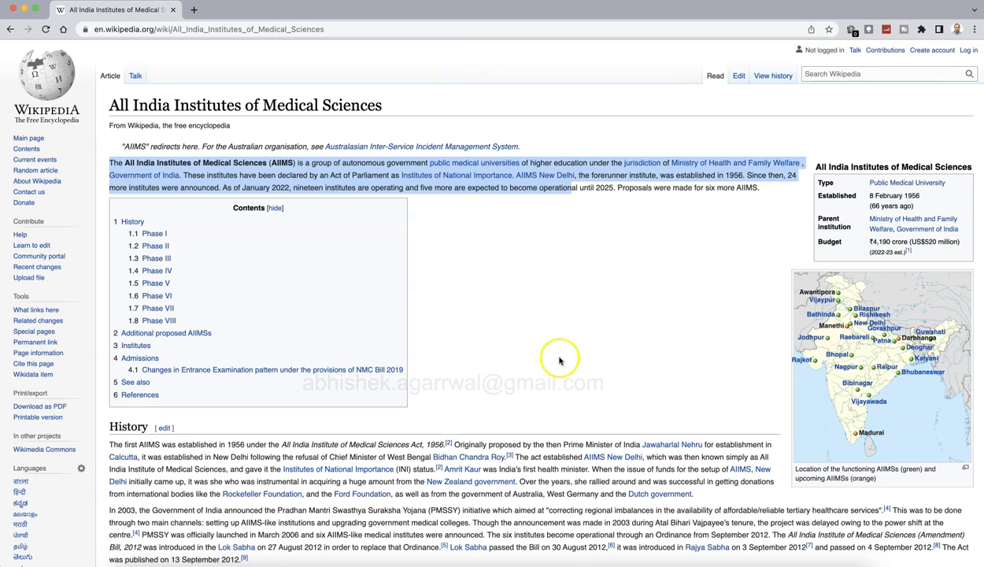
# Step: Compare the article's location map of functioning and upcoming AIIMSs with the States with # of AIIMS map in Tableau
pyautogui.scroll(-1, 559, 360)
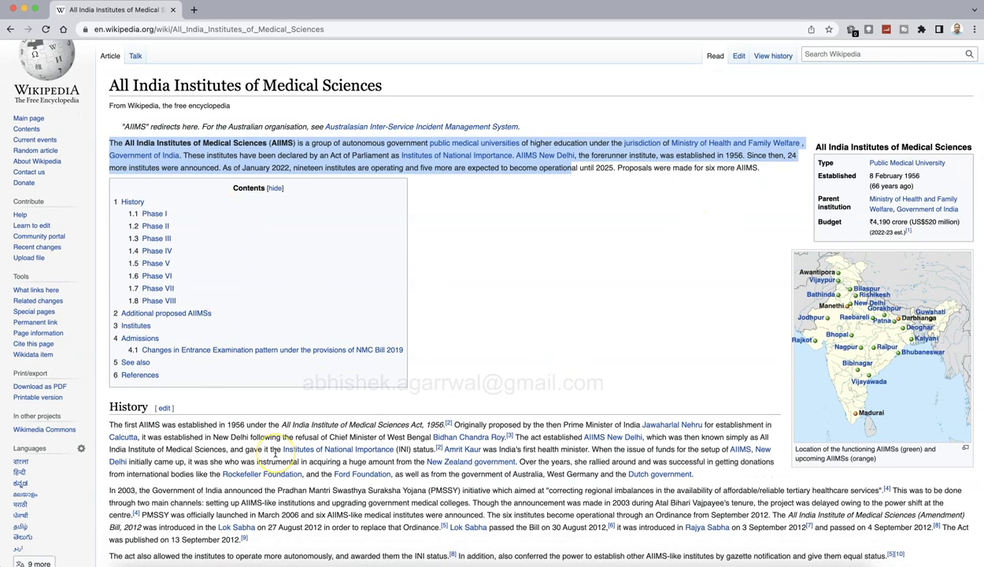
pyautogui.scroll(-3, 275, 451)
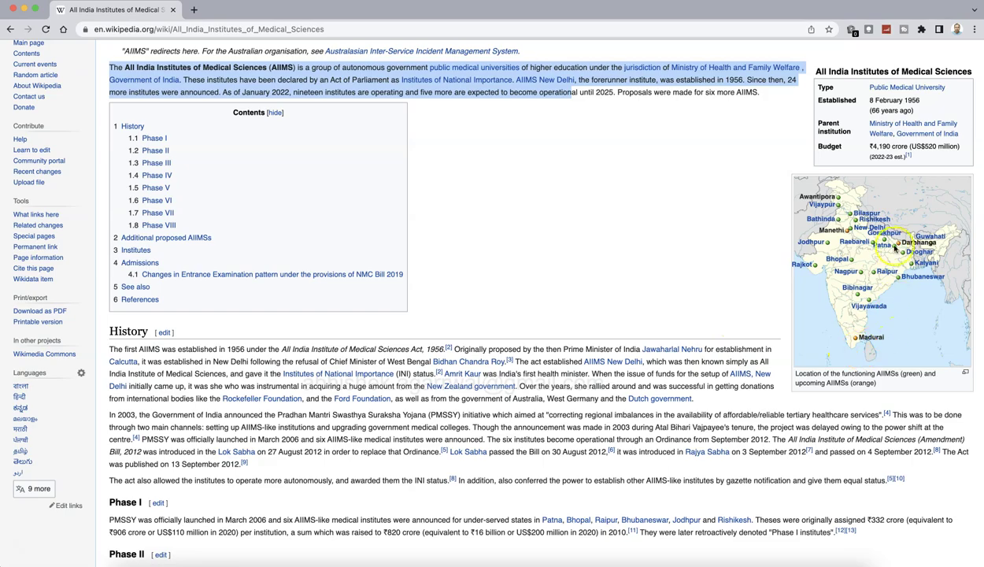
pyautogui.press('super+Tab')
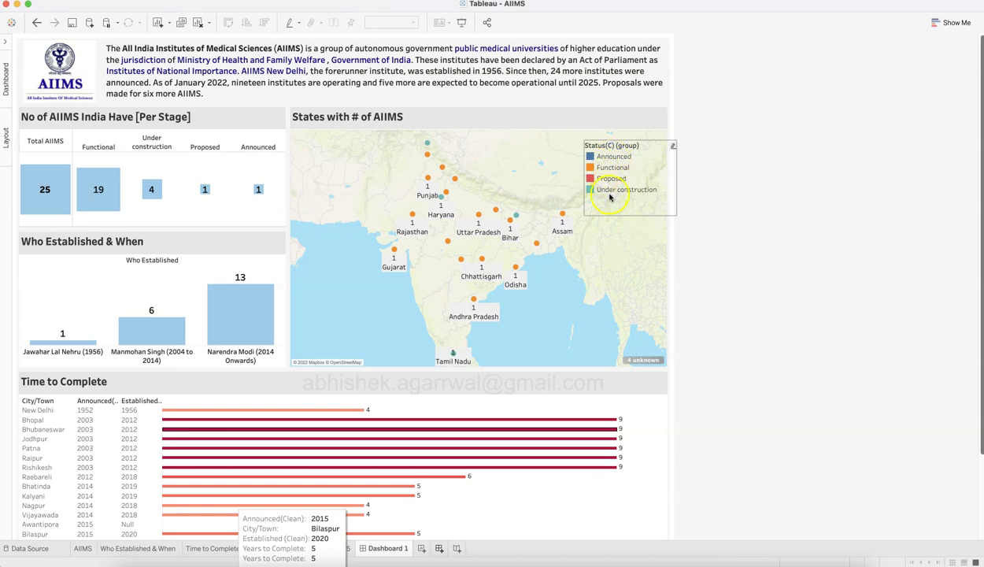
pyautogui.press('super+Tab')
# Step: Find the AIIMSs and locations table in the article's Institutes section and select all of it, including the headers
pyautogui.scroll(-4, 646, 383)
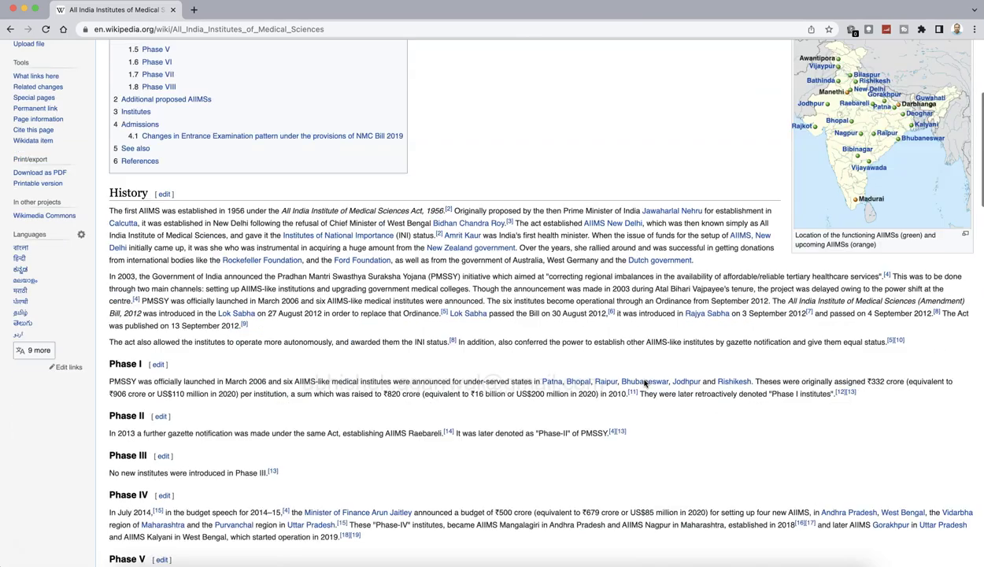
pyautogui.scroll(-10, 646, 384)
pyautogui.scroll(-5, 644, 383)
pyautogui.scroll(10, 641, 395)
pyautogui.scroll(-4, 644, 398)
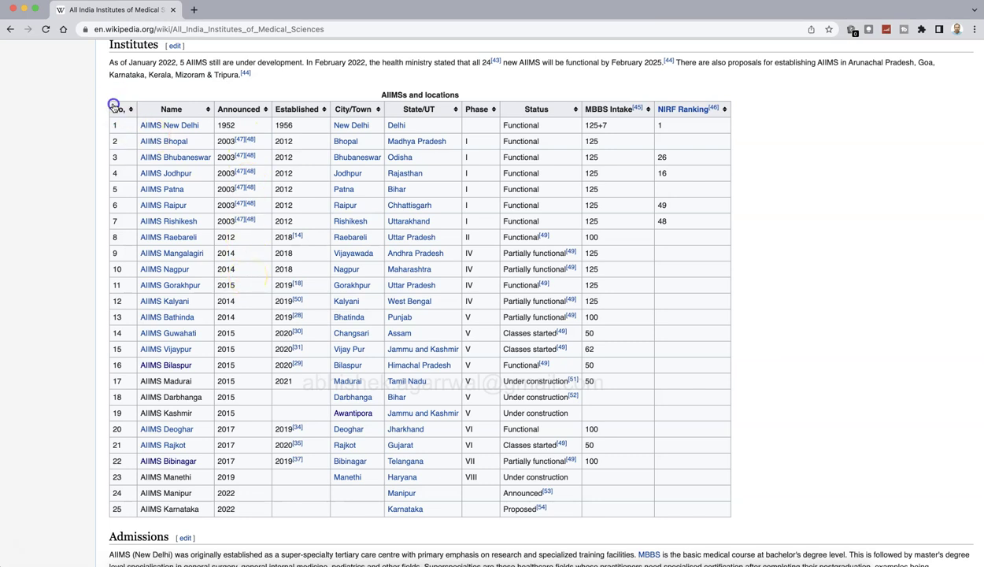
pyautogui.moveTo(705, 516); pyautogui.dragTo(115, 113)
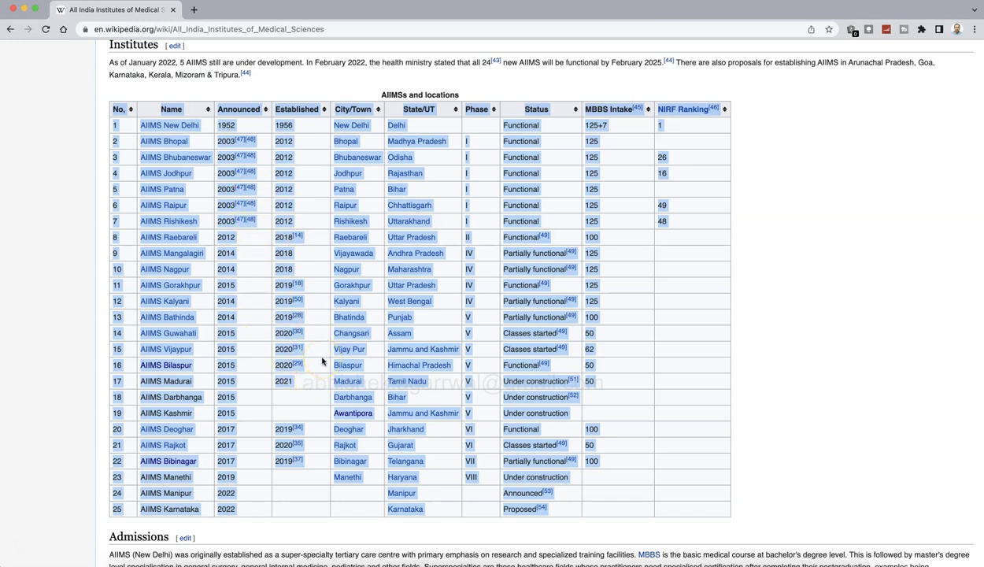
# Step: Switch between Tableau and Chrome to compare the dashboard's stage, establishment and map charts with the Wikipedia table
pyautogui.press('super+Tab')
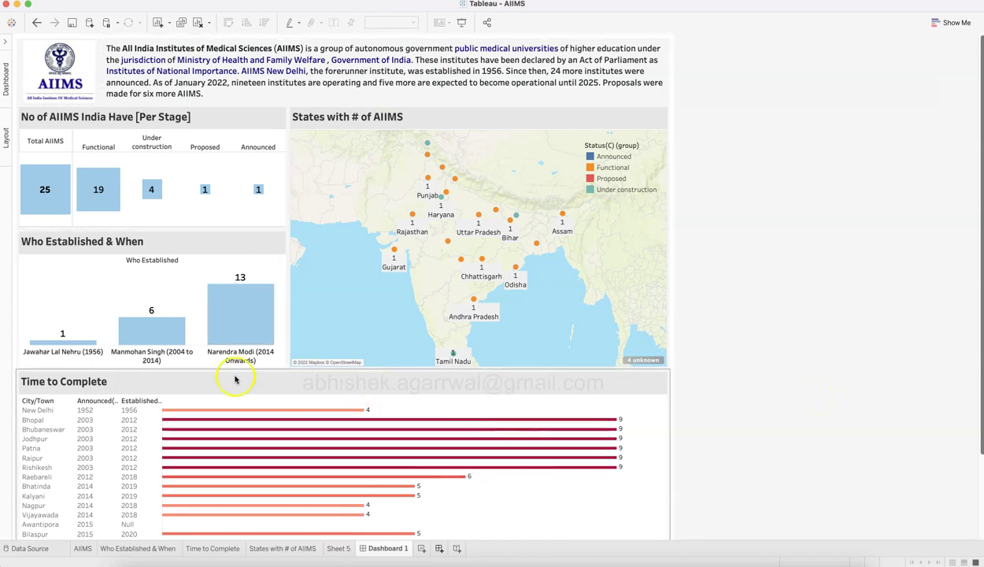
pyautogui.moveTo(191, 200)
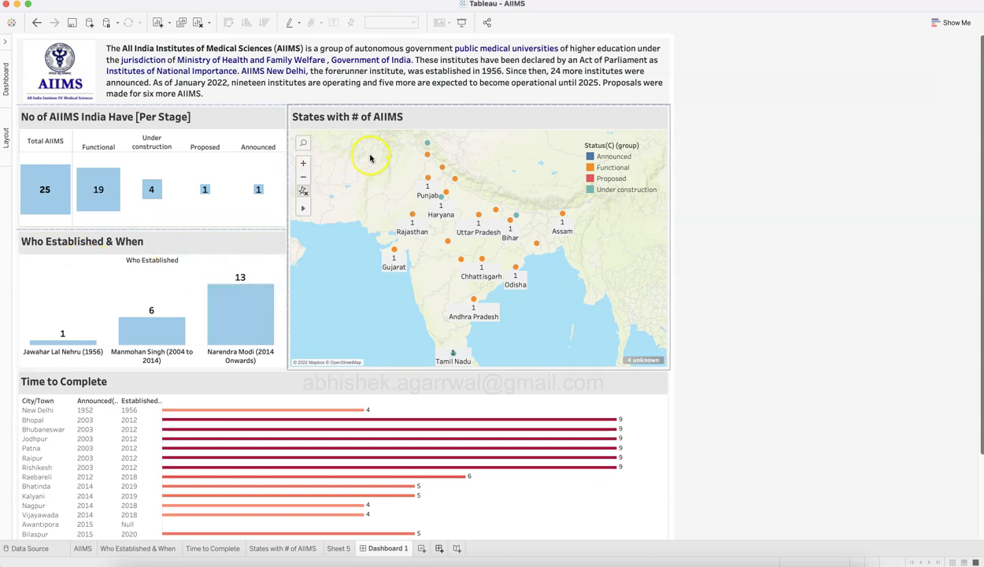
pyautogui.press('super+Tab')
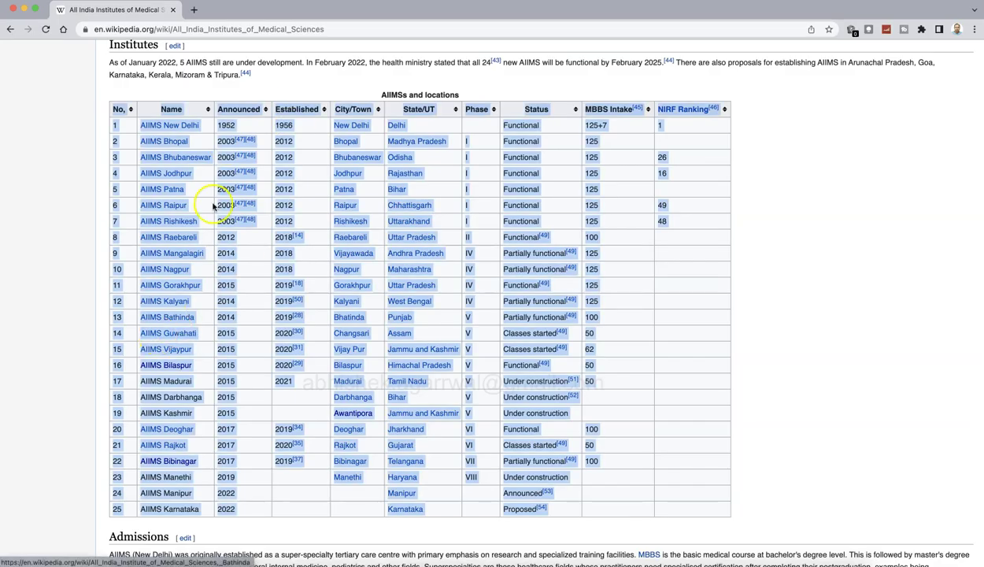
pyautogui.press('super+Tab')
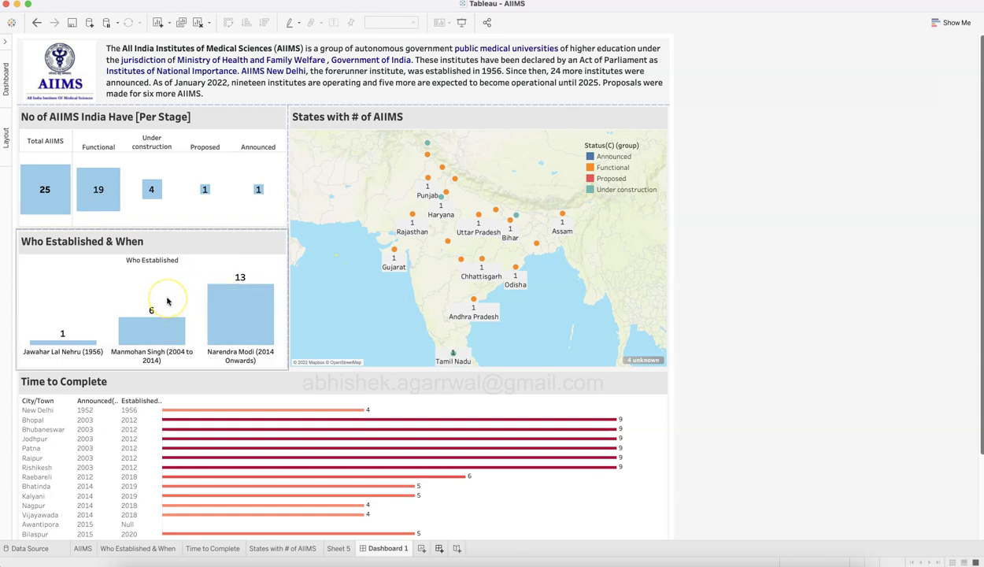
pyautogui.moveTo(340, 158)
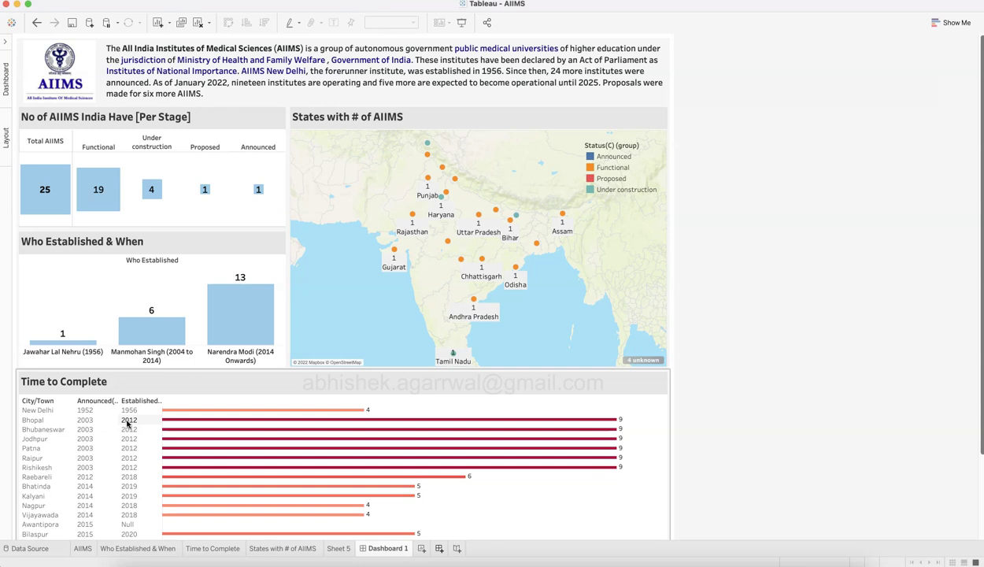
# Step: Examine the announced year, established year and years to complete for each city in the Time to Complete chart
pyautogui.moveTo(608, 420)
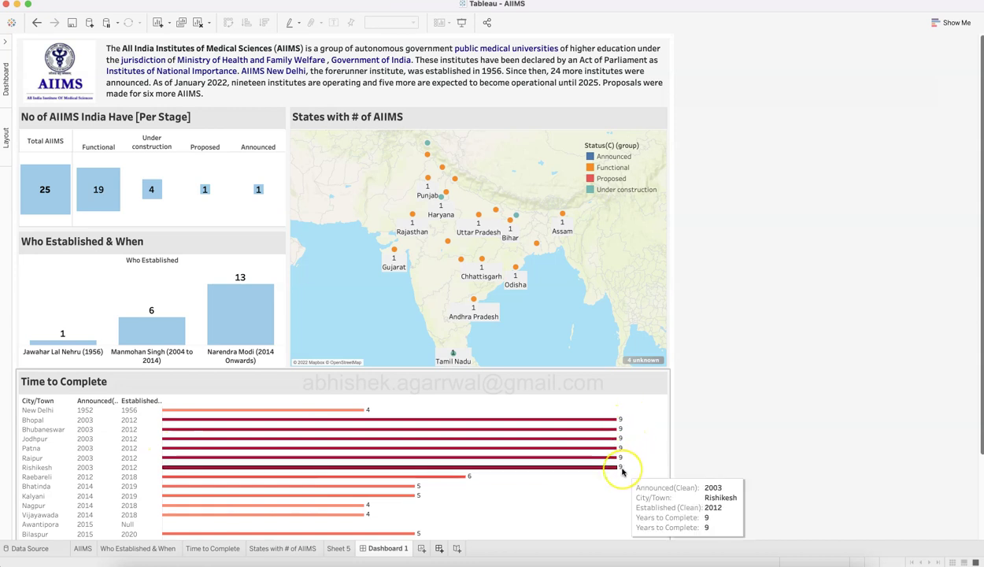
pyautogui.scroll(-3, 622, 471)
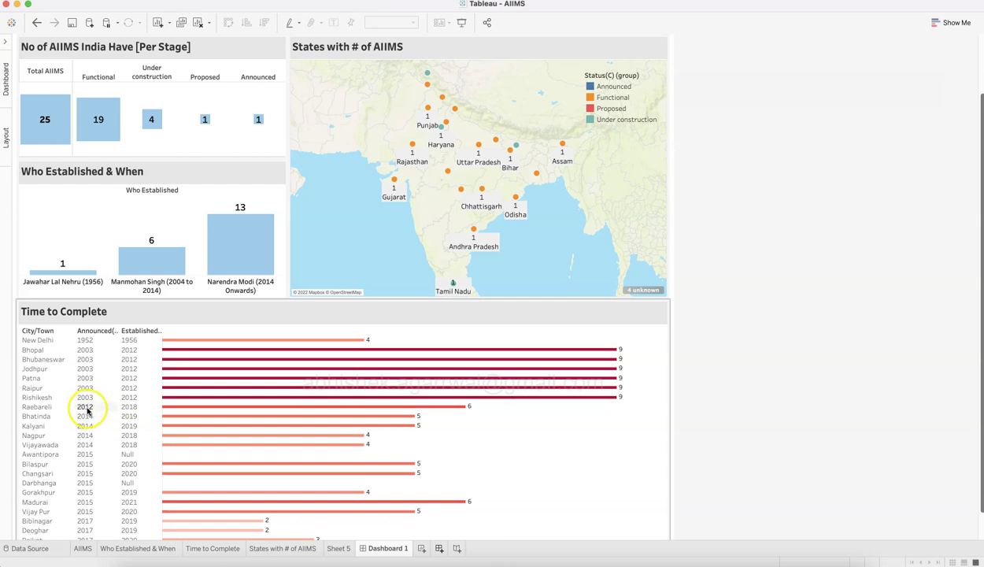
pyautogui.moveTo(409, 418)
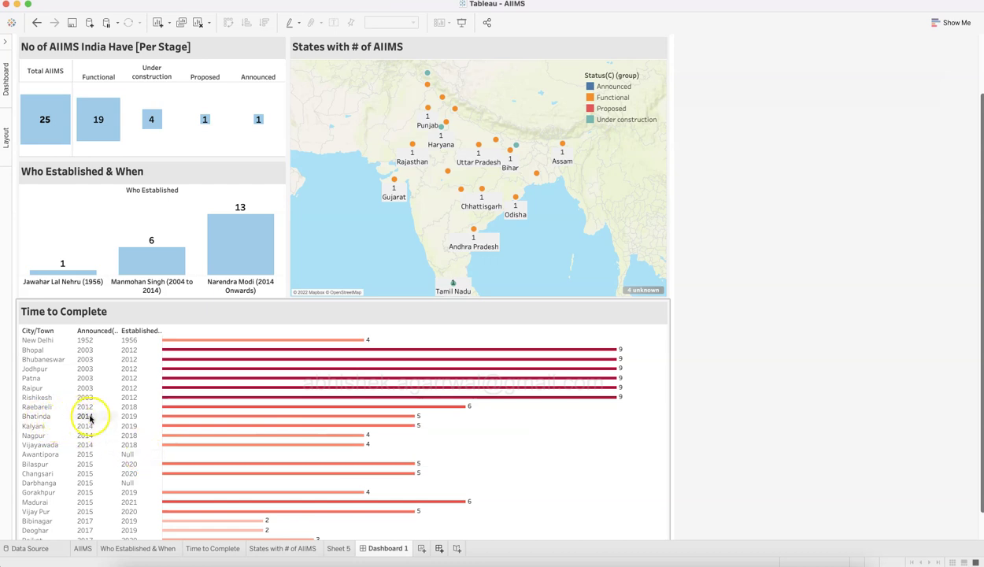
pyautogui.moveTo(159, 420)
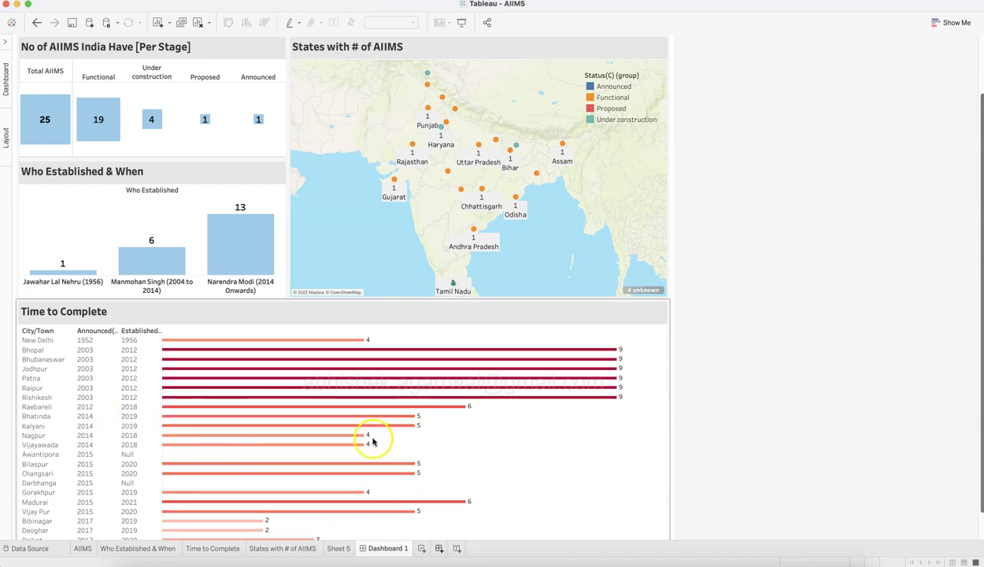
pyautogui.scroll(-2, 377, 445)
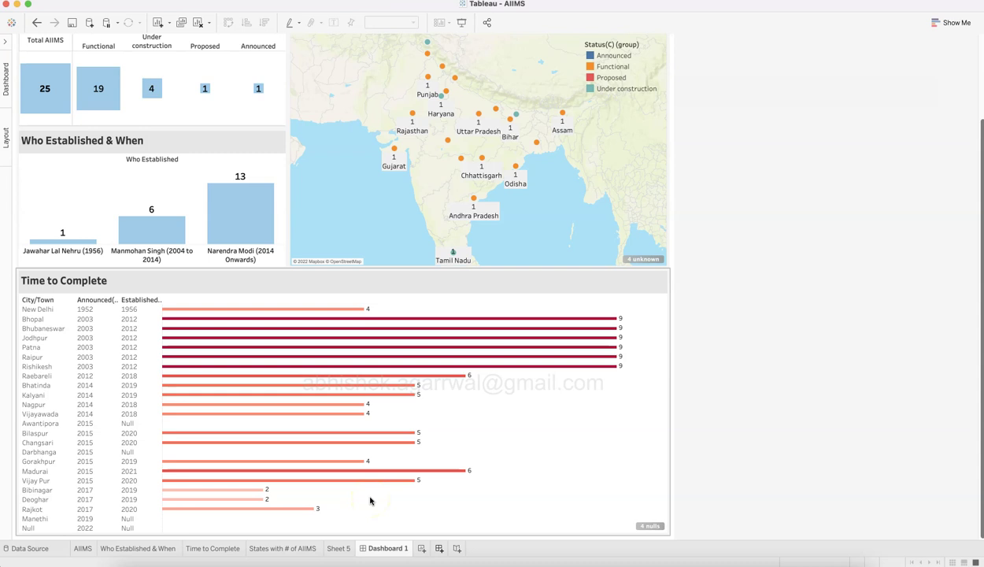
pyautogui.click(352, 514)
pyautogui.scroll(5, 789, 363)
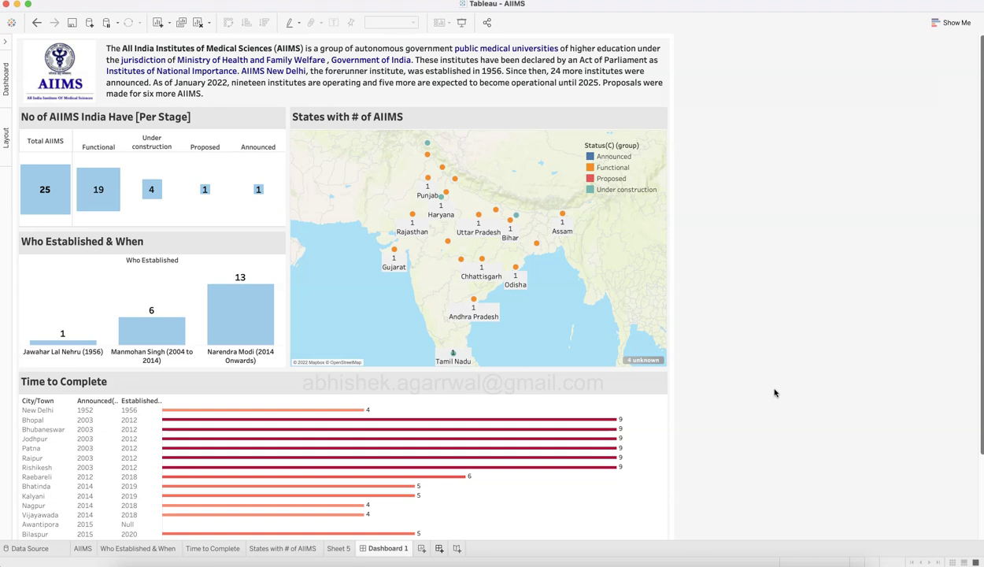
pyautogui.click(565, 341)
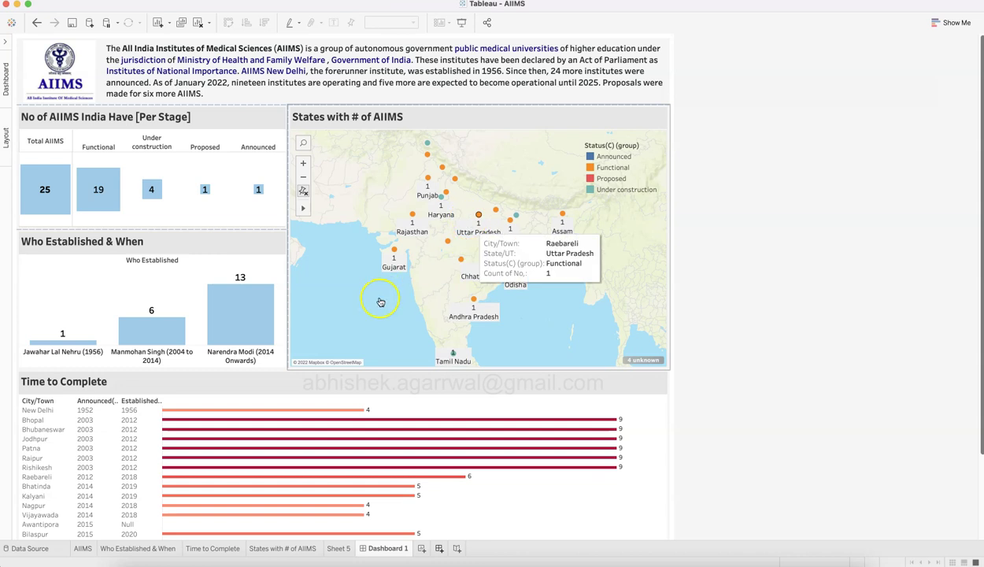
pyautogui.click(478, 402)
pyautogui.click(598, 182)
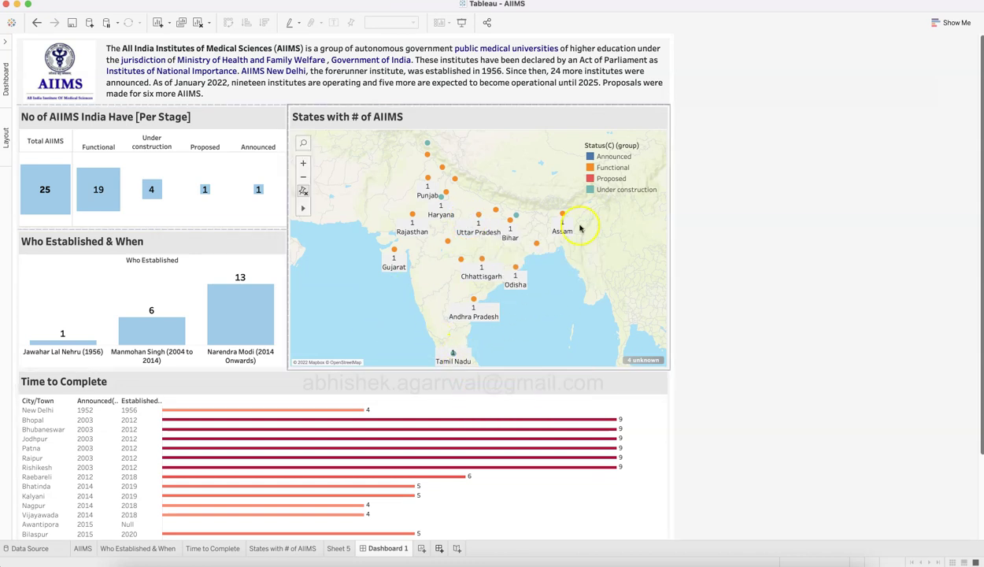
pyautogui.click(569, 345)
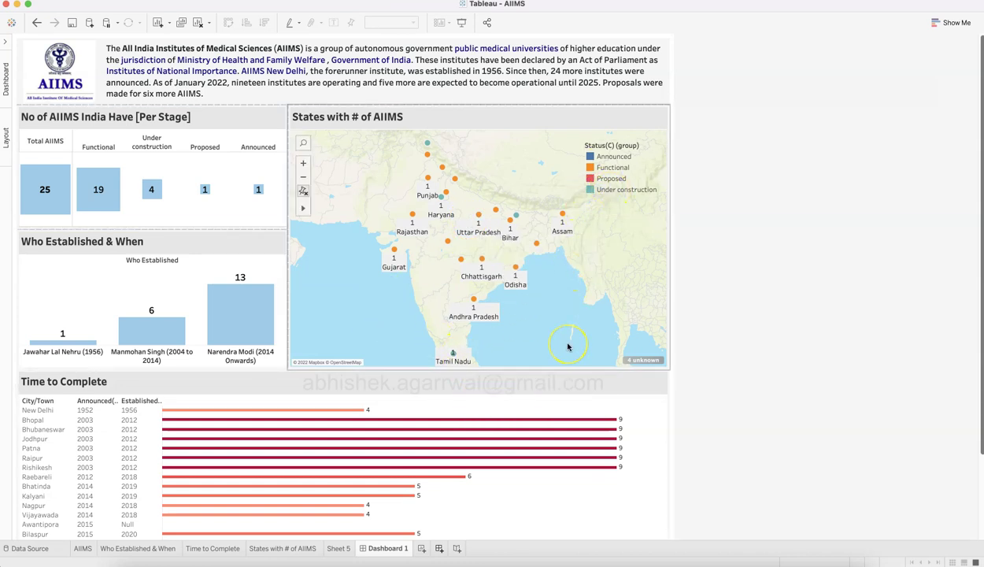
pyautogui.scroll(-2, 568, 345)
pyautogui.scroll(1, 582, 286)
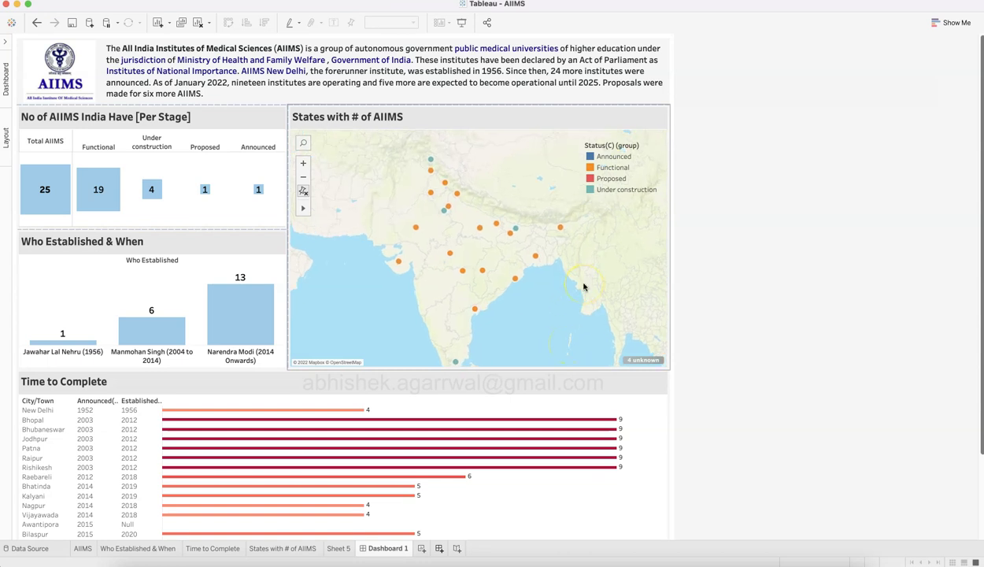
pyautogui.click(588, 292)
pyautogui.click(633, 507)
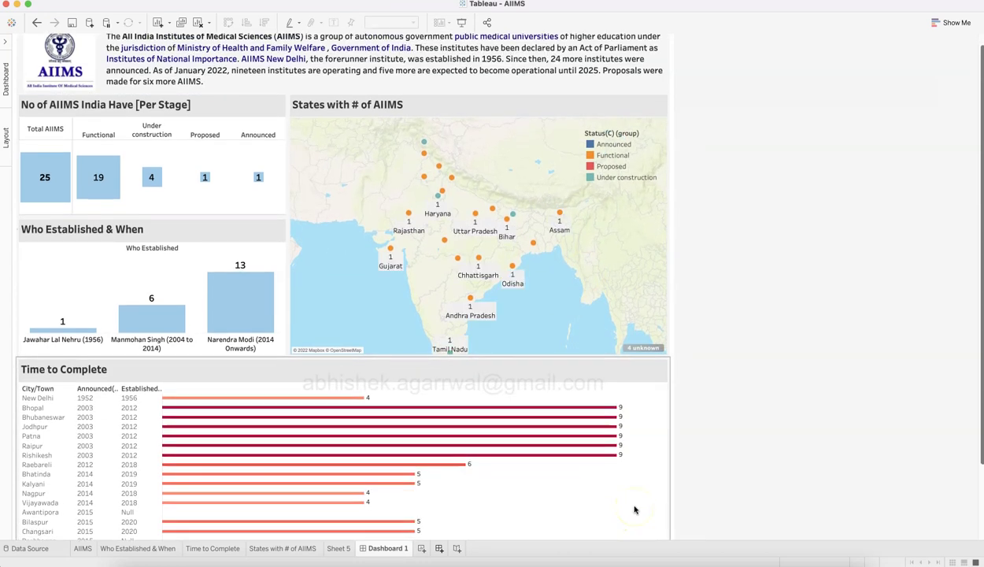
# Step: Check the completion times of Bibinagar, Deoghar and Rajkot in the Time to Complete chart
pyautogui.scroll(-3, 634, 509)
pyautogui.moveTo(344, 442)
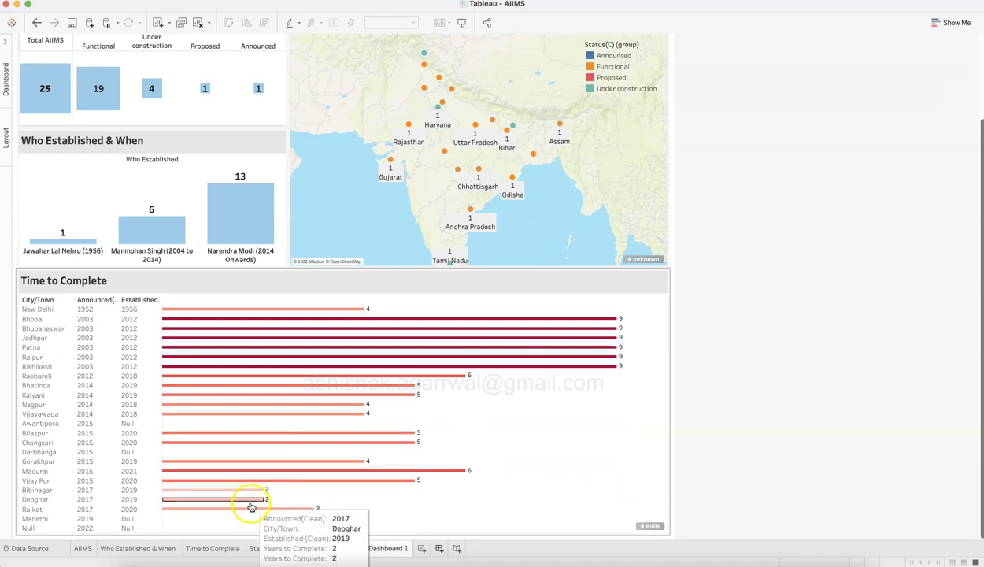
pyautogui.moveTo(282, 495)
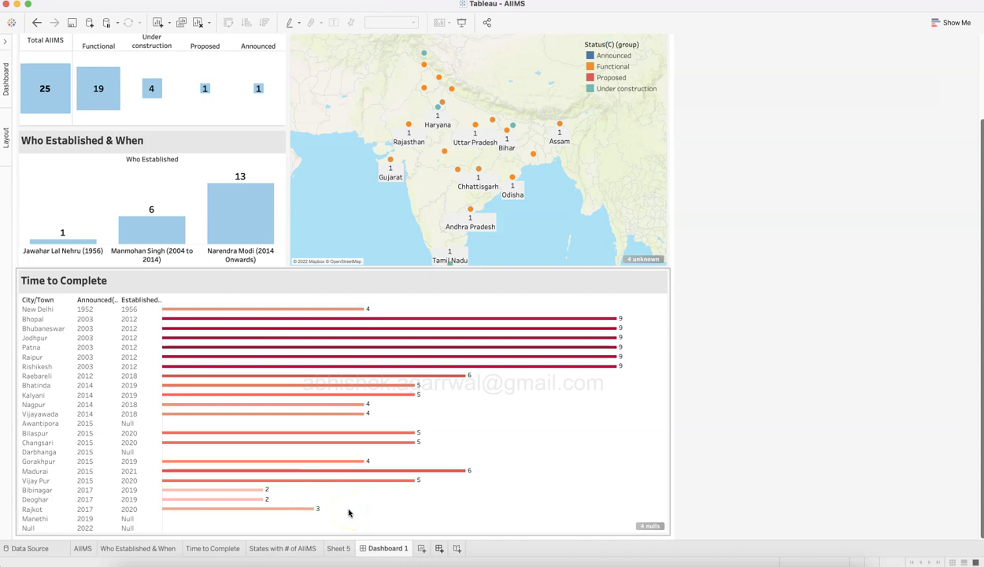
pyautogui.click(346, 509)
pyautogui.click(689, 410)
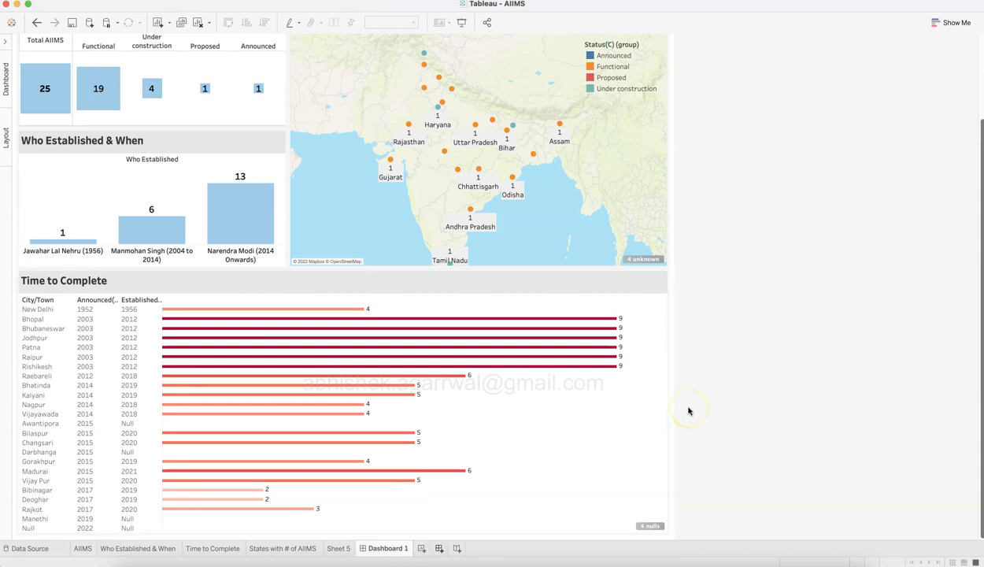
pyautogui.scroll(3, 688, 410)
pyautogui.scroll(-3, 688, 409)
pyautogui.click(496, 505)
pyautogui.click(768, 387)
pyautogui.scroll(3, 768, 387)
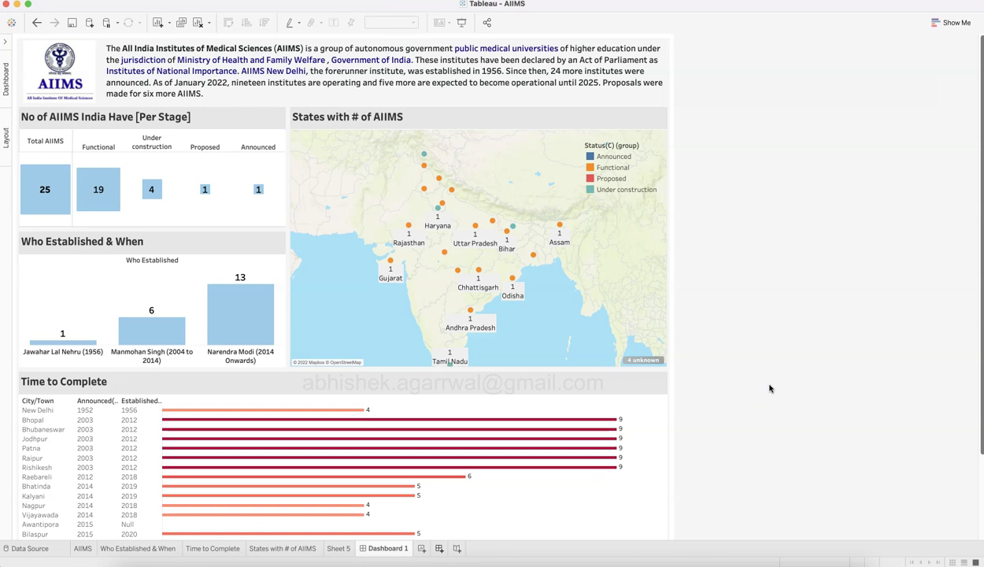
# Step: Switch to Chrome and bring up the AIIMS RAW Data workbook in Excel over the Wikipedia table
pyautogui.press('super+Tab')
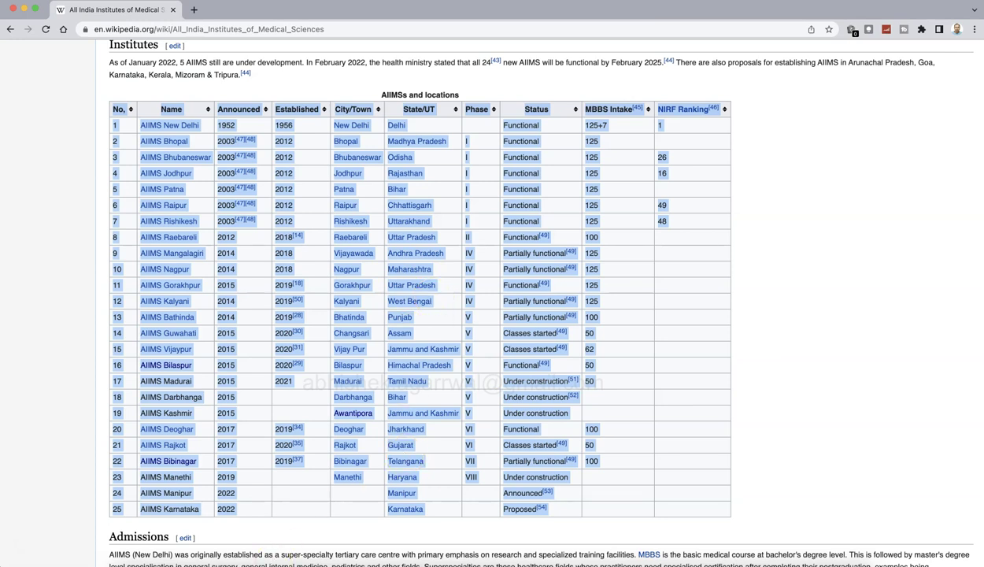
pyautogui.click(268, 563)
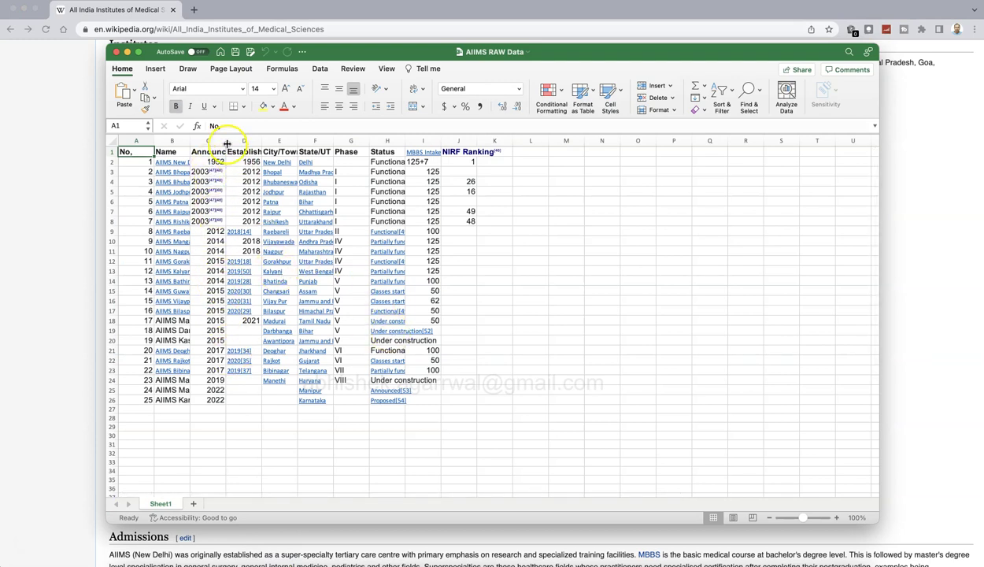
# Step: Widen the Name through State/UT, MBBS Intake and NIRF Ranking columns in the raw data sheet so their contents fit
pyautogui.moveTo(190, 143); pyautogui.dragTo(419, 140)
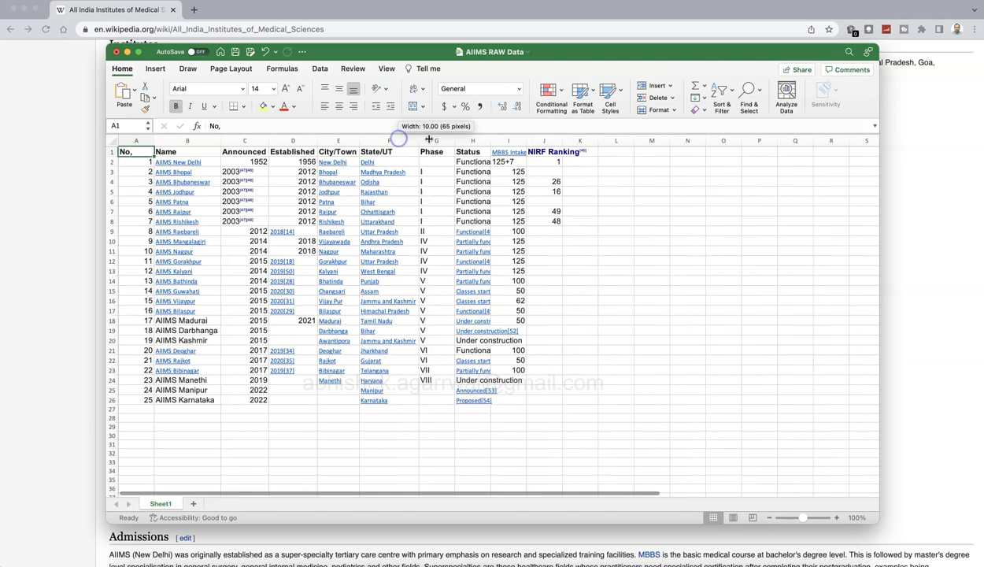
pyautogui.moveTo(526, 140); pyautogui.dragTo(540, 140)
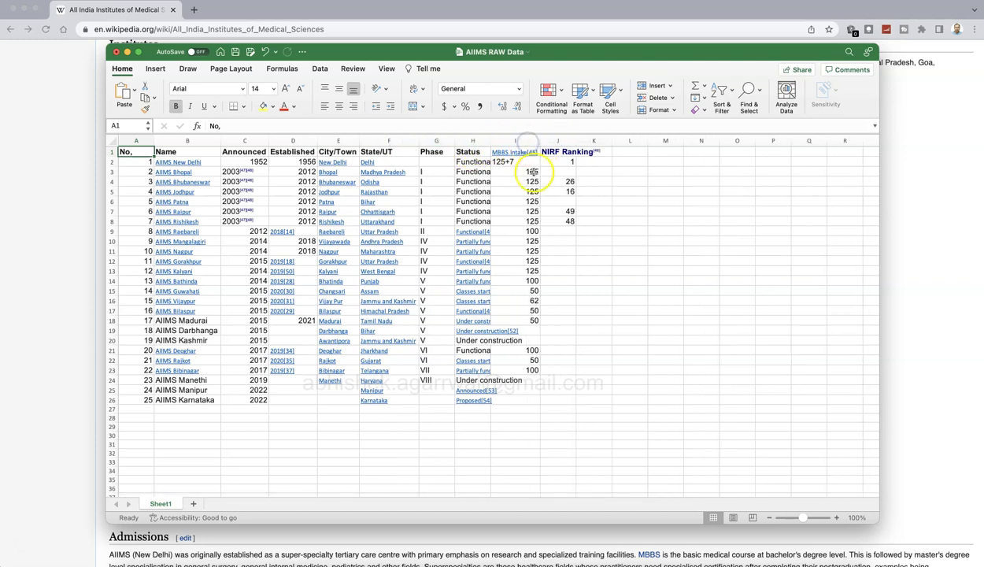
pyautogui.click(516, 162)
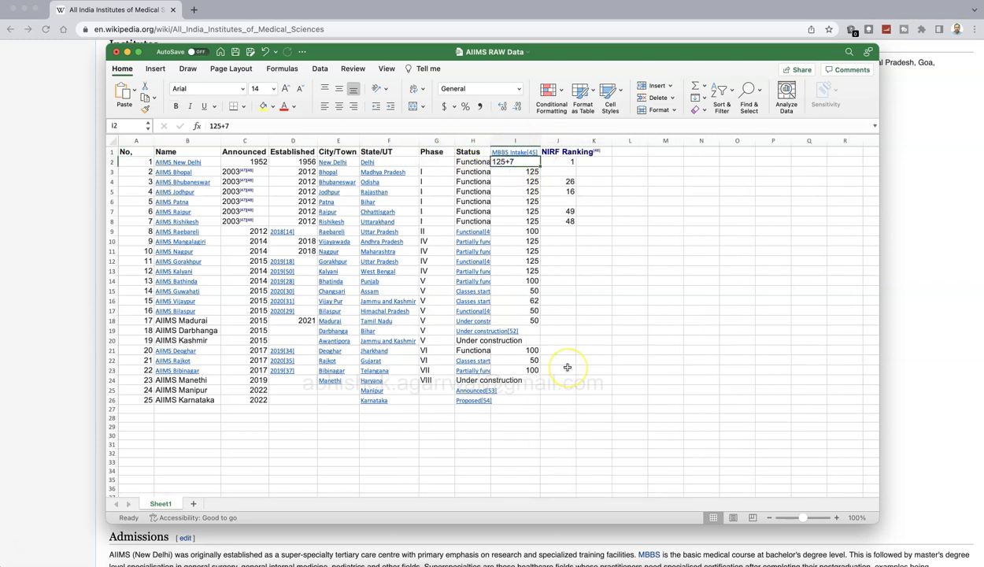
pyautogui.doubleClick(575, 141)
pyautogui.click(560, 151)
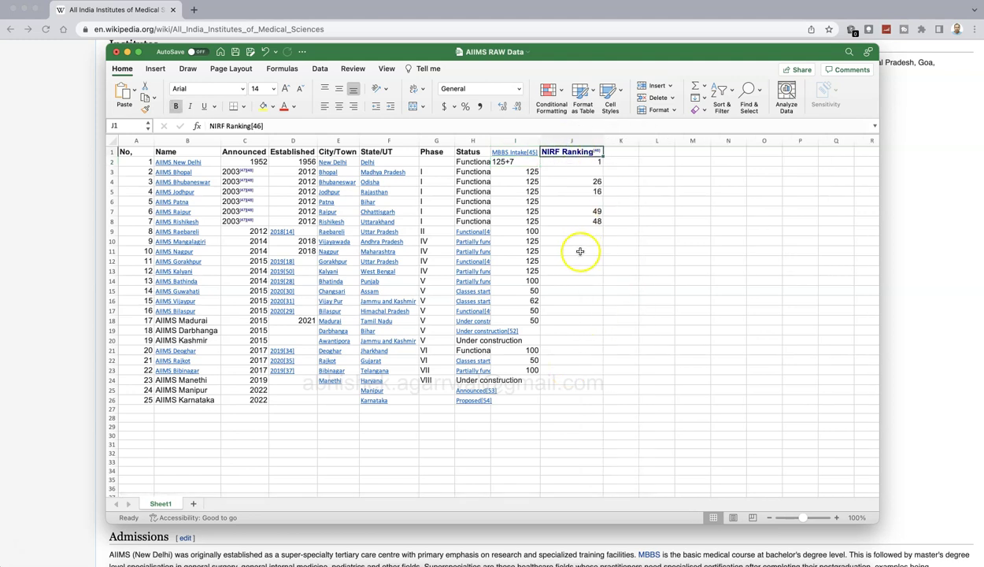
# Step: Switch to Chrome and examine the NIRF Ranking values in the Wikipedia institutes table against the Excel sheet
pyautogui.click(50, 317)
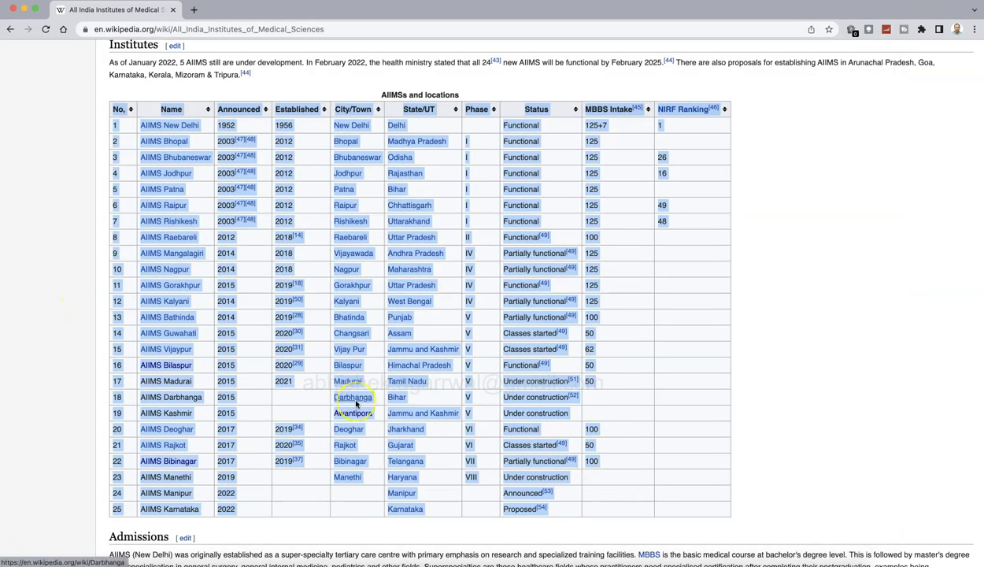
pyautogui.moveTo(358, 402)
pyautogui.scroll(2, 359, 401)
pyautogui.click(772, 312)
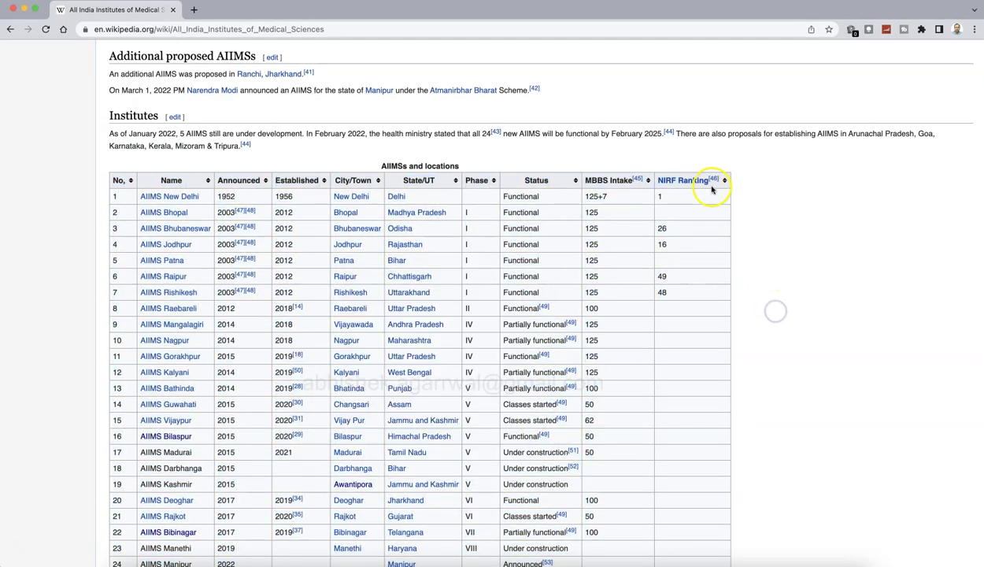
pyautogui.scroll(-2, 755, 244)
pyautogui.scroll(1, 755, 244)
pyautogui.moveTo(714, 177)
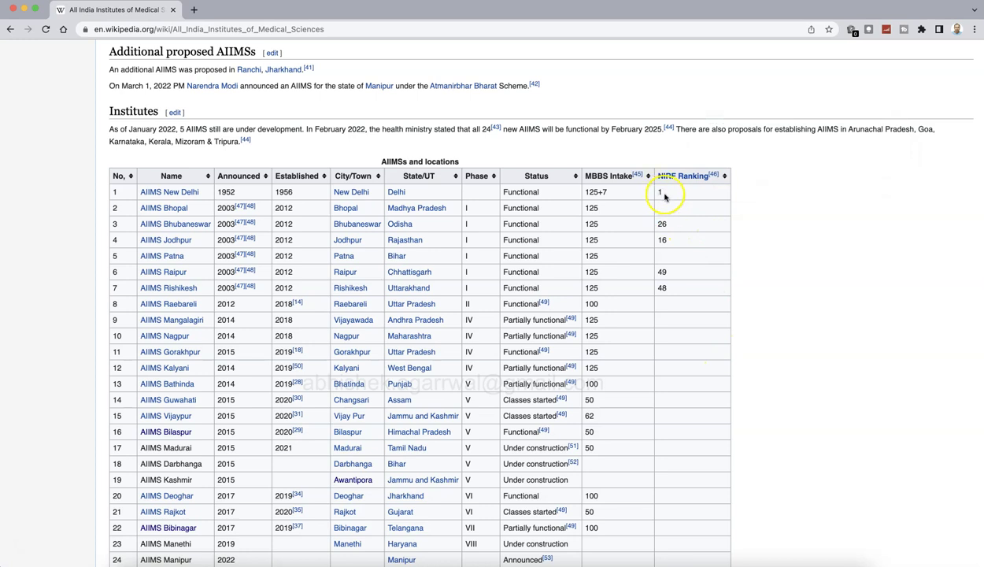
pyautogui.click(670, 244)
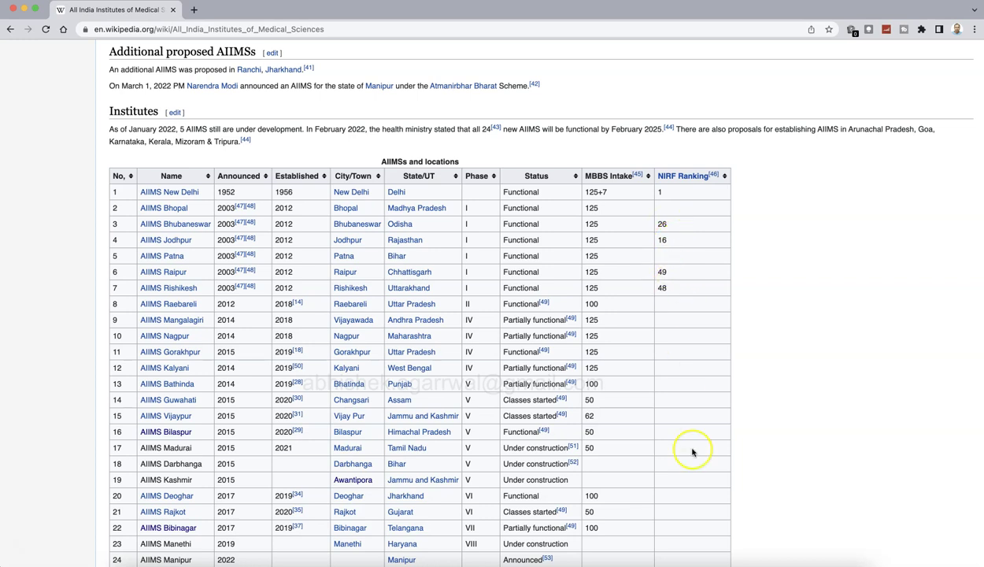
pyautogui.scroll(-3, 692, 451)
pyautogui.scroll(2, 692, 451)
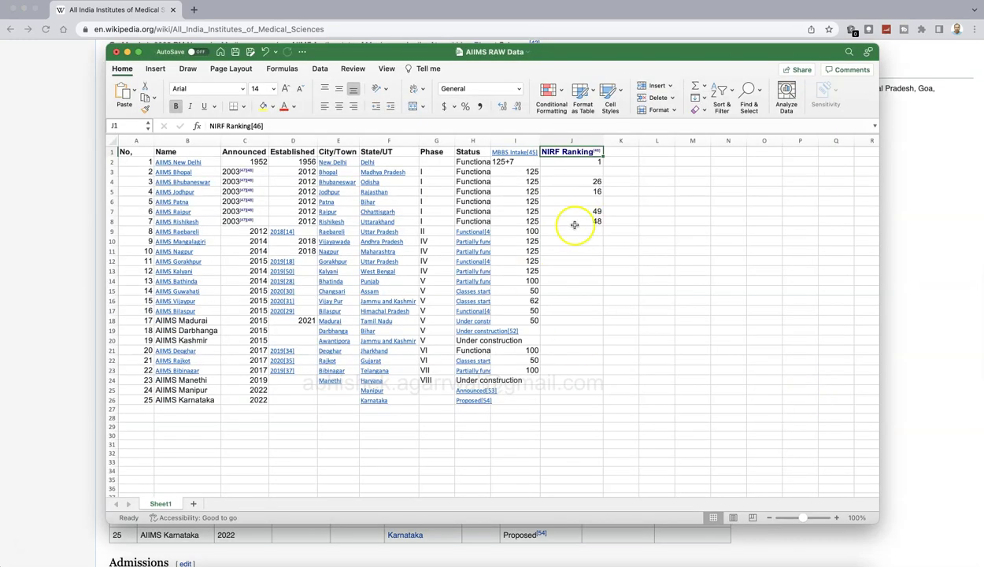
pyautogui.click(585, 272)
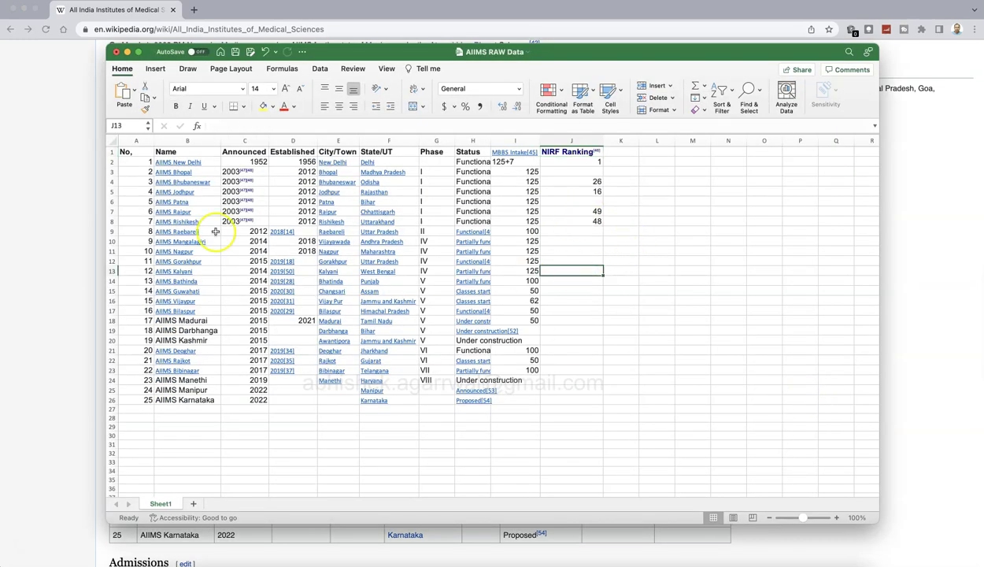
pyautogui.click(59, 285)
# Step: Switch to Tableau and create a new workbook, dismissing the file recovery list and enlarging the window to fill the screen
pyautogui.press('super+Tab')
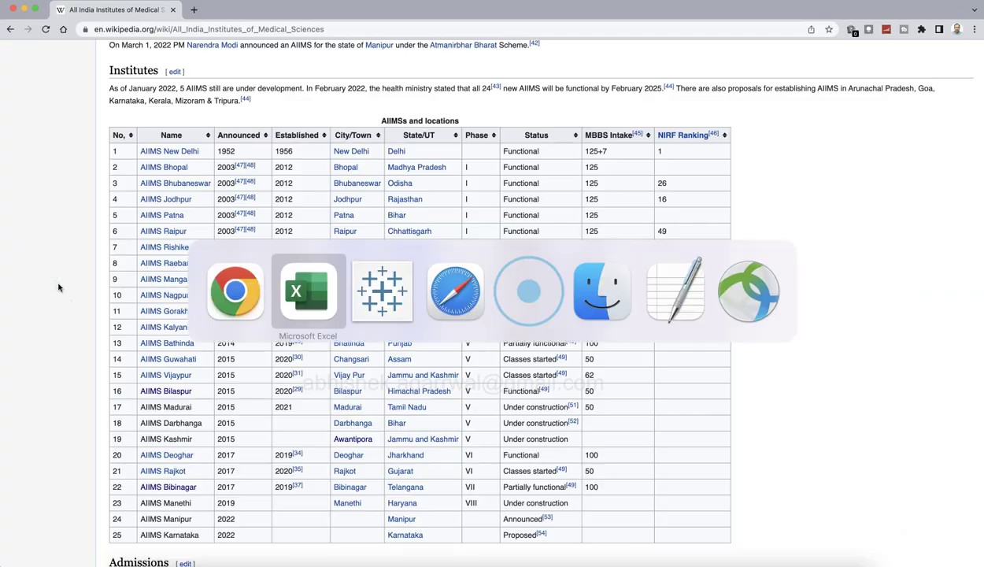
pyautogui.press('super+Tab')
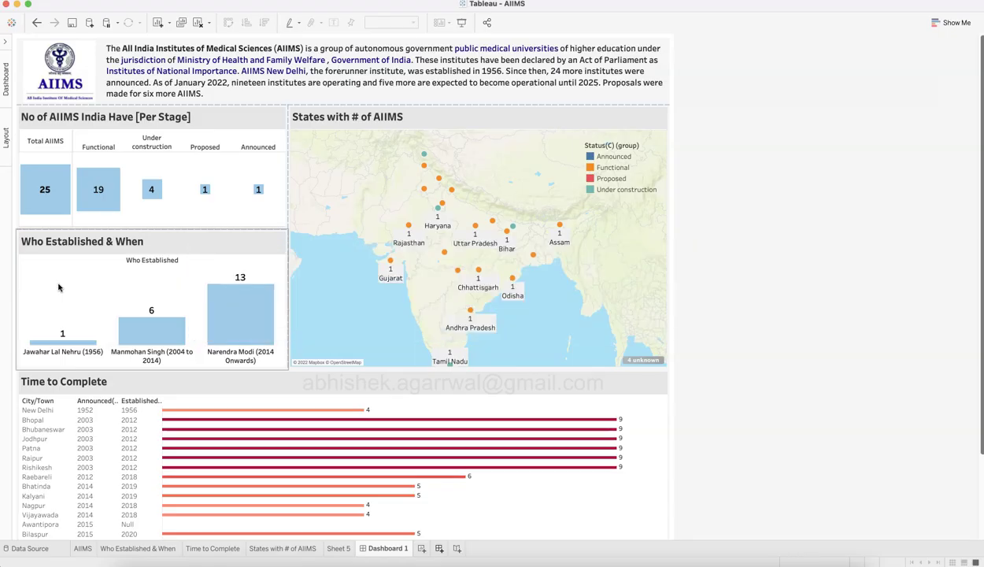
pyautogui.click(77, 2)
pyautogui.click(467, 314)
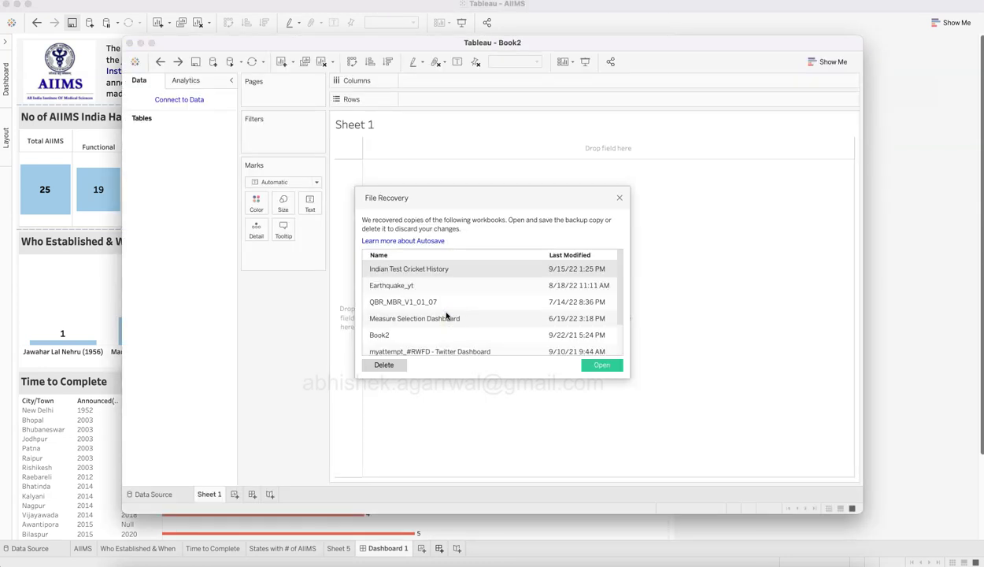
pyautogui.click(619, 198)
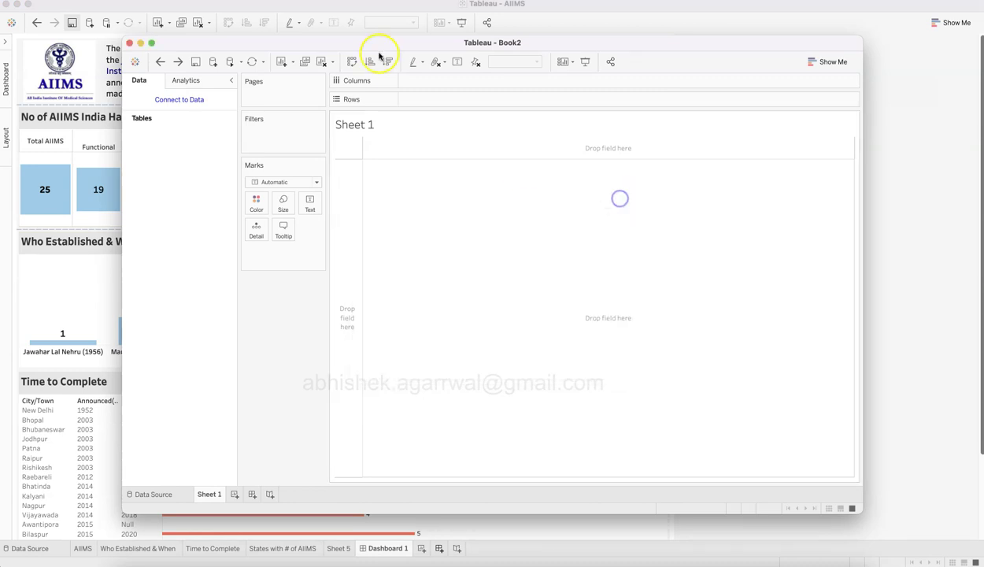
pyautogui.click(152, 43)
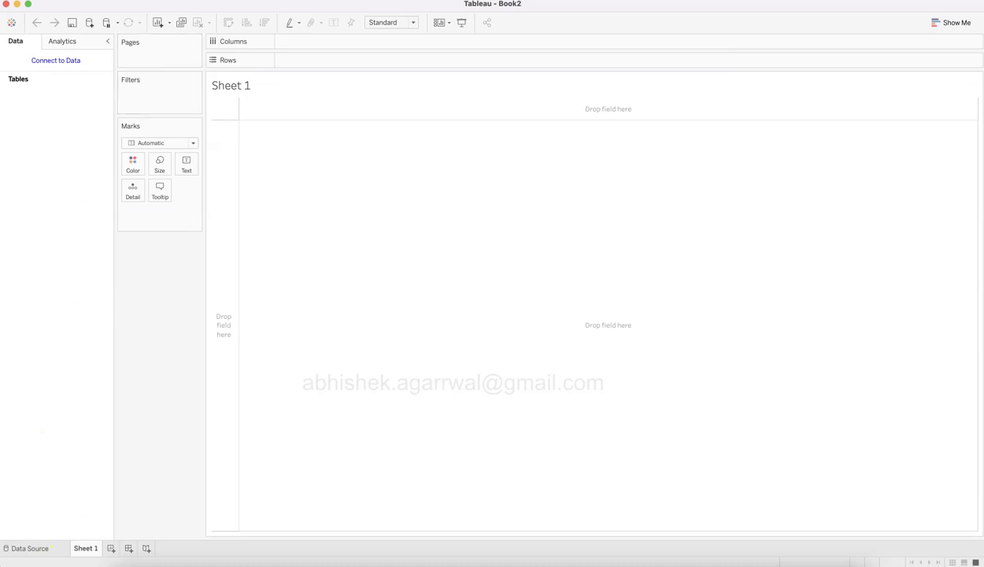
# Step: Connect the new workbook to the Excel file AIIMS RAW Data.xlsx and look through its Sheet1 rows
pyautogui.click(63, 549)
pyautogui.click(66, 138)
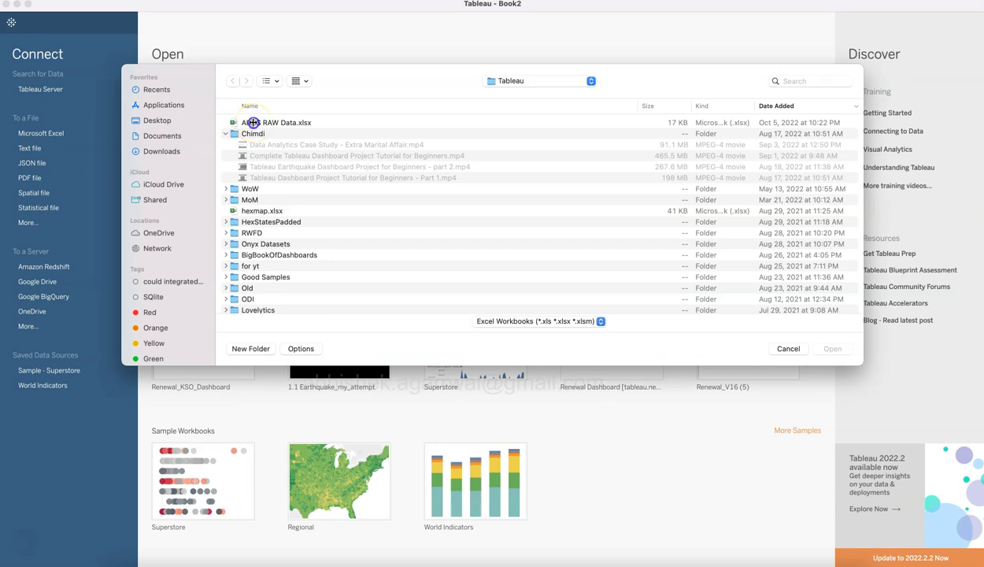
pyautogui.doubleClick(254, 123)
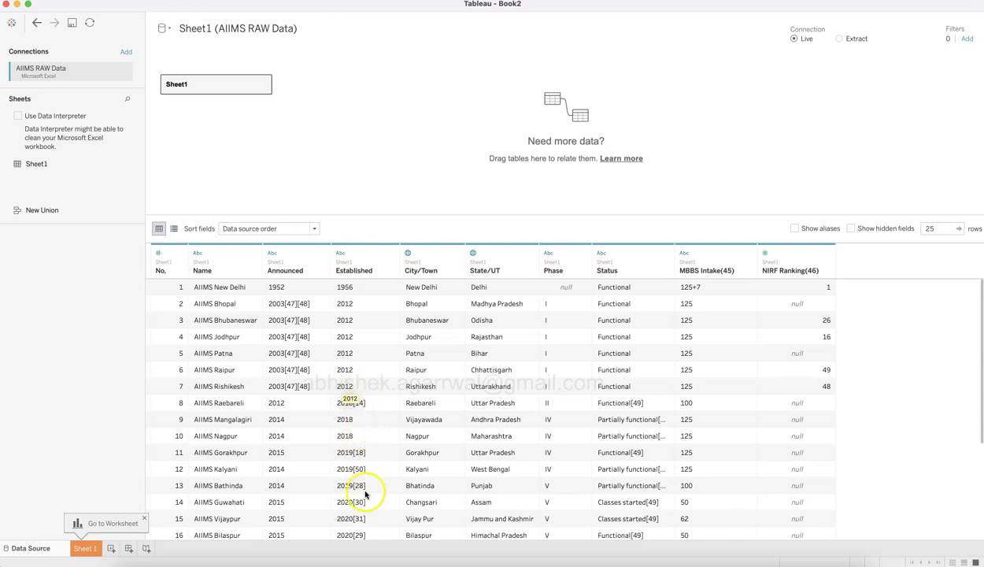
pyautogui.scroll(-5, 366, 492)
pyautogui.scroll(5, 366, 493)
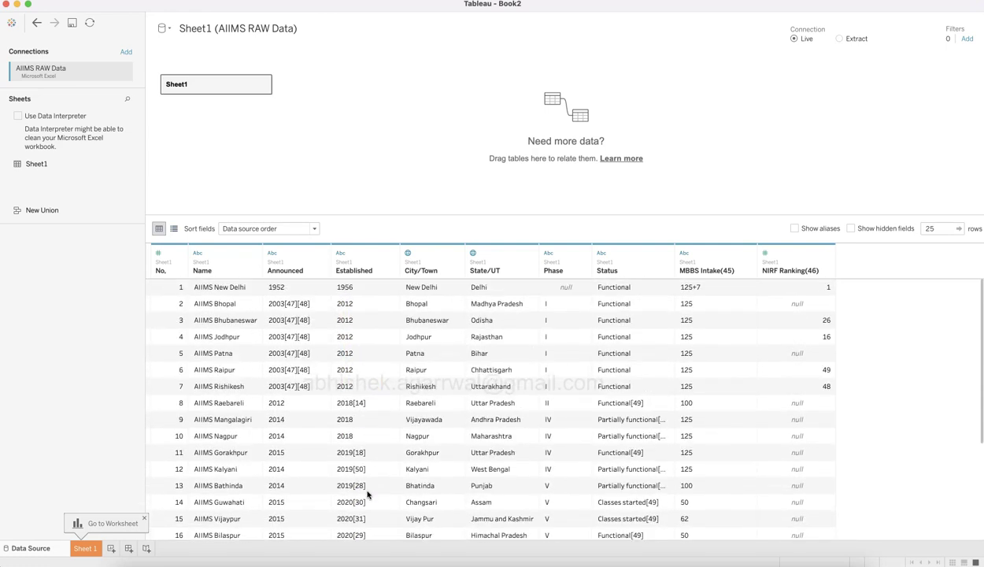
pyautogui.scroll(-1, 268, 453)
pyautogui.scroll(1, 268, 457)
pyautogui.scroll(-5, 713, 402)
pyautogui.scroll(5, 713, 402)
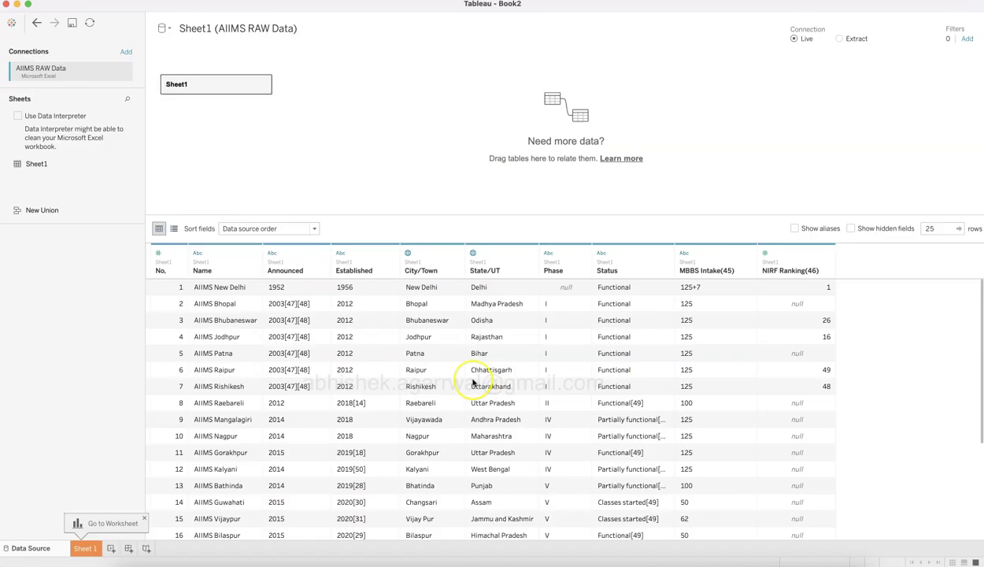
# Step: Switch to Excel and turn the New Delhi MBBS Intake entry in cell I2 into the formula =125+7
pyautogui.press('super+Tab')
pyautogui.press('super+Tab')
pyautogui.press('super+Tab')
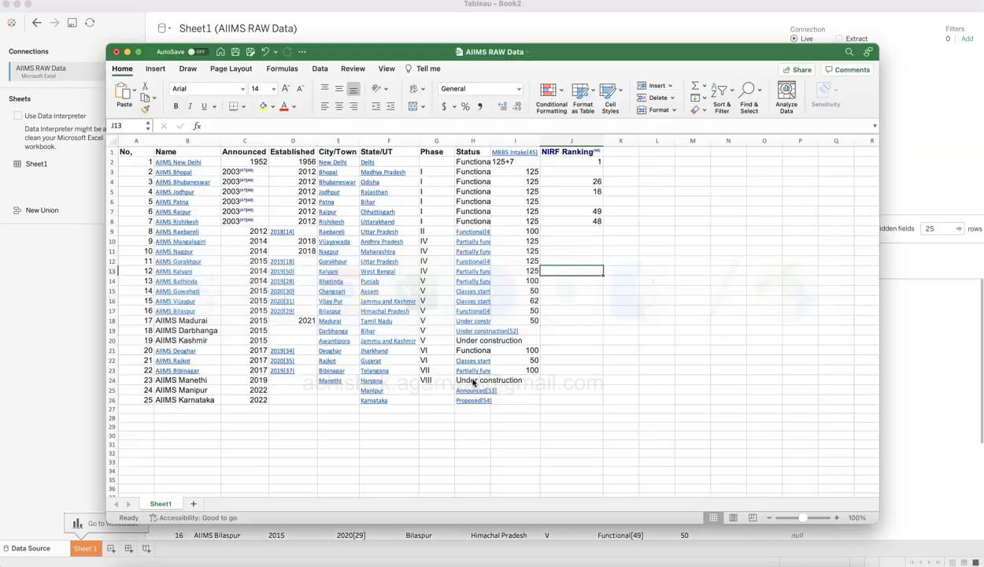
pyautogui.click(517, 161)
pyautogui.press('Home')
pyautogui.write('=')
pyautogui.press('Return')
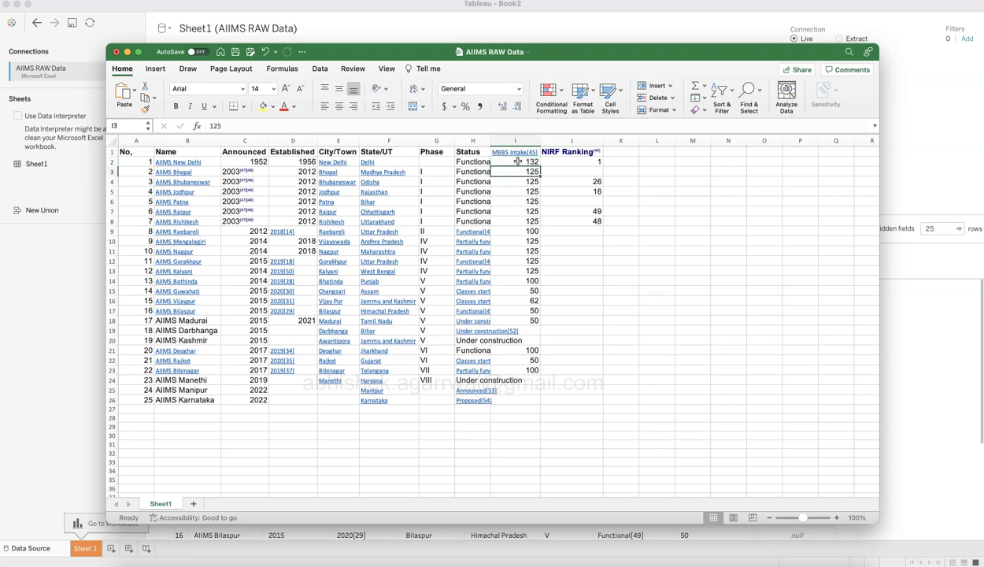
# Step: Save the AIIMS RAW Data workbook in Excel and refresh the data source in Tableau, checking New Delhi's MBBS Intake
pyautogui.press('super+Tab')
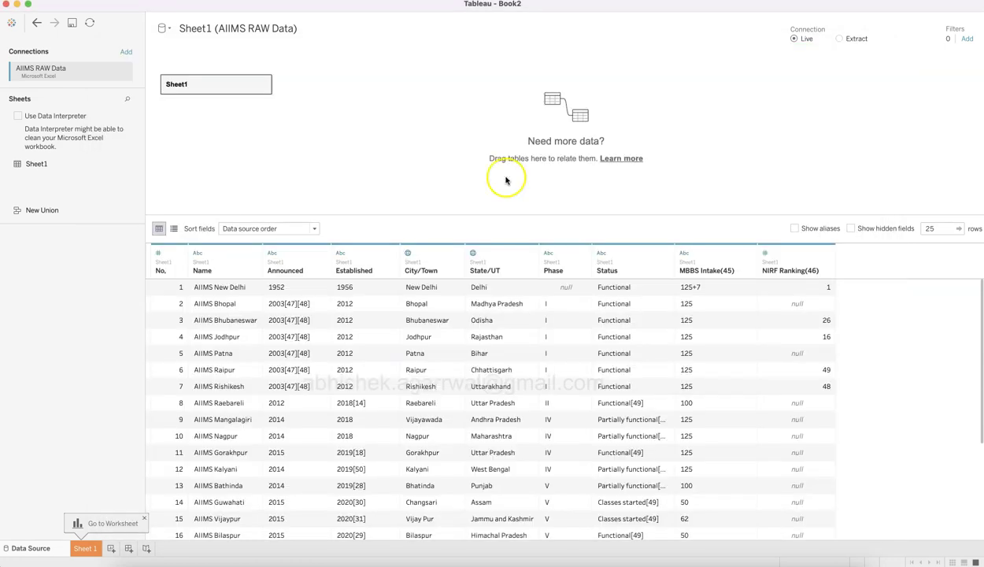
pyautogui.click(90, 24)
pyautogui.press('super+Tab')
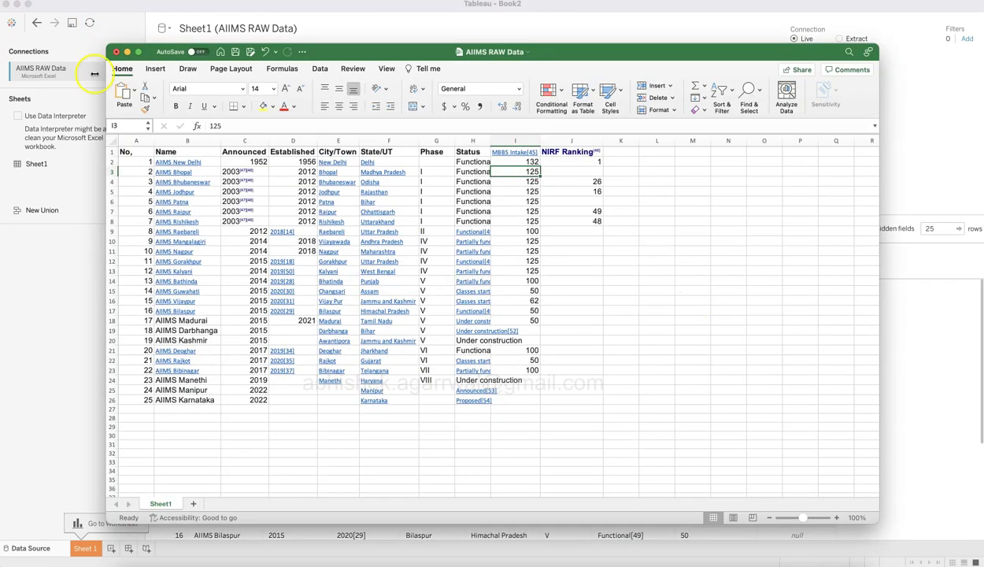
pyautogui.click(234, 54)
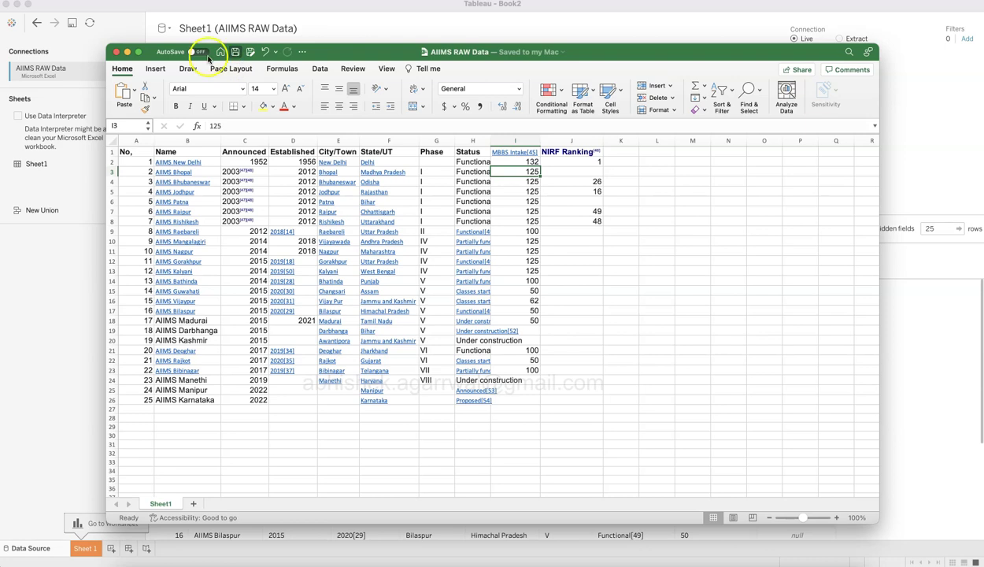
pyautogui.click(91, 24)
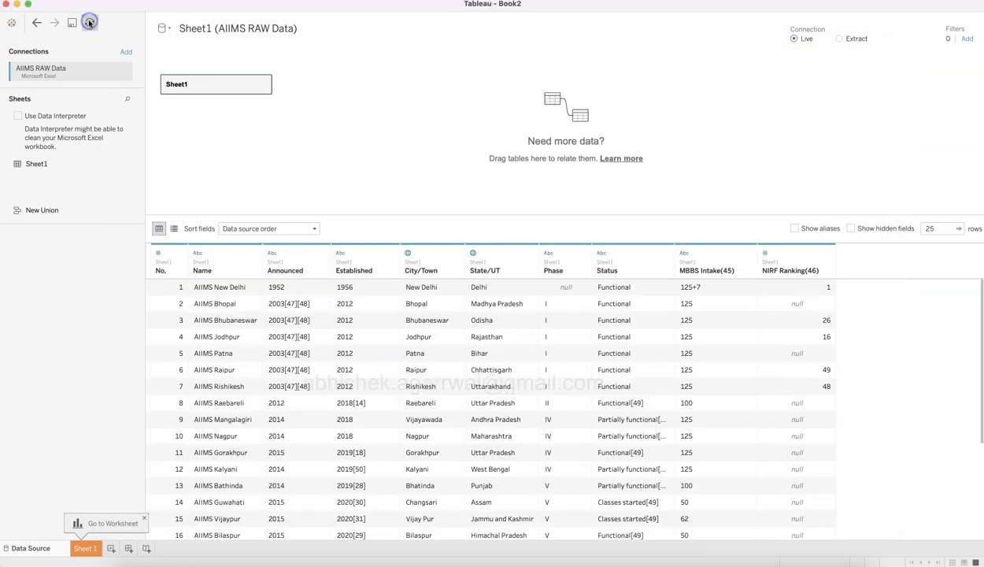
pyautogui.click(90, 23)
pyautogui.click(705, 290)
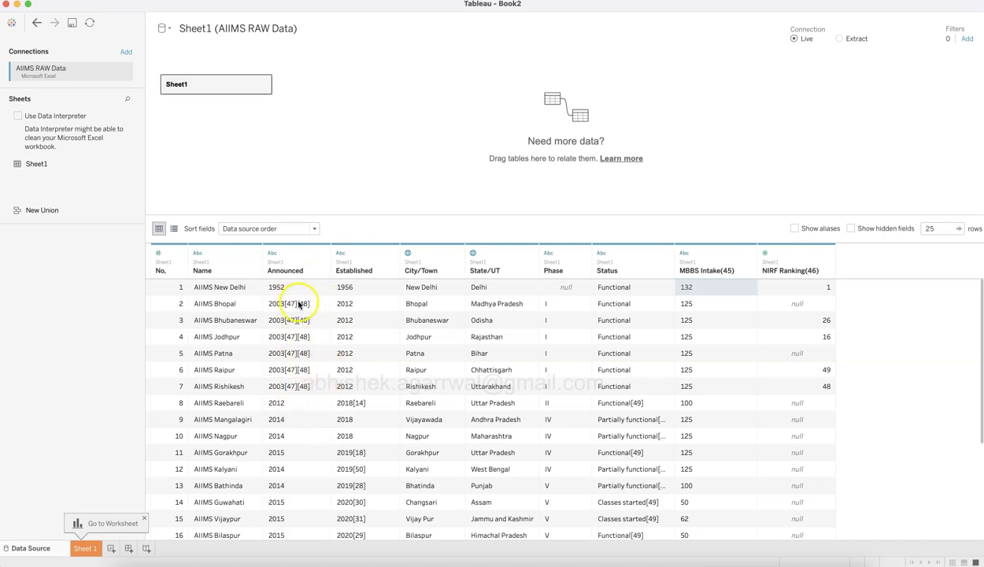
# Step: Apply a custom split to the Announced field using the separator [ and keeping the first 1 column
pyautogui.click(322, 252)
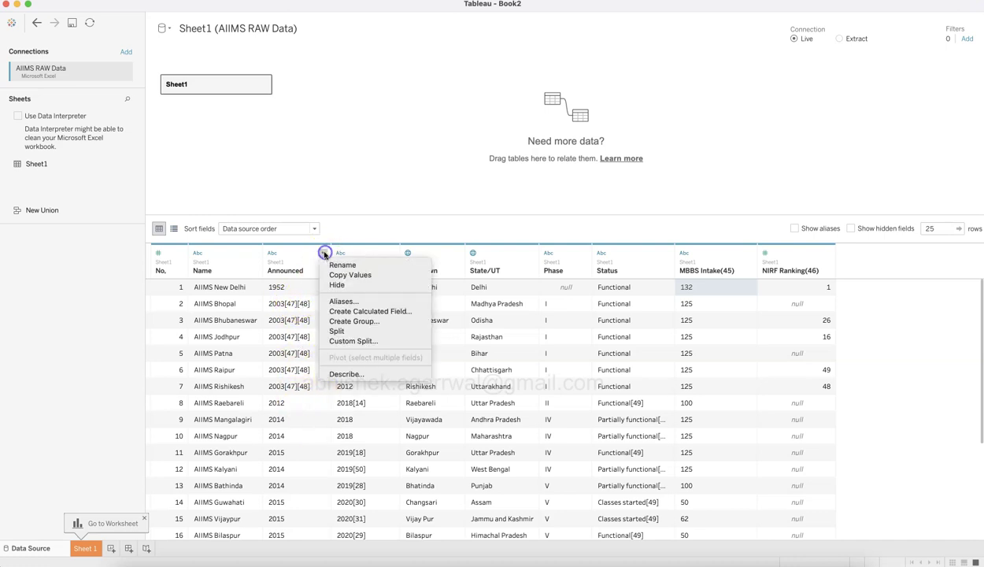
pyautogui.click(339, 339)
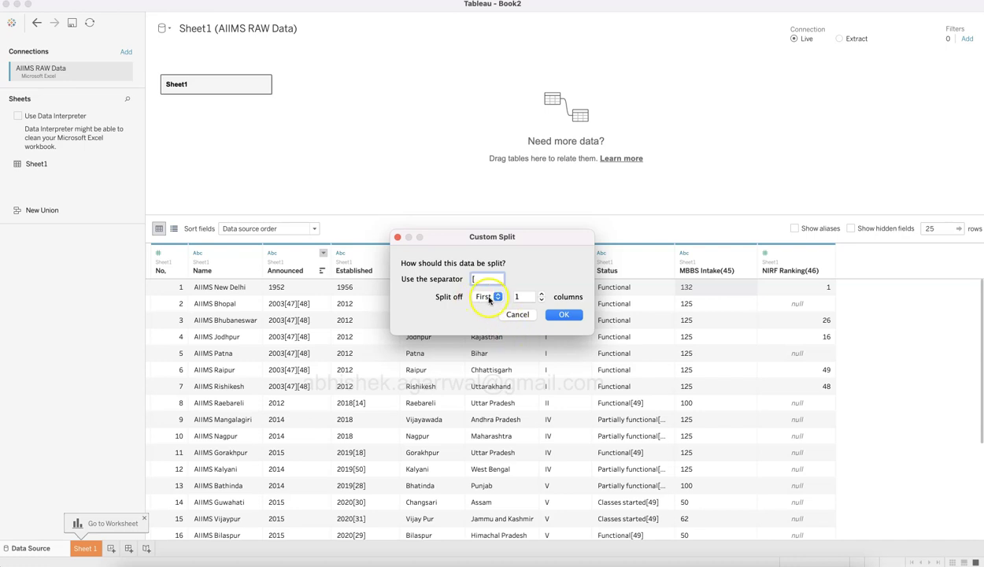
pyautogui.click(564, 315)
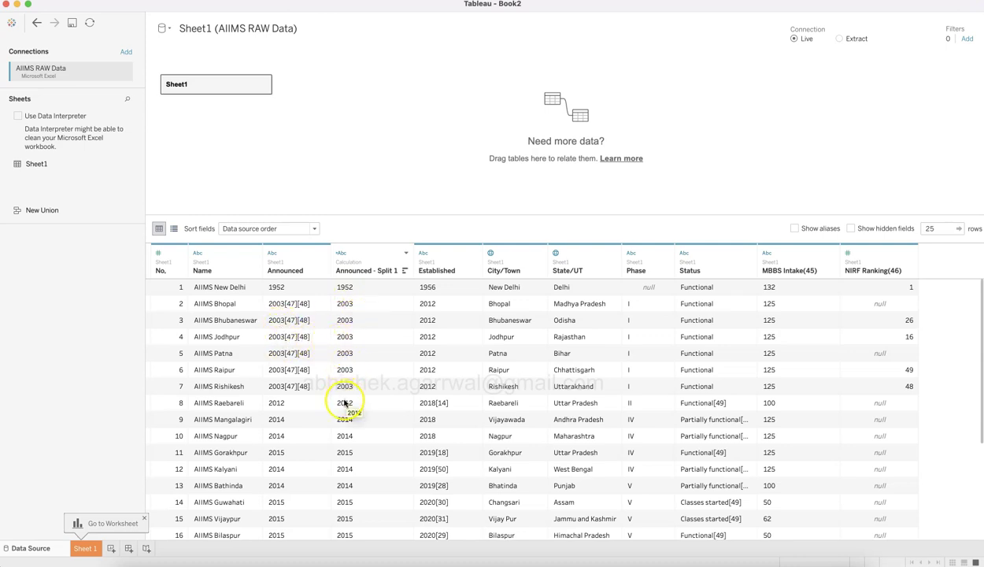
pyautogui.click(325, 255)
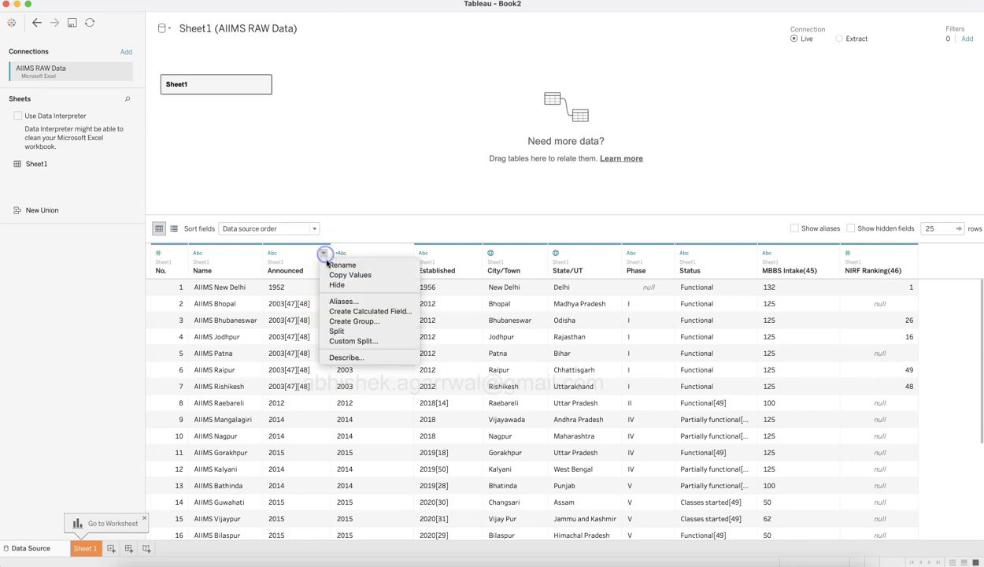
pyautogui.click(346, 330)
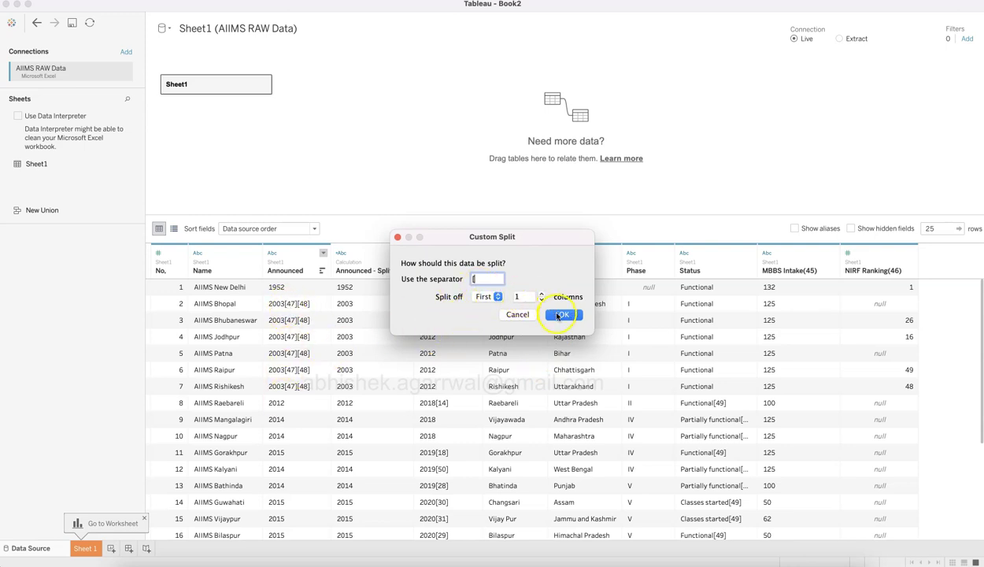
pyautogui.click(517, 314)
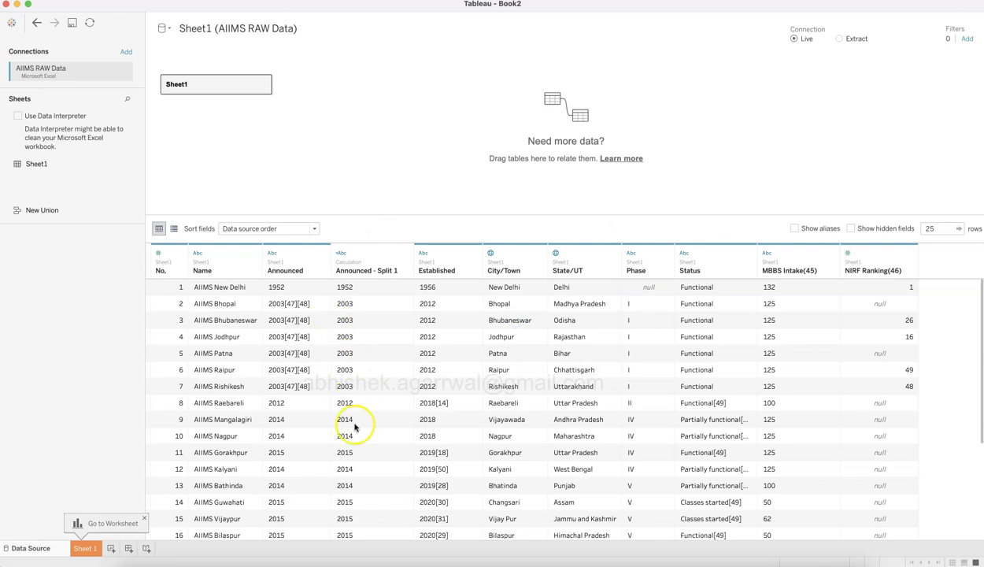
# Step: Hide the original Announced field and rename its split column as Announced Year
pyautogui.scroll(-3, 354, 439)
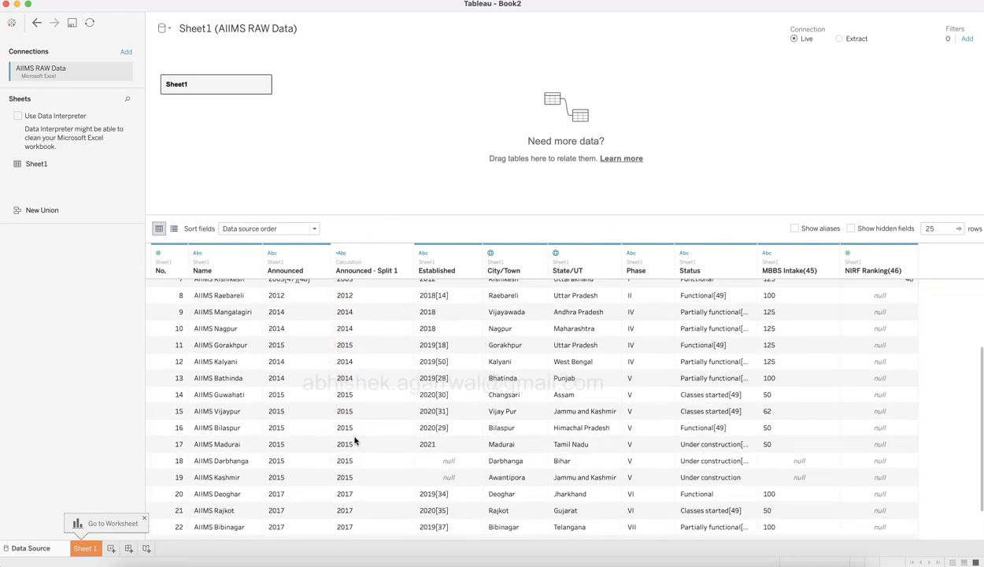
pyautogui.scroll(4, 346, 429)
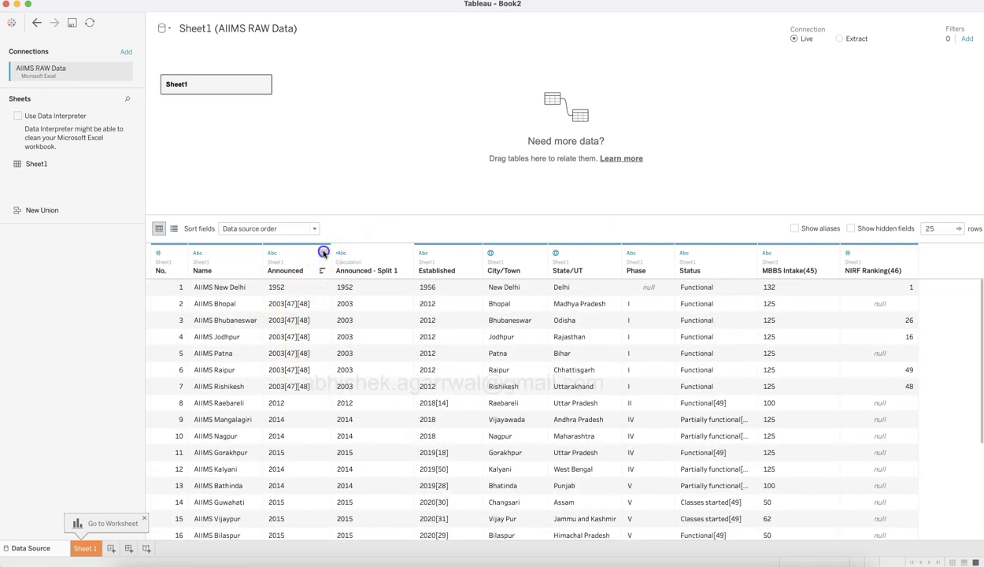
pyautogui.click(322, 252)
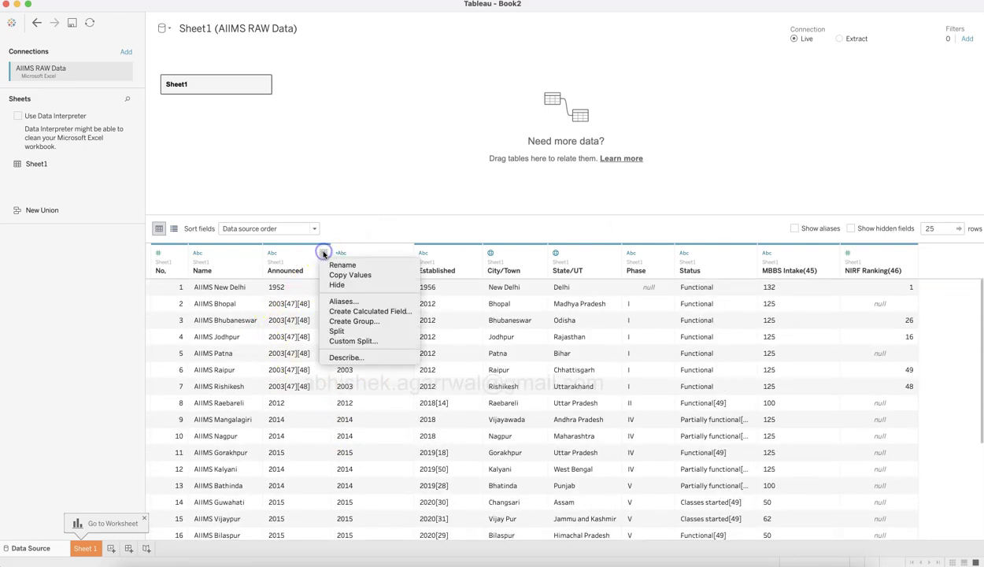
pyautogui.click(351, 284)
pyautogui.doubleClick(312, 273)
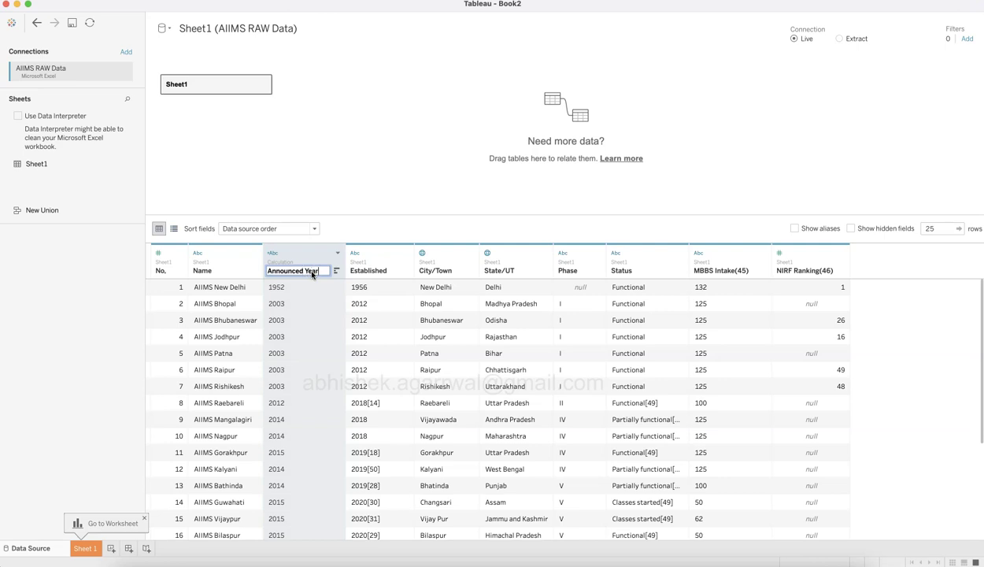
pyautogui.press('Return')
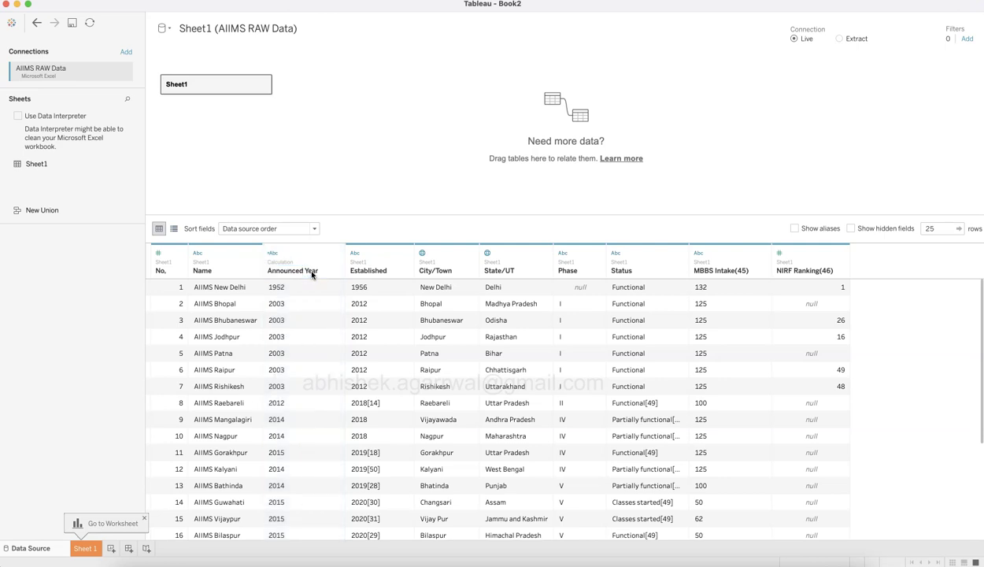
# Step: Apply an automatic split to the Established field and check the resulting columns down the rows
pyautogui.click(407, 253)
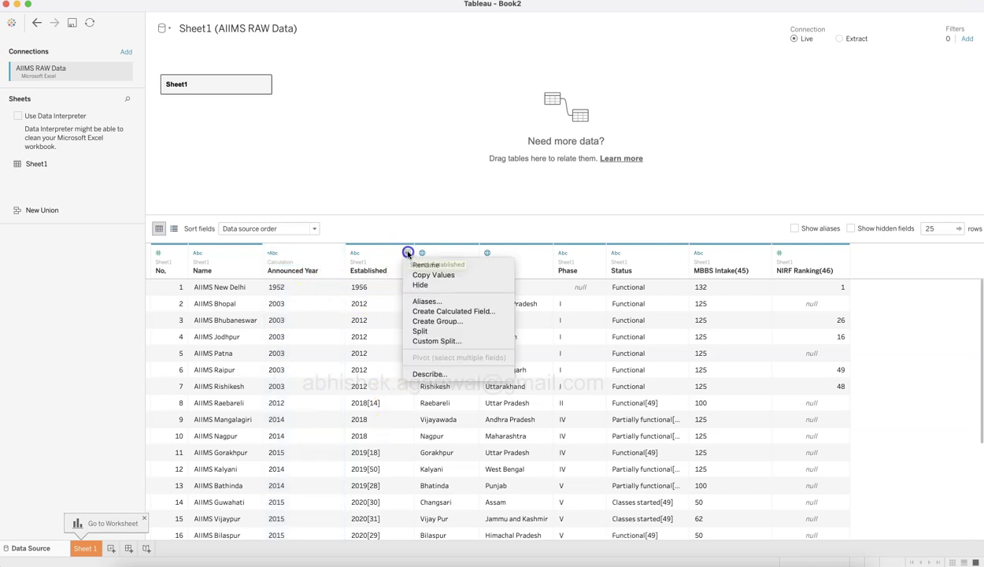
pyautogui.click(424, 332)
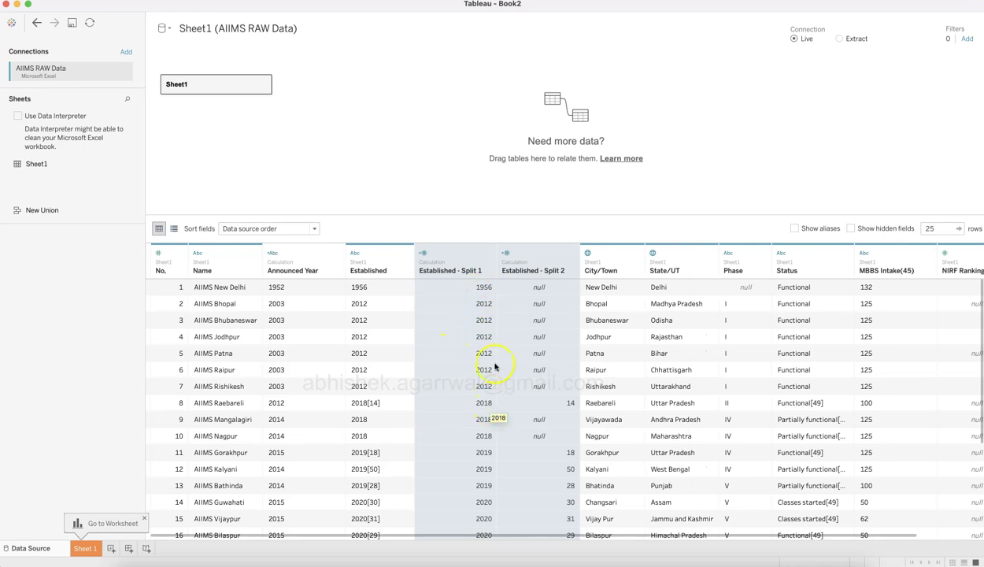
pyautogui.scroll(-5, 484, 421)
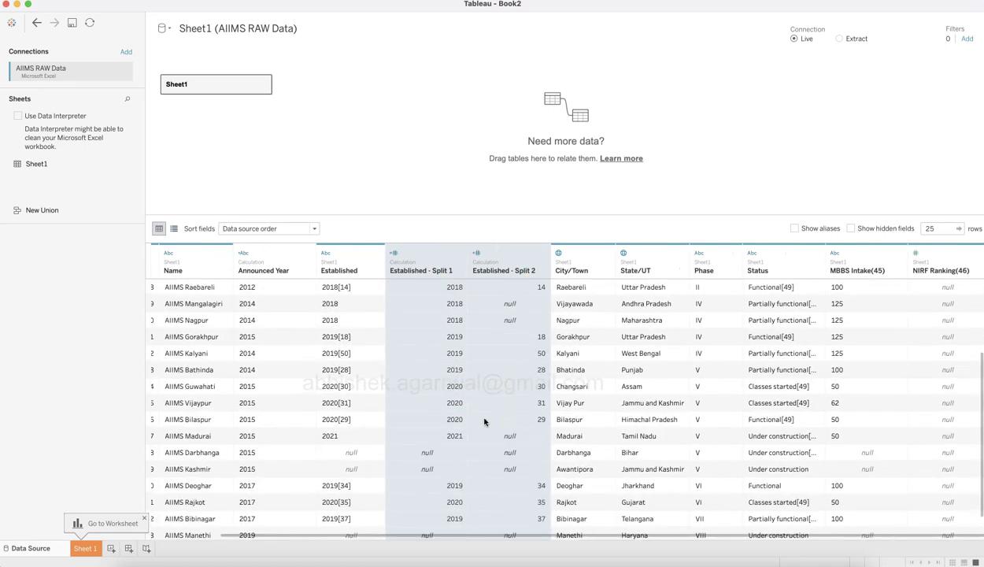
pyautogui.scroll(5, 484, 421)
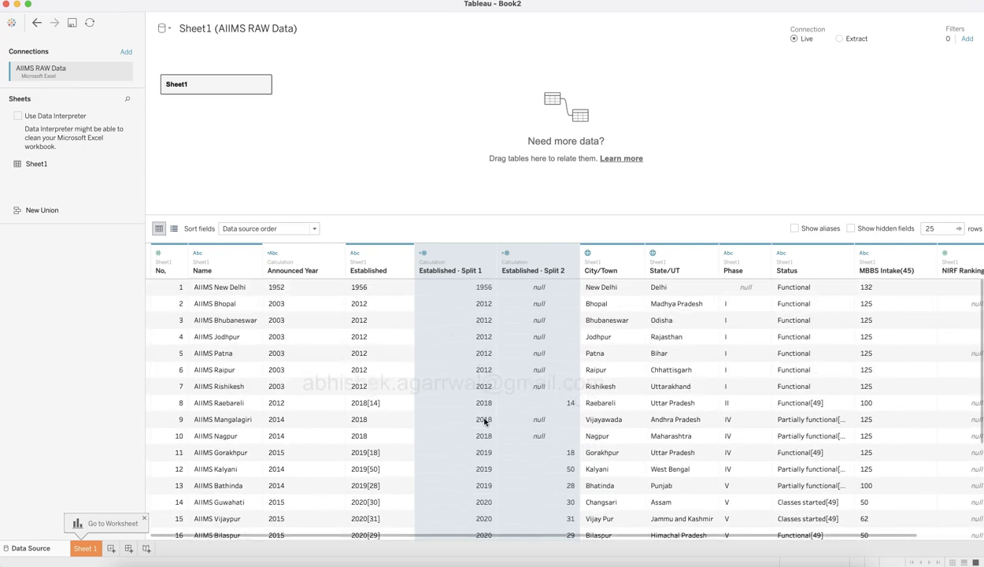
pyautogui.click(572, 255)
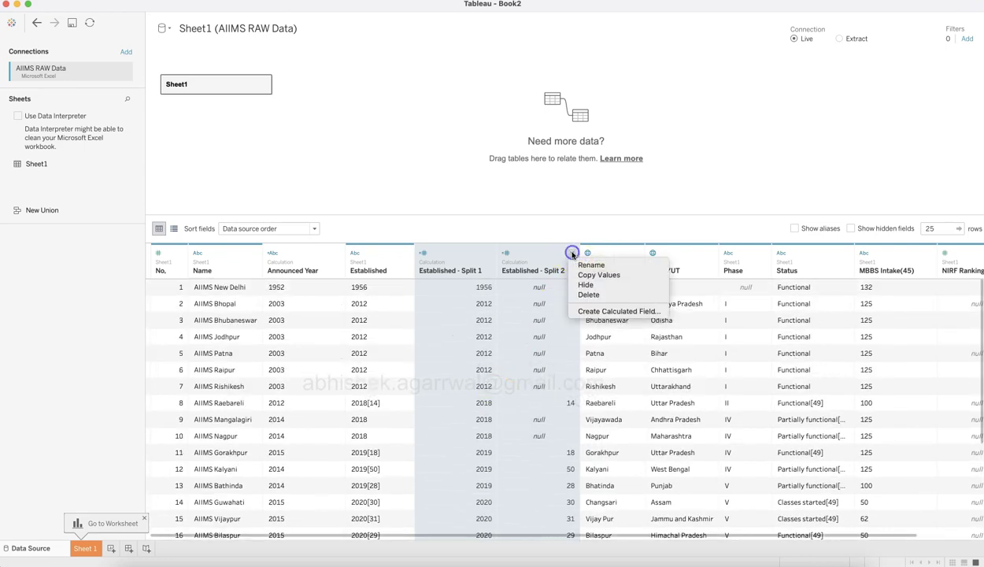
pyautogui.click(597, 294)
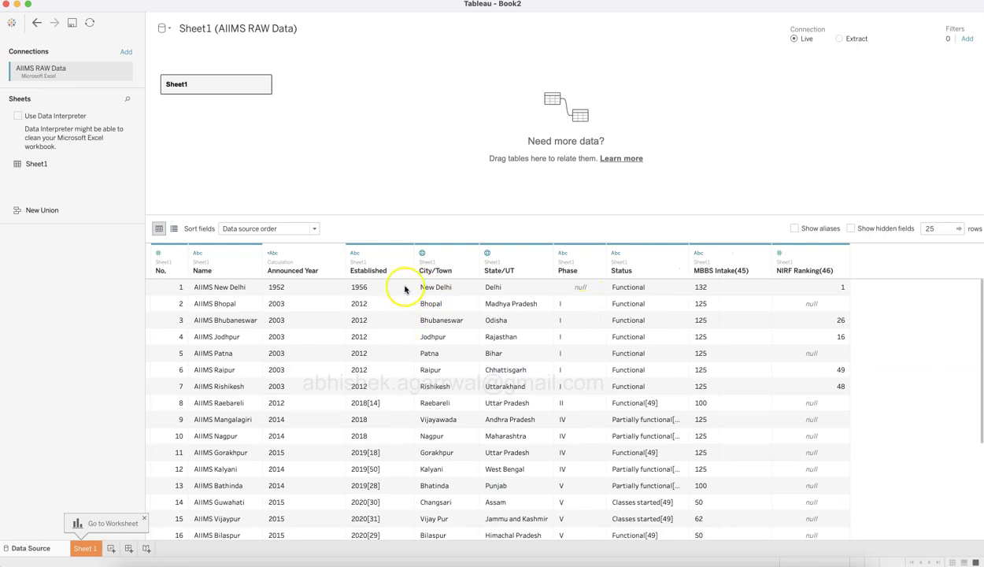
pyautogui.click(36, 23)
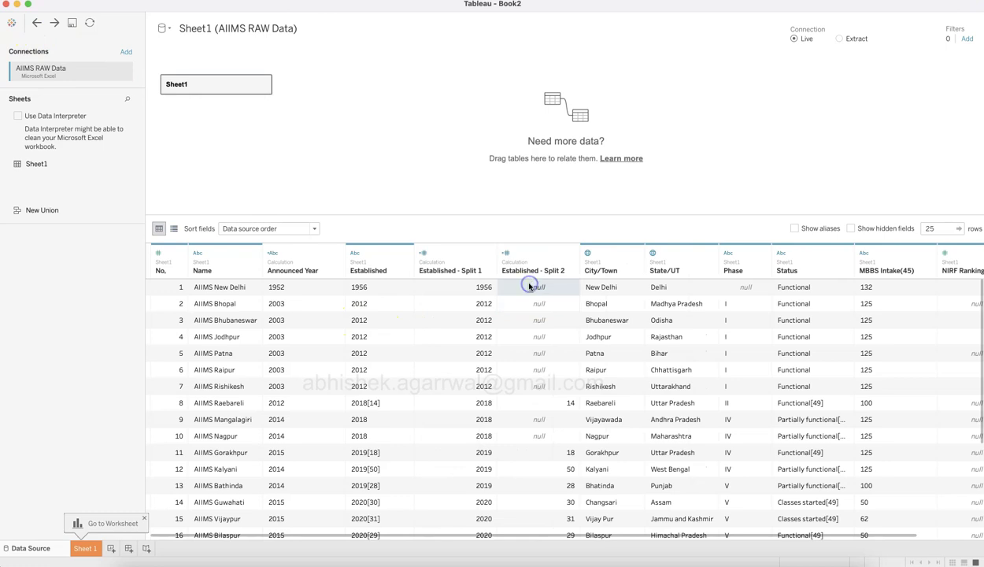
# Step: Delete only the Established - Split 2 column from the data source
pyautogui.click(484, 287)
pyautogui.click(535, 260)
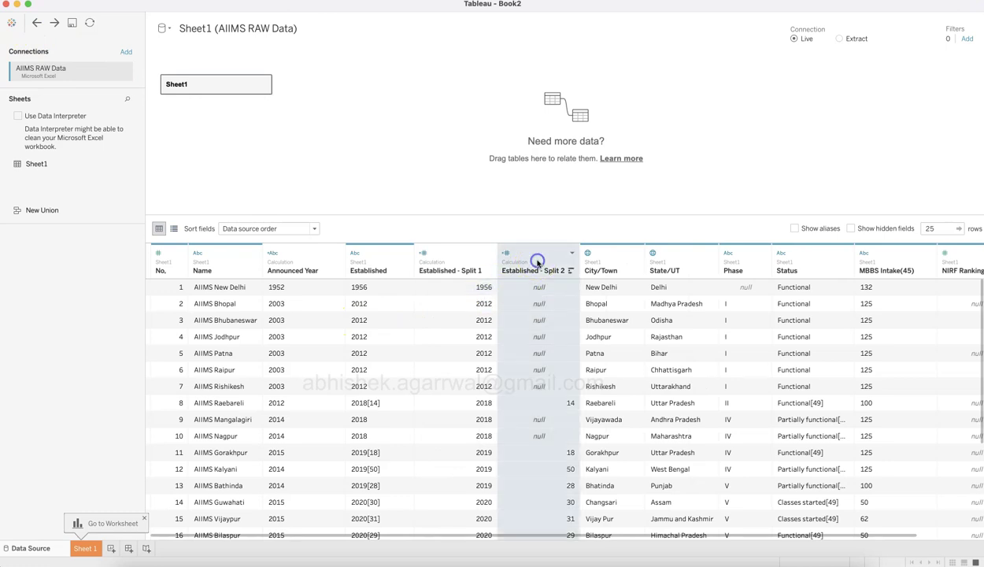
pyautogui.click(572, 252)
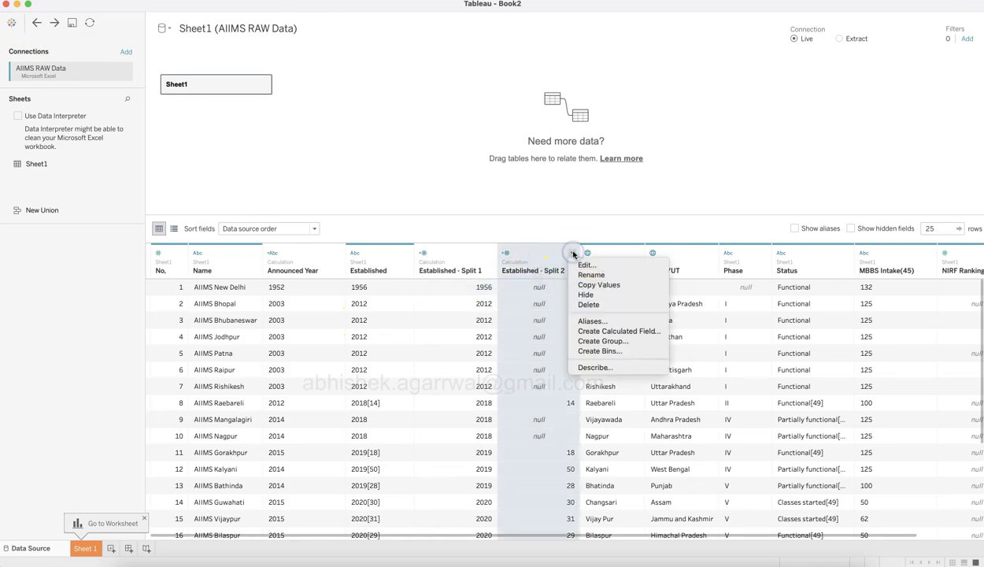
pyautogui.click(592, 305)
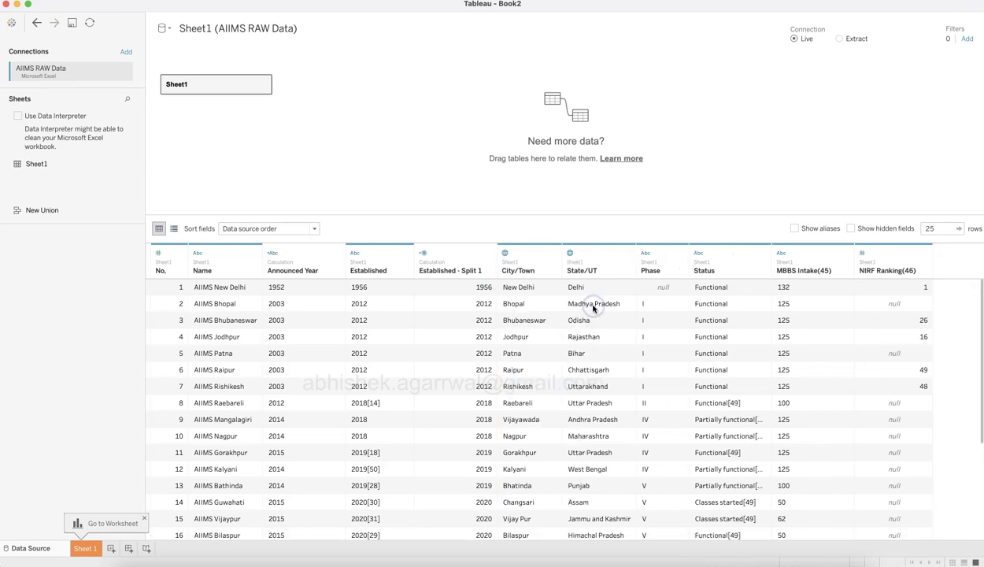
# Step: Rename the Established - Split 1 column as Established Year and hide the original Established field
pyautogui.click(461, 270)
pyautogui.click(461, 270)
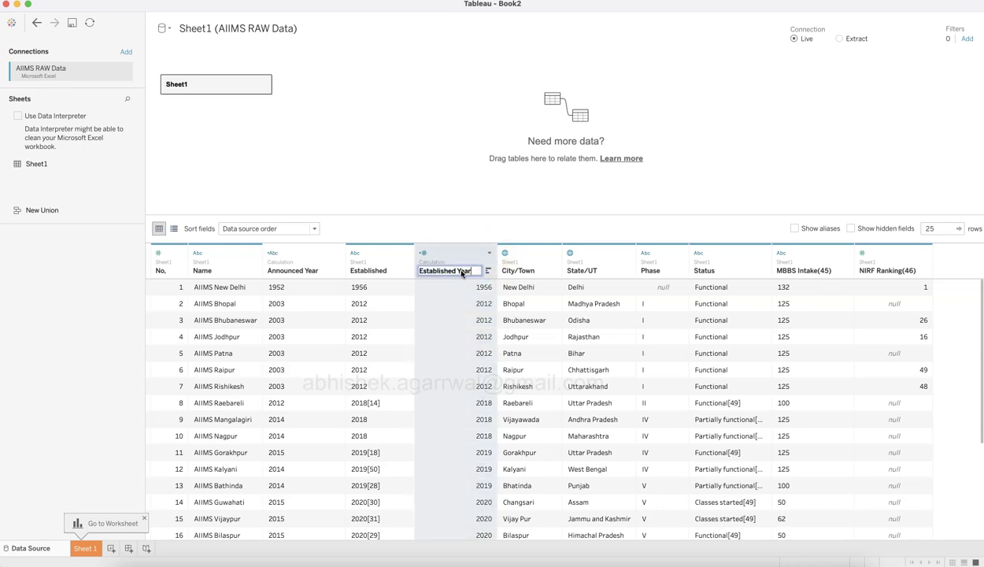
pyautogui.write('Established Year')
pyautogui.press('Return')
pyautogui.click(406, 253)
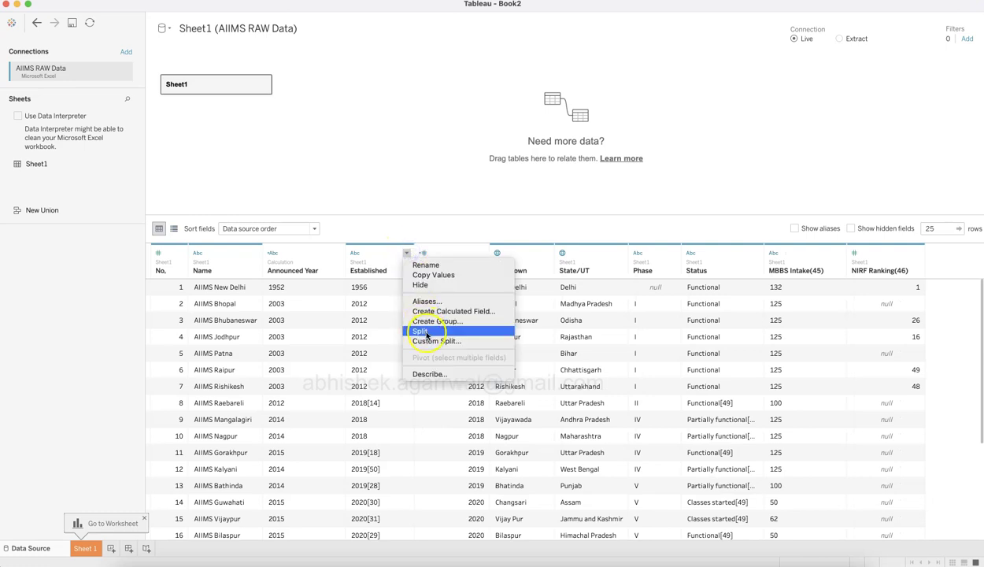
pyautogui.click(427, 285)
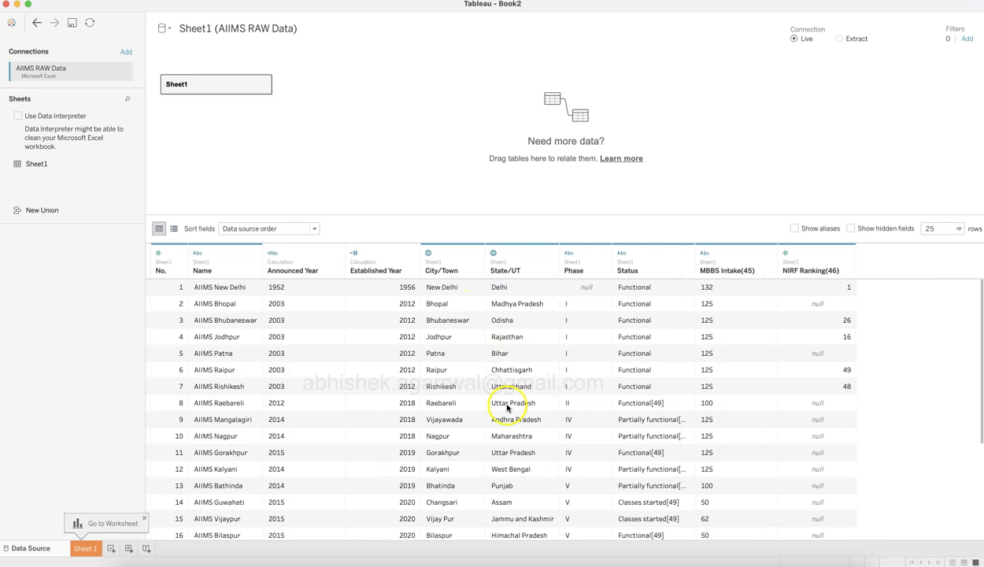
# Step: Look through all Sheet1 rows for missing values, particularly in the City/Town column of the last institutes
pyautogui.scroll(-5, 508, 407)
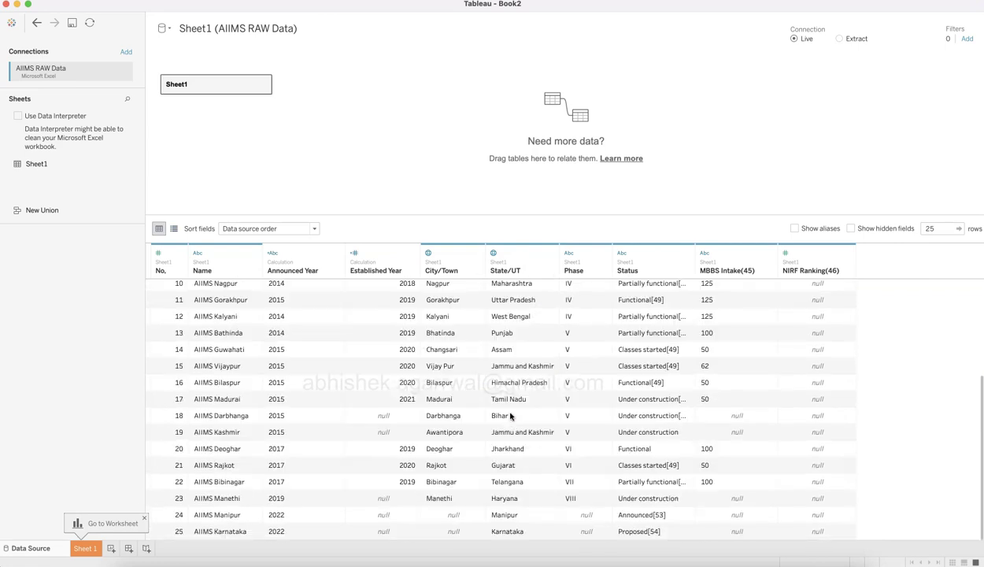
pyautogui.rightClick(510, 415)
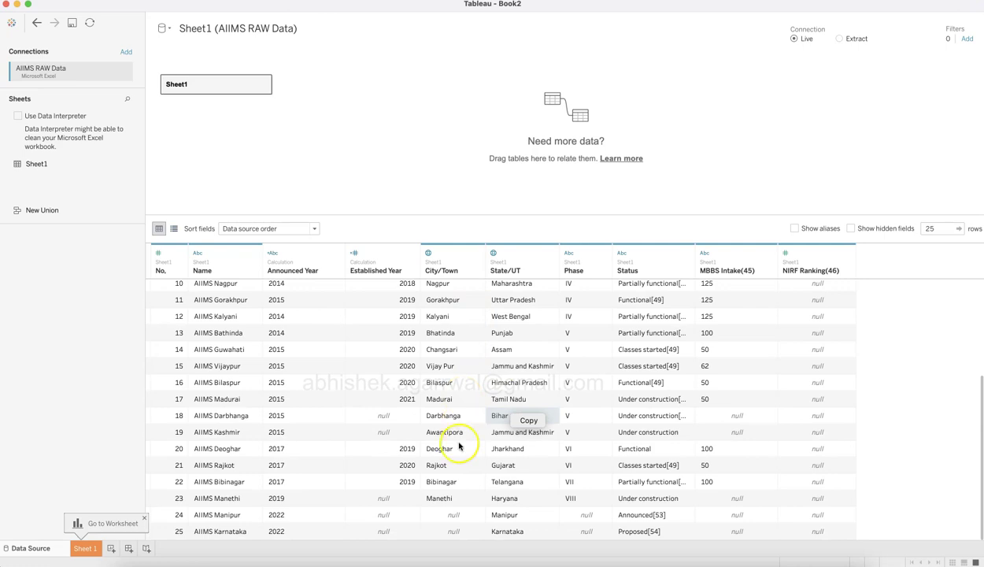
pyautogui.click(518, 315)
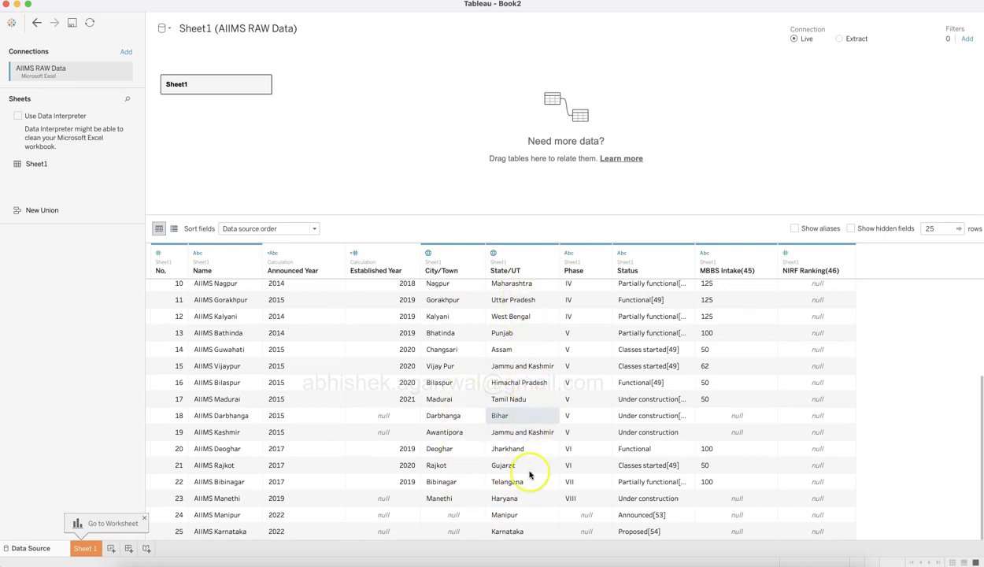
pyautogui.scroll(5, 527, 472)
pyautogui.scroll(-4, 530, 484)
pyautogui.scroll(-1, 531, 493)
pyautogui.scroll(5, 531, 494)
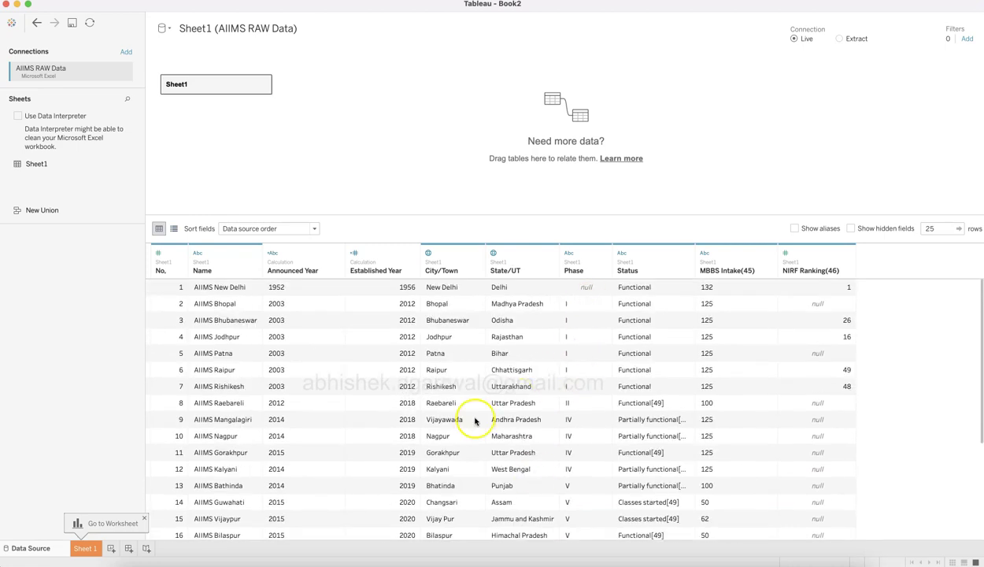
pyautogui.scroll(-5, 472, 417)
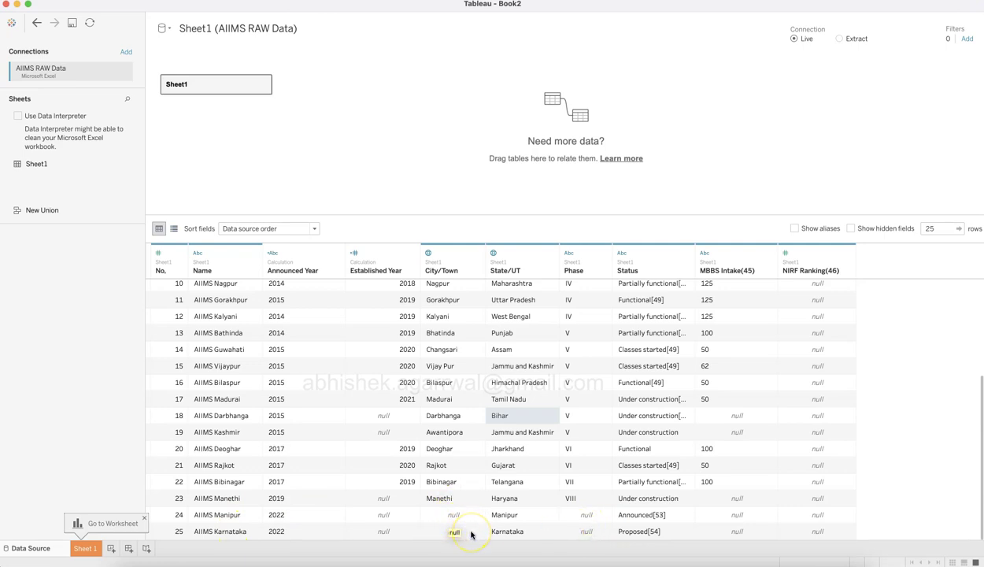
# Step: Switch to Chrome, search the web for aiims karnataka and open The Hindu article on establishing AIIMS in Raichur
pyautogui.press('super+Tab')
pyautogui.press('super+Tab')
pyautogui.press('super+Tab')
pyautogui.press('super+Tab')
pyautogui.press('super+Tab')
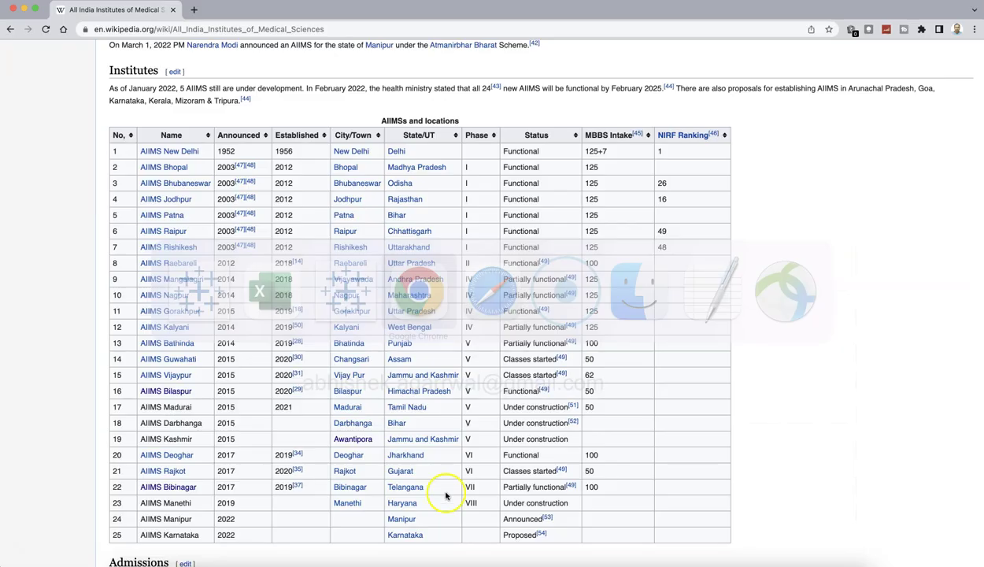
pyautogui.click(195, 11)
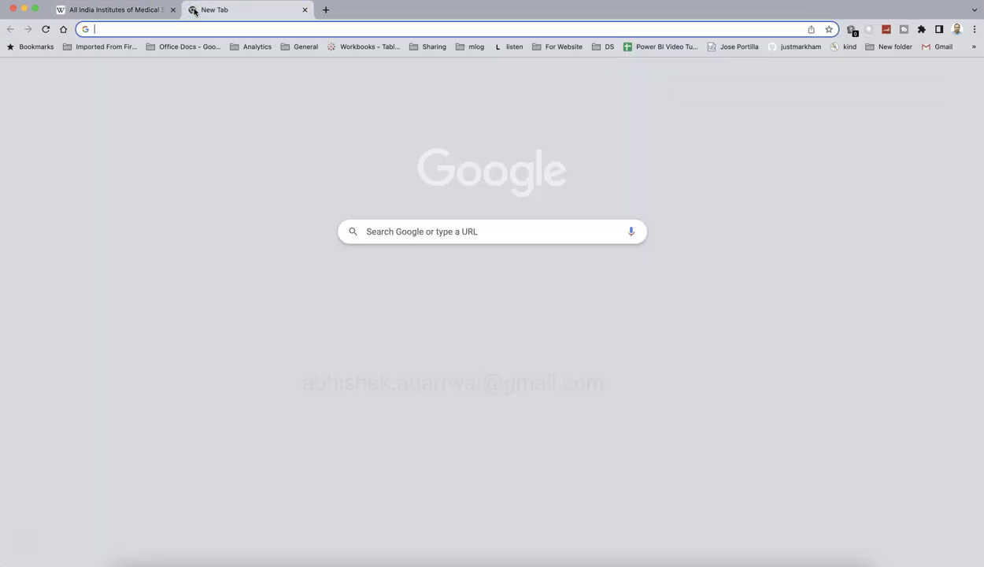
pyautogui.write('aiims karn')
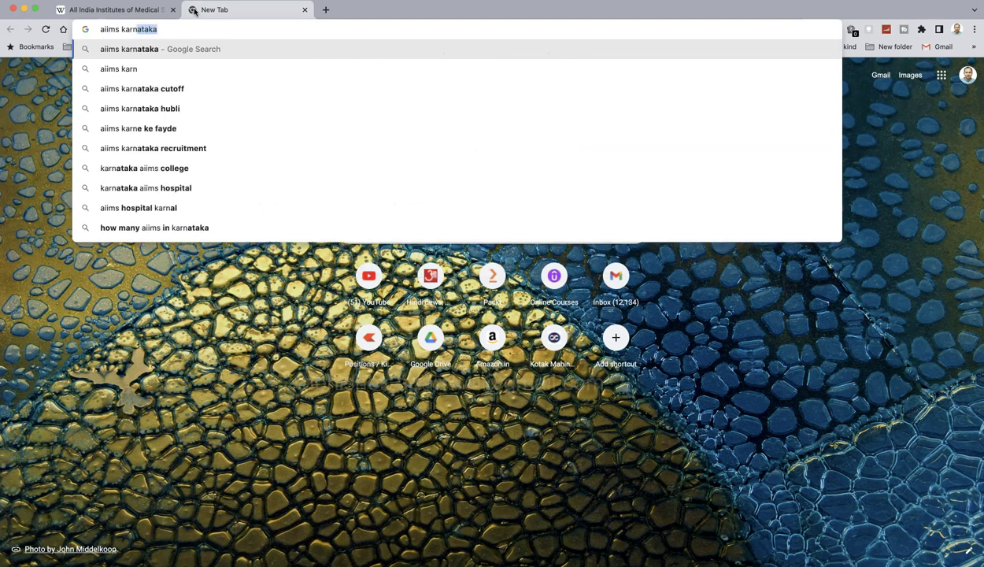
pyautogui.press('Return')
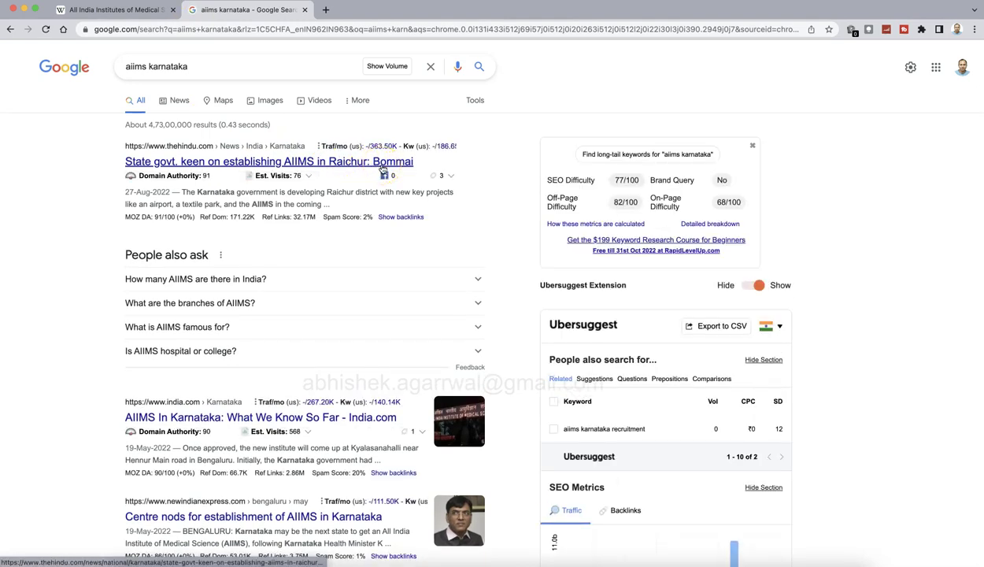
pyautogui.click(382, 168)
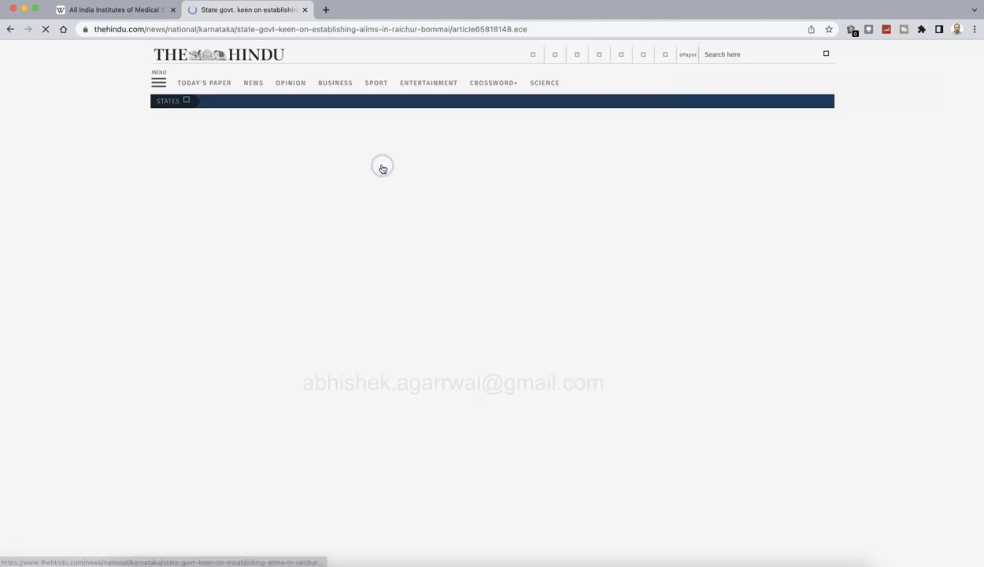
# Step: Read the article to identify the city proposed for AIIMS Karnataka
pyautogui.scroll(-1, 397, 273)
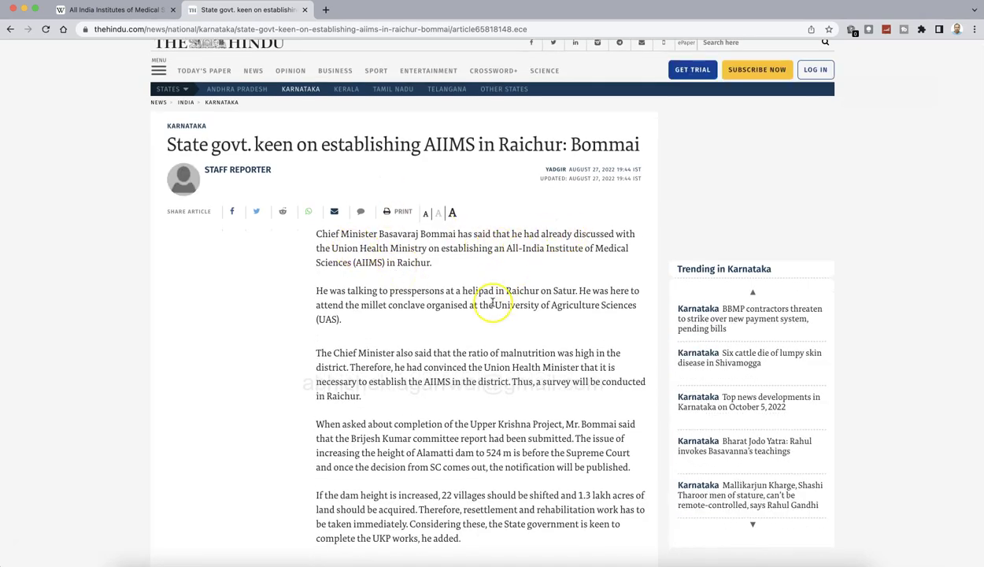
pyautogui.scroll(-3, 495, 283)
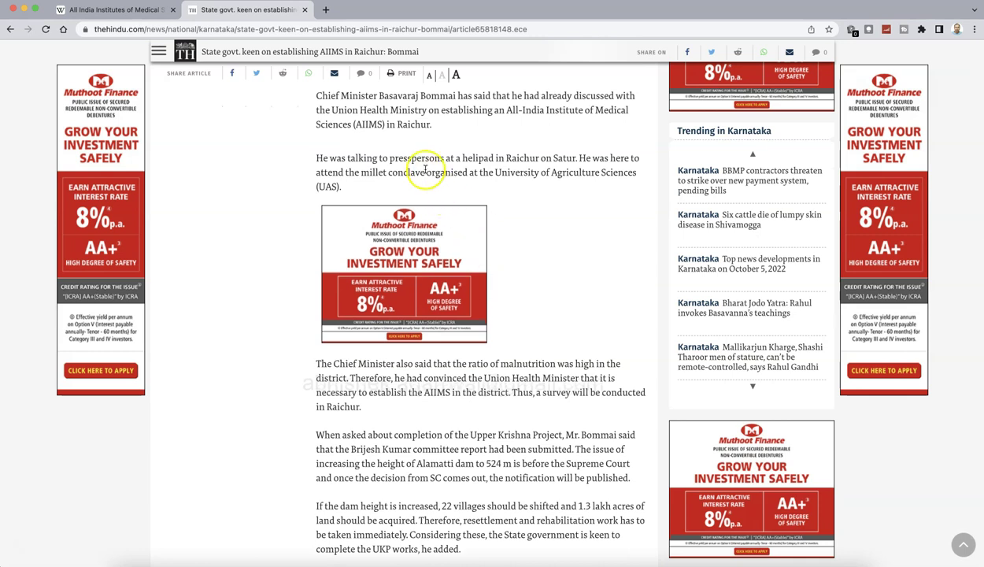
pyautogui.moveTo(378, 194); pyautogui.dragTo(529, 199)
pyautogui.click(538, 198)
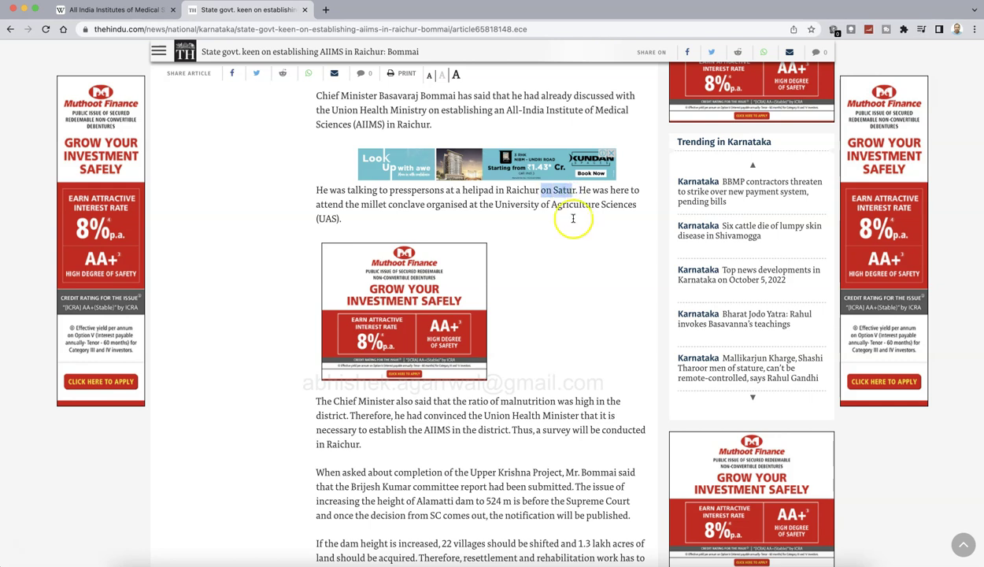
pyautogui.click(584, 392)
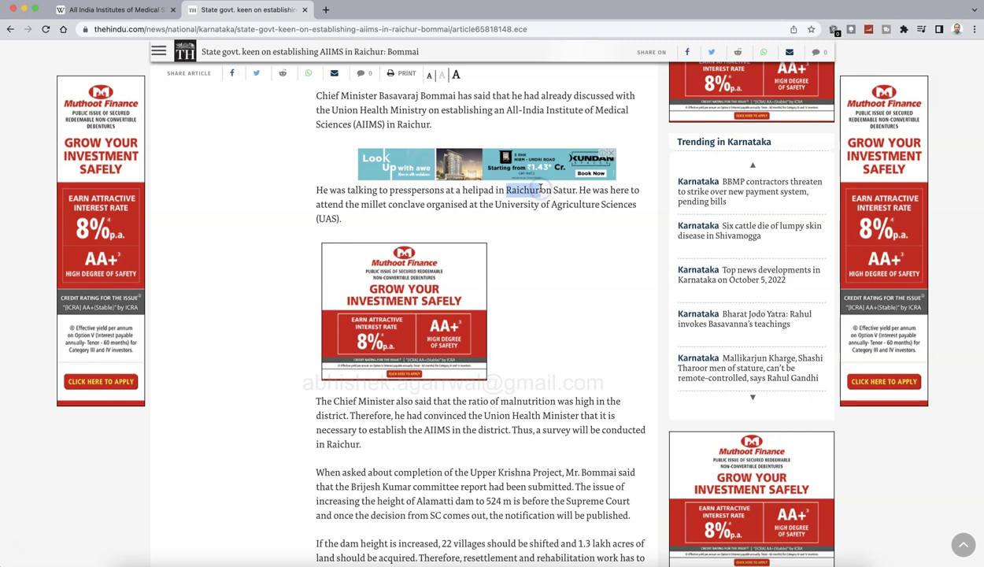
# Step: Search for raichur karnataka in a new browser tab and open the Raichur Wikipedia result to check the city
pyautogui.click(325, 10)
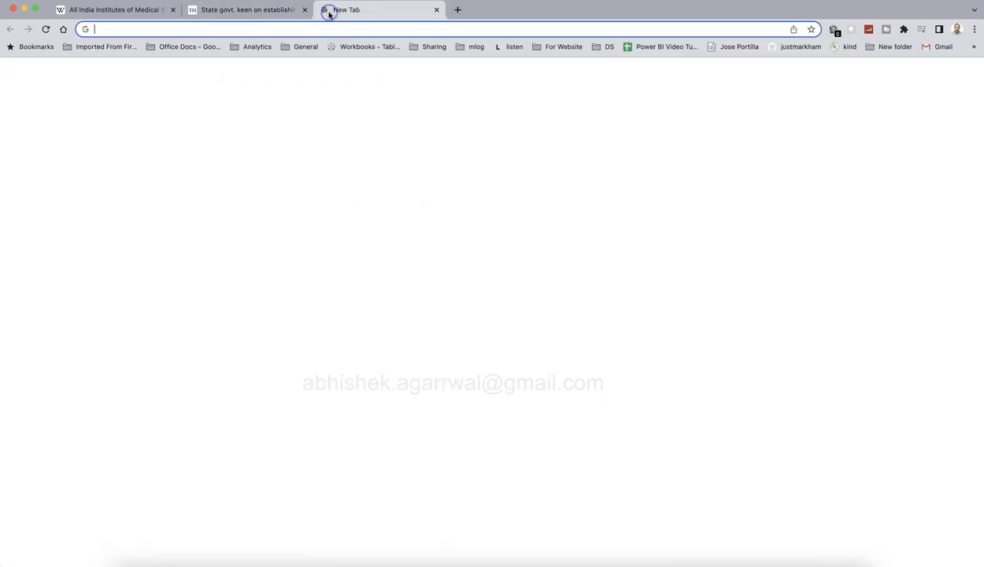
pyautogui.write('raichur karnataka')
pyautogui.press('Return')
pyautogui.click(222, 163)
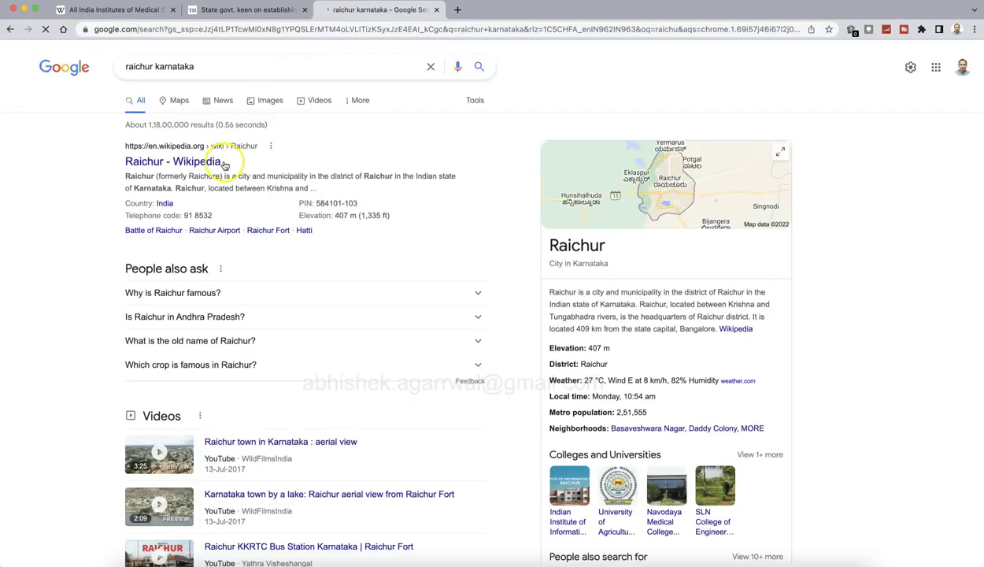
pyautogui.press('super+Tab')
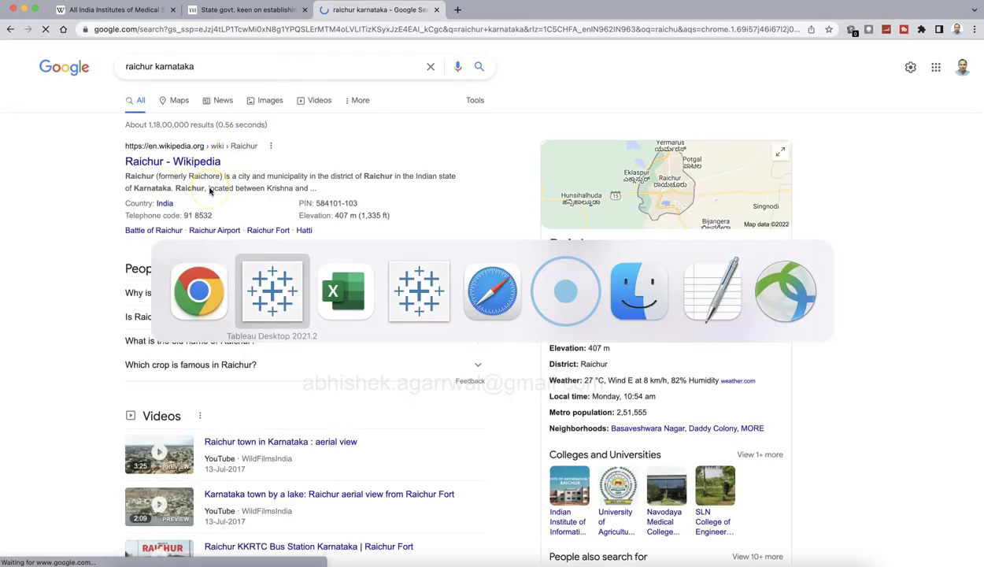
# Step: Switch to Excel and enter Raichur in the City/Town column, moving it from the AIIMS Manipur row to the AIIMS Karnataka row
pyautogui.press('super+Tab')
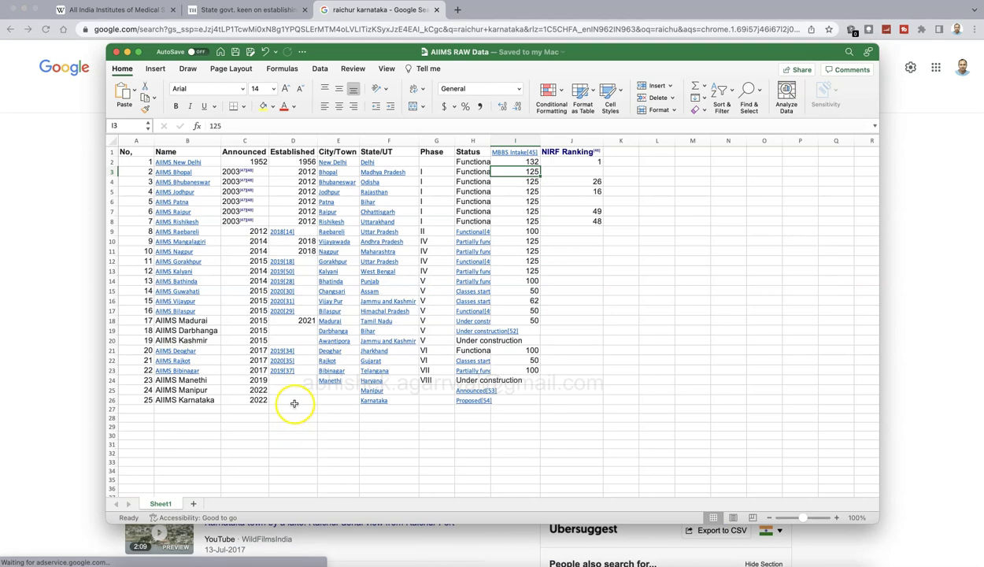
pyautogui.click(327, 389)
pyautogui.write('Raipur')
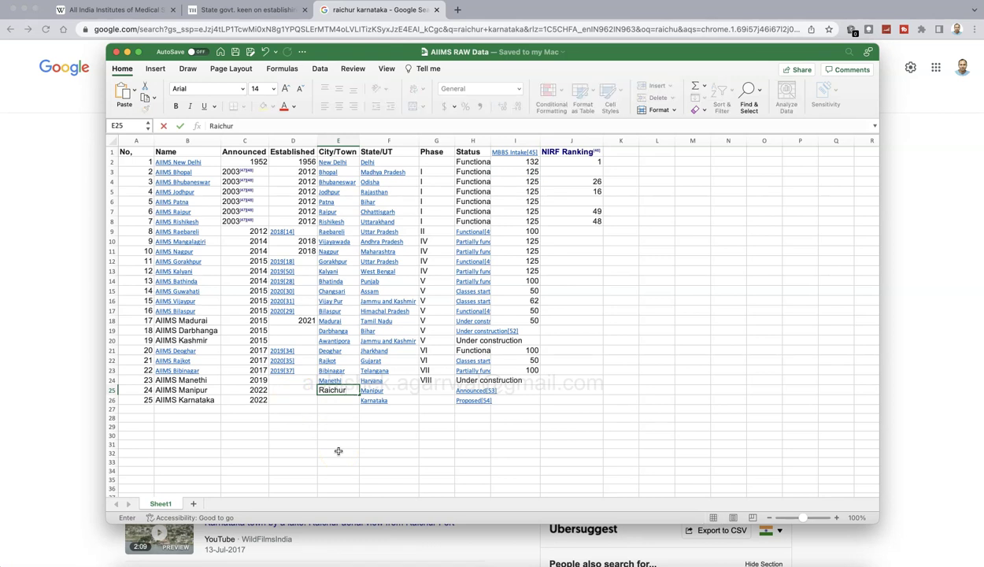
pyautogui.press('Return')
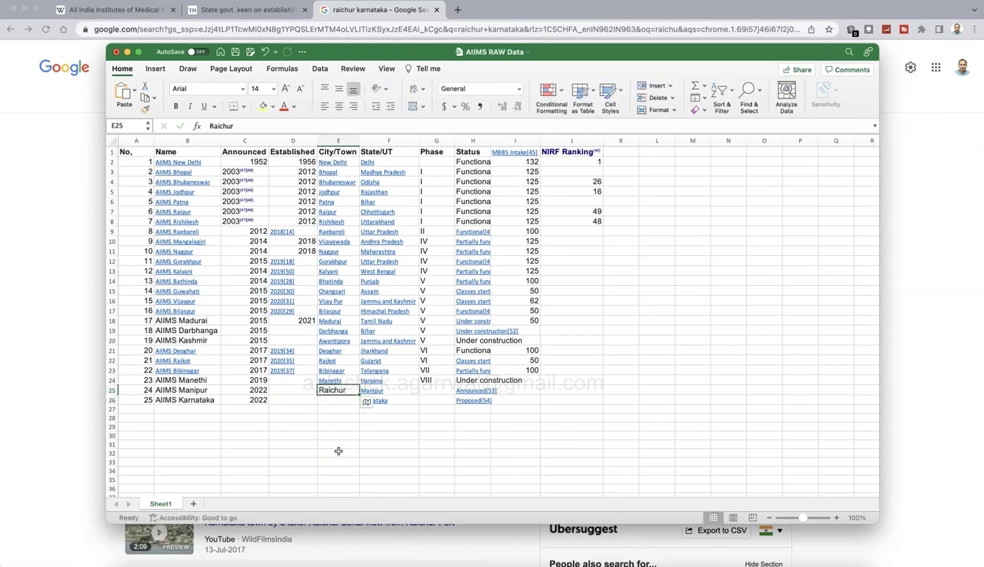
pyautogui.press('super+x')
pyautogui.press('Down')
pyautogui.press('super+v')
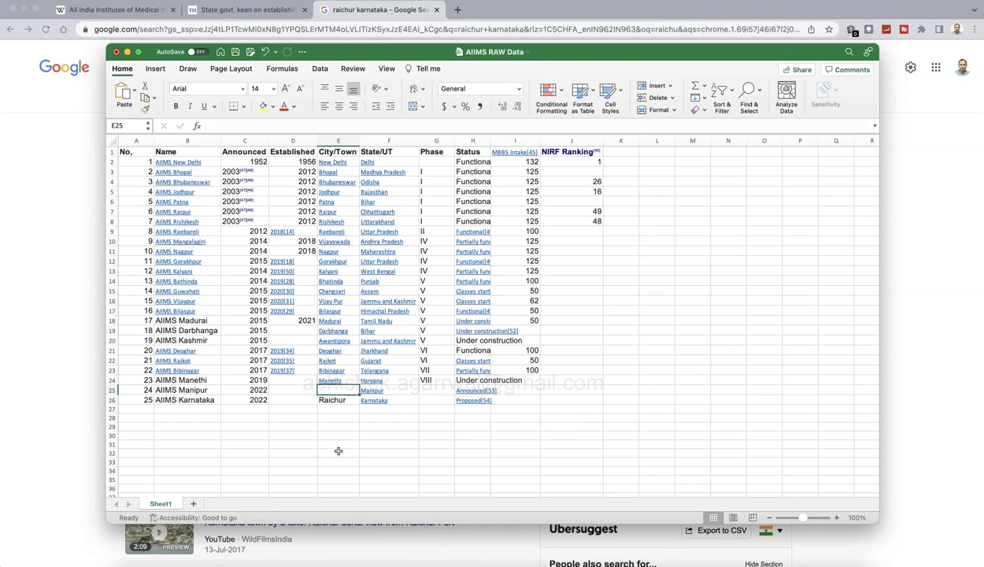
# Step: Switch to Chrome and close the raichur karnataka search and The Hindu article, returning to the Wikipedia table of AIIMS institutes
pyautogui.press('super+Tab')
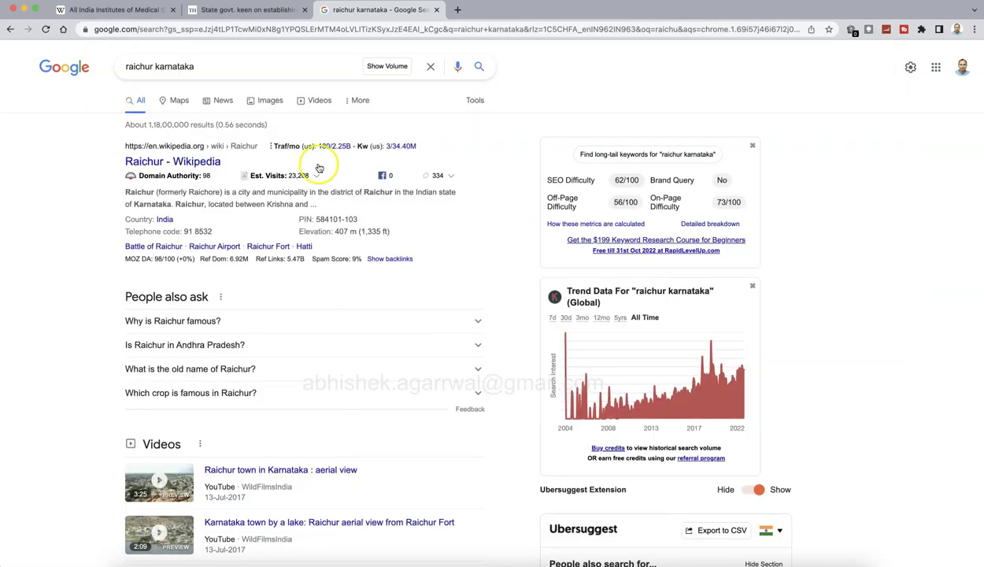
pyautogui.click(217, 67)
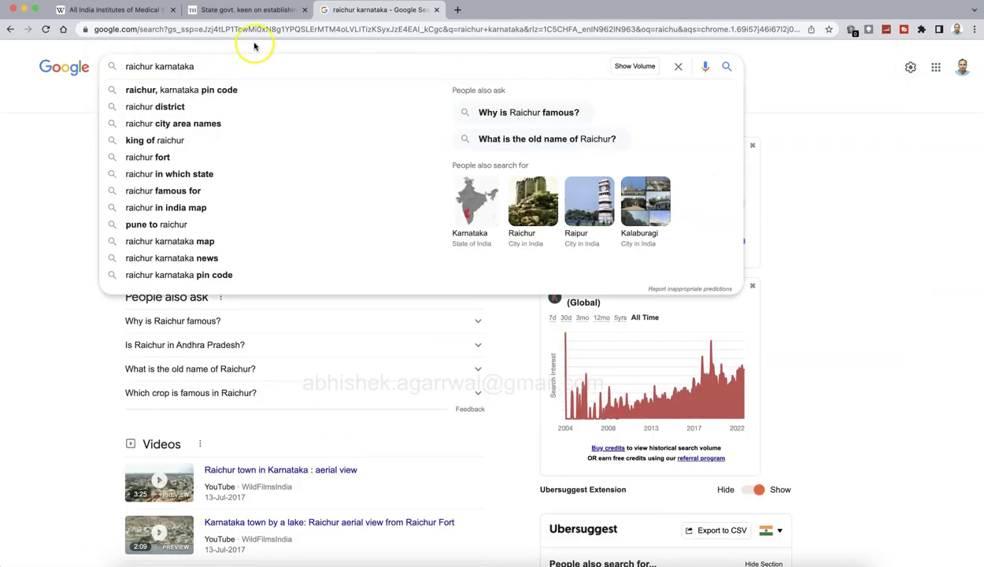
pyautogui.click(439, 9)
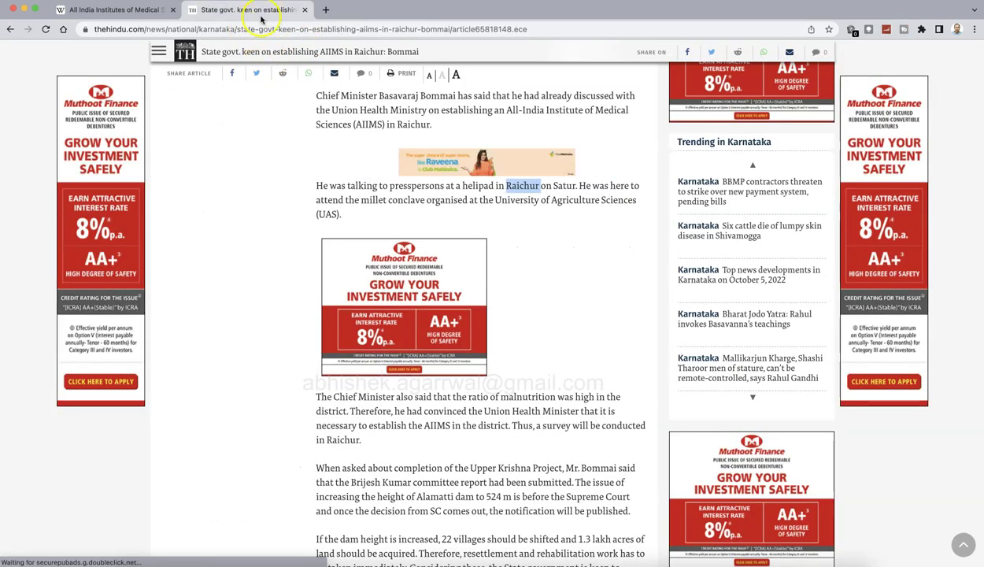
pyautogui.click(307, 10)
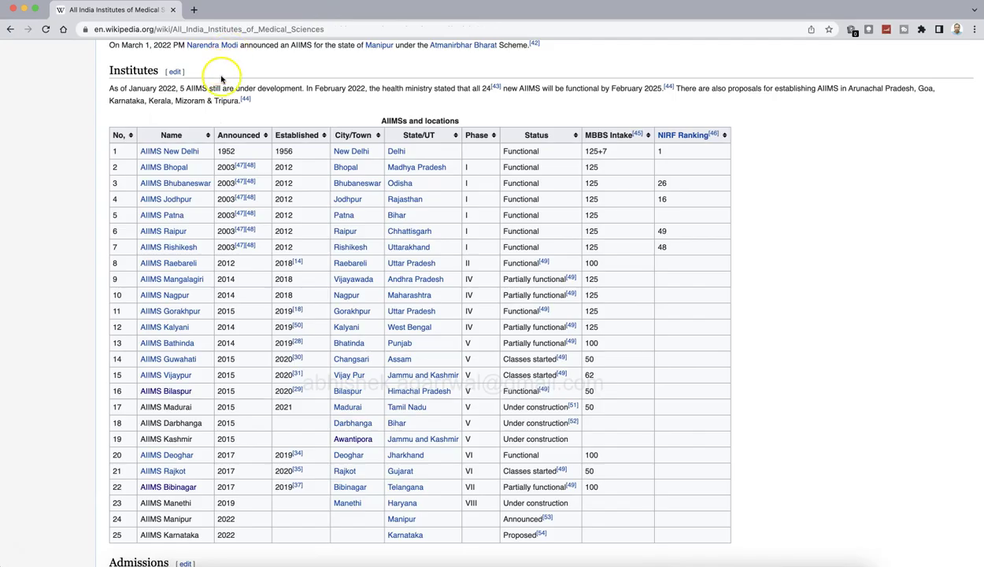
pyautogui.scroll(1, 212, 63)
# Step: Search for aiims manipur in a new browser tab and open the Times Now article on the new AIIMS in Manipur
pyautogui.click(194, 10)
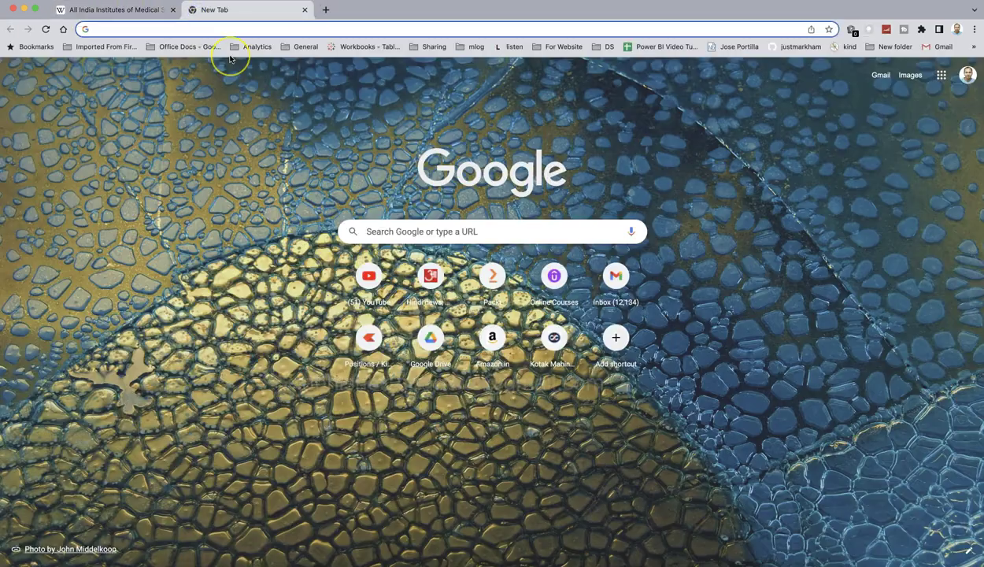
pyautogui.write('aiims manip')
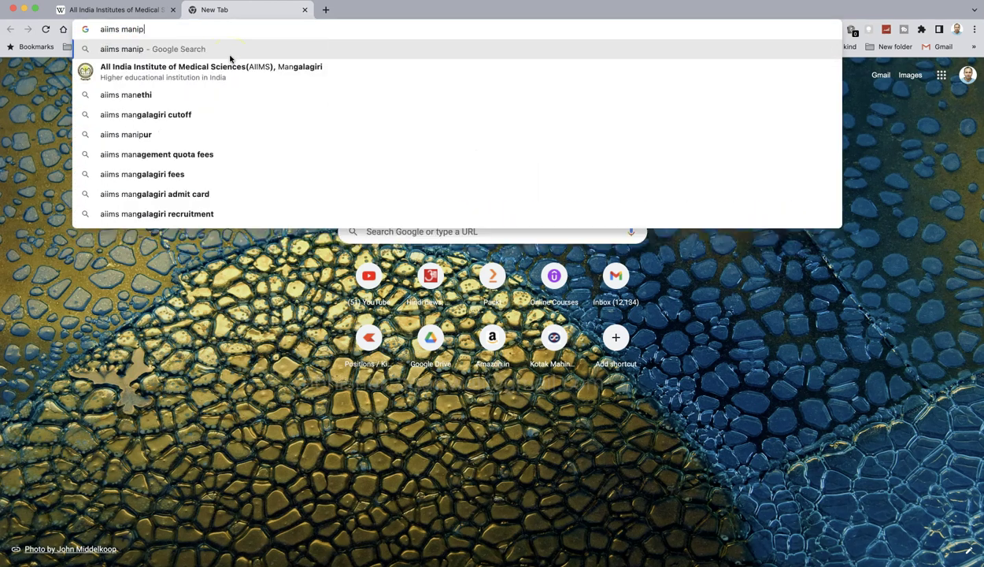
pyautogui.write('ur')
pyautogui.press('Return')
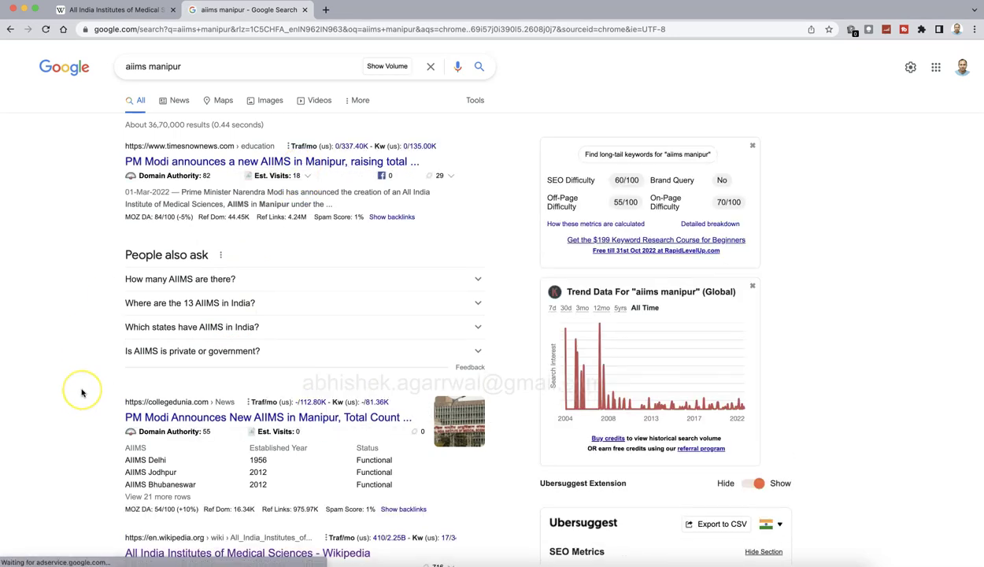
pyautogui.scroll(-1, 81, 391)
pyautogui.scroll(1, 81, 391)
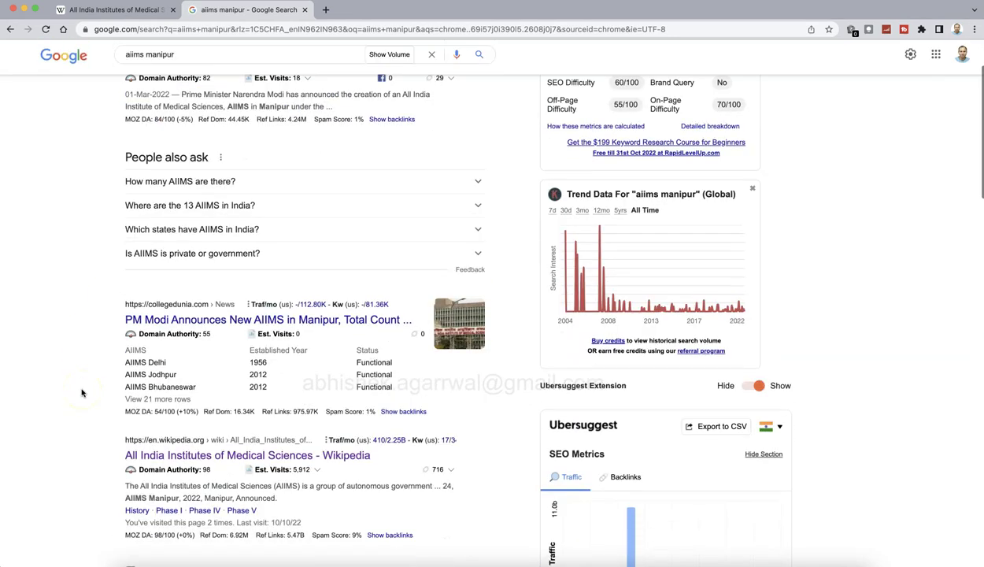
pyautogui.click(308, 161)
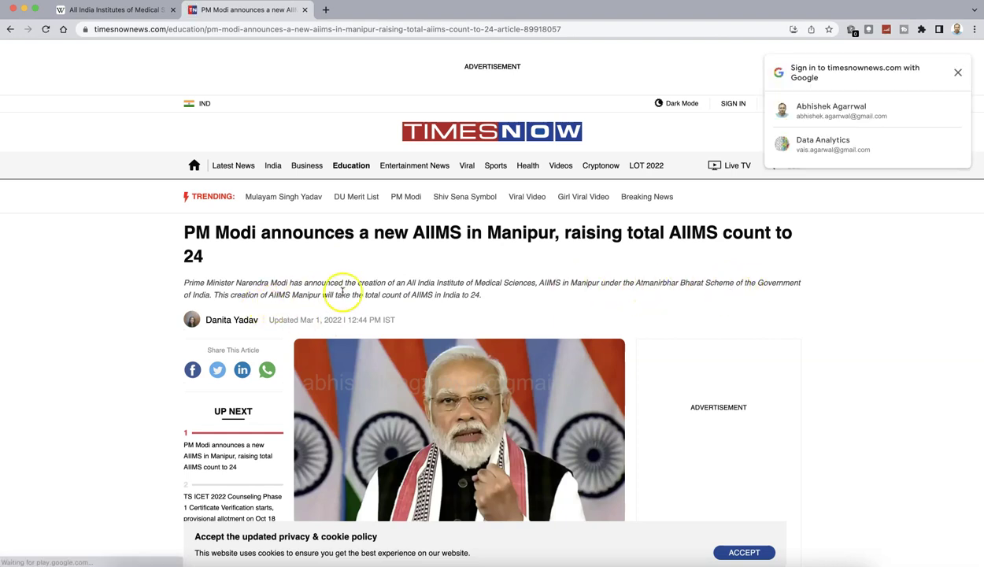
# Step: Read the Times Now article to look for the city planned for AIIMS Manipur
pyautogui.scroll(-3, 417, 296)
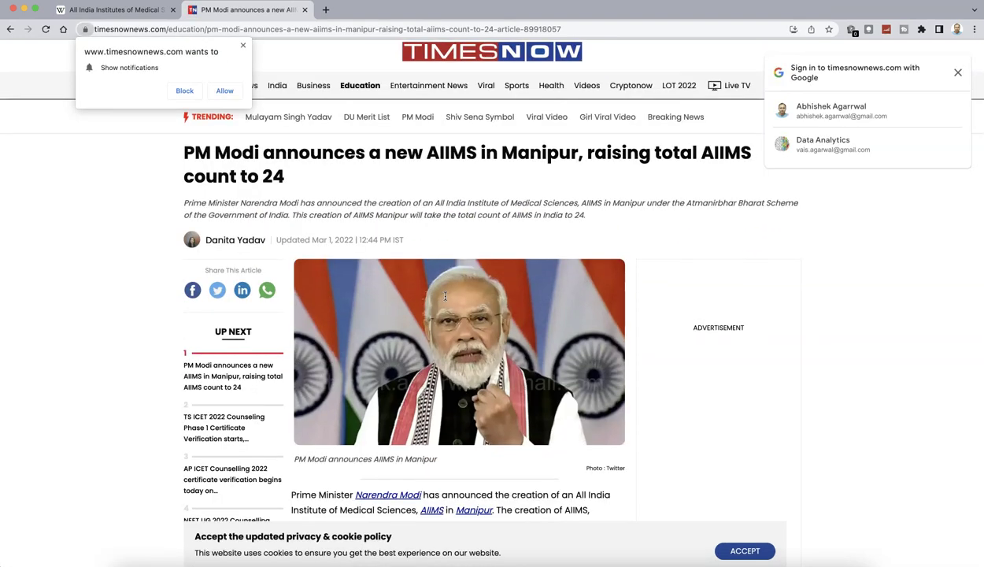
pyautogui.scroll(-5, 444, 296)
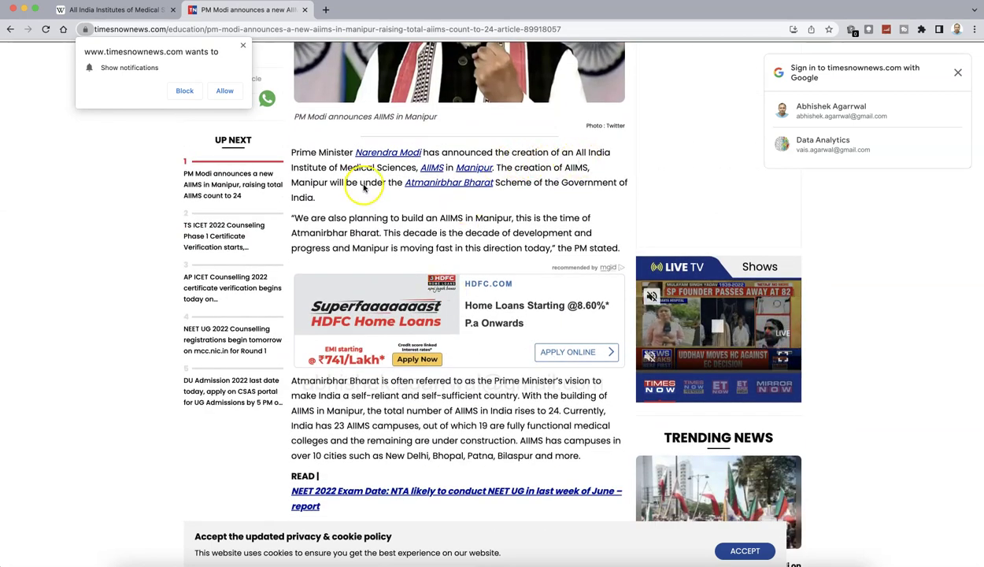
pyautogui.scroll(-2, 453, 232)
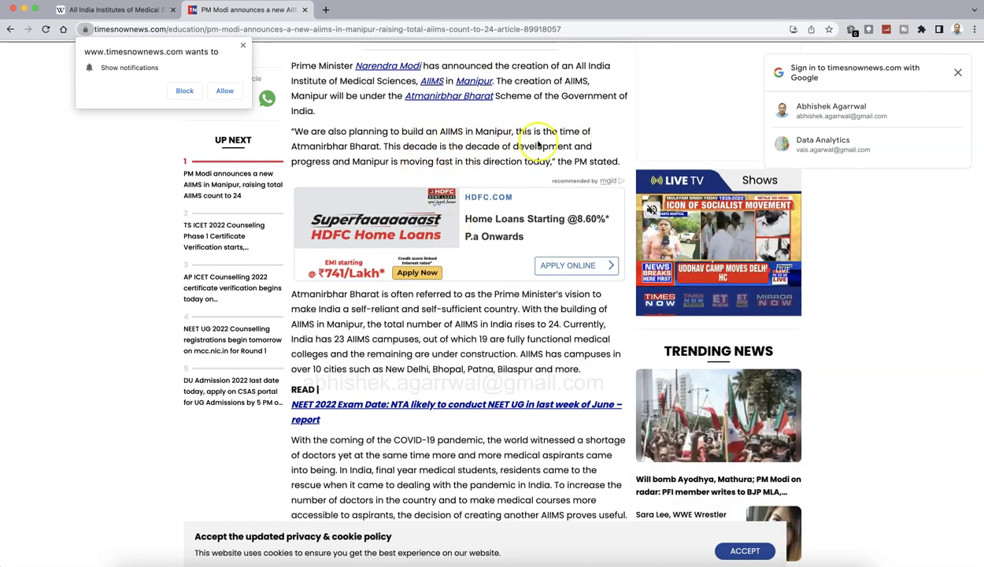
pyautogui.scroll(-3, 540, 168)
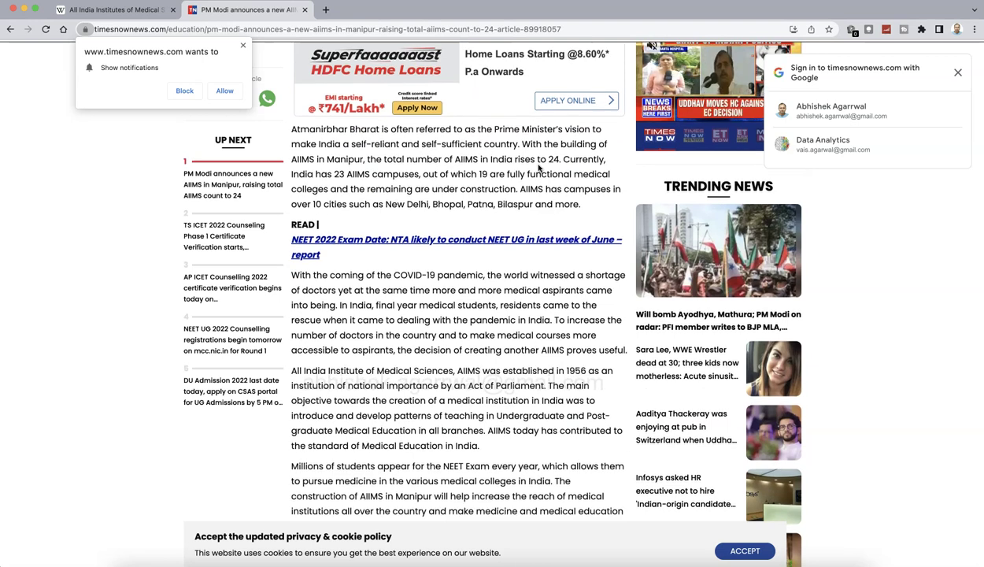
pyautogui.scroll(-2, 540, 167)
pyautogui.scroll(-1, 540, 168)
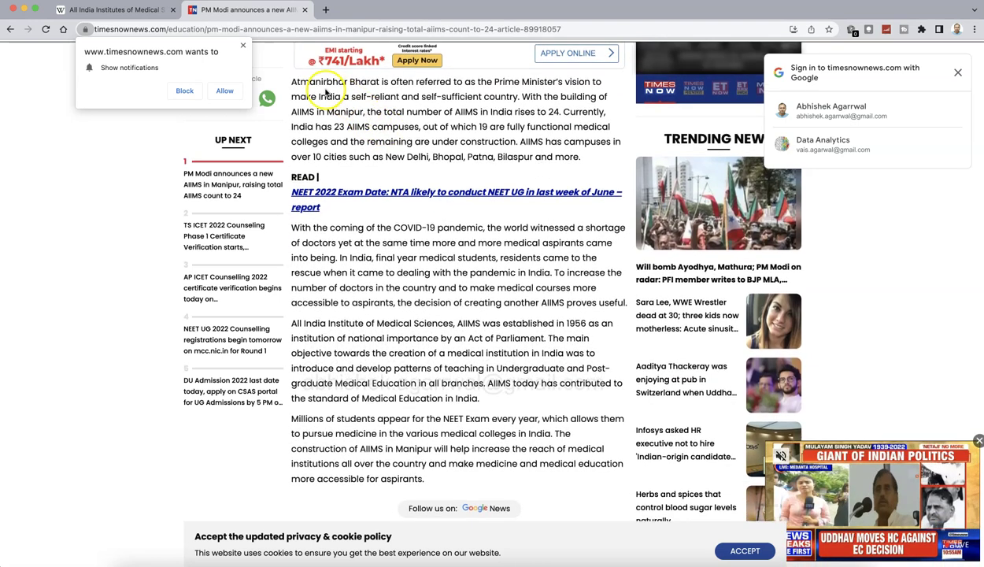
pyautogui.scroll(-1, 405, 282)
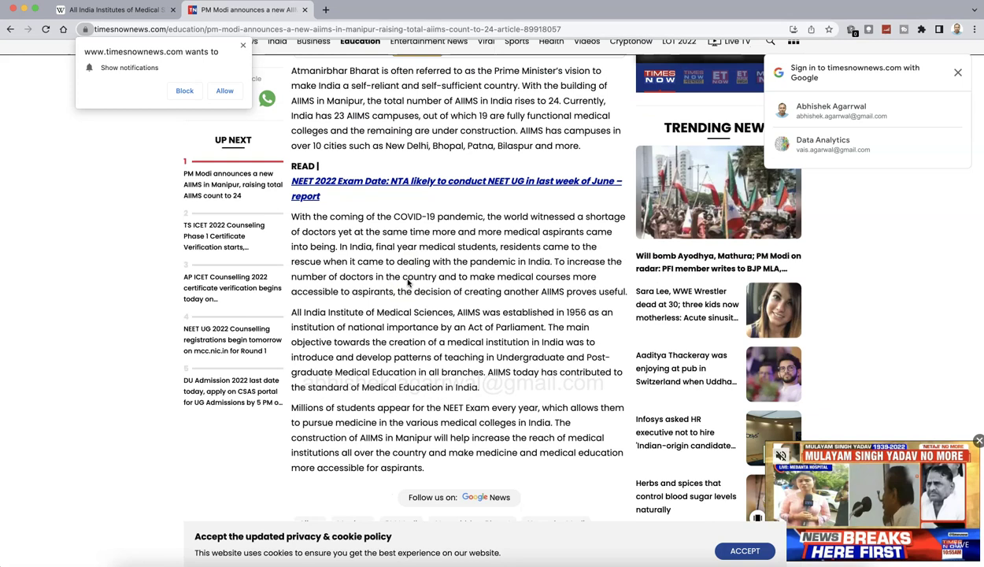
pyautogui.scroll(15, 408, 282)
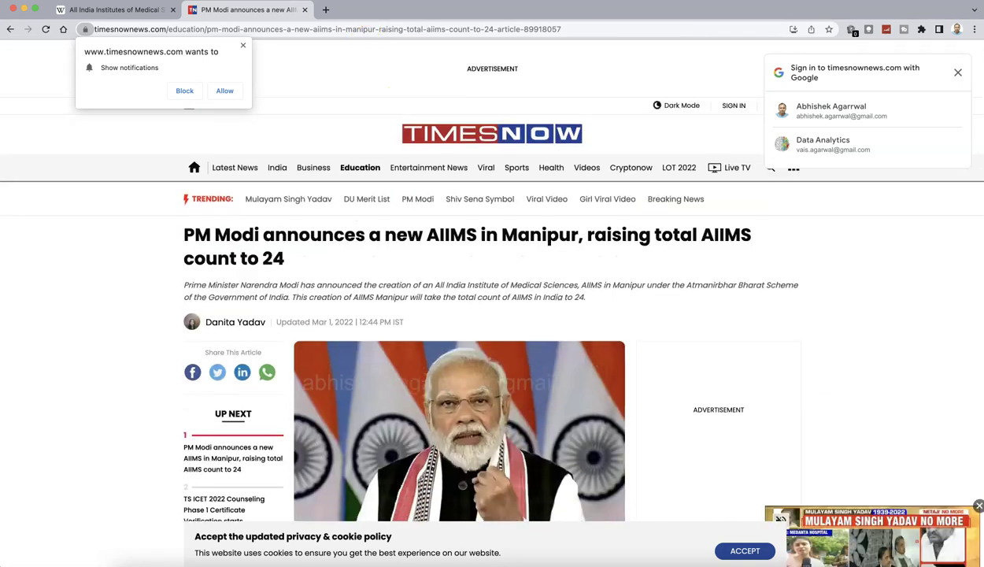
# Step: Search the web for "where in manipur aiims will be established?"
pyautogui.click(352, 29)
pyautogui.write('w')
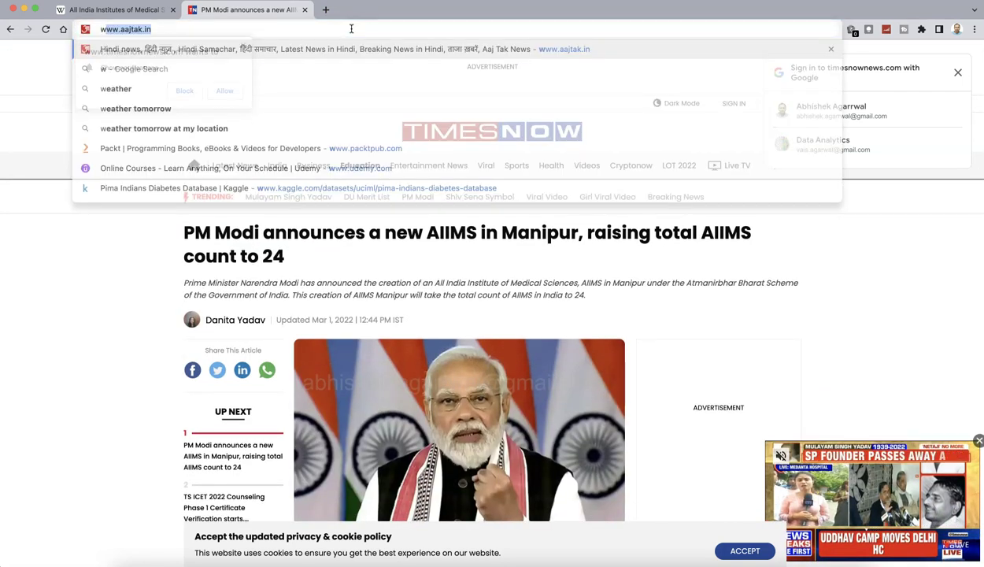
pyautogui.write('here in manipur aiims are')
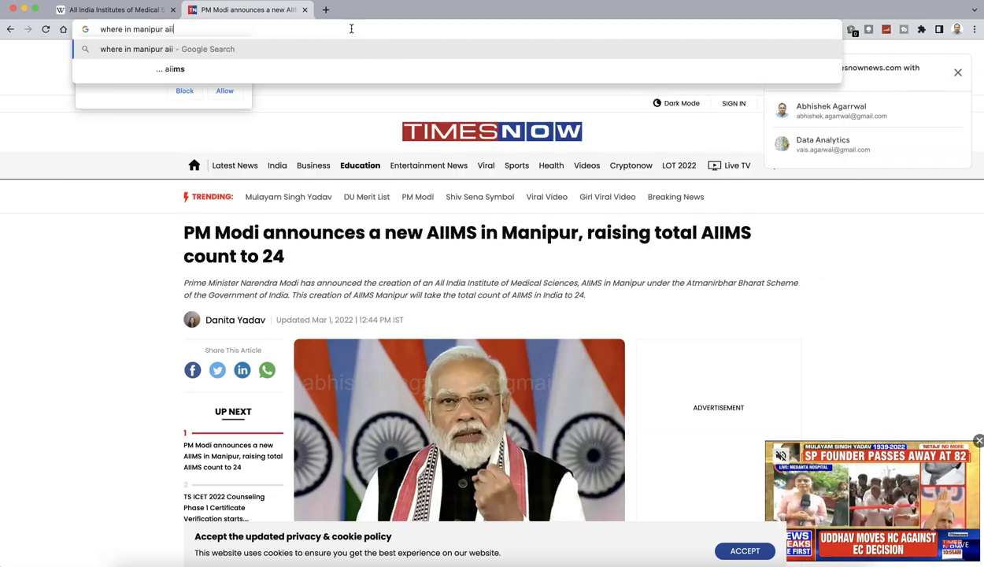
pyautogui.press('BackSpace')
pyautogui.press('BackSpace')
pyautogui.press('BackSpace')
pyautogui.press('BackSpace')
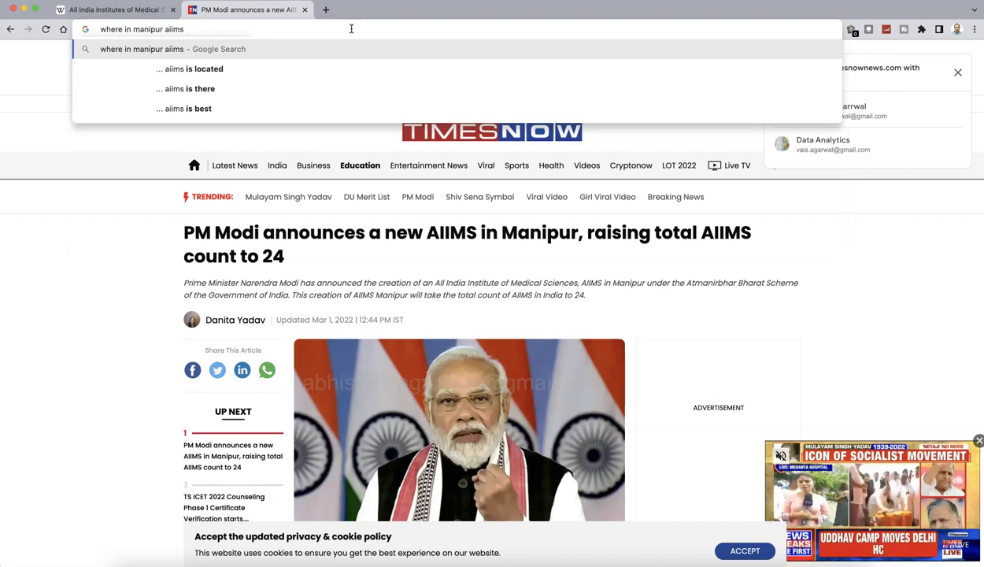
pyautogui.write('will be c')
pyautogui.press('BackSpace')
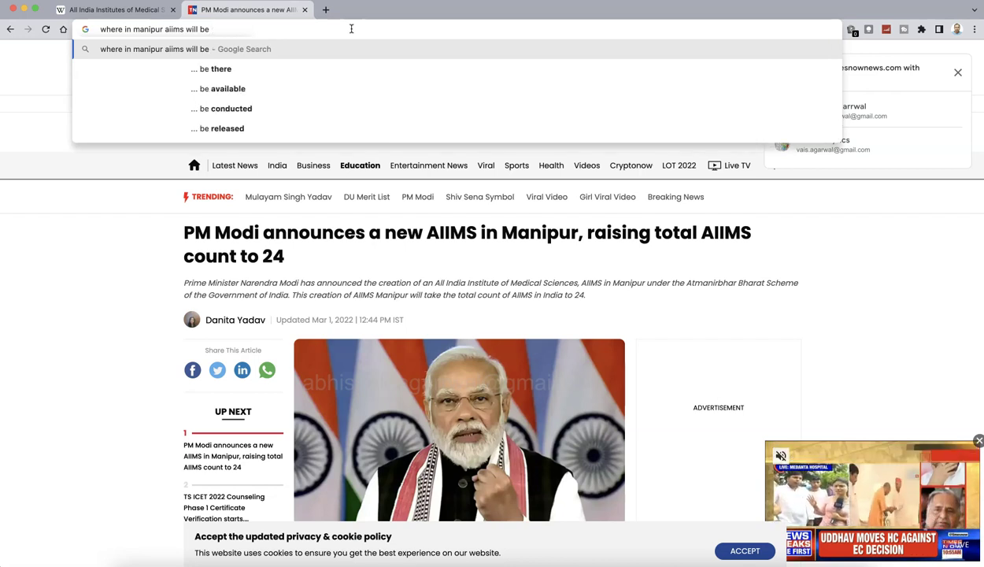
pyautogui.write('established?')
pyautogui.press('Return')
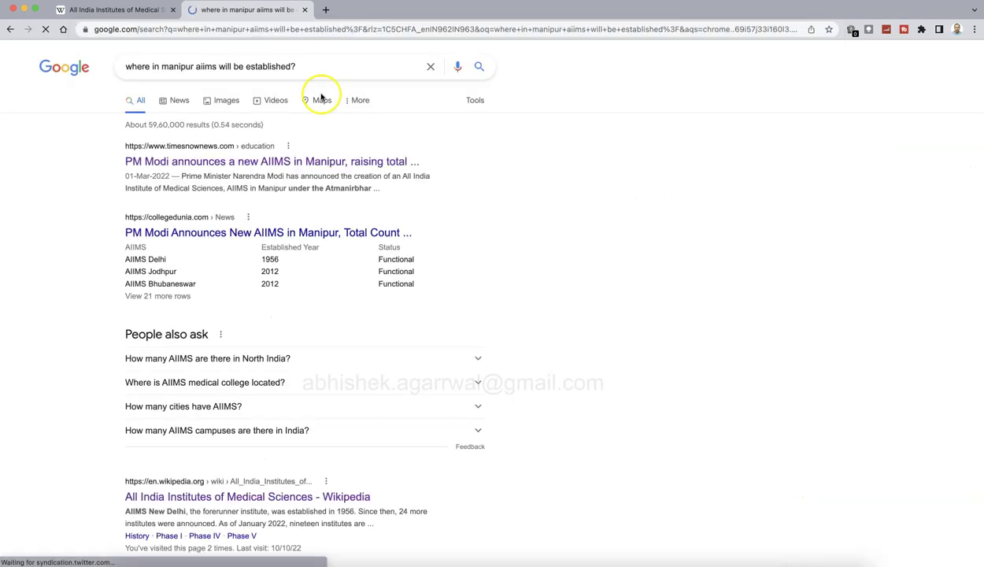
# Step: Look through the results for a place name, copy Thambalgi from the YouTube result and search for it in a new tab
pyautogui.scroll(-5, 94, 286)
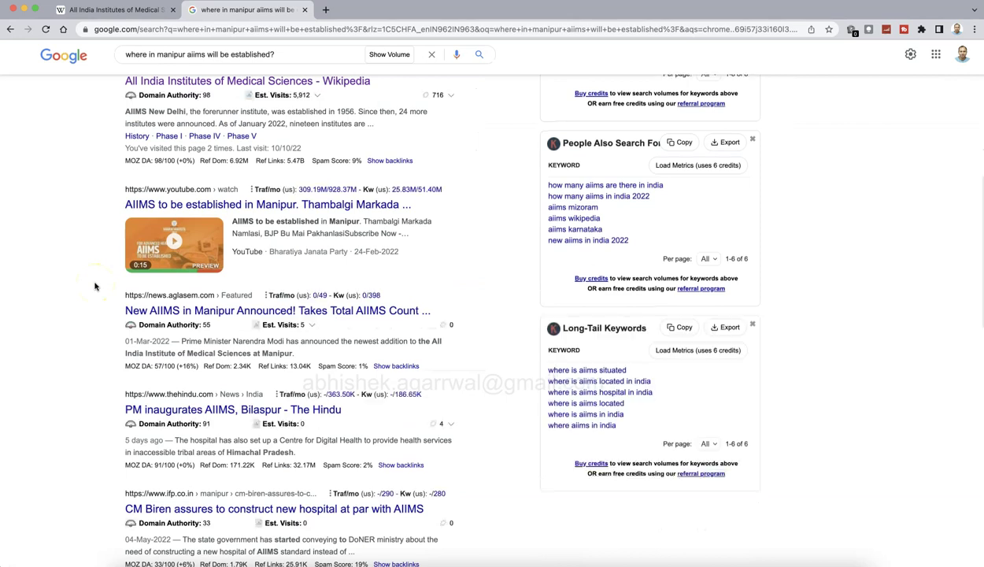
pyautogui.scroll(-1, 95, 286)
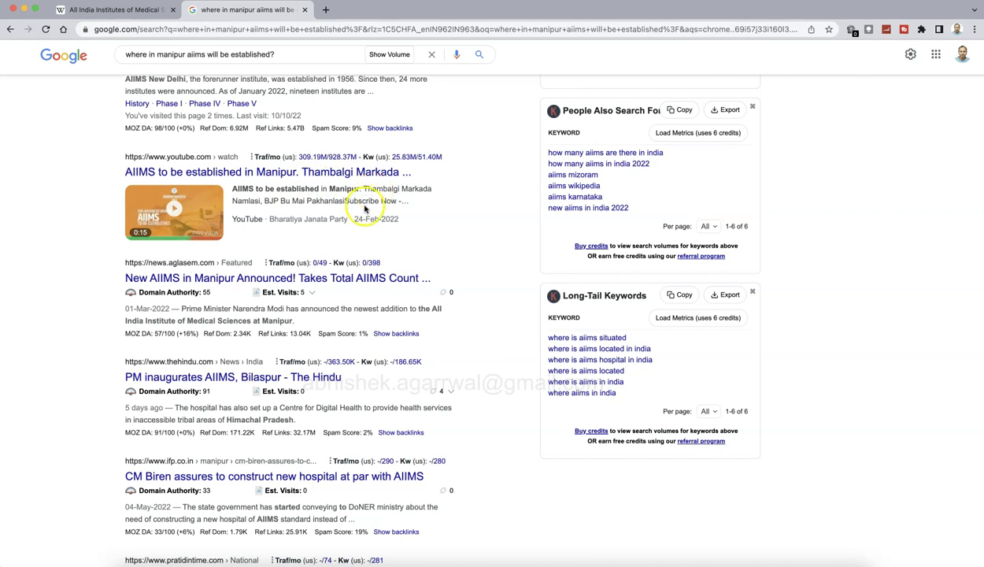
pyautogui.moveTo(365, 188); pyautogui.dragTo(400, 189)
pyautogui.hotkey('ctrl', 'c')
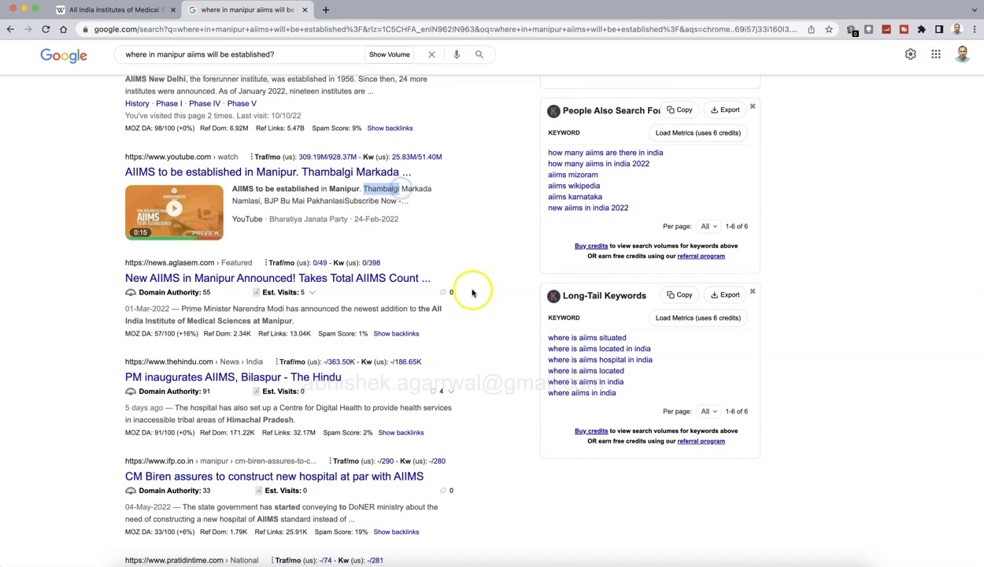
pyautogui.click(328, 9)
pyautogui.hotkey('ctrl', 'v')
pyautogui.press('Return')
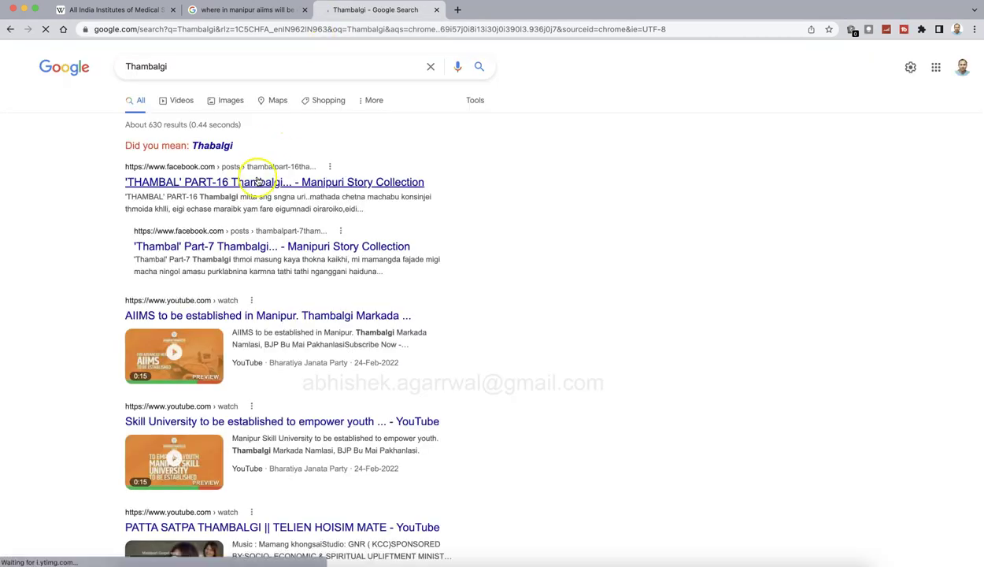
# Step: Search for the fuller phrase Thambalgi Markada and look through the results to check whether it is a place in Manipur
pyautogui.click(245, 17)
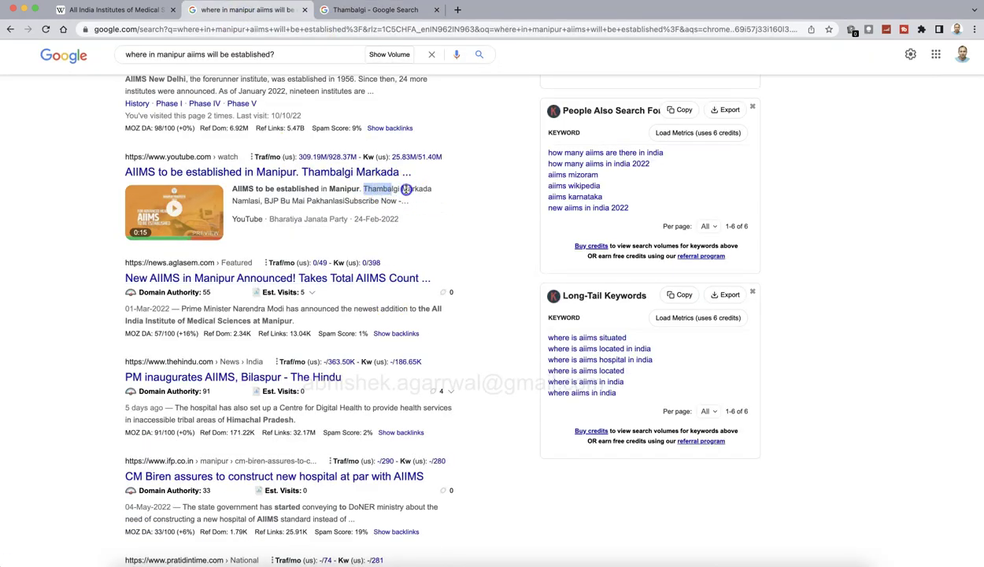
pyautogui.click(351, 11)
pyautogui.tripleClick(339, 67)
pyautogui.write('Thambalgi Markada')
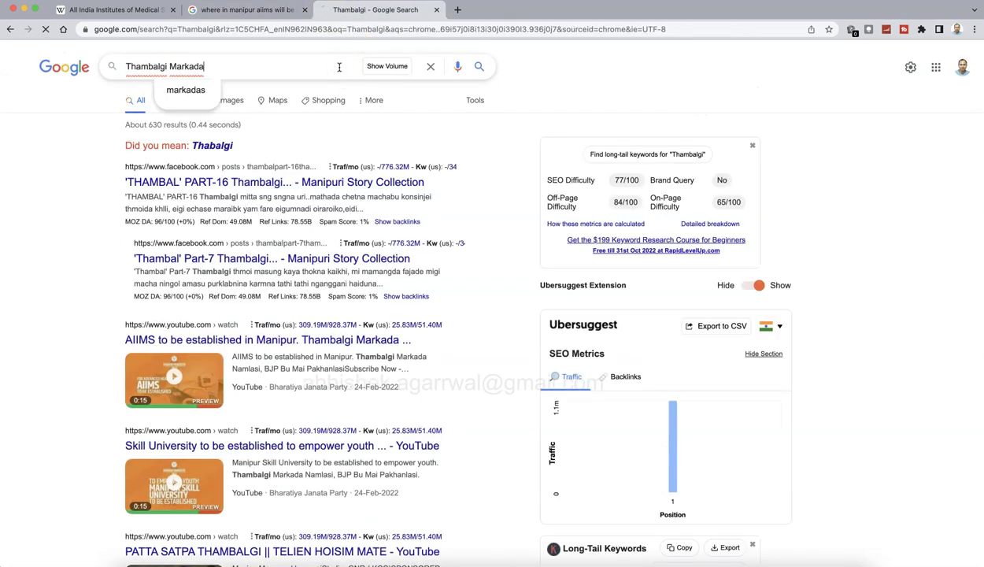
pyautogui.press('Return')
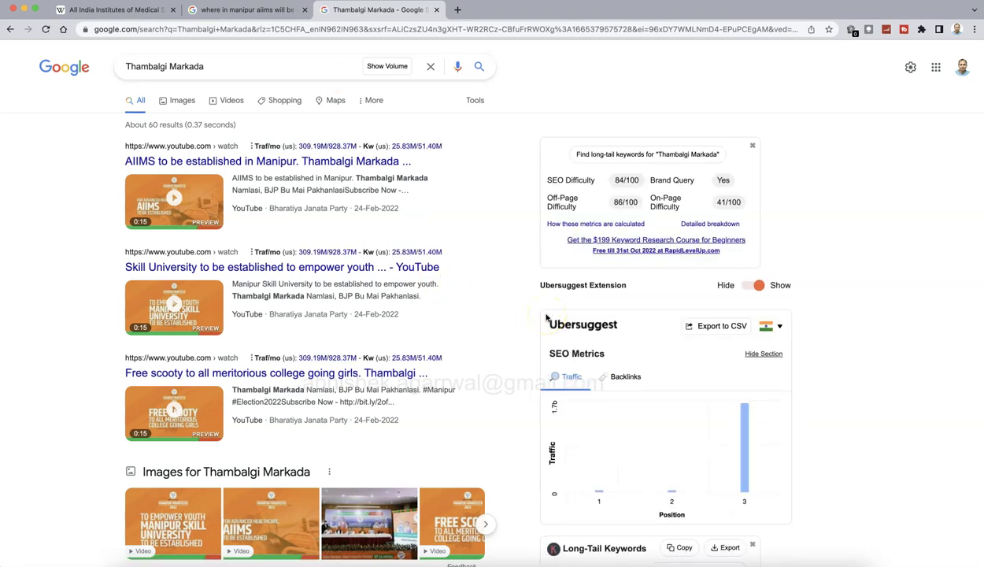
pyautogui.scroll(-2, 546, 317)
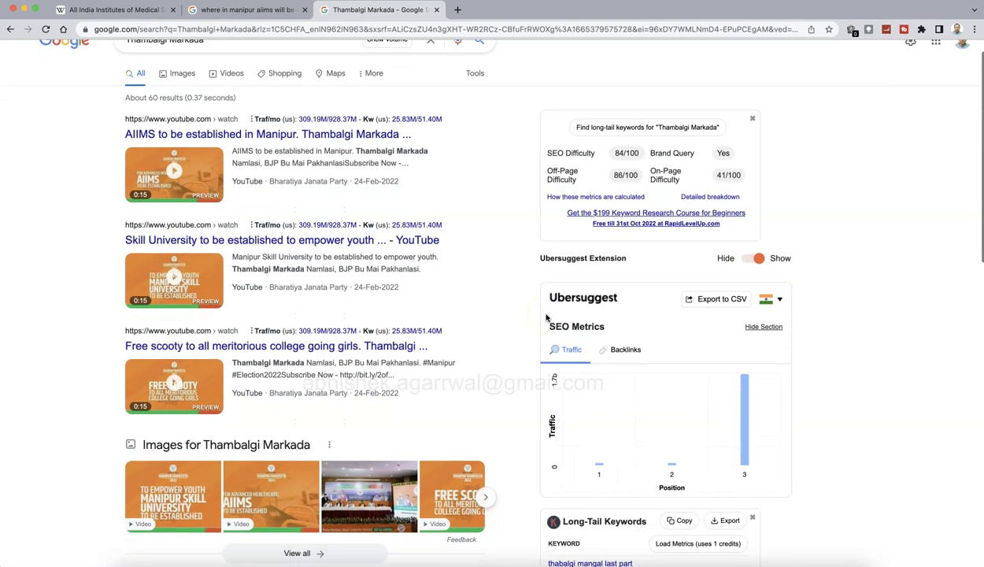
pyautogui.scroll(-10, 546, 316)
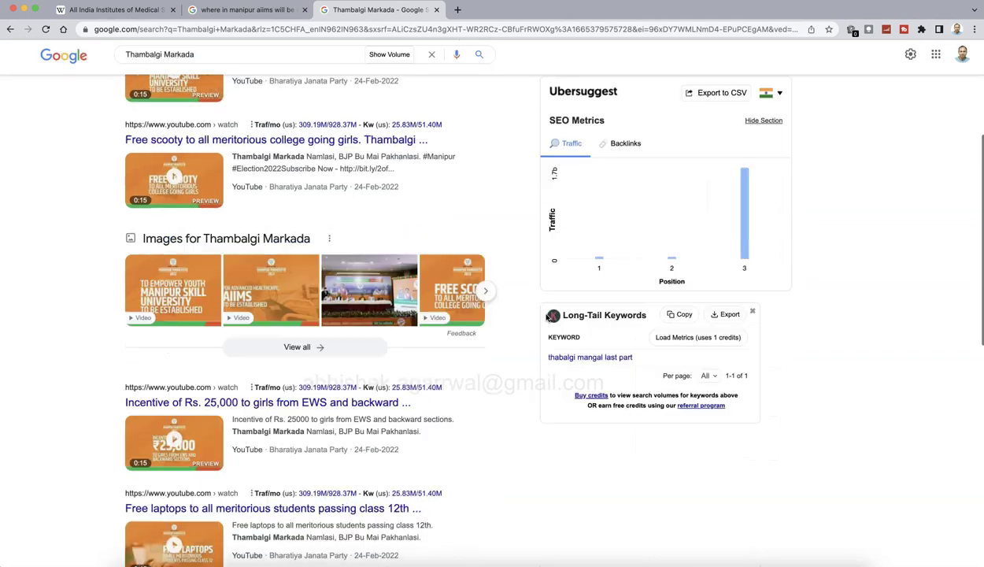
pyautogui.scroll(-4, 546, 317)
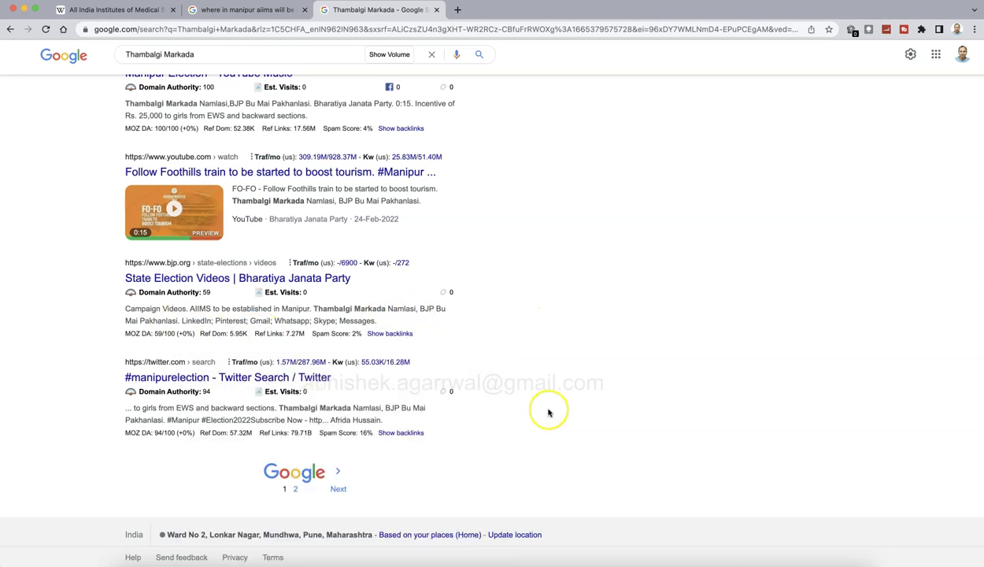
# Step: Search the web for "in which city aiims manipur is located" and look through the results for a city name
pyautogui.scroll(15, 549, 413)
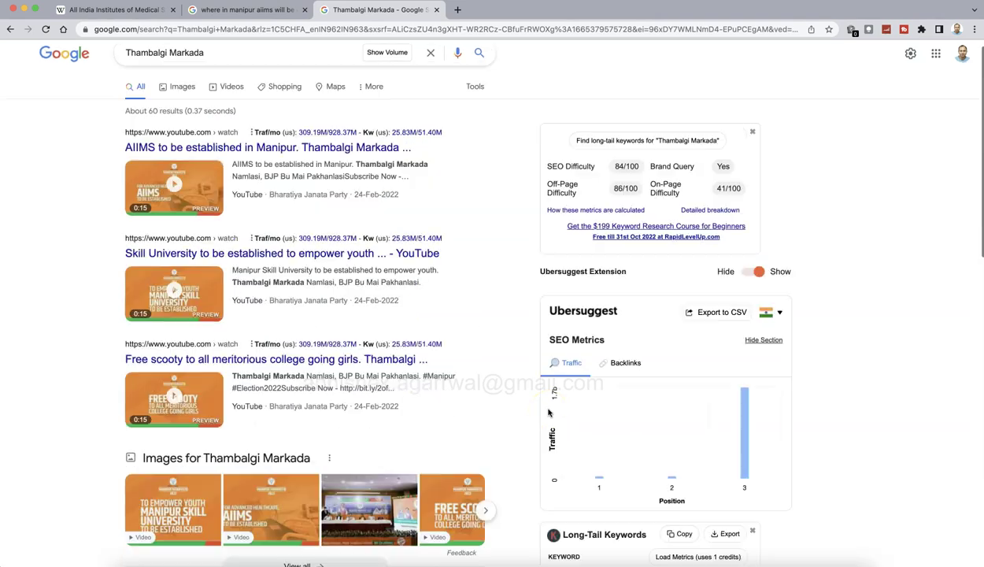
pyautogui.tripleClick(227, 70)
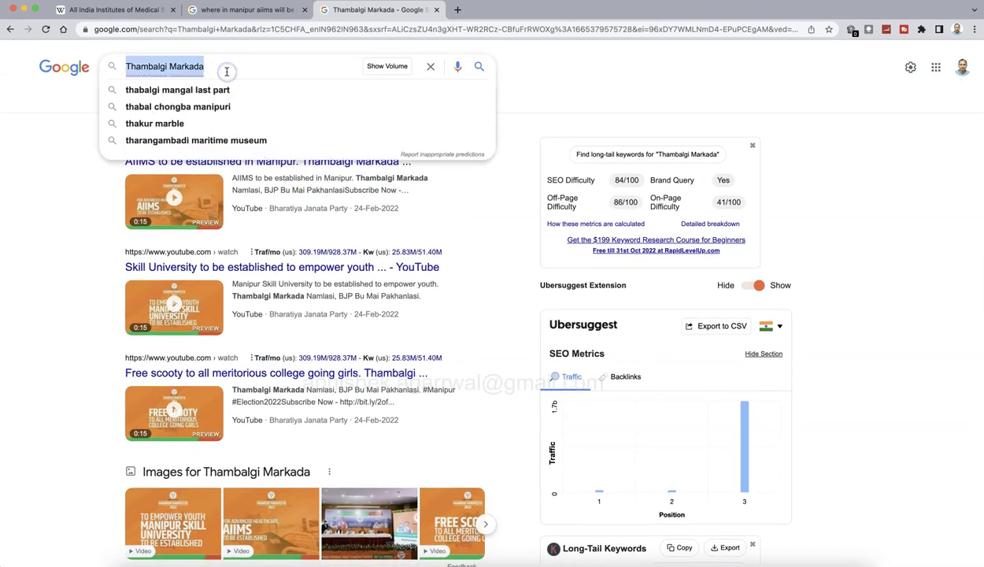
pyautogui.write('in which city ')
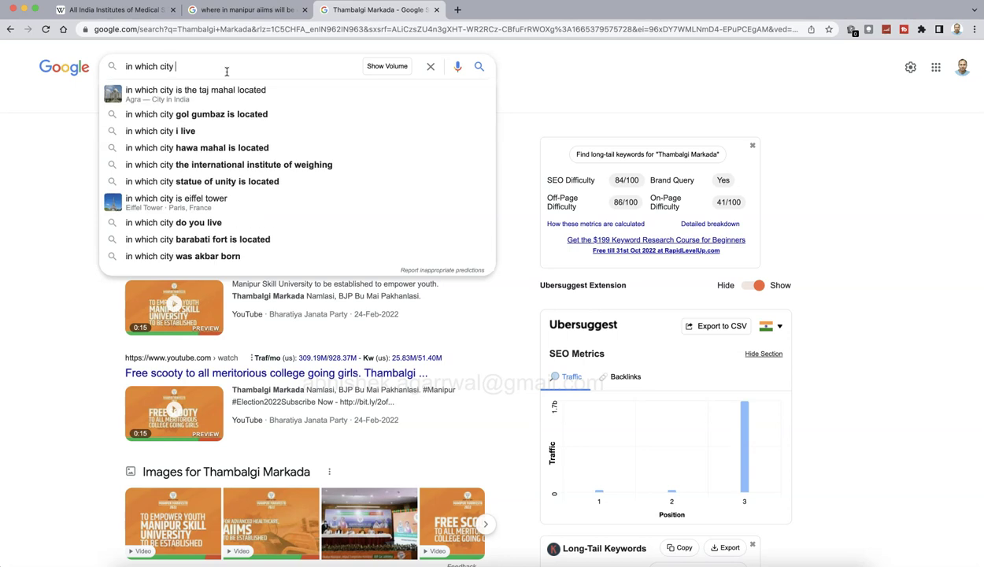
pyautogui.write('aiims manipur')
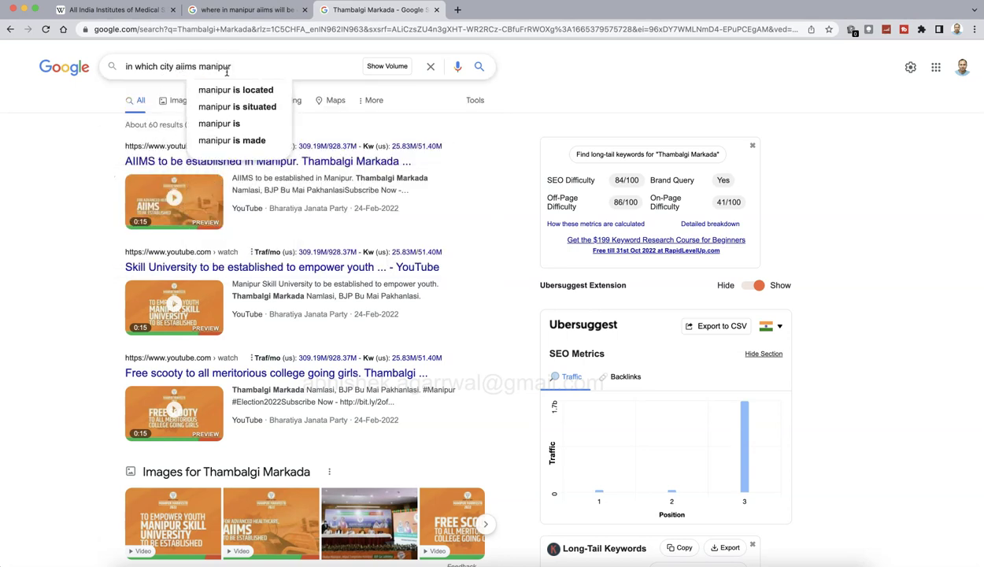
pyautogui.press('Down')
pyautogui.press('Return')
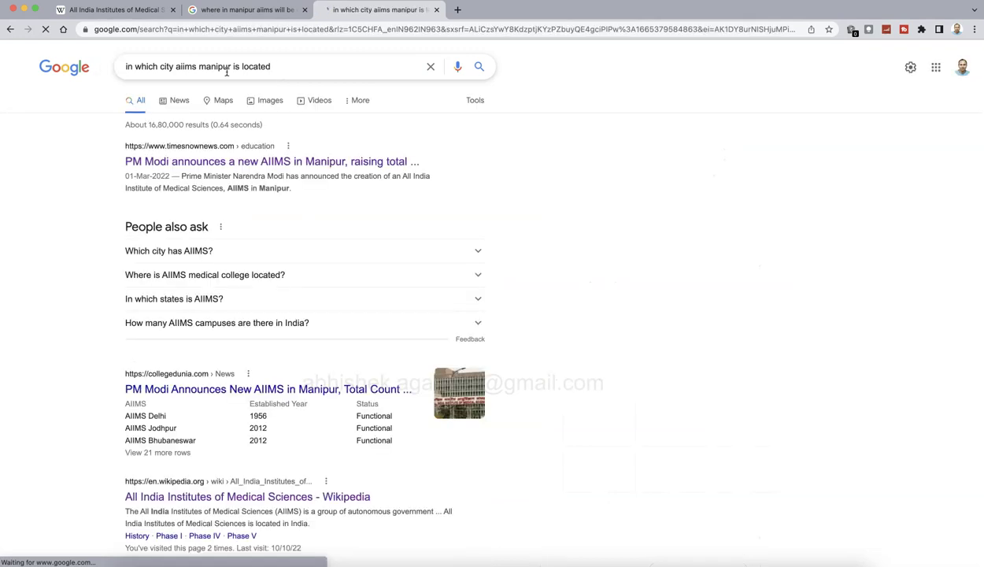
pyautogui.scroll(-5, 56, 389)
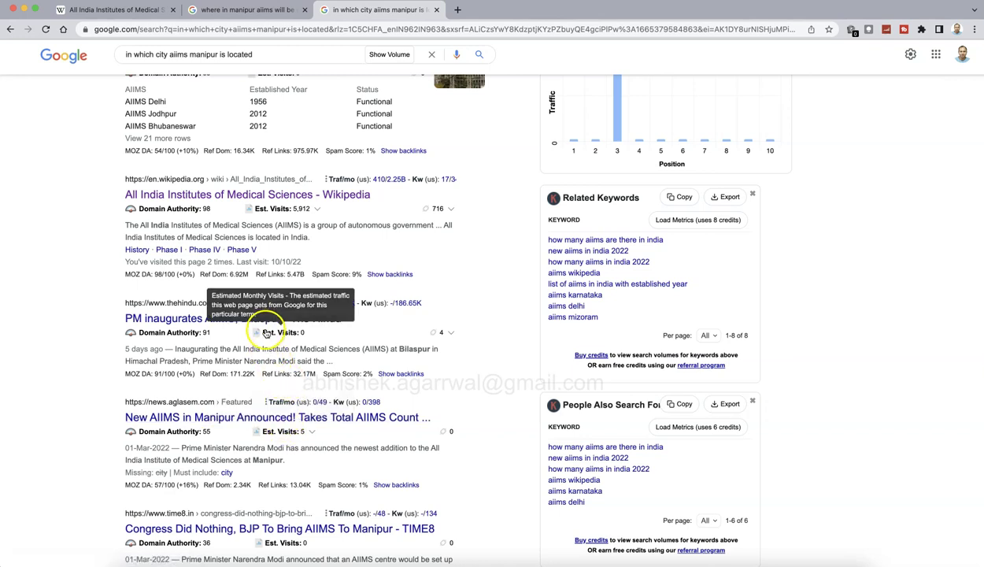
pyautogui.scroll(-5, 124, 474)
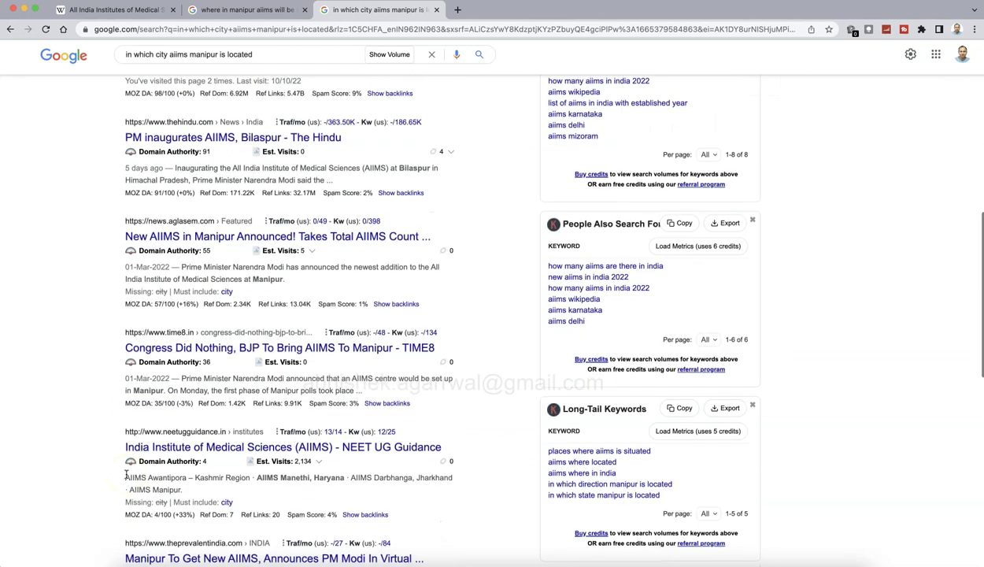
pyautogui.scroll(-2, 126, 472)
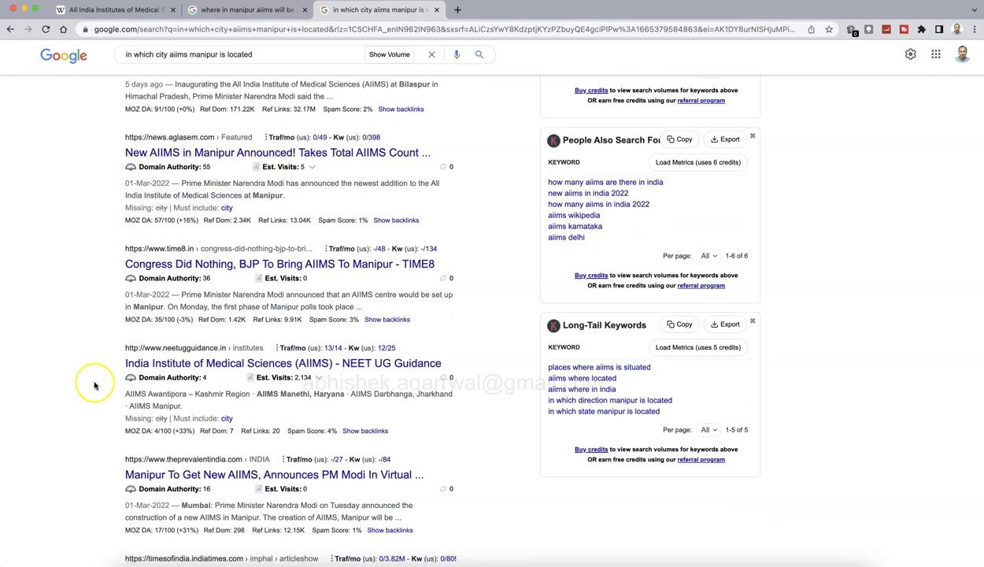
pyautogui.scroll(-3, 94, 385)
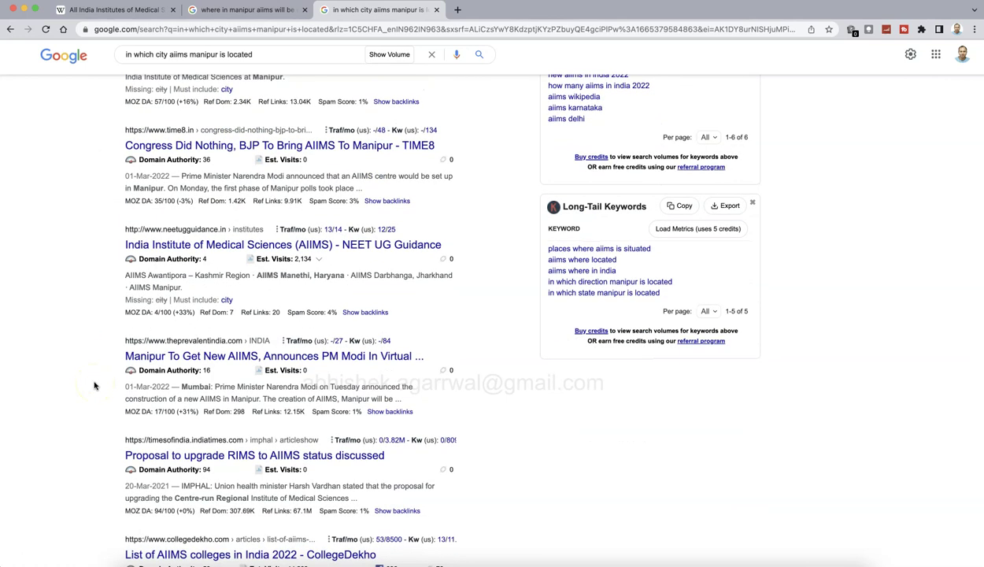
# Step: Open the Prevalent India article about Manipur getting a new AIIMS and read it for the planned city
pyautogui.click(204, 356)
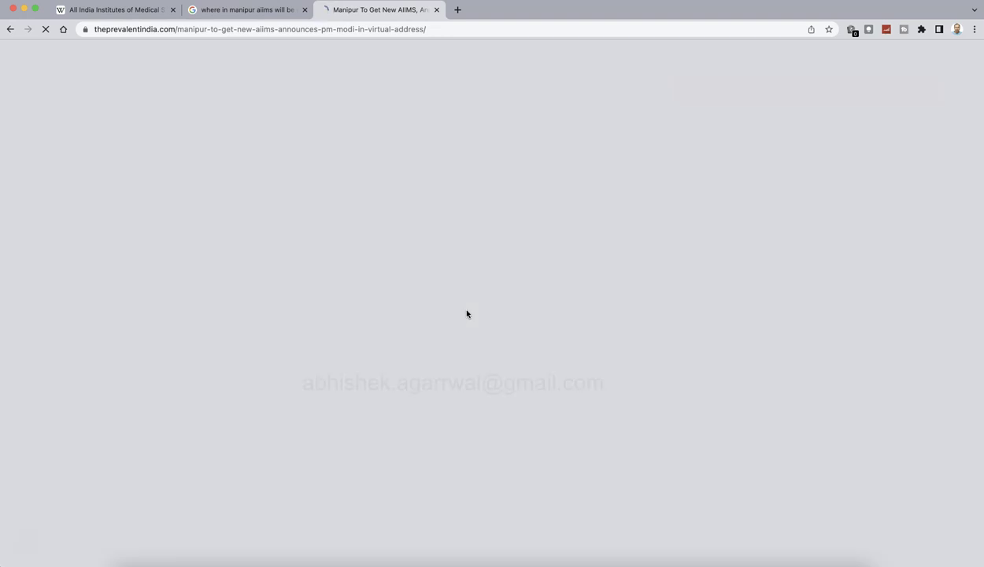
pyautogui.scroll(-5, 466, 314)
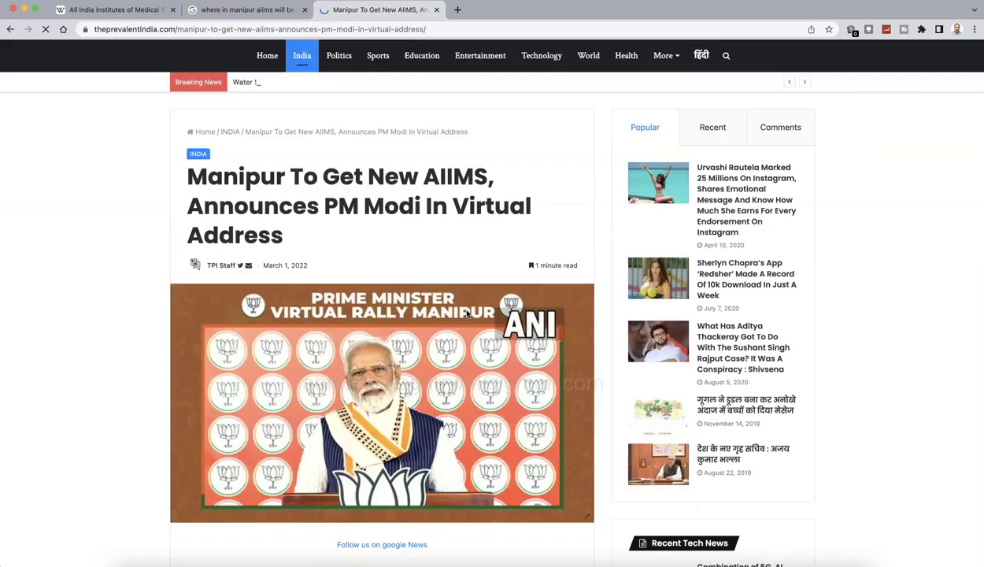
pyautogui.scroll(-3, 466, 314)
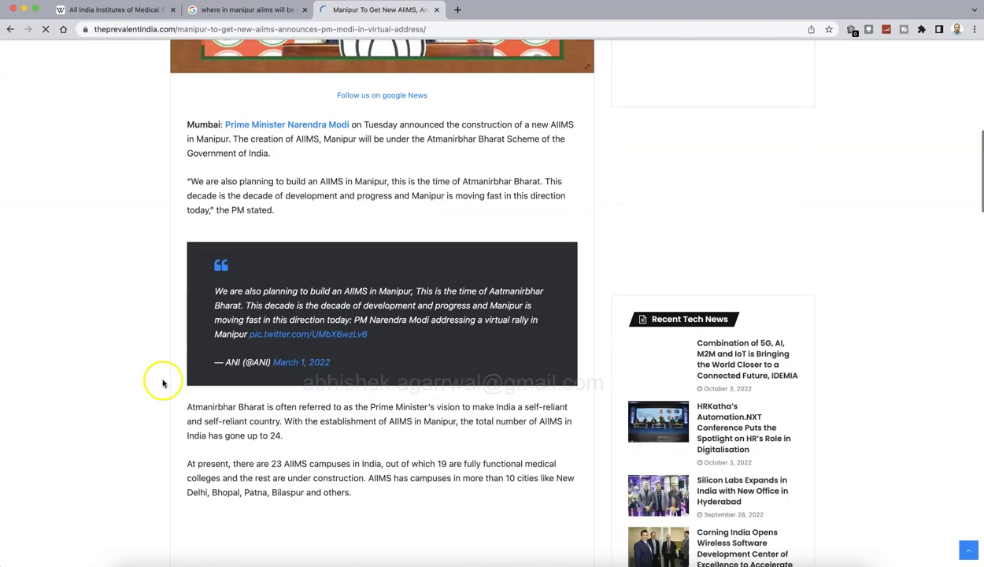
pyautogui.scroll(-3, 297, 203)
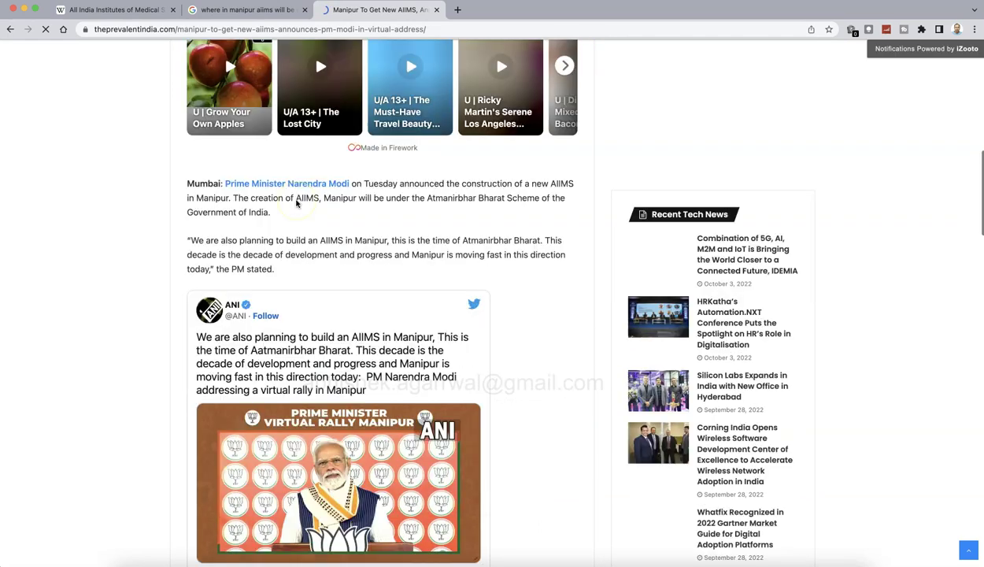
pyautogui.scroll(-1, 292, 222)
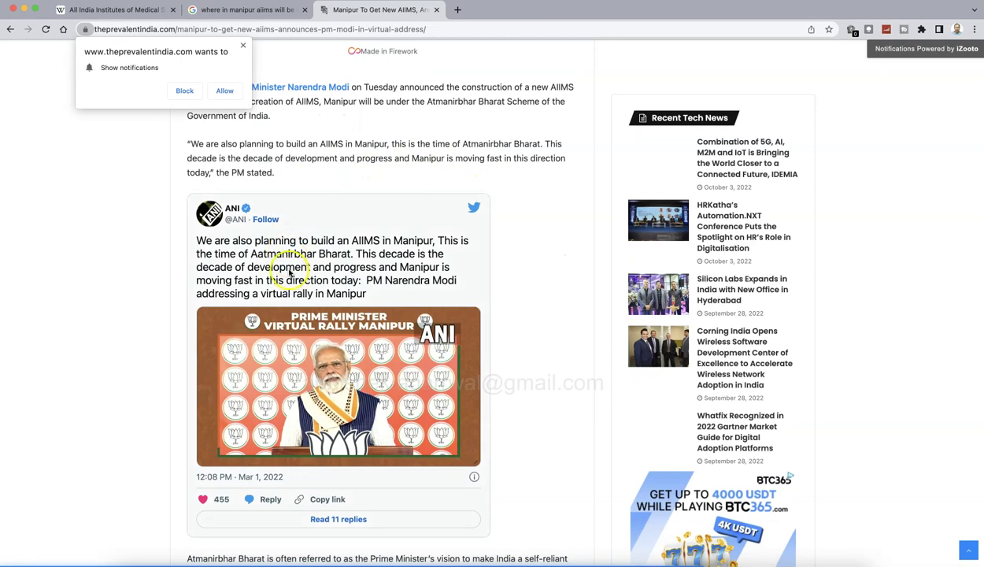
pyautogui.scroll(-1, 285, 266)
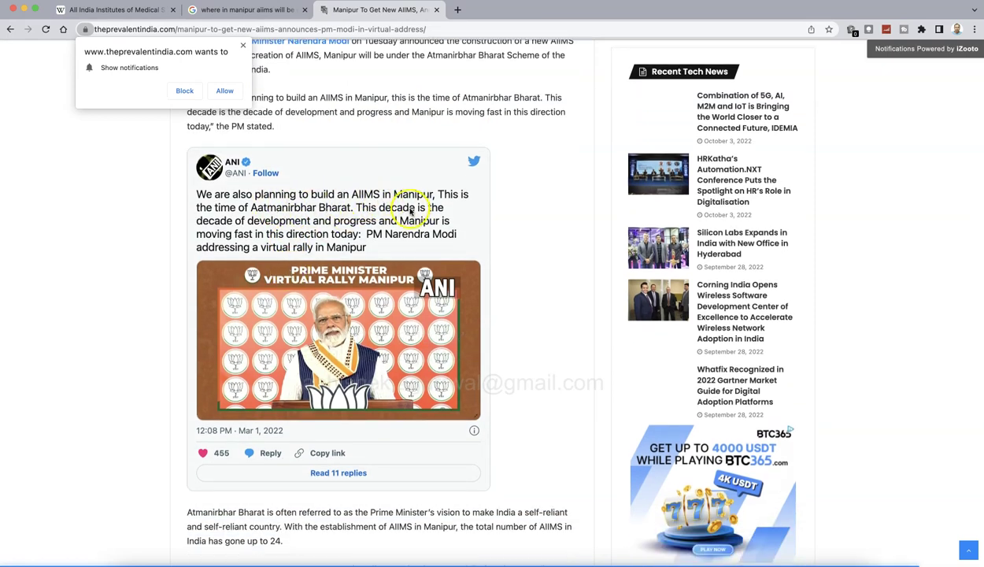
pyautogui.scroll(-5, 193, 375)
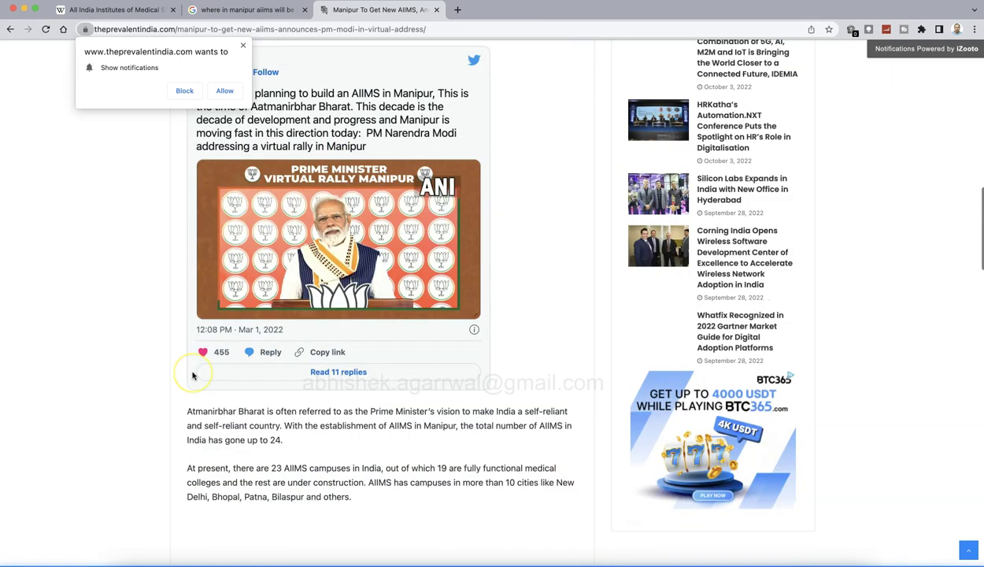
pyautogui.scroll(-2, 192, 375)
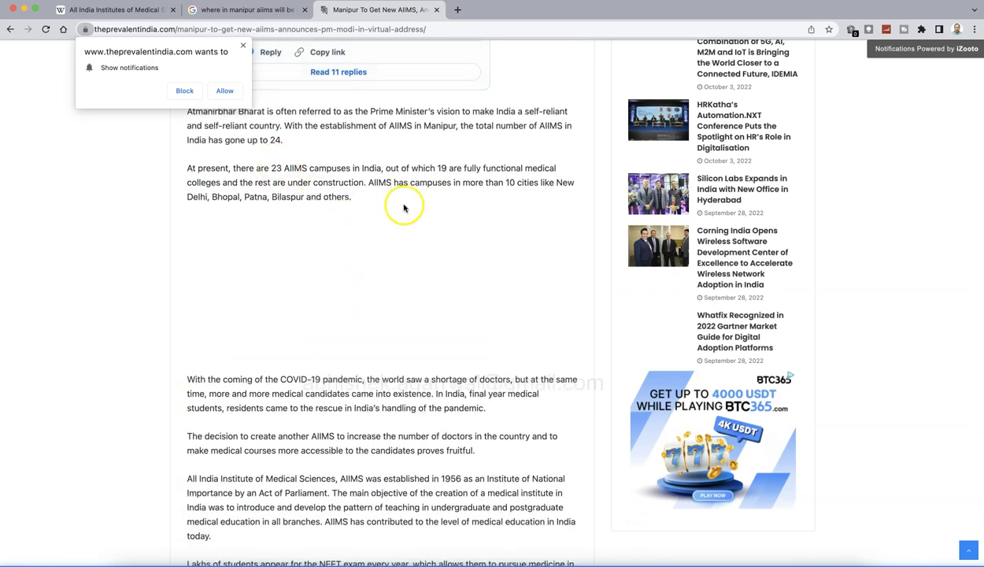
pyautogui.scroll(-4, 385, 460)
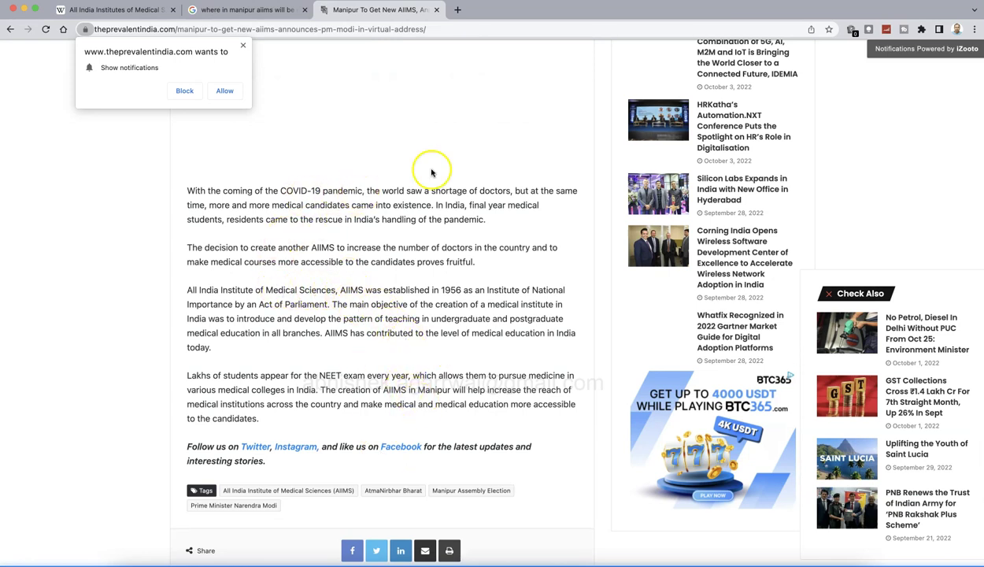
# Step: Close the article, save the AIIMS RAW Data workbook in Excel, and switch back to Tableau to refresh the data source
pyautogui.click(435, 9)
pyautogui.press('super+Tab')
pyautogui.press('super+Tab')
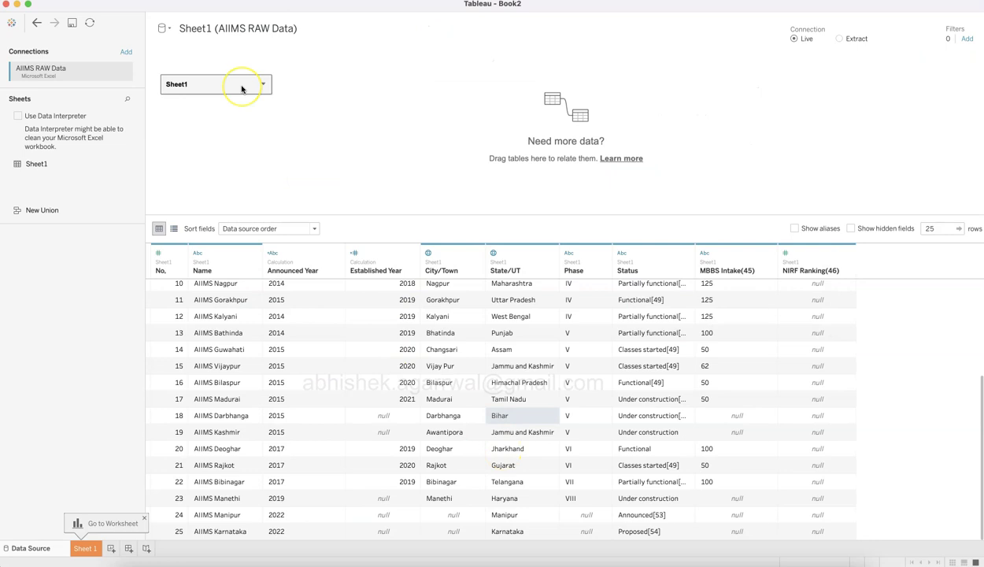
pyautogui.press('super+Tab')
pyautogui.press('super+Tab')
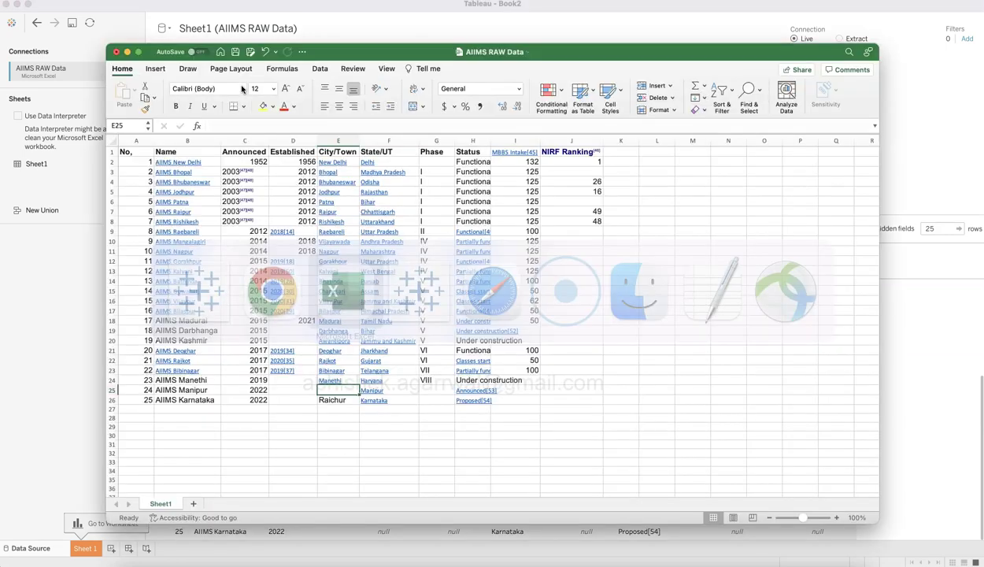
pyautogui.click(236, 51)
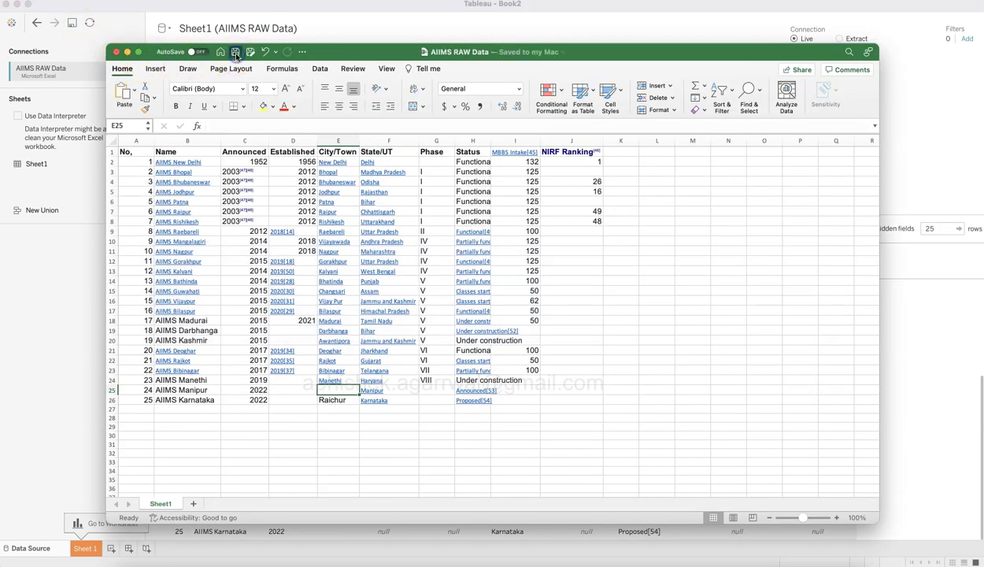
pyautogui.click(101, 30)
pyautogui.click(88, 25)
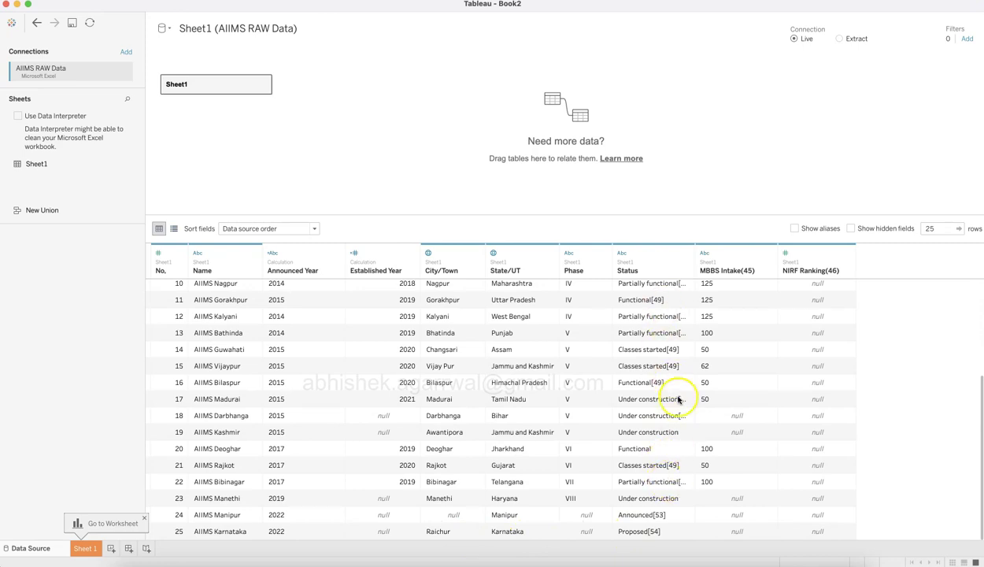
# Step: Split the Status field automatically and delete the second resulting column, which holds the reference numbers
pyautogui.click(687, 252)
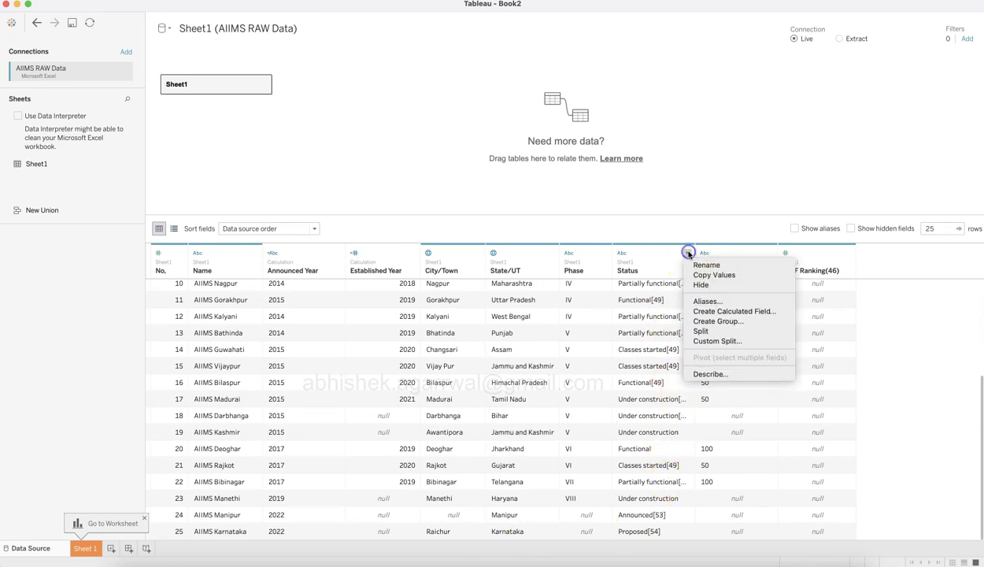
pyautogui.click(716, 331)
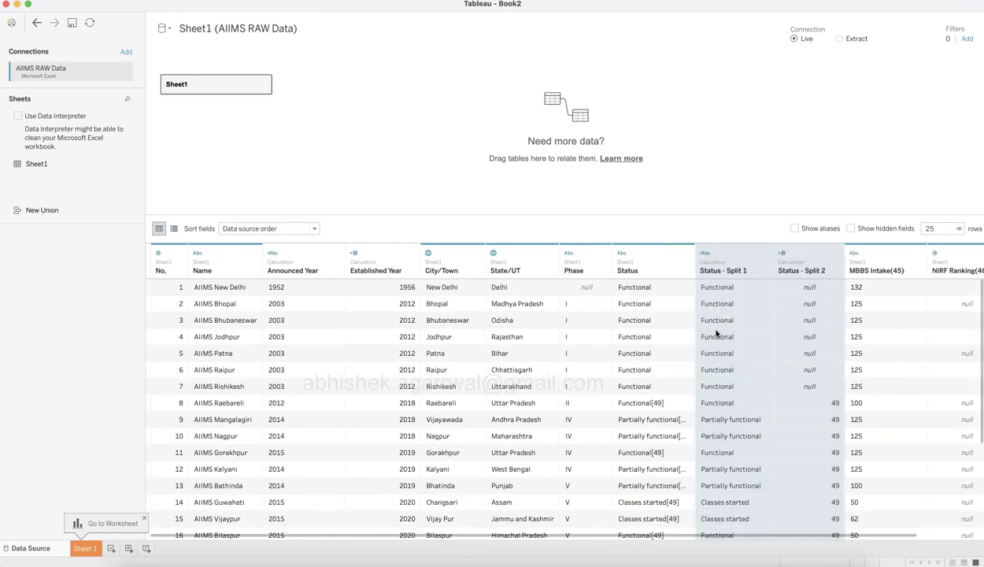
pyautogui.scroll(-3, 733, 429)
pyautogui.click(731, 425)
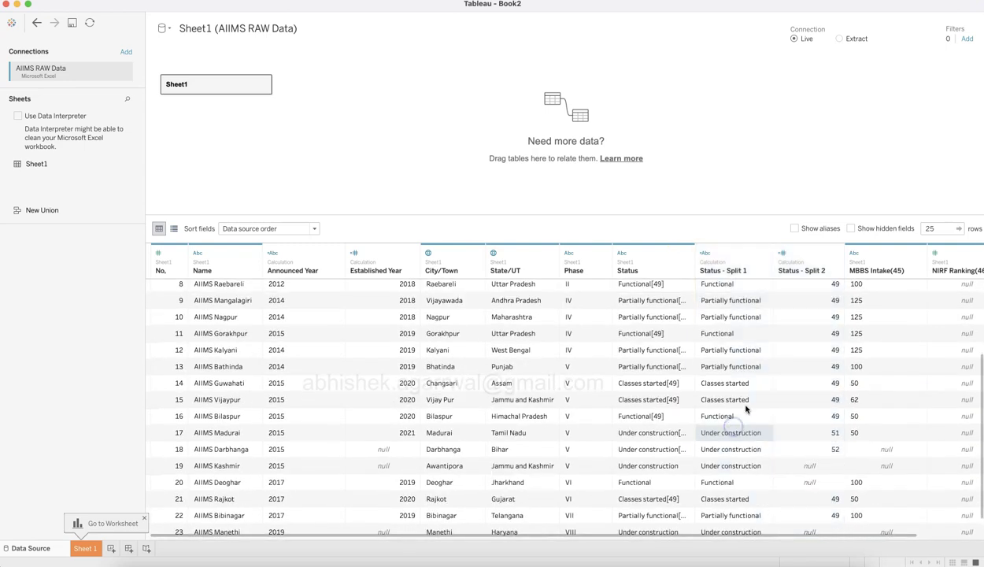
pyautogui.click(808, 269)
pyautogui.click(835, 256)
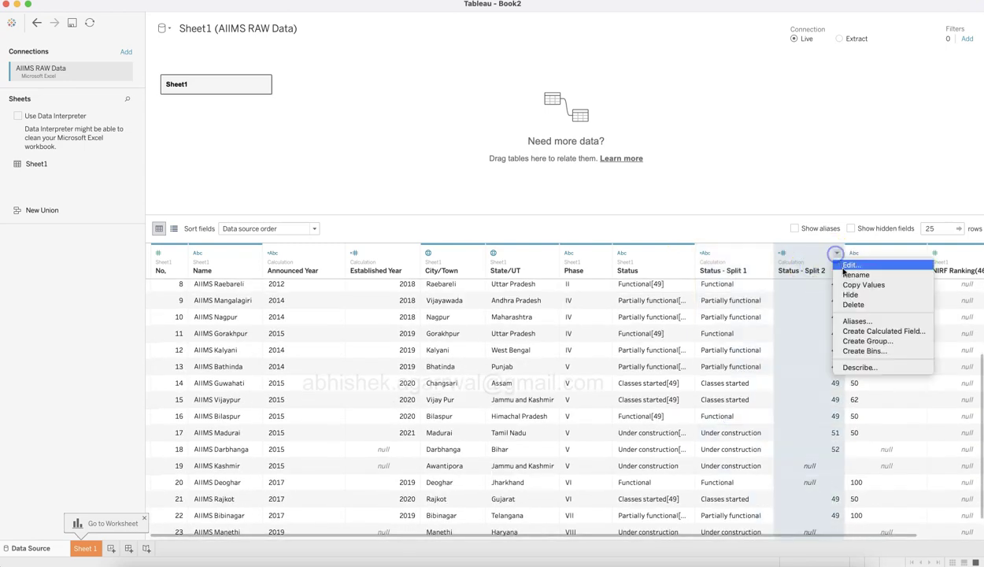
pyautogui.click(856, 305)
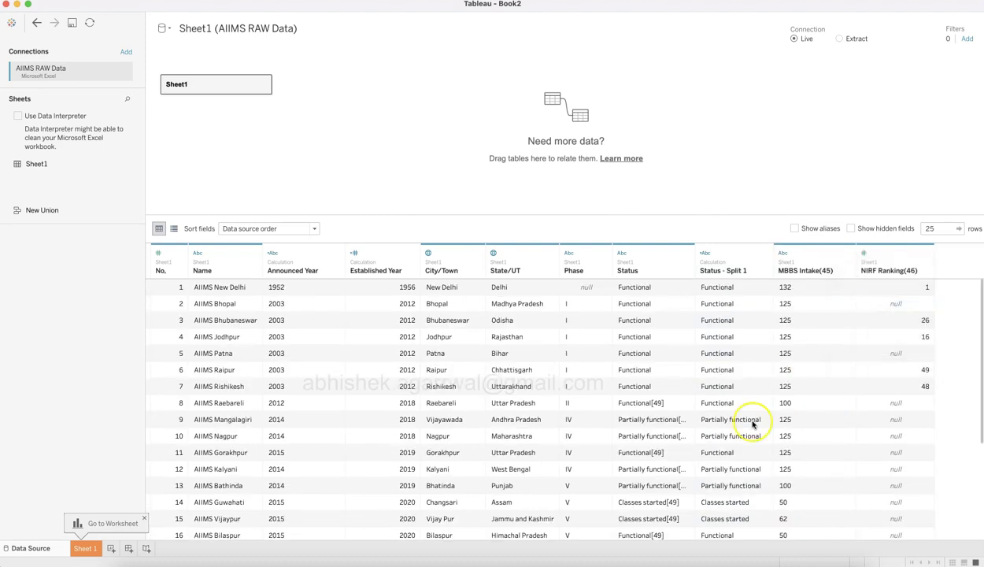
# Step: Hide the original Status field, keeping the cleaned split column, and check the column's values down the rows
pyautogui.scroll(-4, 751, 424)
pyautogui.scroll(4, 751, 418)
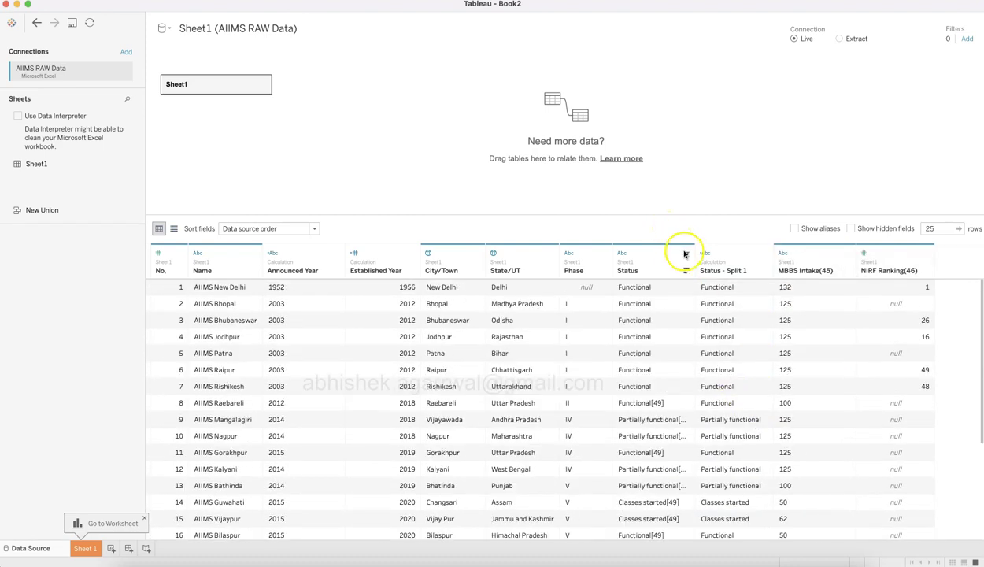
pyautogui.click(687, 253)
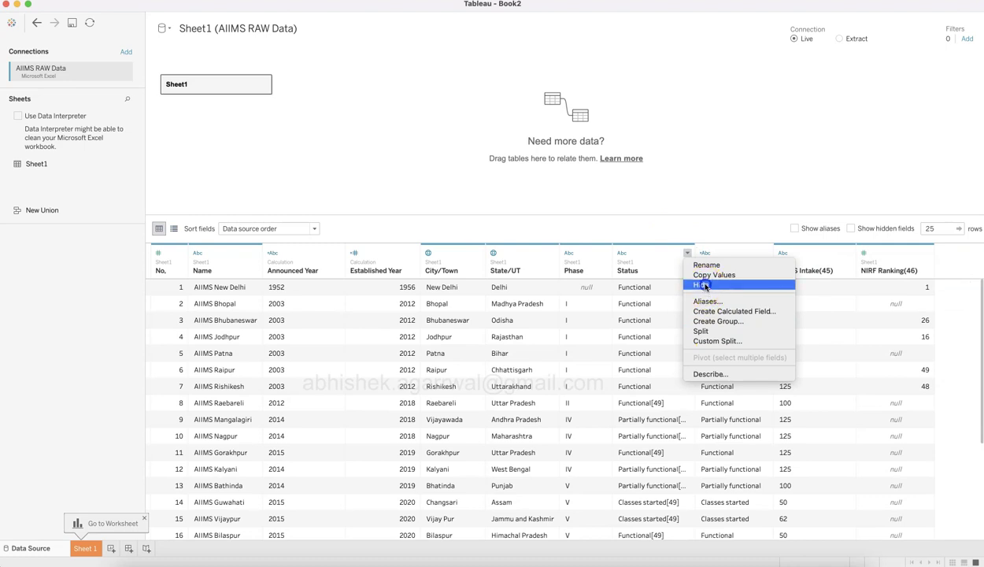
pyautogui.click(701, 285)
pyautogui.scroll(-4, 716, 428)
pyautogui.scroll(4, 718, 426)
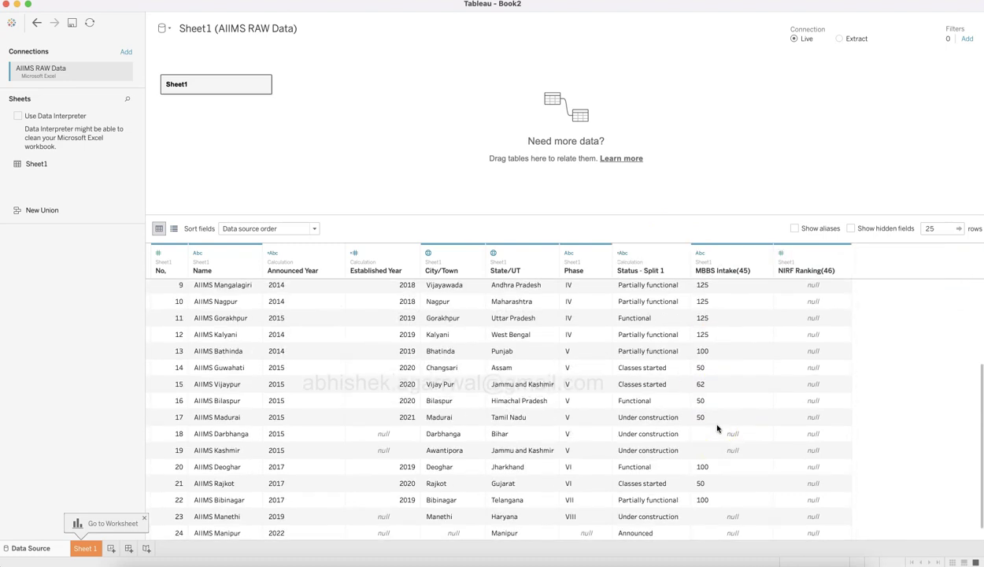
# Step: Save the workbook as AIIMS Recreated in the Workbooks folder and open the empty Sheet 1
pyautogui.click(75, 25)
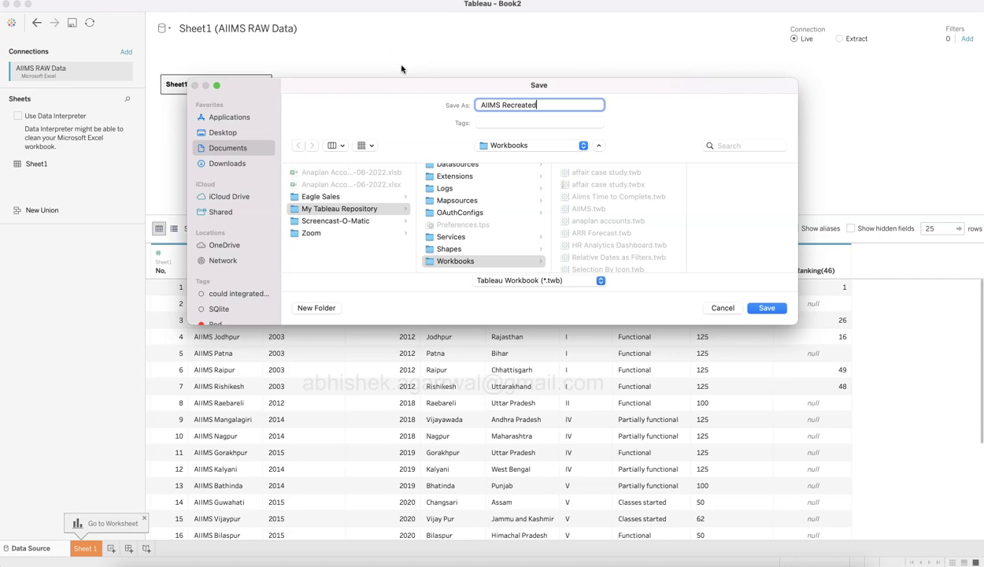
pyautogui.press('Return')
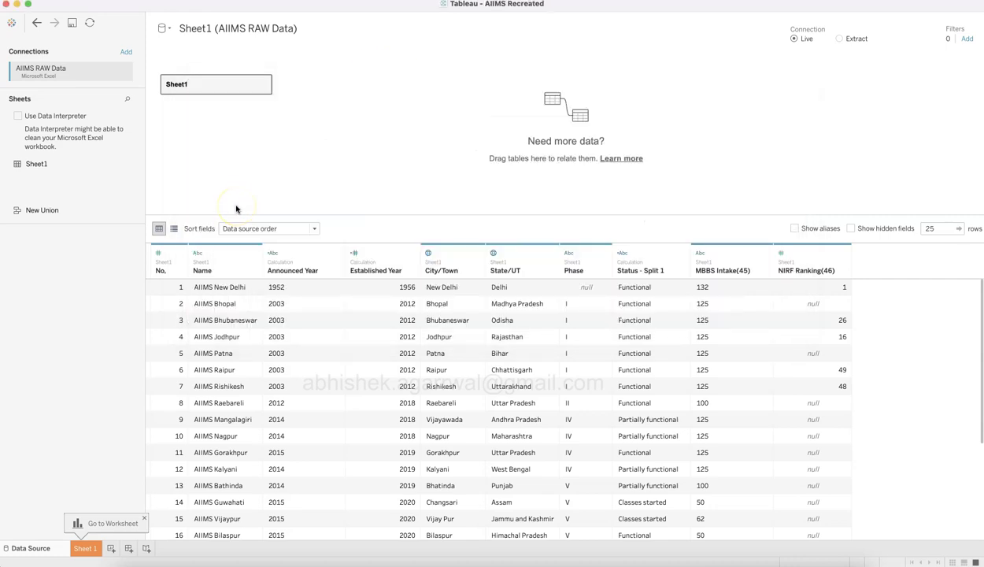
pyautogui.click(91, 547)
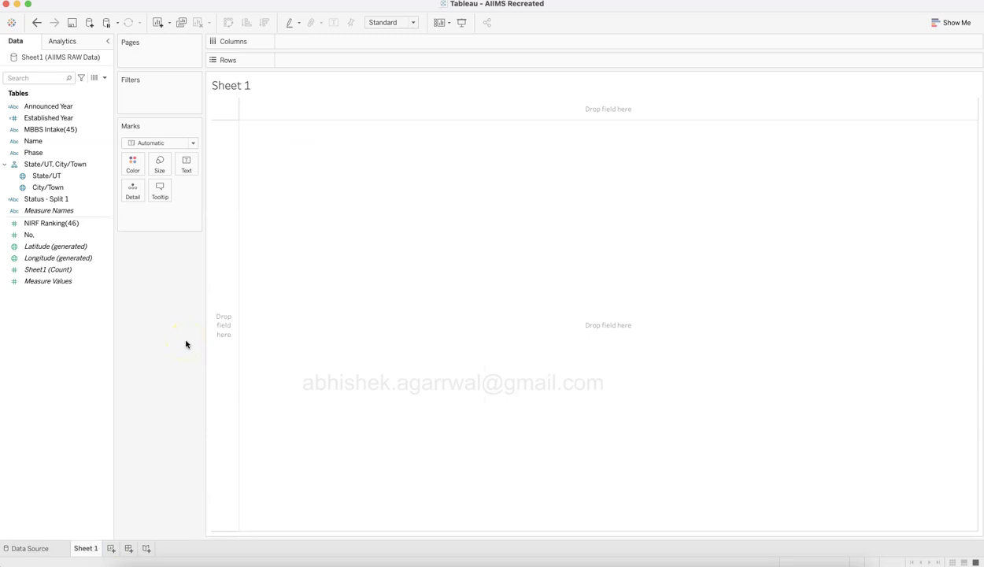
# Step: Switch to the original AIIMS workbook and examine the "No of AIIMS India Have [Per Stage]" view on its dashboard
pyautogui.press('super+Tab')
pyautogui.press('super+Tab')
pyautogui.press('super+Tab')
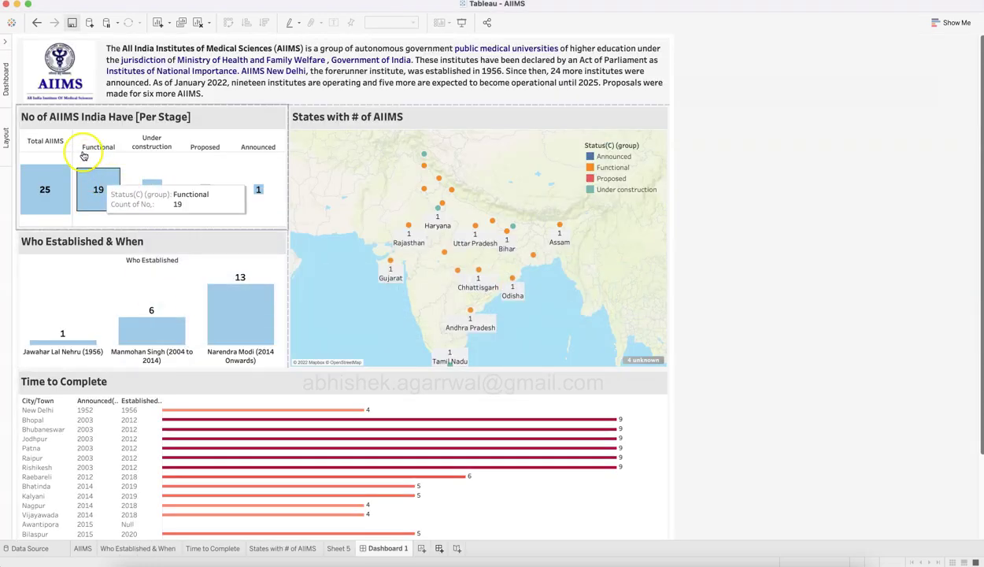
pyautogui.click(109, 126)
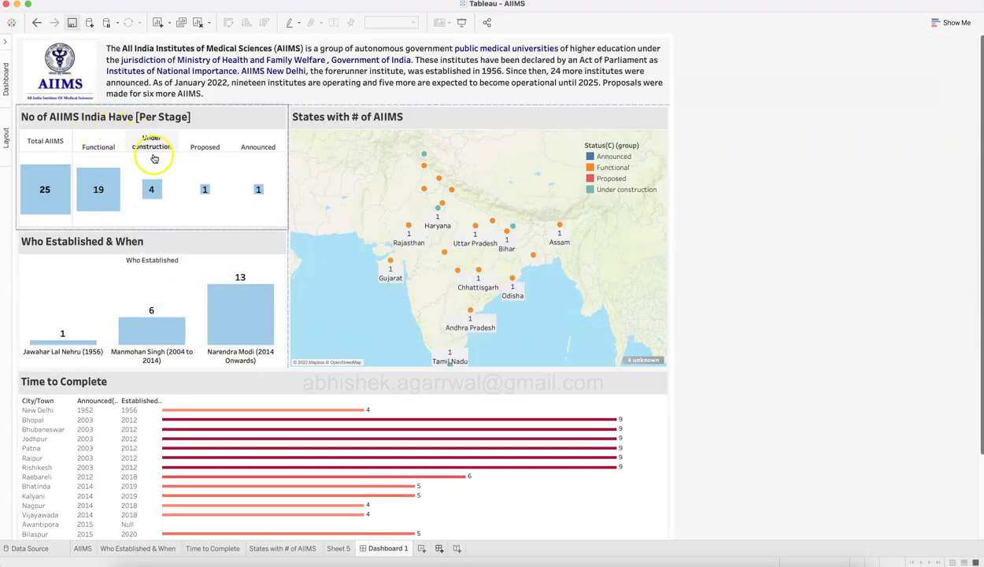
# Step: Switch to the AIIMS Recreated workbook and place the Status - Split 1 field on Columns of Sheet 1
pyautogui.press('super+grave')
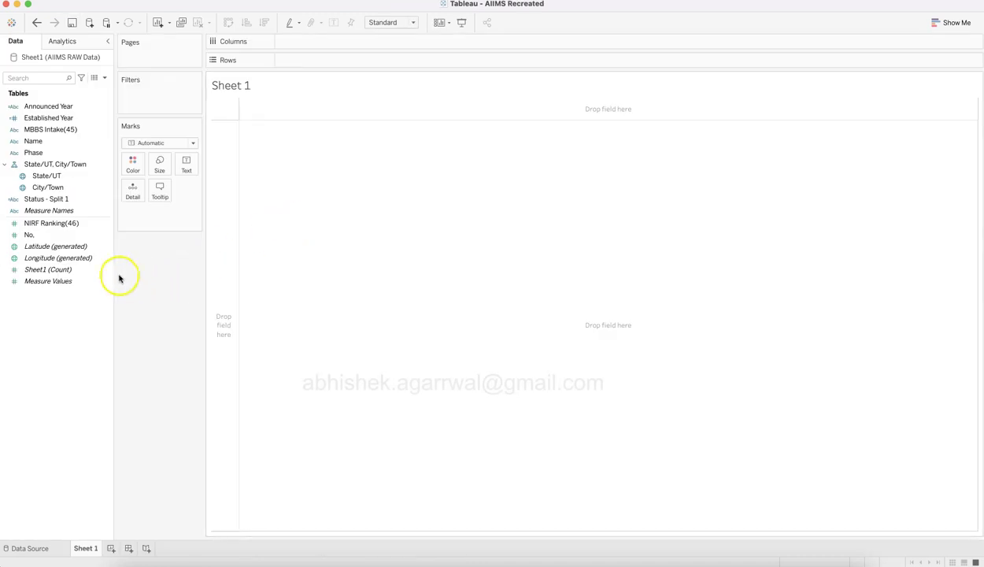
pyautogui.click(67, 155)
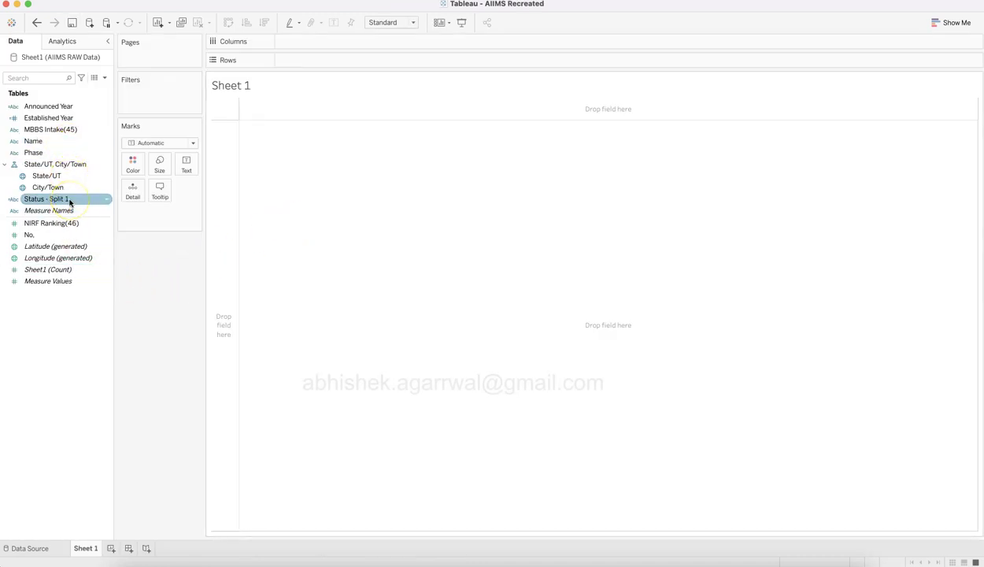
pyautogui.click(69, 200)
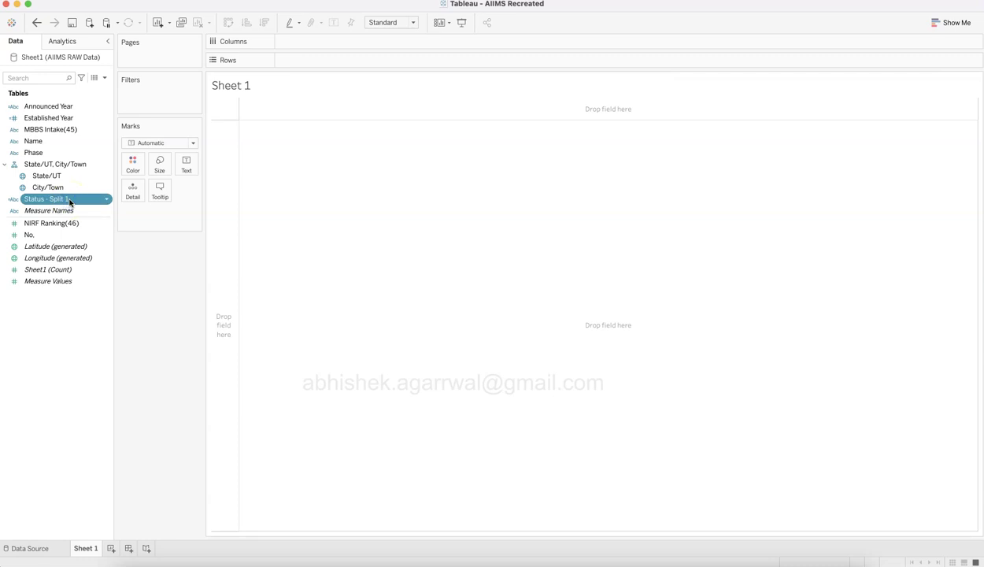
pyautogui.moveTo(70, 200); pyautogui.dragTo(315, 43)
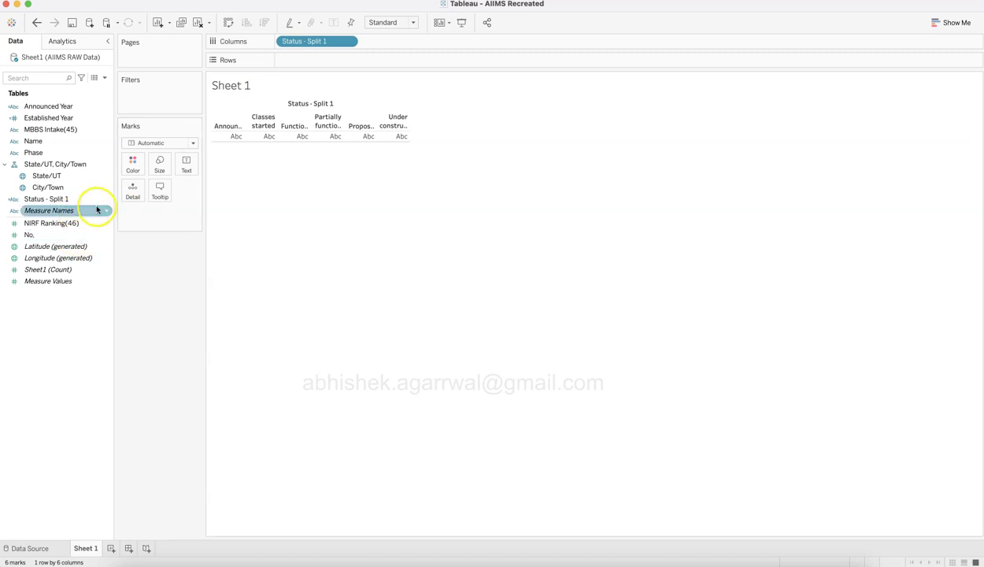
pyautogui.rightClick(106, 201)
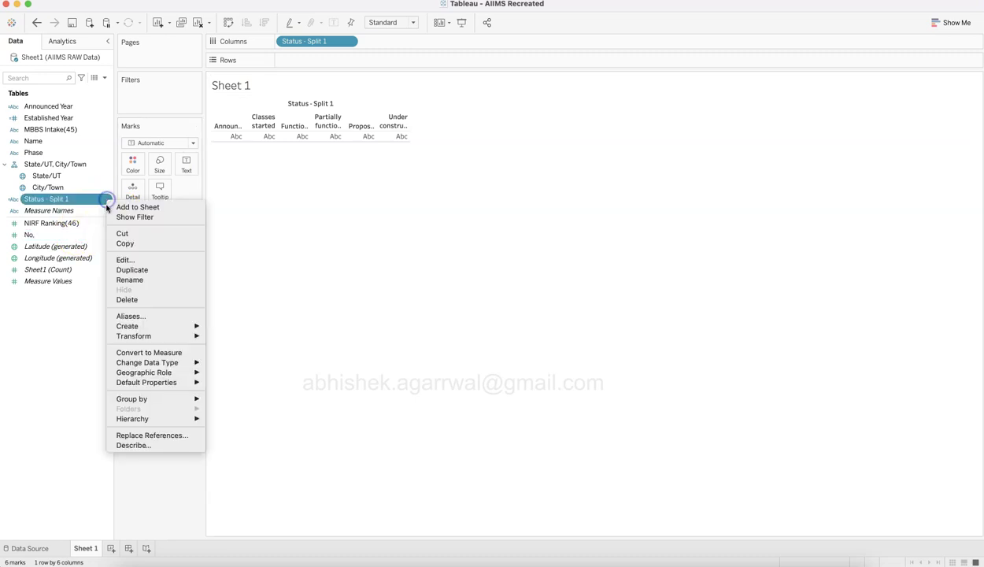
pyautogui.click(146, 316)
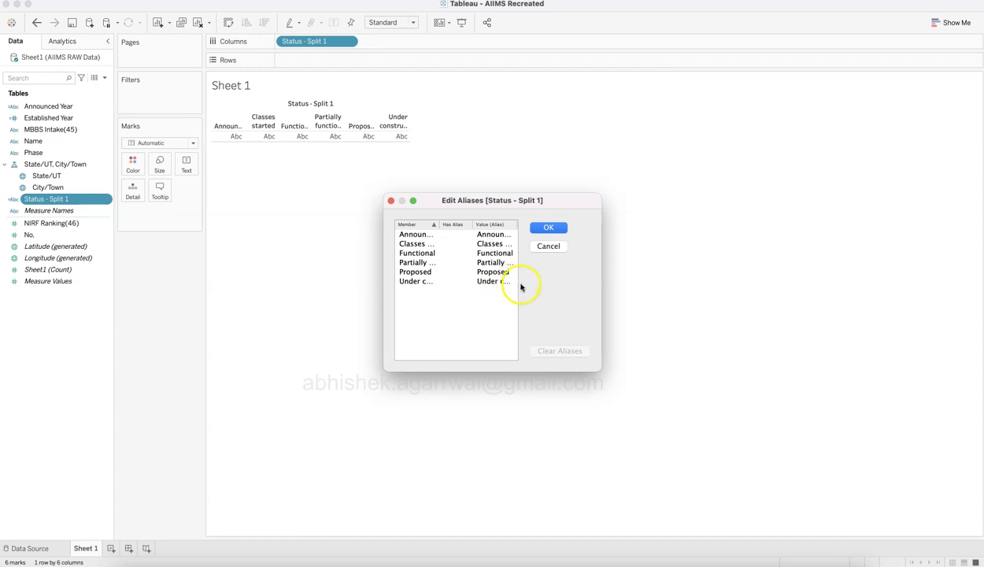
pyautogui.click(553, 230)
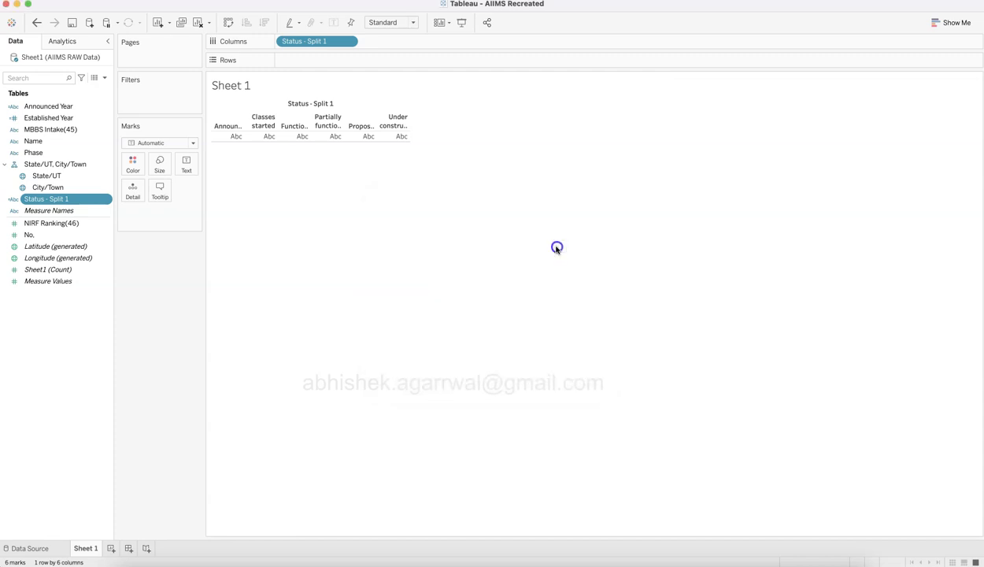
# Step: Rename the Status - Split 1 field to Operating Status and set the sheet's fit to Entire View
pyautogui.click(60, 200)
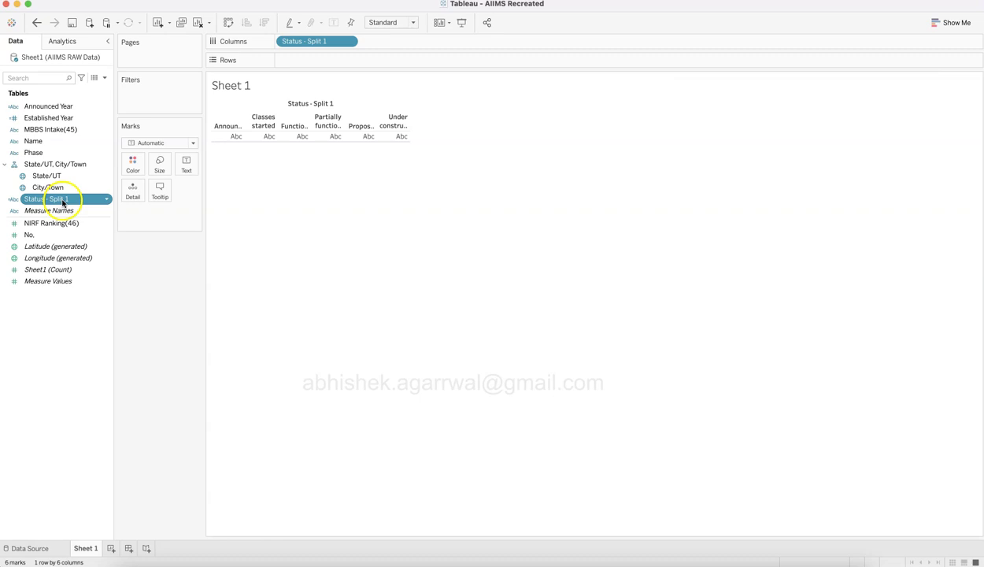
pyautogui.click(91, 200)
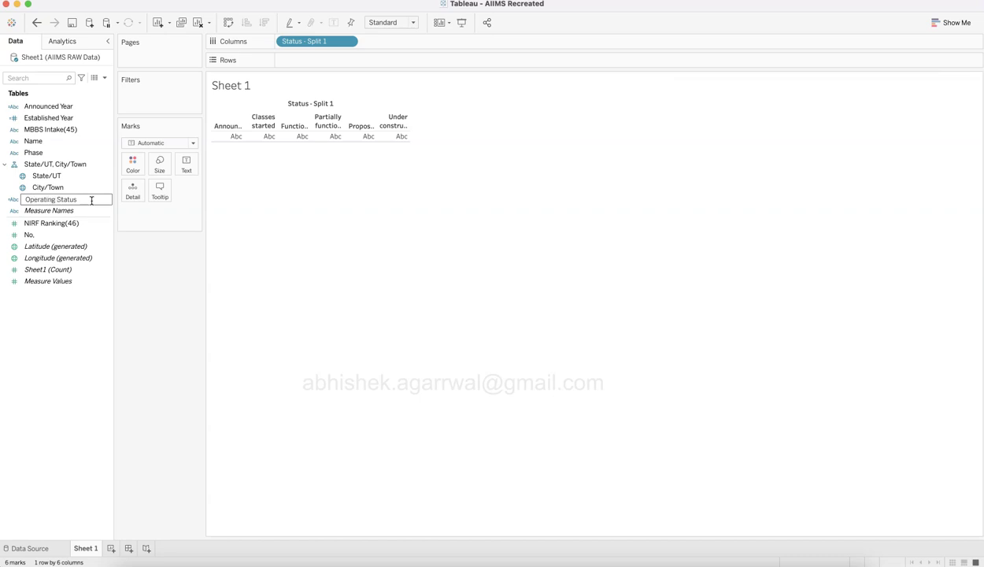
pyautogui.press('Return')
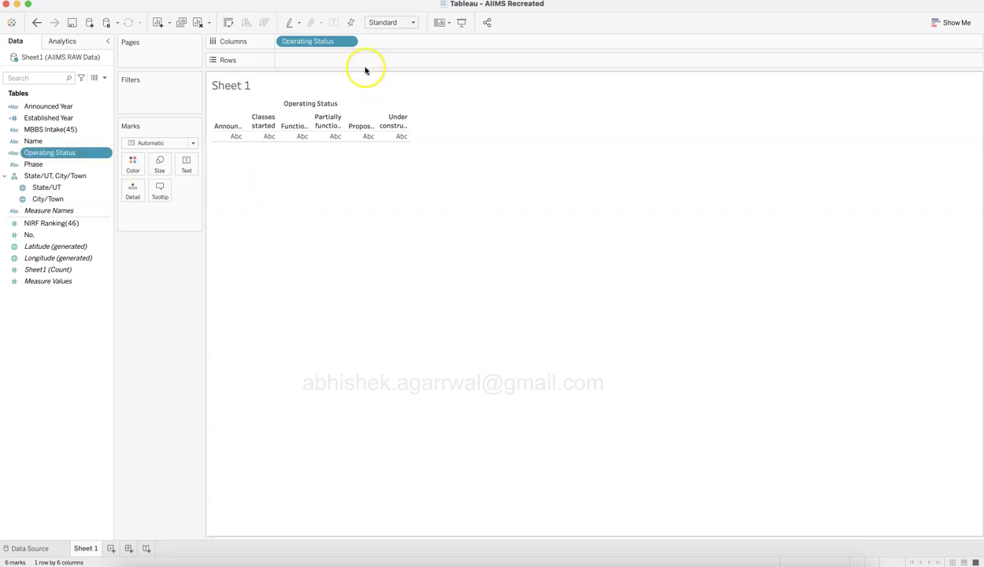
pyautogui.click(385, 22)
pyautogui.click(391, 59)
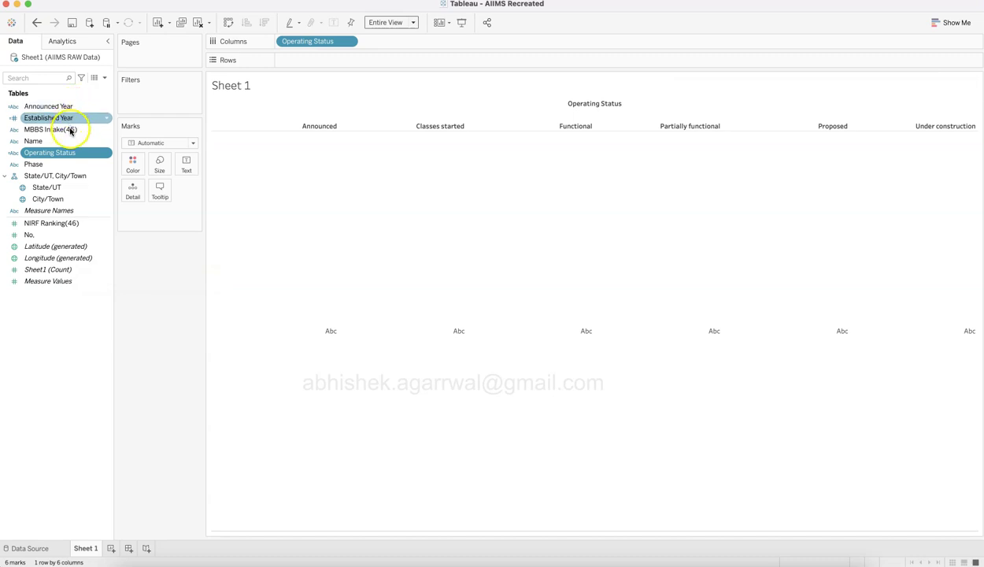
# Step: Check the name column in the data source and show the count of Name as text for each operating status
pyautogui.click(90, 553)
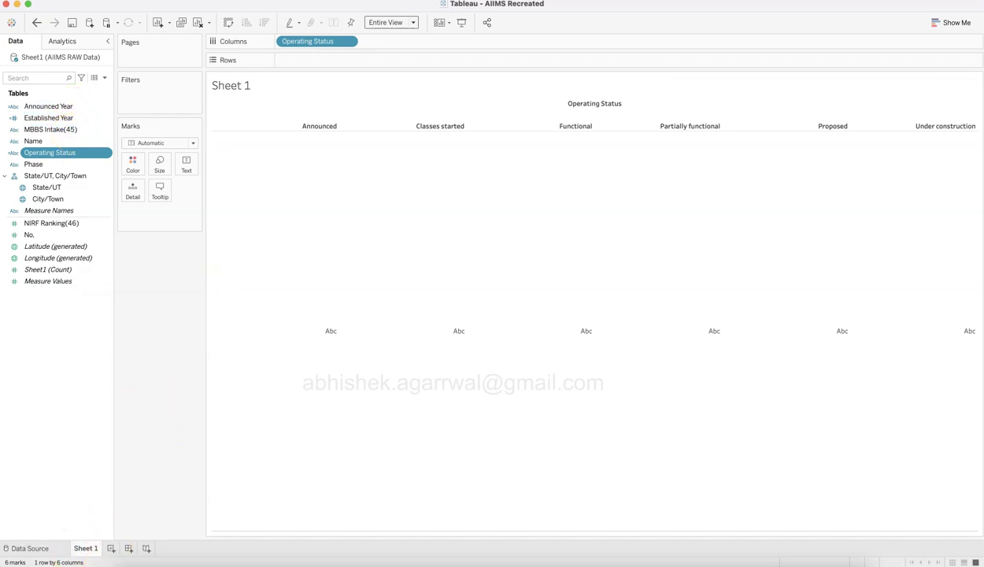
pyautogui.click(5, 551)
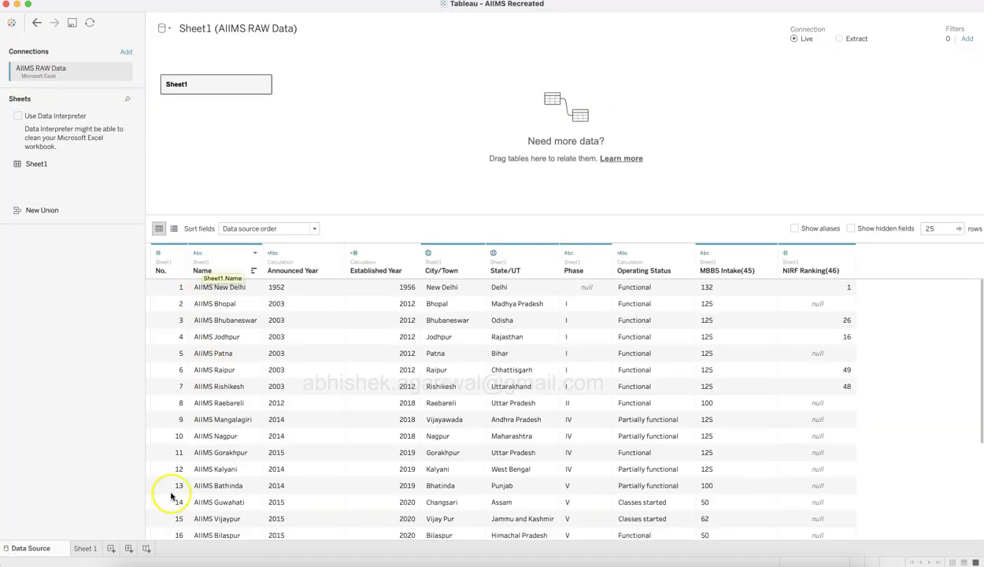
pyautogui.click(90, 548)
pyautogui.moveTo(63, 141); pyautogui.dragTo(184, 167)
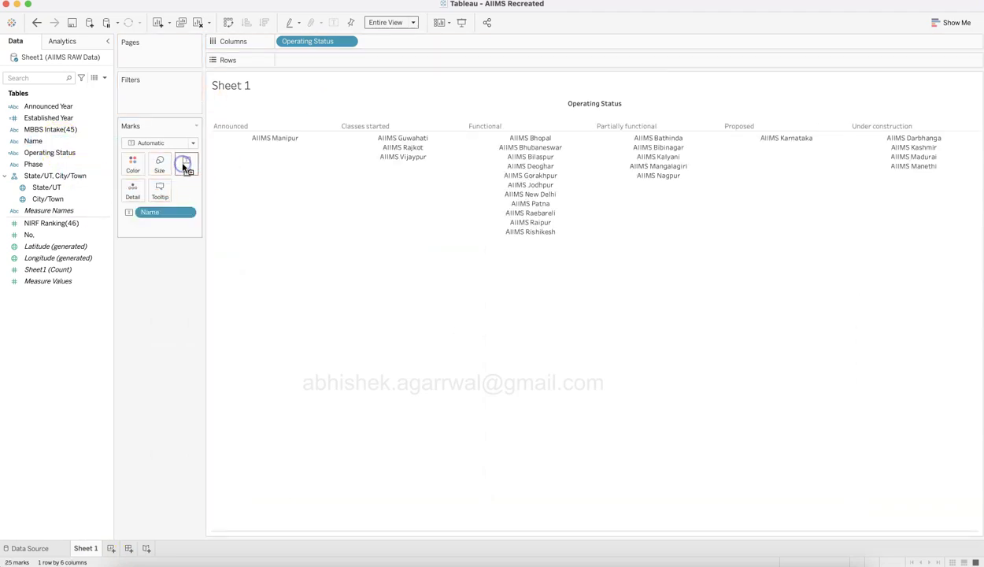
pyautogui.click(187, 211)
pyautogui.moveTo(191, 340)
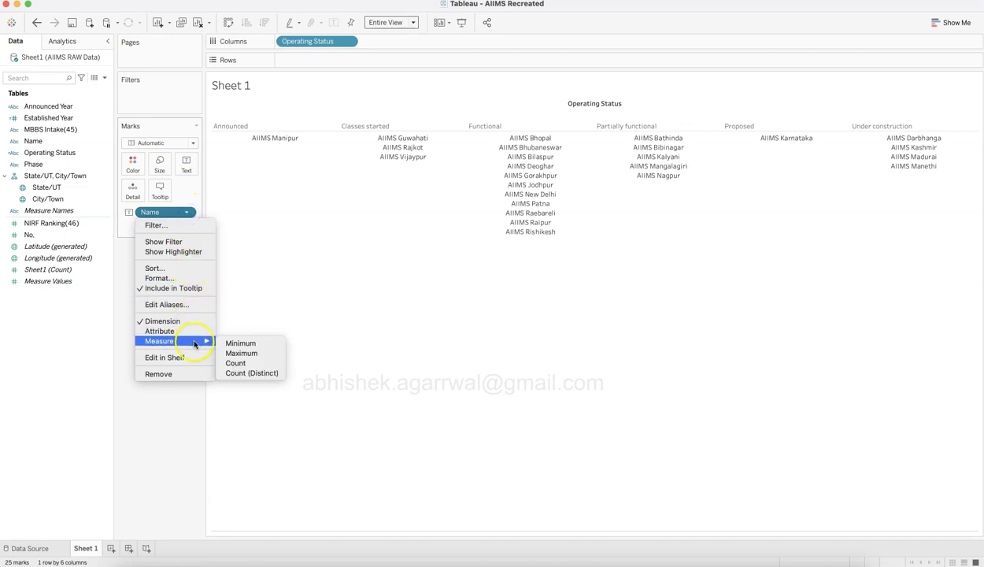
pyautogui.click(236, 364)
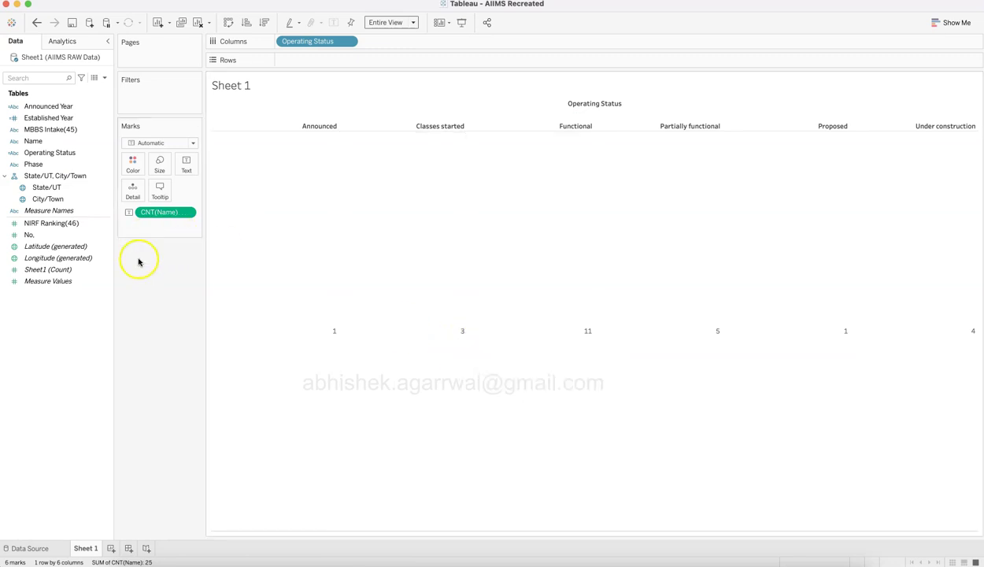
# Step: Create a group from Operating Status that combines Classes started, Functional and Partially functional under the name Functional
pyautogui.click(91, 177)
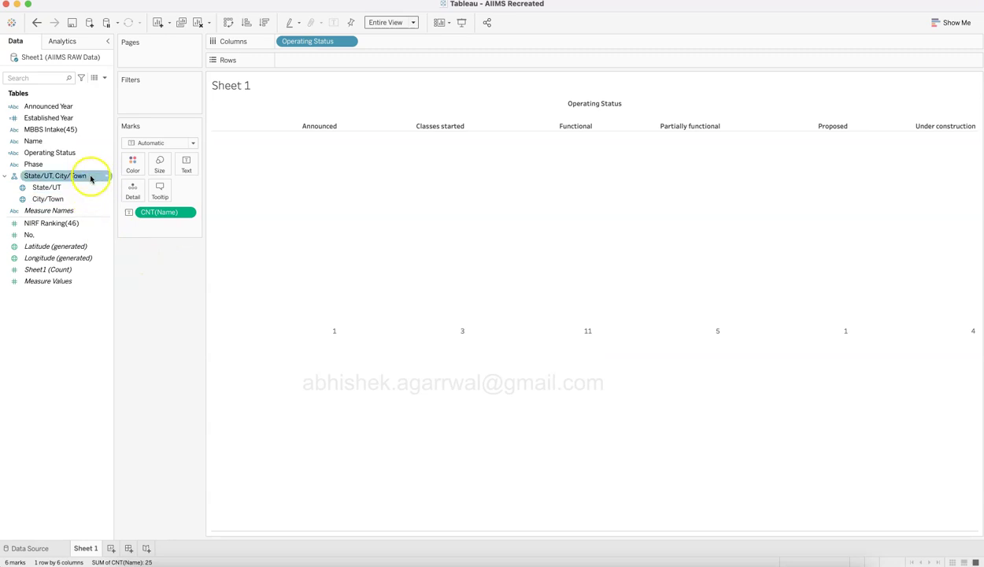
pyautogui.click(99, 153)
pyautogui.click(107, 155)
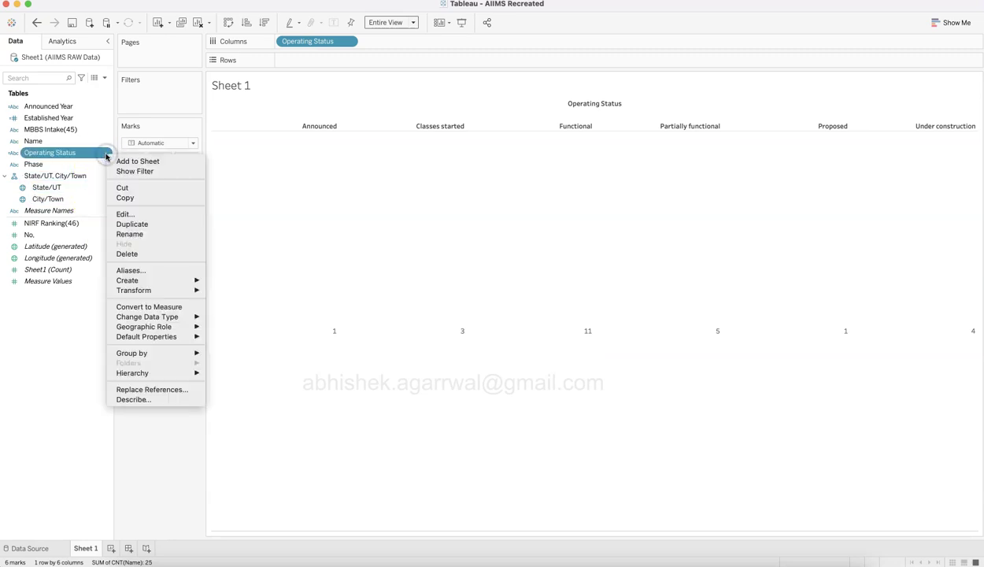
pyautogui.moveTo(185, 280)
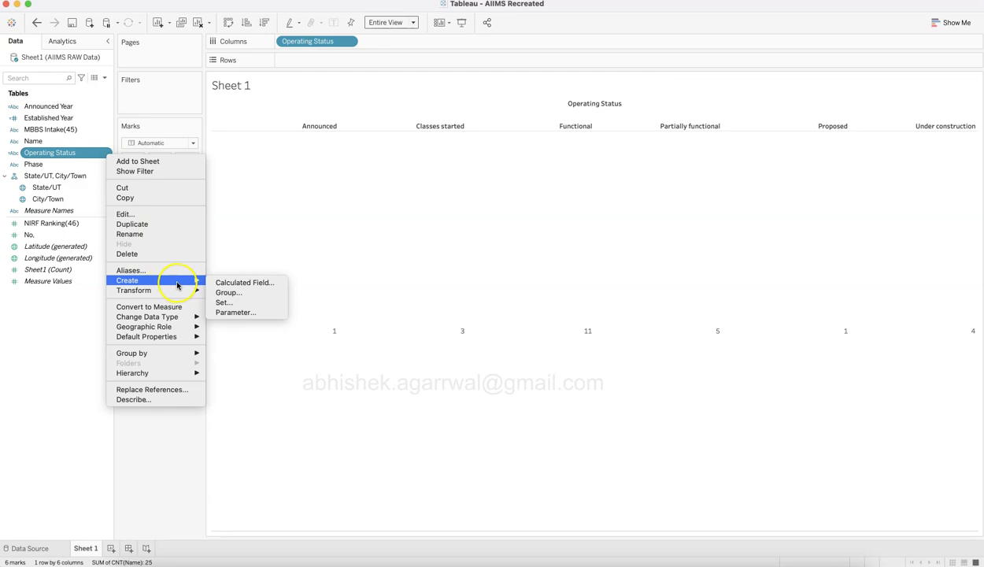
pyautogui.click(241, 296)
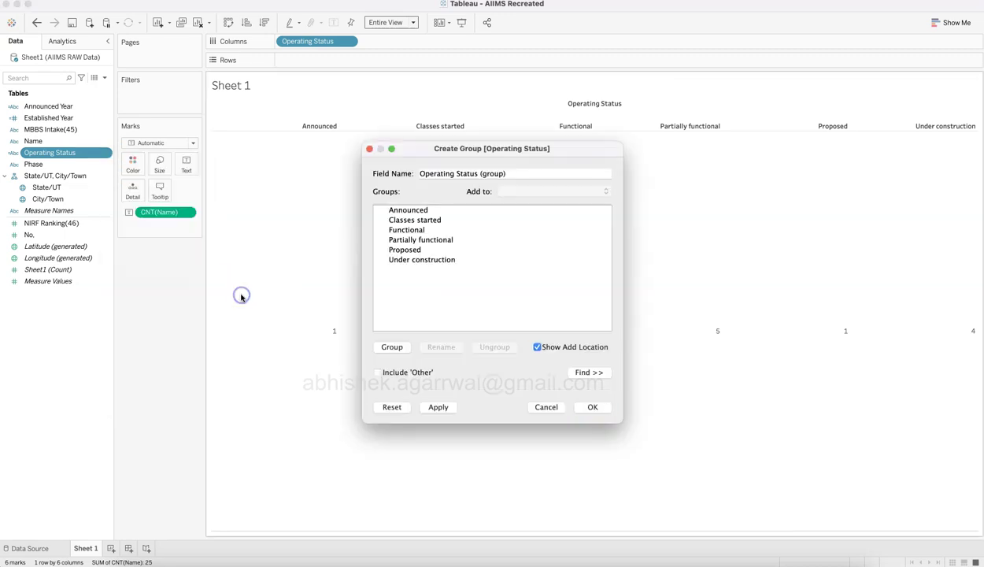
pyautogui.click(432, 222)
pyautogui.moveTo(433, 233); pyautogui.dragTo(437, 242)
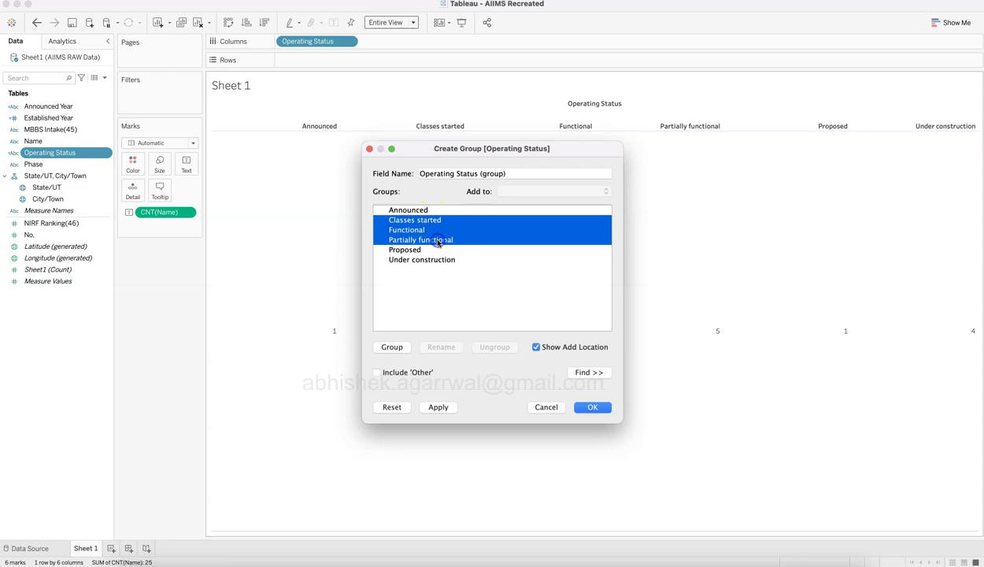
pyautogui.click(389, 348)
pyautogui.write('Fun')
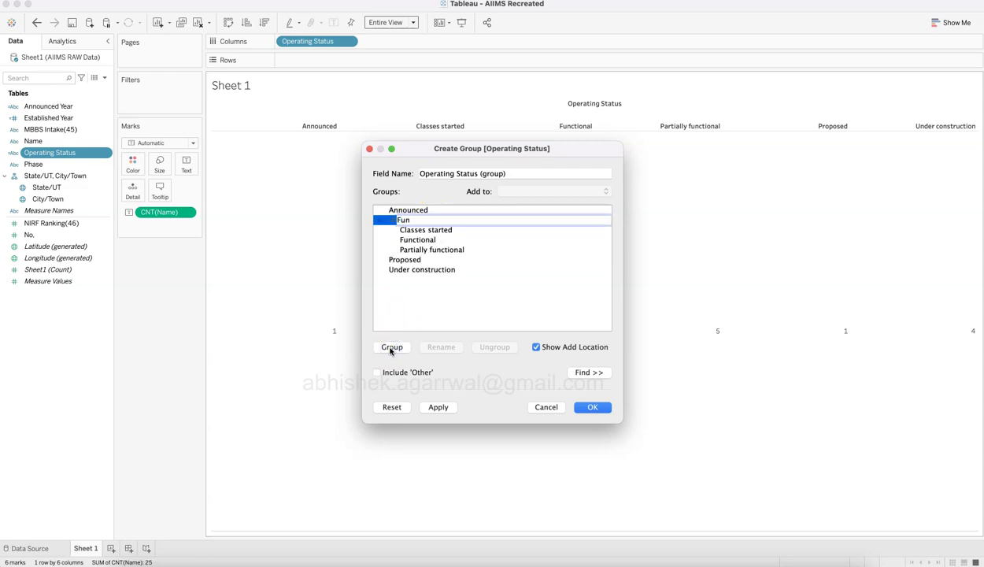
pyautogui.write('ctional')
pyautogui.press('Return')
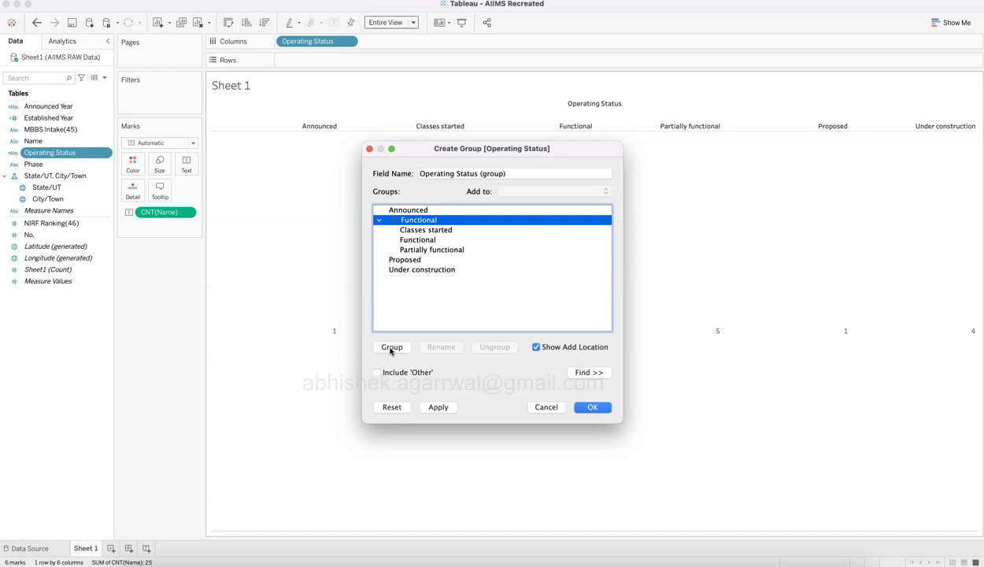
pyautogui.click(409, 210)
pyautogui.click(590, 411)
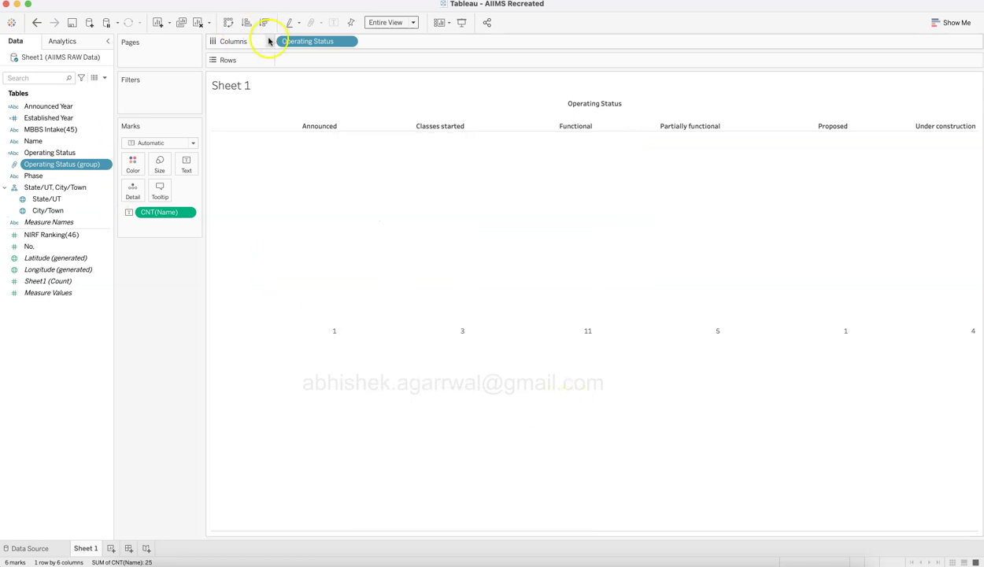
# Step: Replace Operating Status on Columns with Operating Status (group) and sort the statuses in descending order of count
pyautogui.moveTo(304, 44); pyautogui.dragTo(142, 295)
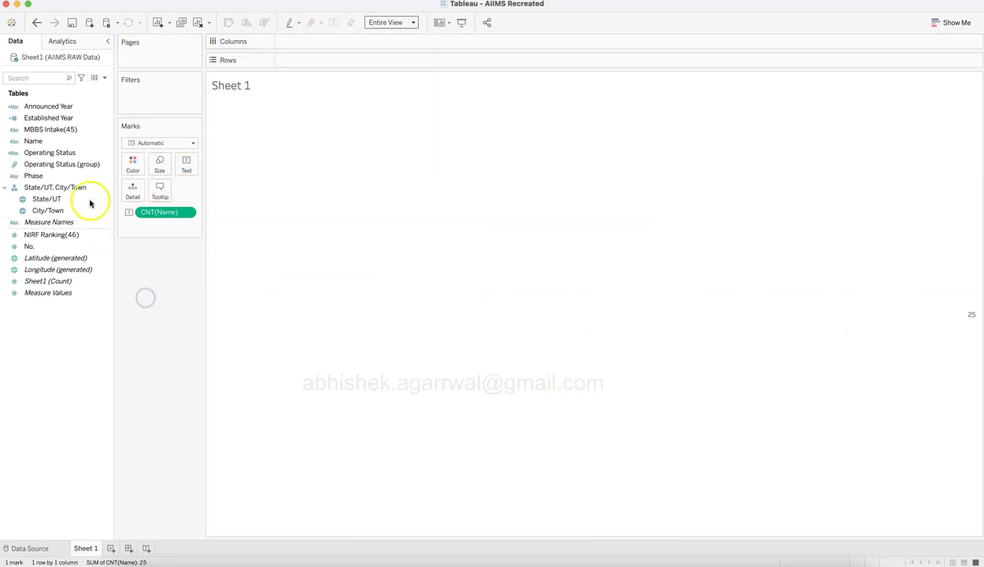
pyautogui.moveTo(67, 164); pyautogui.dragTo(311, 48)
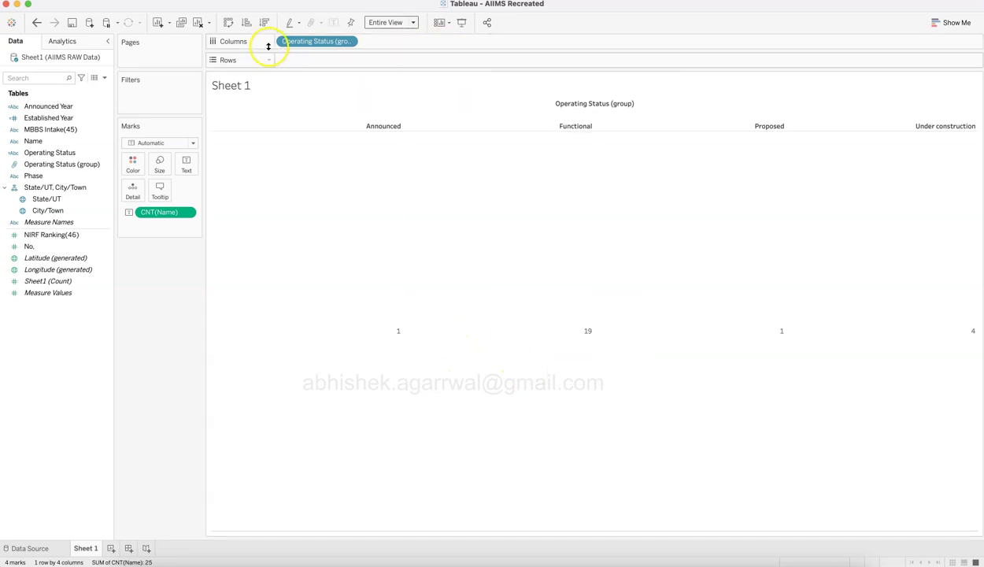
pyautogui.click(263, 22)
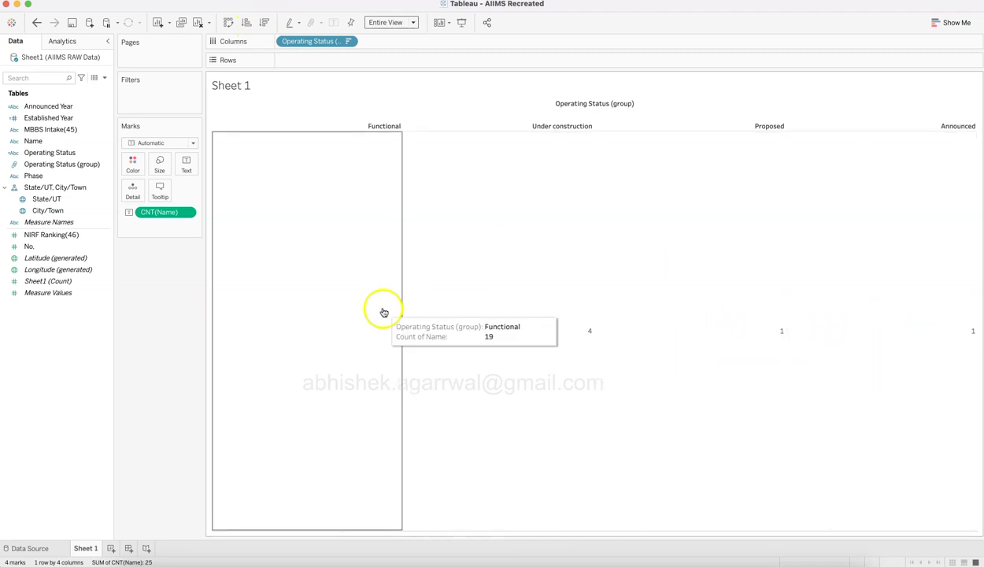
# Step: Show row grand totals in the view and set the row totals to the left of the status columns
pyautogui.click(244, 0)
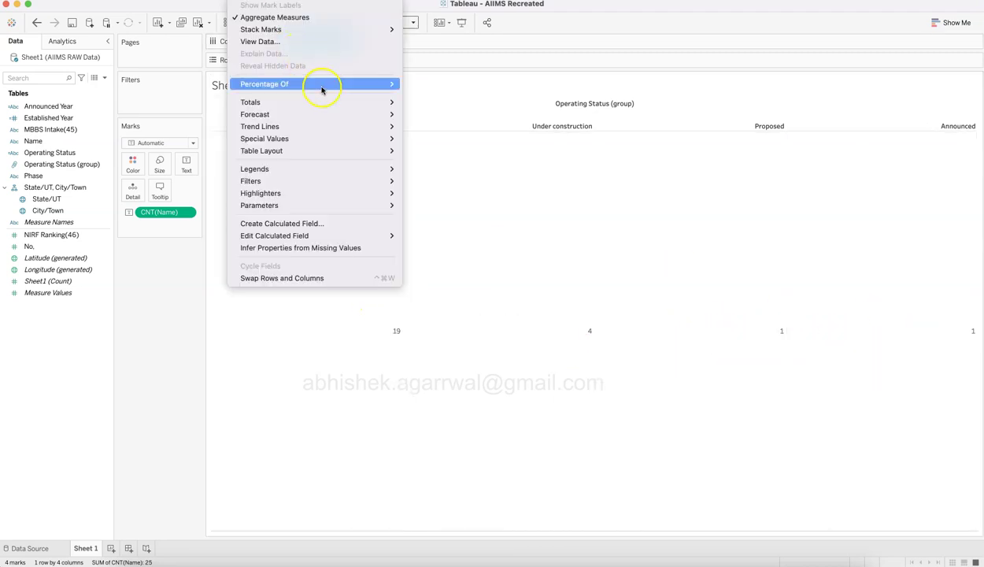
pyautogui.moveTo(339, 114)
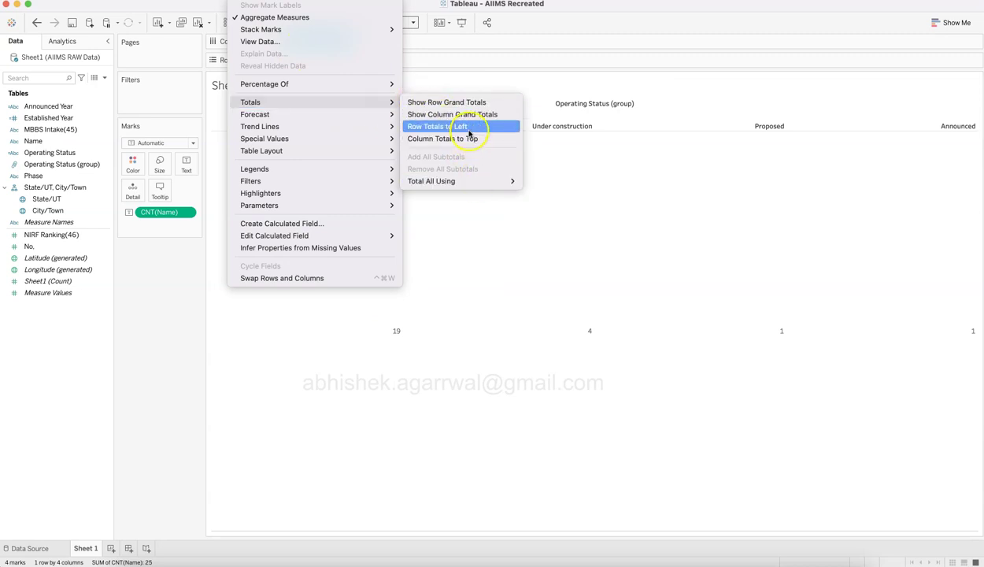
pyautogui.click(474, 102)
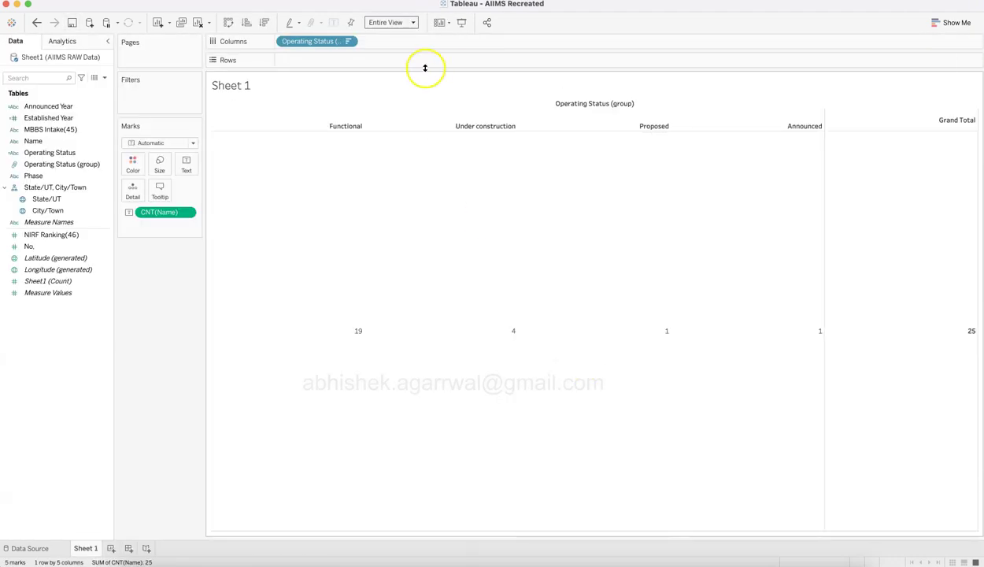
pyautogui.click(244, 0)
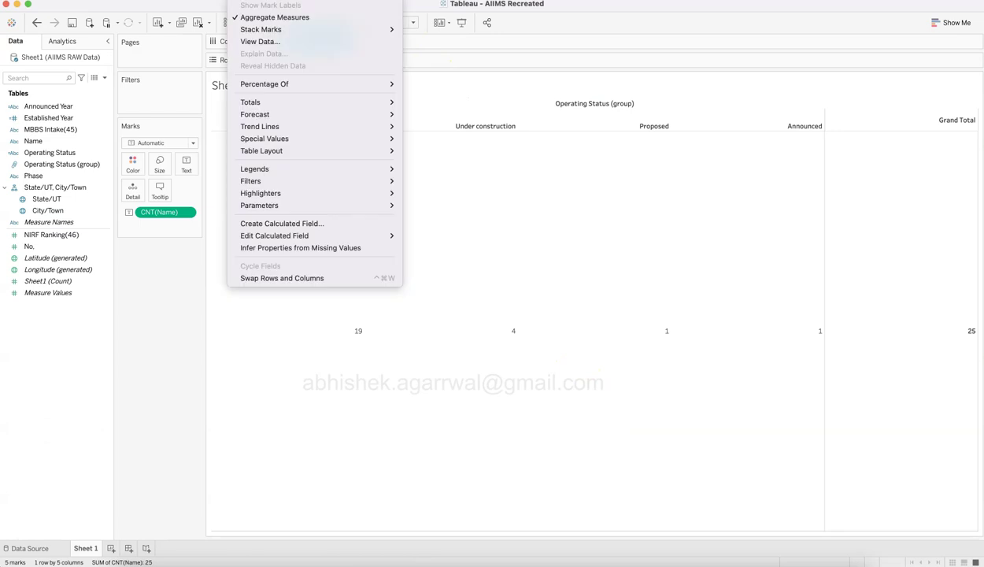
pyautogui.moveTo(334, 103)
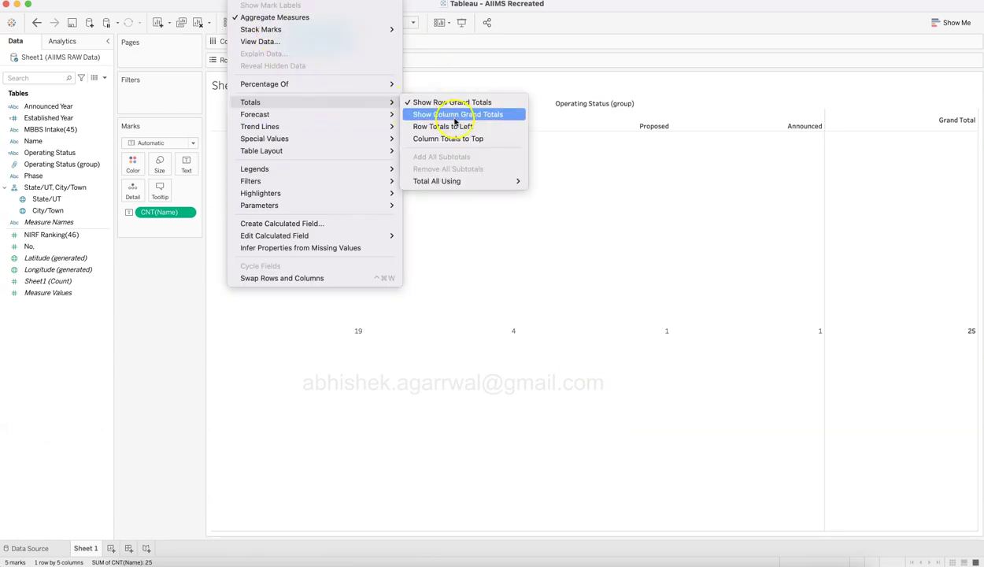
pyautogui.moveTo(478, 187)
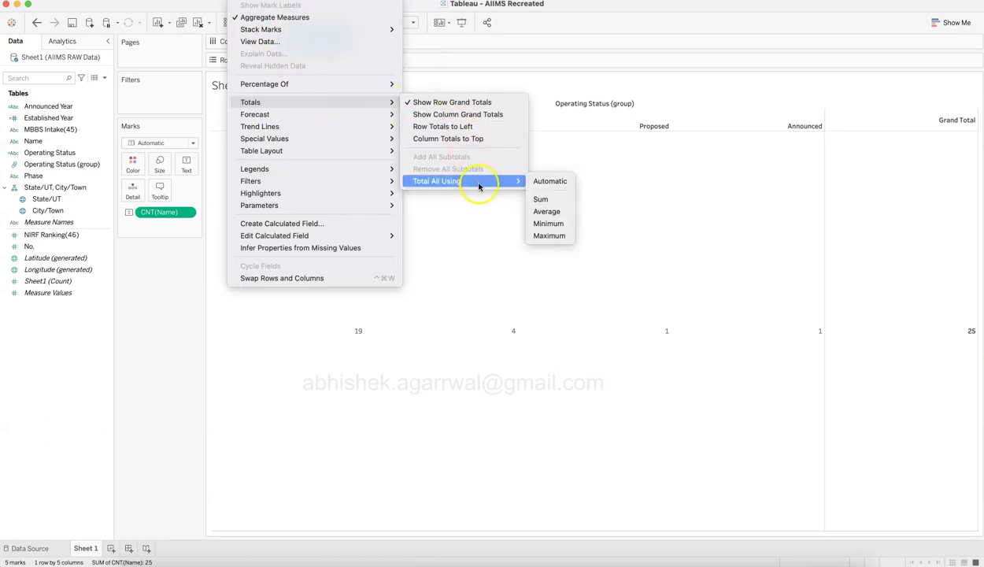
pyautogui.click(489, 127)
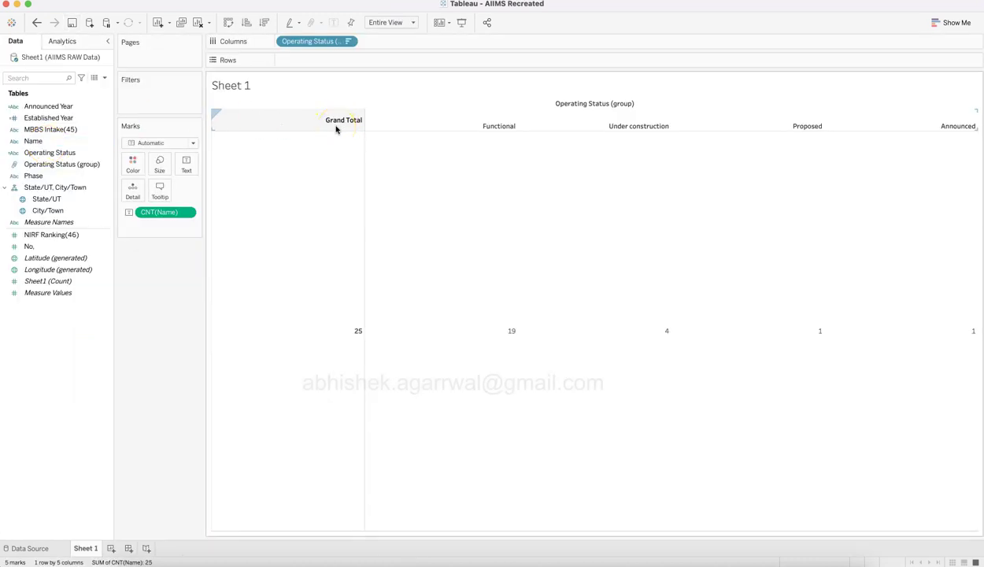
# Step: Open the format settings for the Grand Total column header
pyautogui.click(336, 129)
pyautogui.rightClick(336, 129)
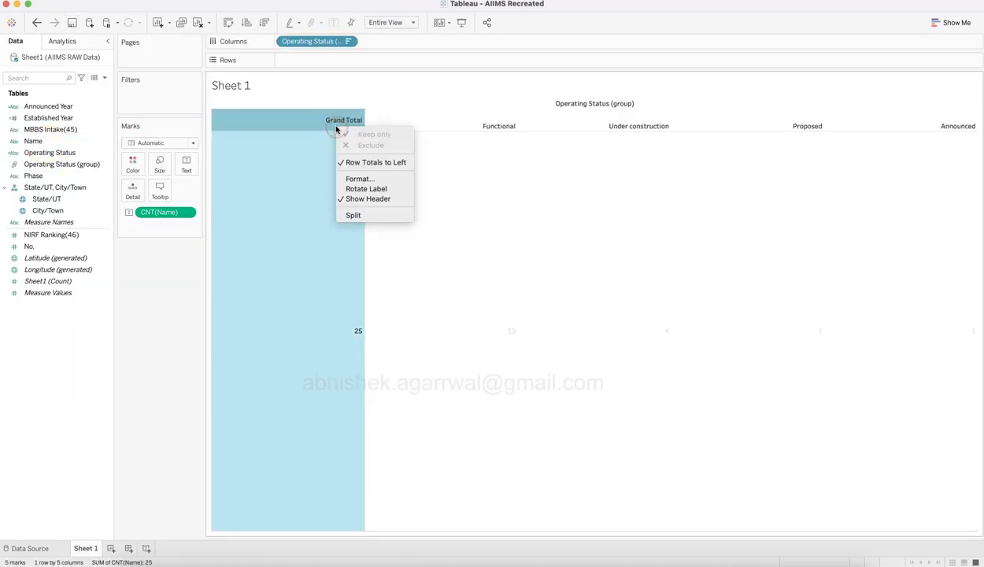
pyautogui.click(363, 179)
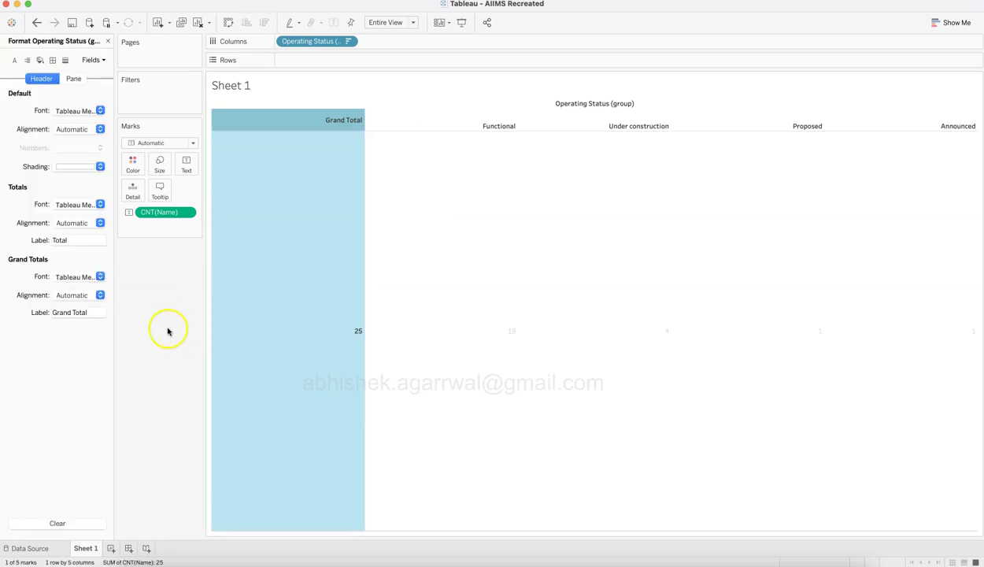
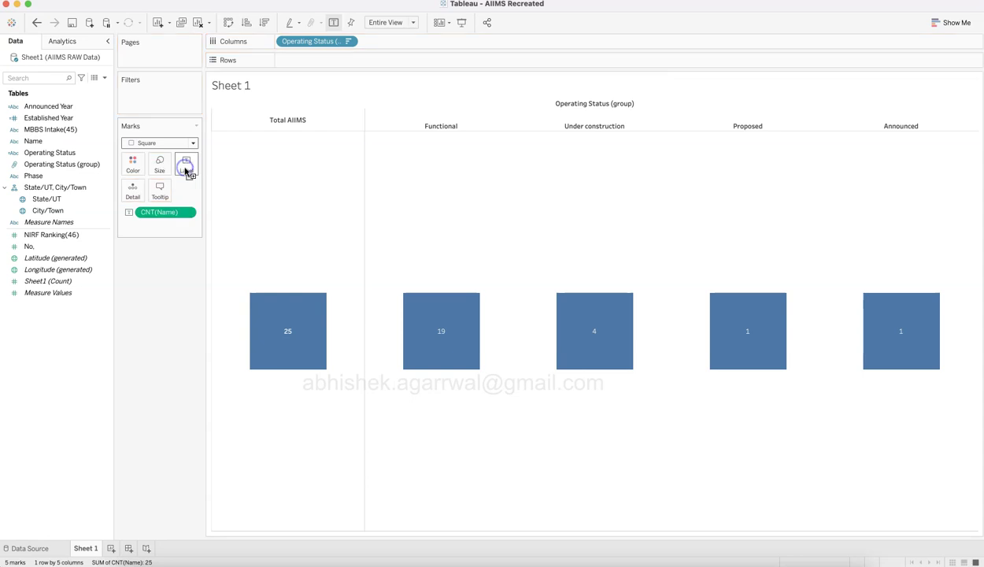
# Step: Size the square marks by the count of Name and set their labels to bold, 10 pt
pyautogui.moveTo(161, 213); pyautogui.dragTo(163, 168)
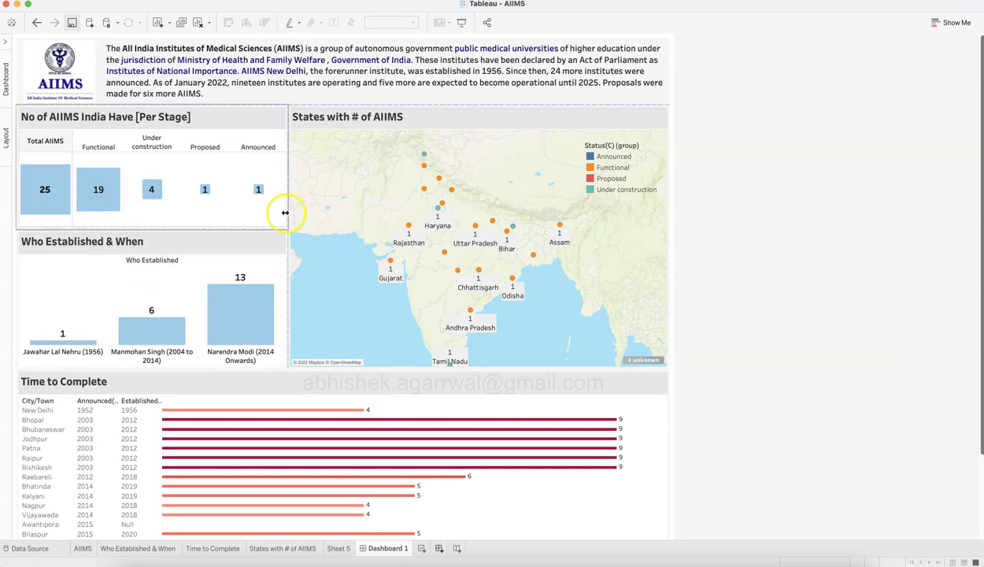
pyautogui.moveTo(277, 209)
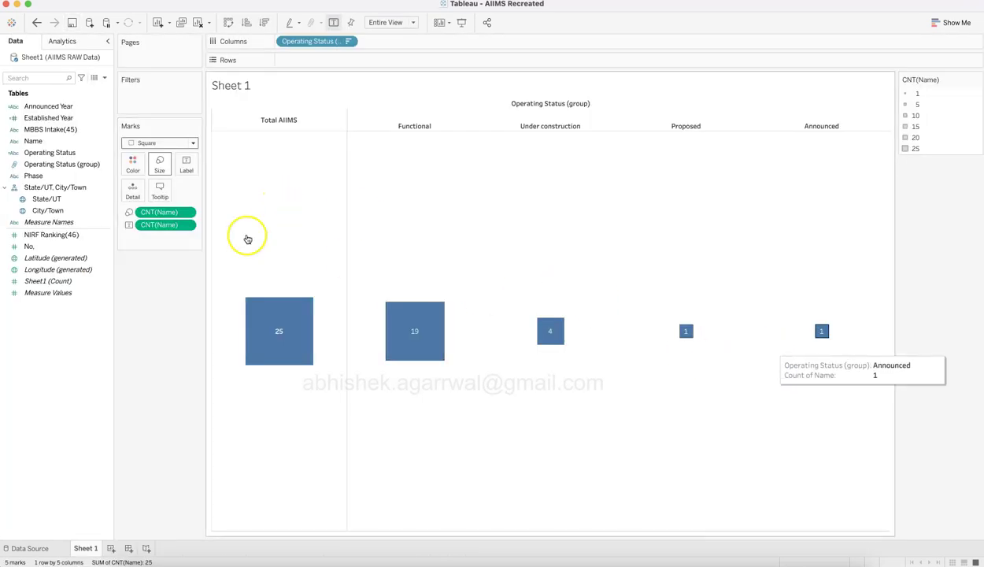
pyautogui.click(188, 166)
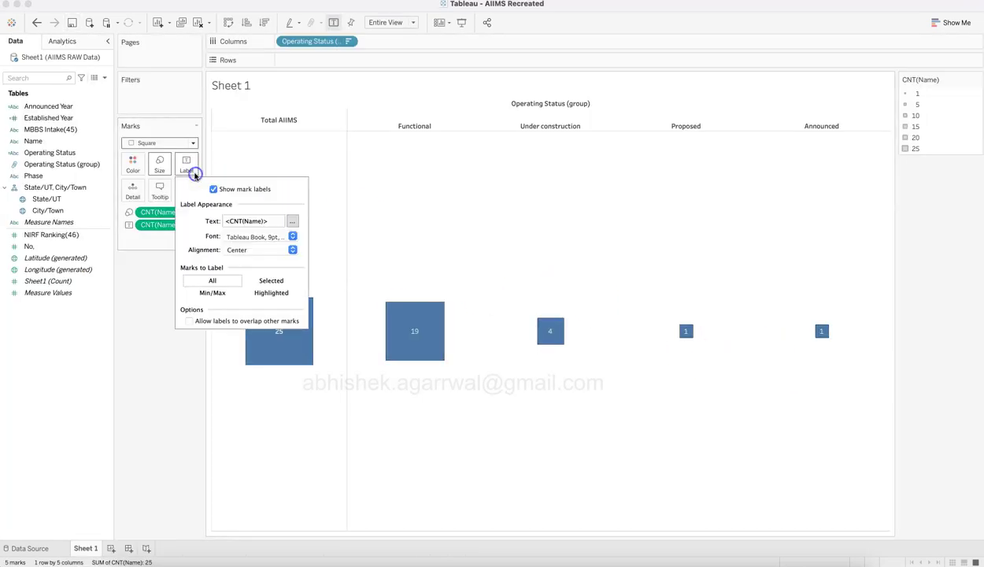
pyautogui.click(255, 236)
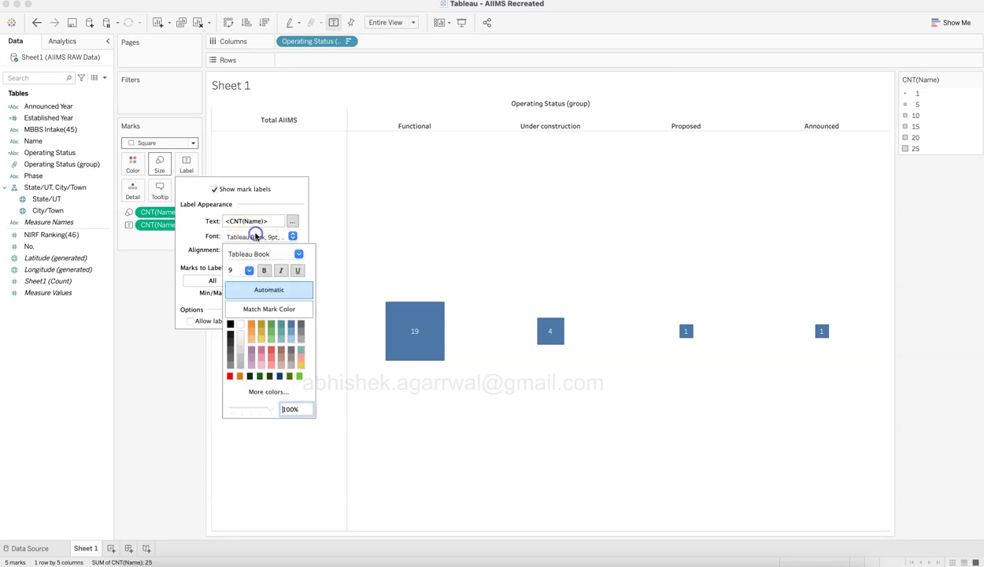
pyautogui.click(249, 273)
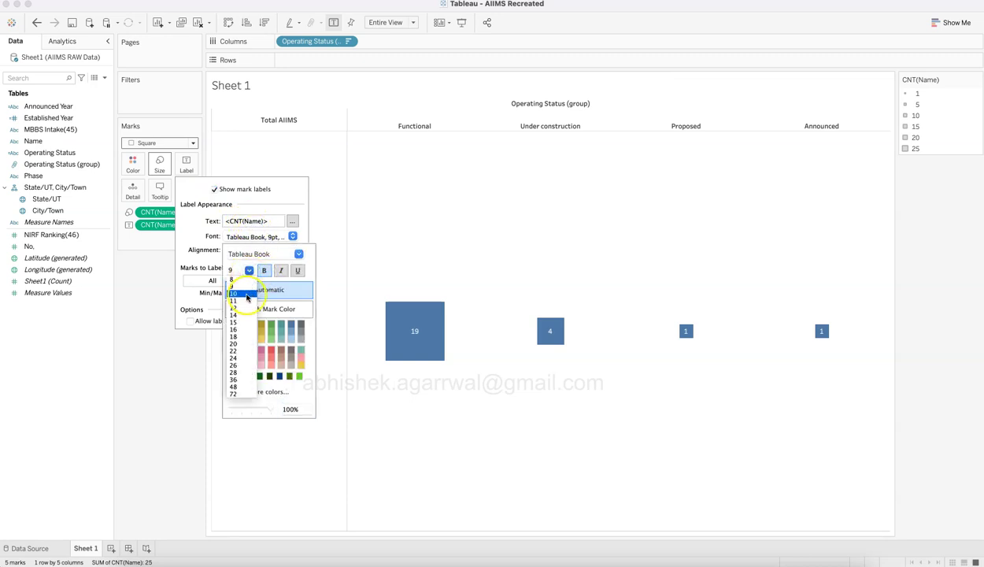
pyautogui.click(246, 296)
pyautogui.click(165, 433)
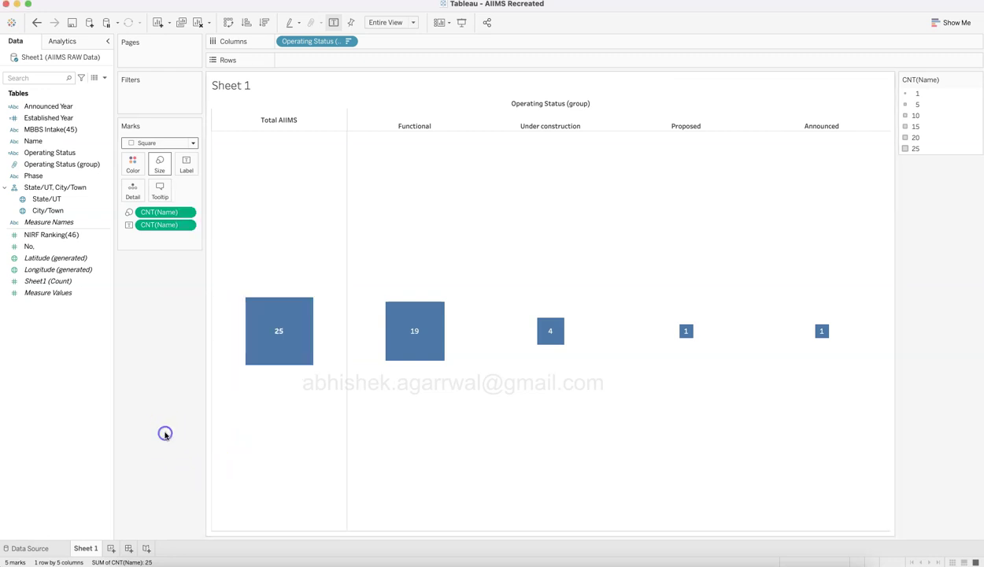
# Step: Change the color of the square marks to light blue
pyautogui.click(132, 163)
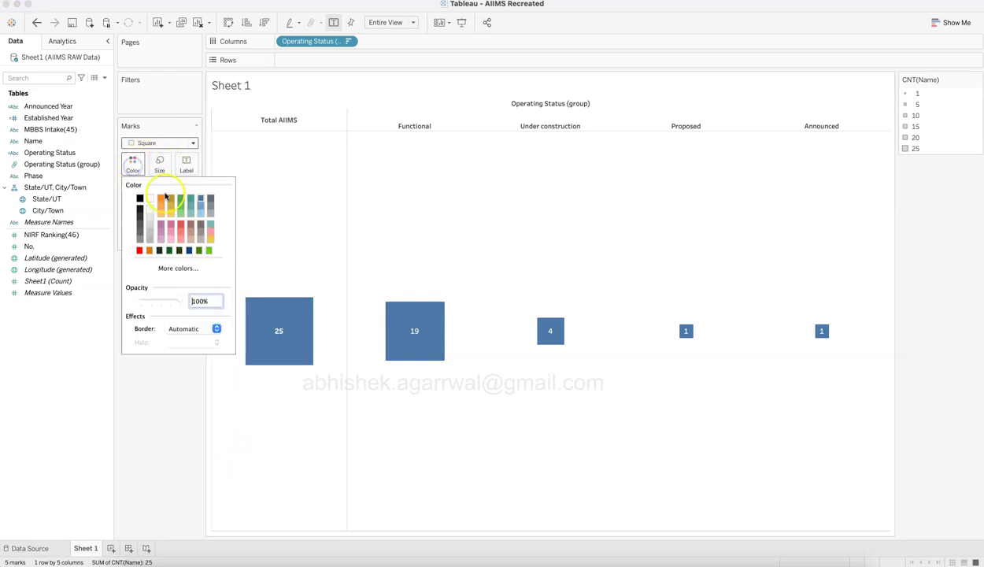
pyautogui.click(200, 214)
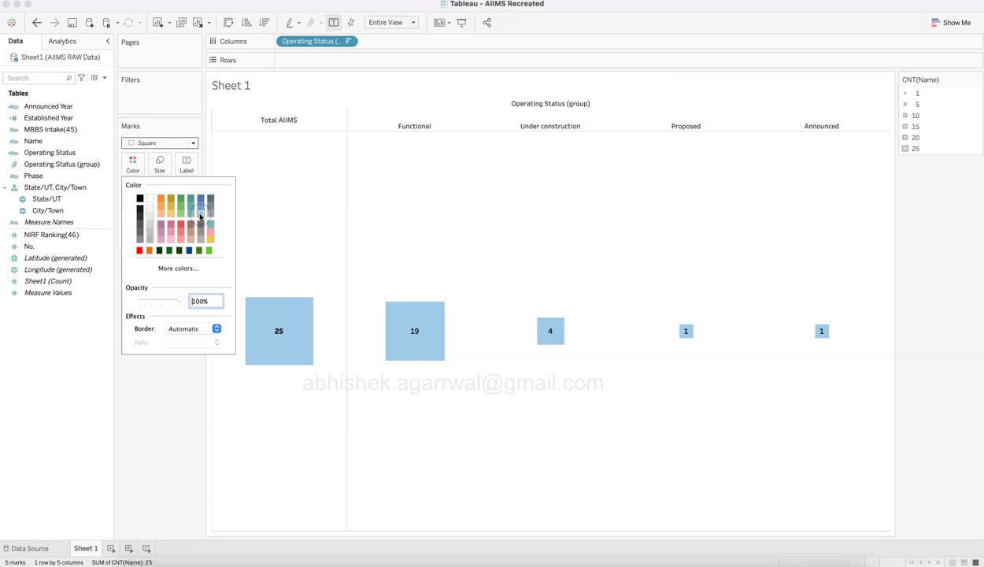
pyautogui.click(195, 375)
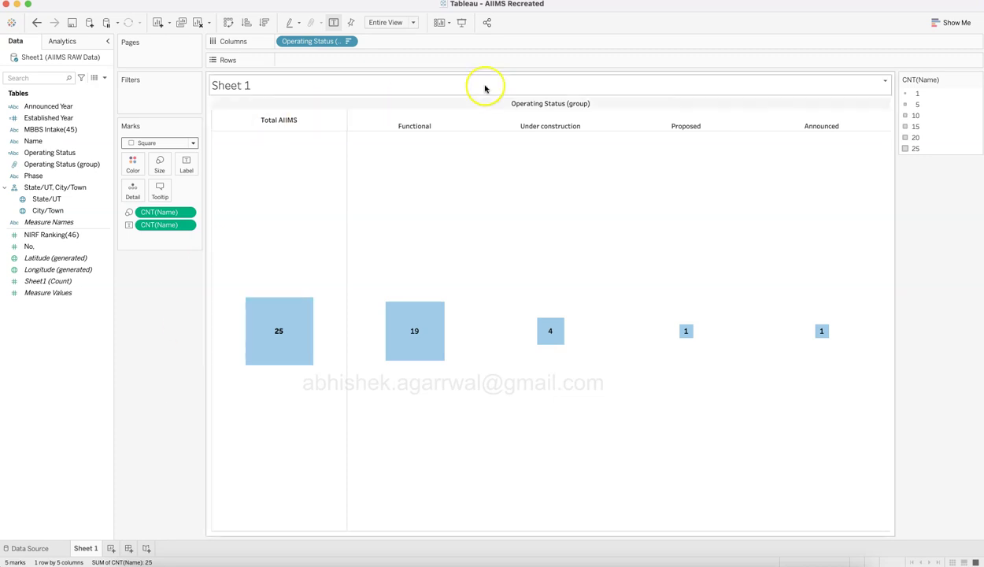
# Step: Hide the Operating Status (group) field label above the columns
pyautogui.rightClick(534, 107)
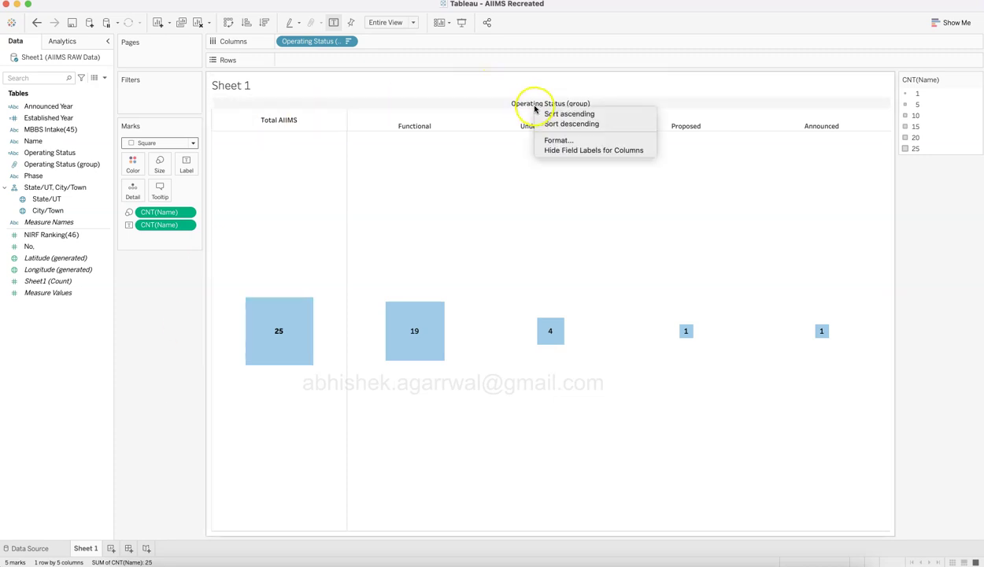
pyautogui.click(580, 150)
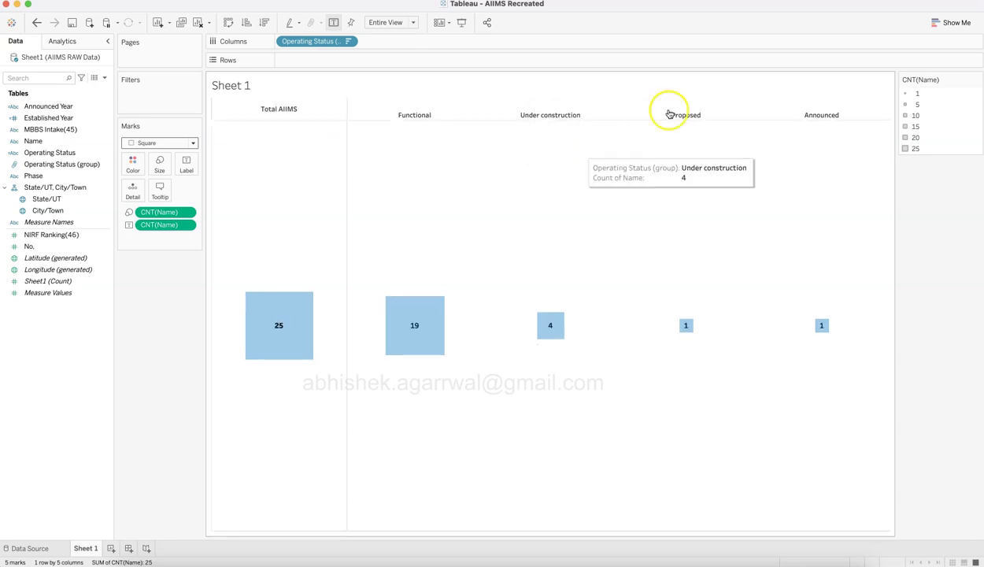
pyautogui.moveTo(296, 358)
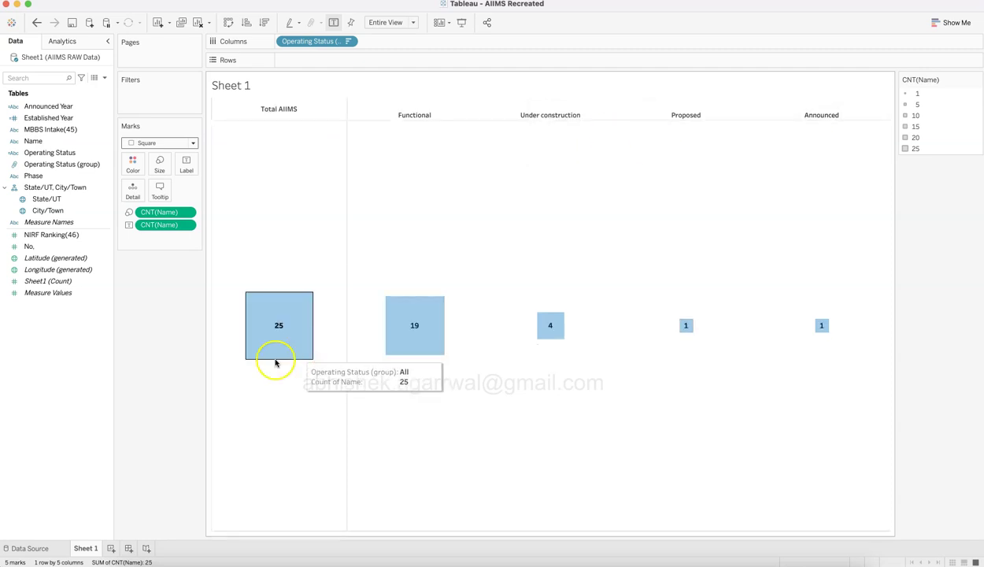
# Step: Check the per-stage chart's title in the original AIIMS dashboard and rename Sheet 1 as No of AIIMS
pyautogui.press('super+grave')
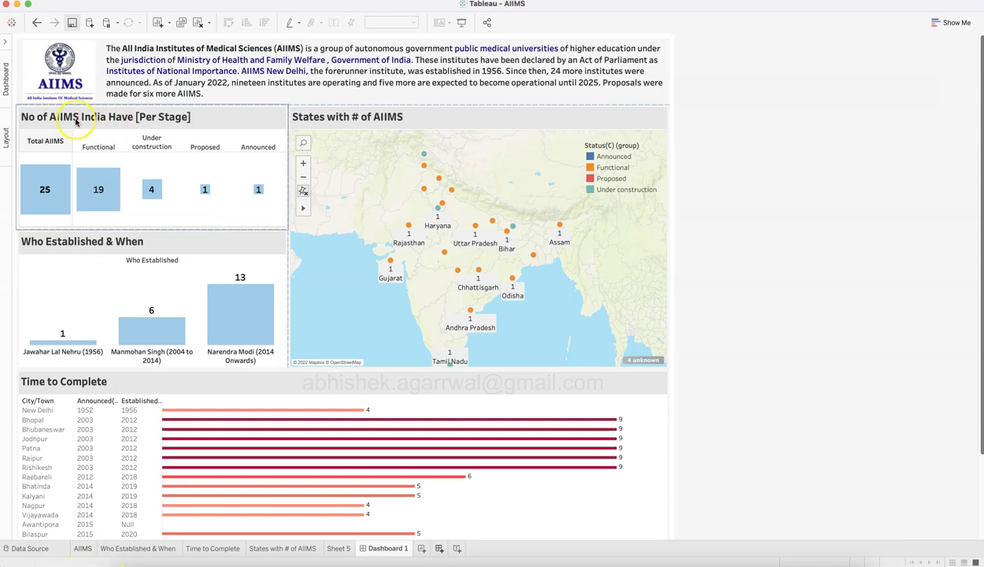
pyautogui.press('super+grave')
pyautogui.doubleClick(85, 548)
pyautogui.write('No of AIIMS')
pyautogui.press('Return')
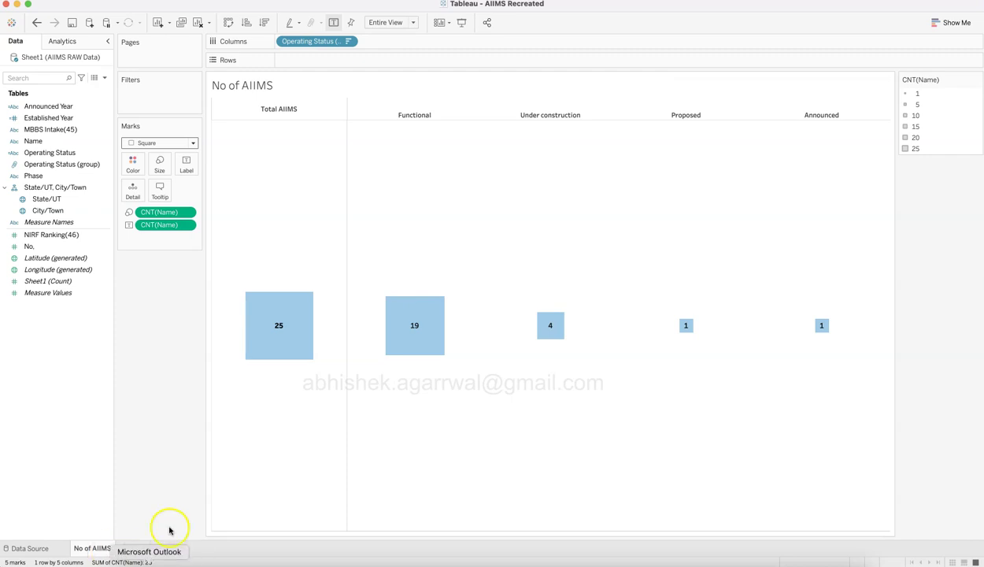
# Step: Add a new worksheet and list the Established Year values on Rows
pyautogui.click(125, 547)
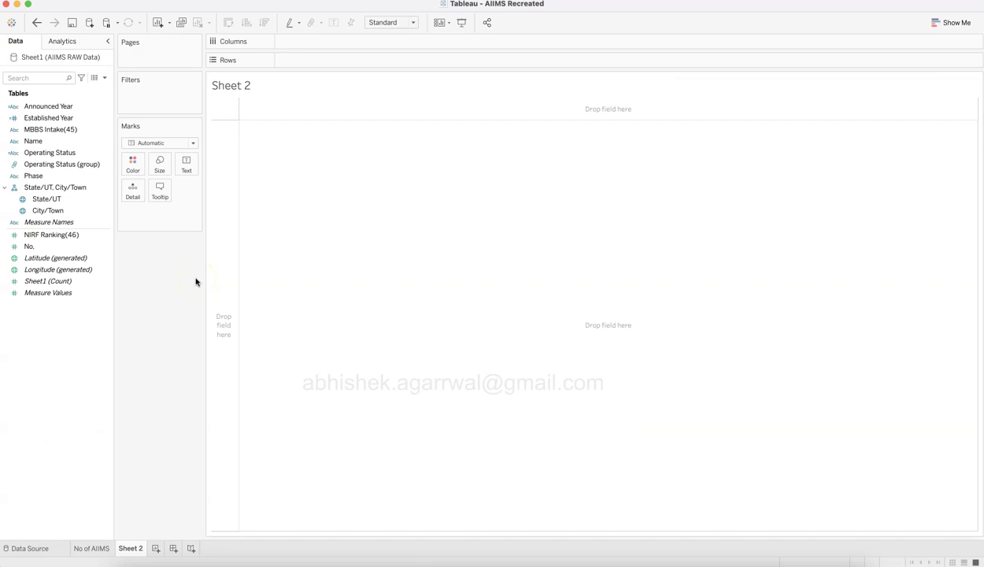
pyautogui.moveTo(77, 119); pyautogui.dragTo(322, 63)
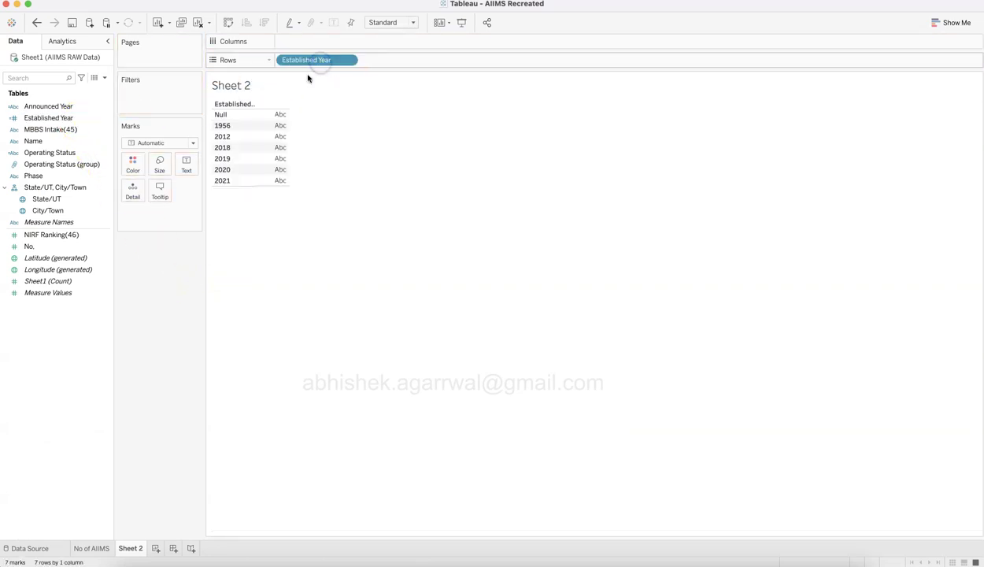
pyautogui.click(237, 129)
pyautogui.moveTo(237, 129); pyautogui.dragTo(236, 148)
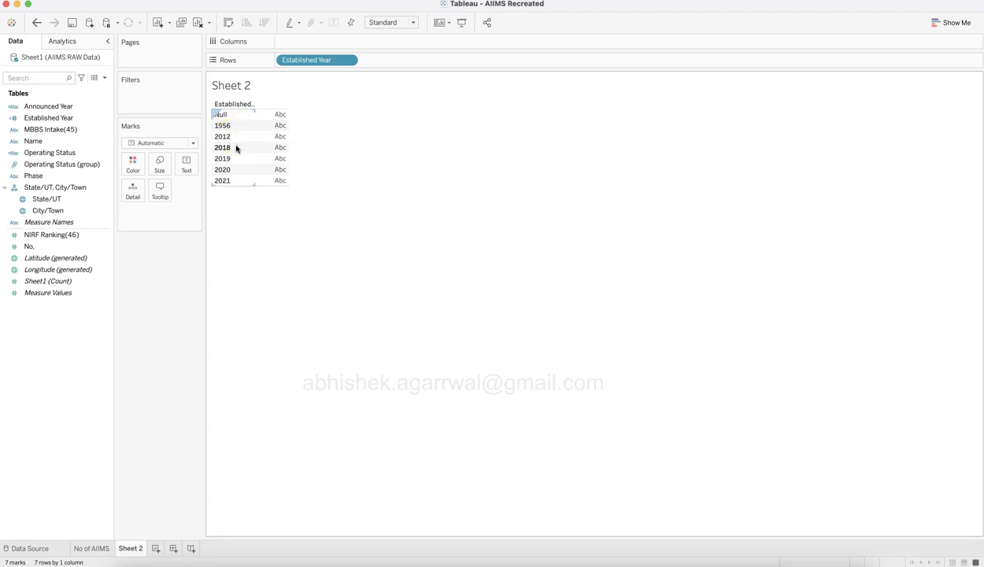
pyautogui.click(187, 288)
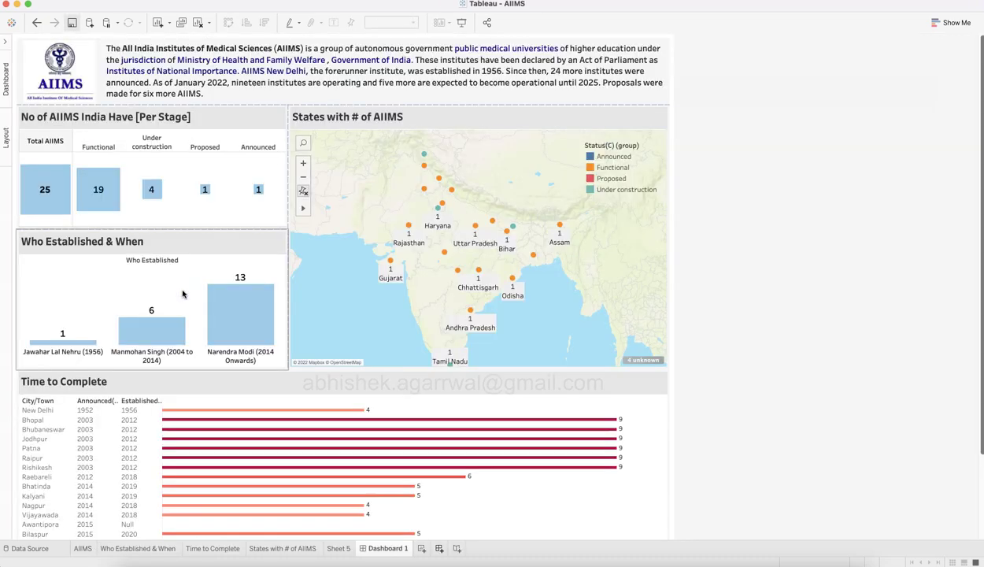
# Step: Examine the Who Established & When chart in the original dashboard, and switch to Chrome to review Wikipedia's AIIMSs and locations table
pyautogui.click(170, 313)
pyautogui.click(90, 355)
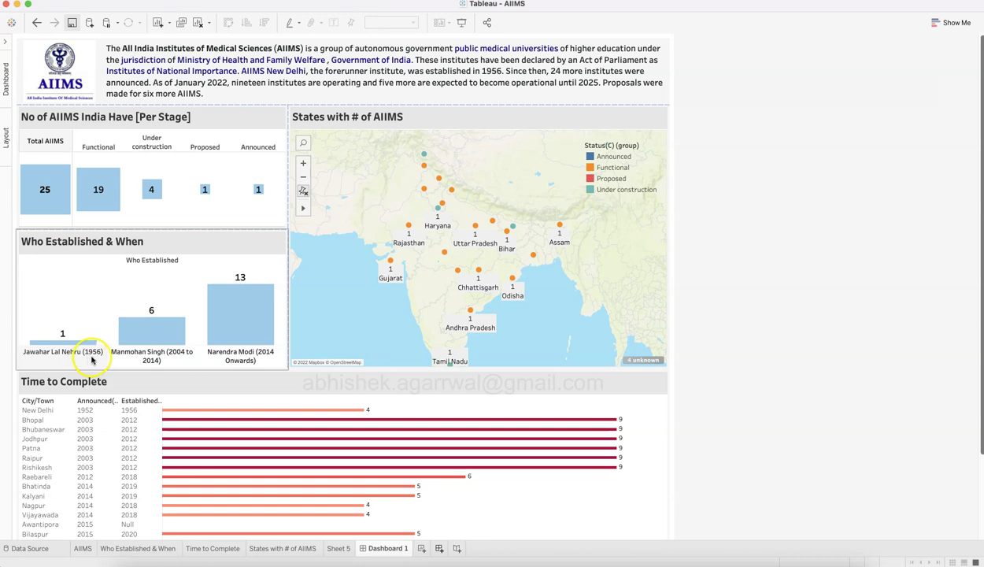
pyautogui.press('super+Tab')
pyautogui.press('super+Tab')
pyautogui.press('super+Tab')
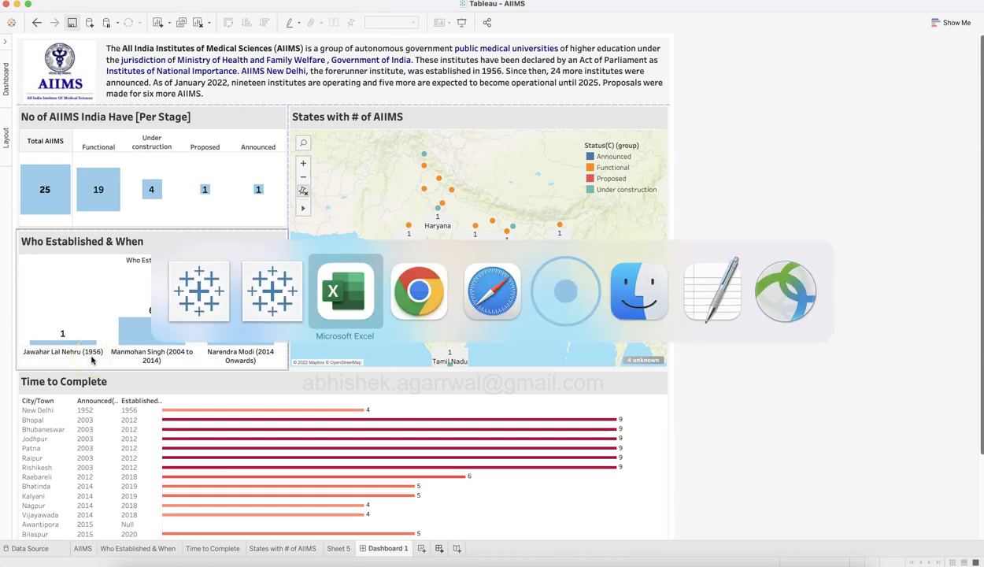
pyautogui.click(136, 9)
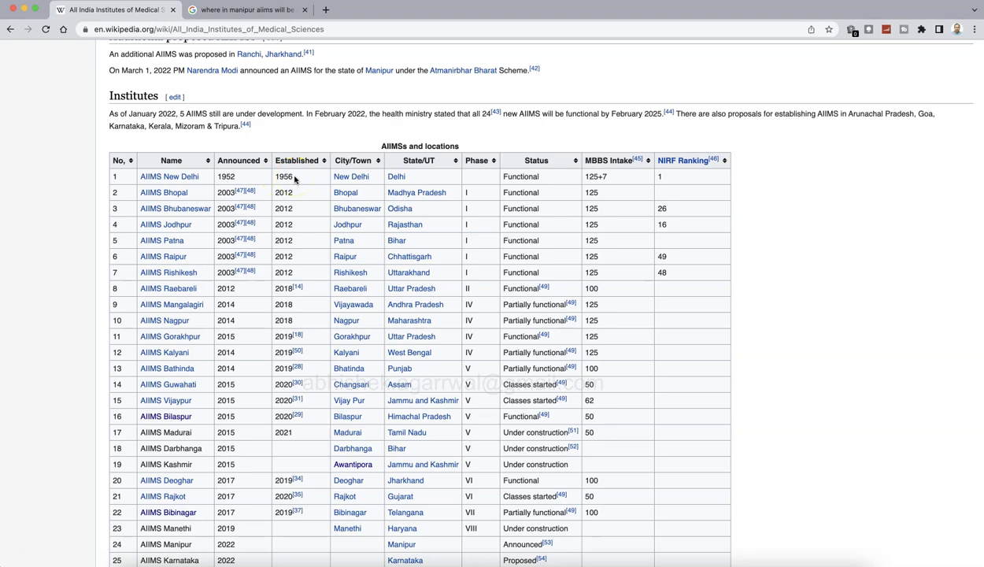
pyautogui.scroll(-15, 294, 180)
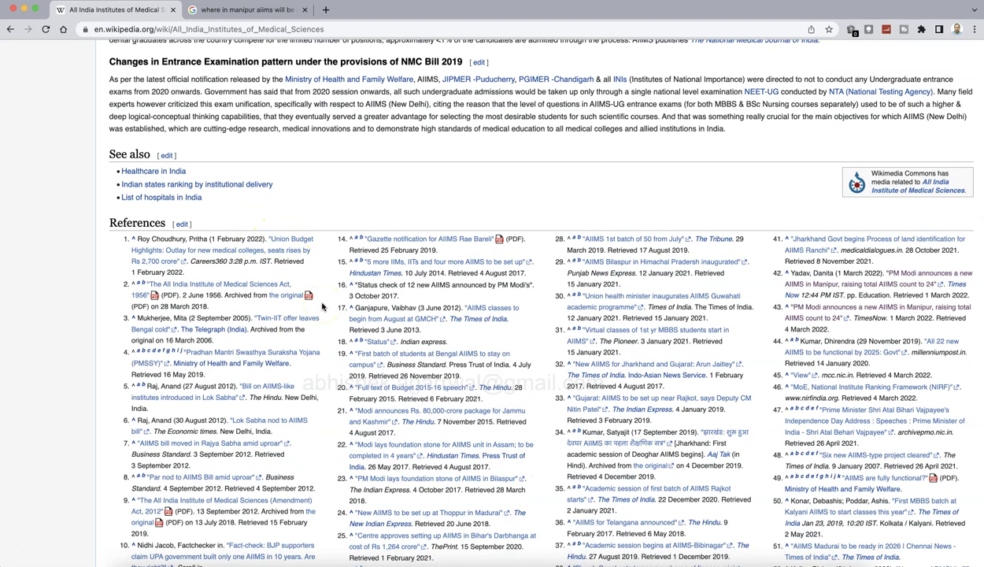
pyautogui.scroll(10, 322, 306)
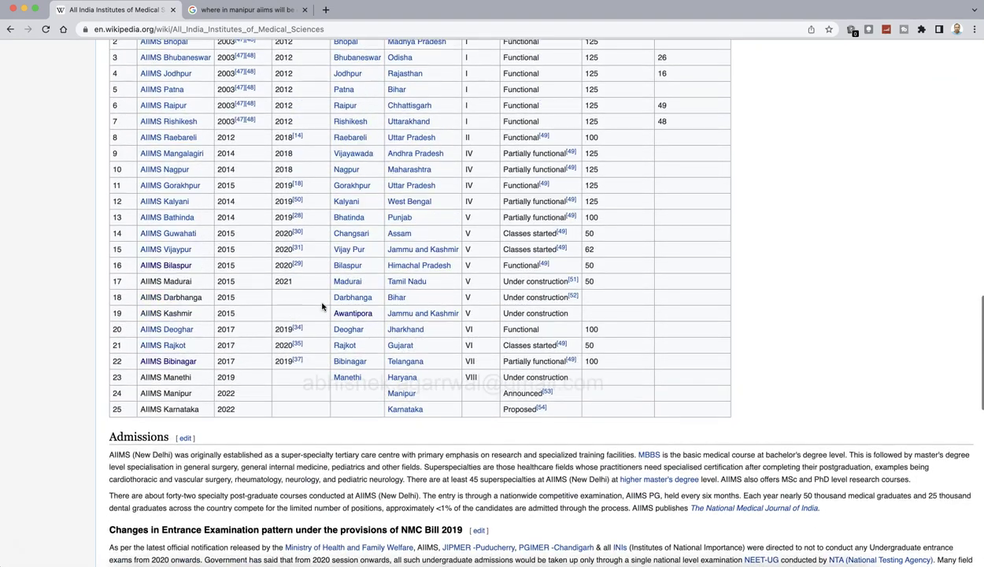
pyautogui.scroll(3, 322, 306)
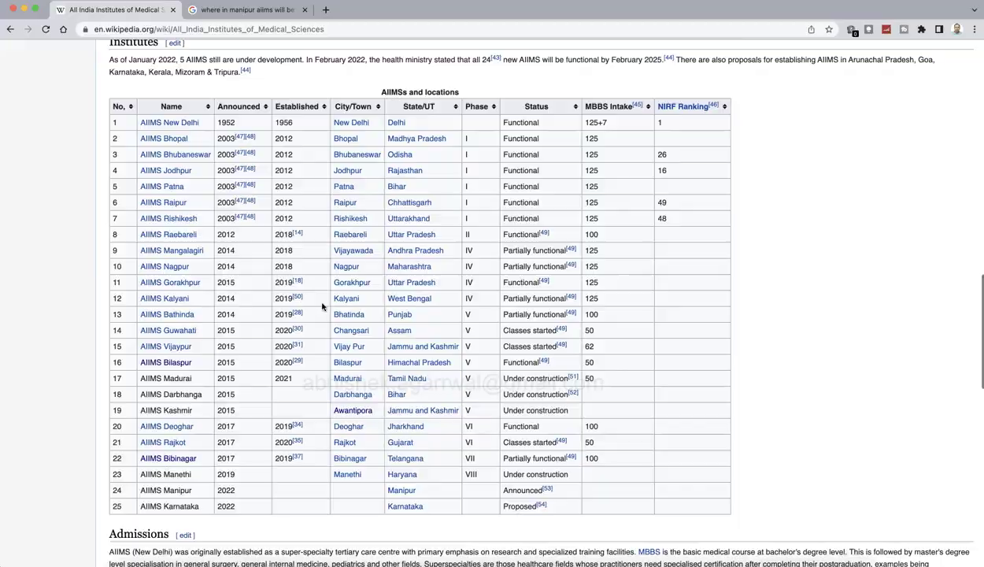
# Step: Return to the AIIMS Recreated workbook in Tableau and compare its Announced Year and Established Year fields with the Wikipedia table
pyautogui.press('super+Tab')
pyautogui.press('super+Tab')
pyautogui.press('super+Tab')
pyautogui.press('super+Tab')
pyautogui.click(94, 128)
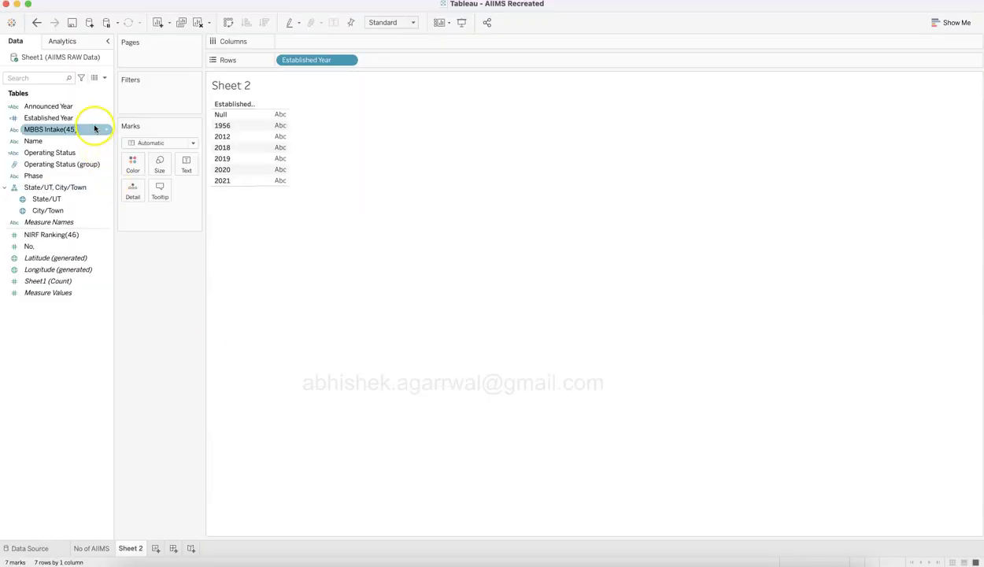
pyautogui.click(106, 119)
pyautogui.click(108, 108)
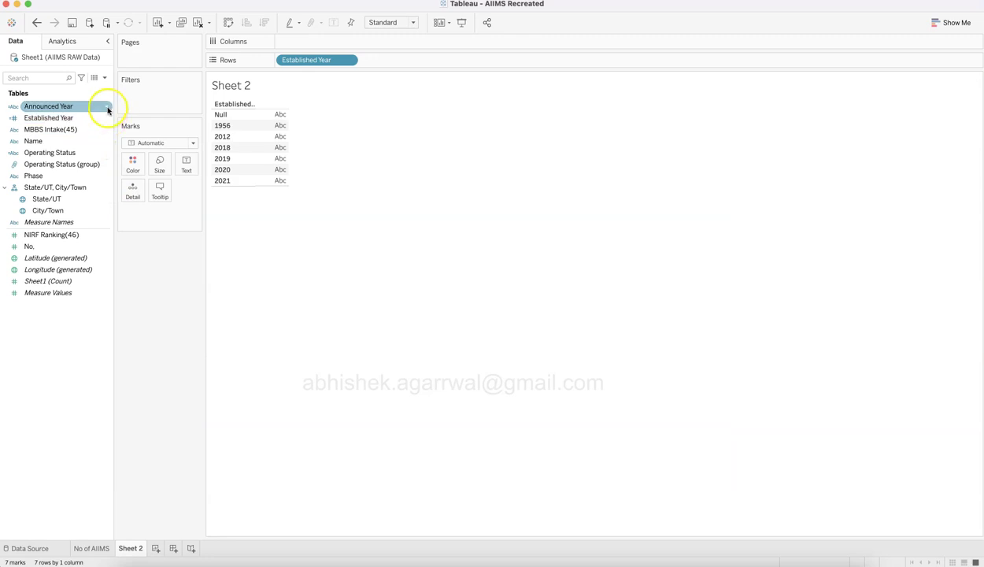
pyautogui.click(107, 118)
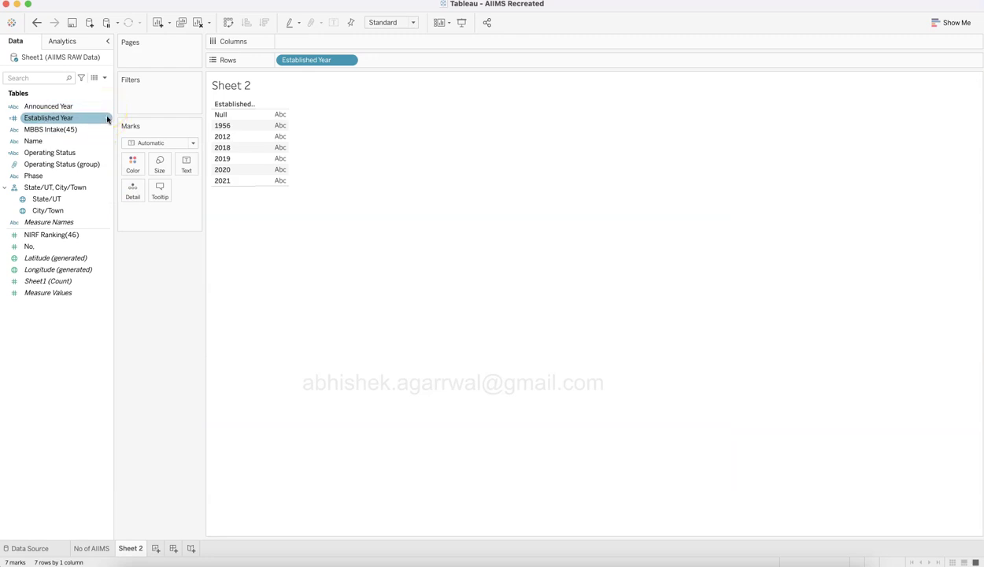
pyautogui.press('super+Tab')
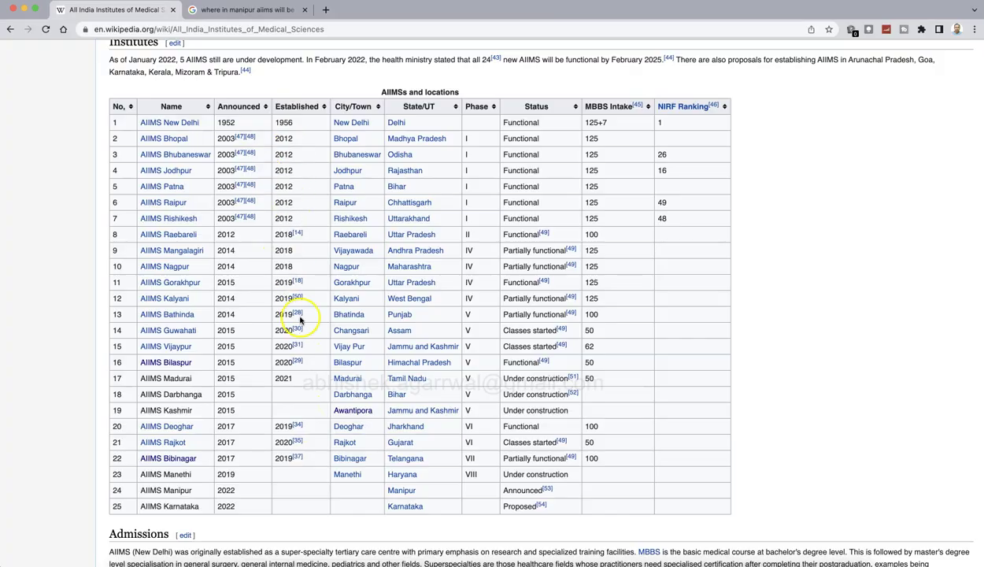
pyautogui.press('super+Tab')
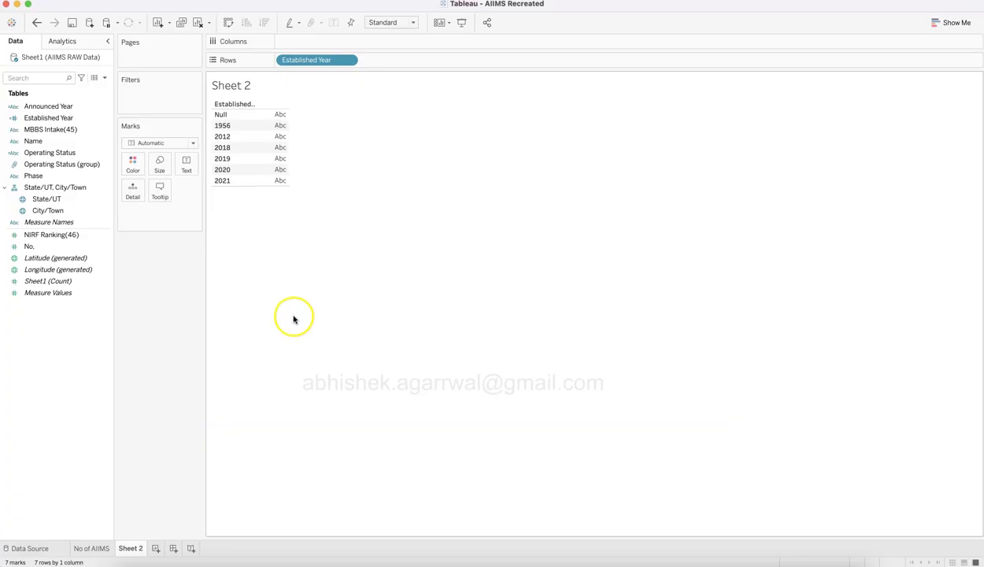
# Step: Create a group field from Established Year and group 1956 under the name Jawahar Lal Nehru (1956)
pyautogui.click(106, 119)
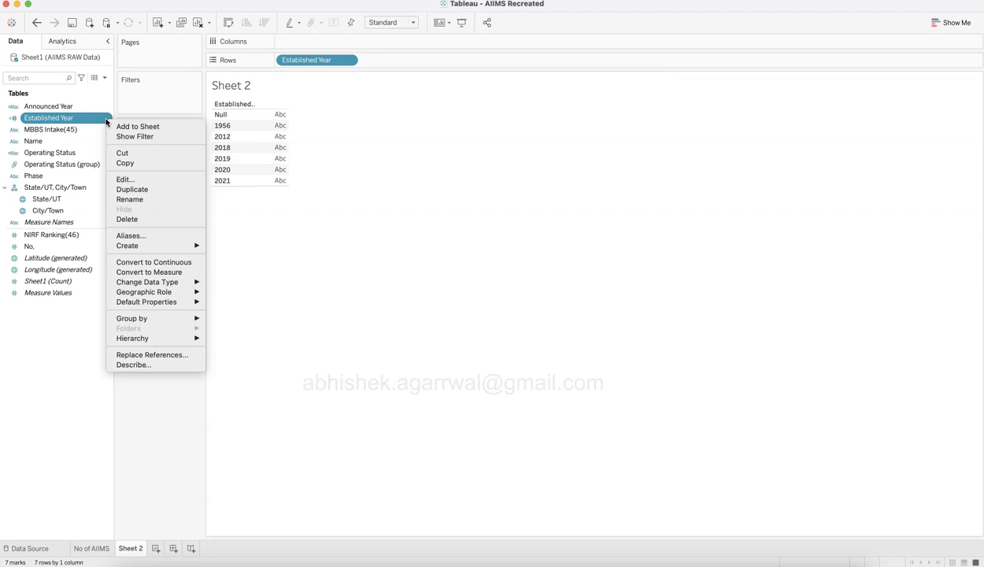
pyautogui.moveTo(175, 245)
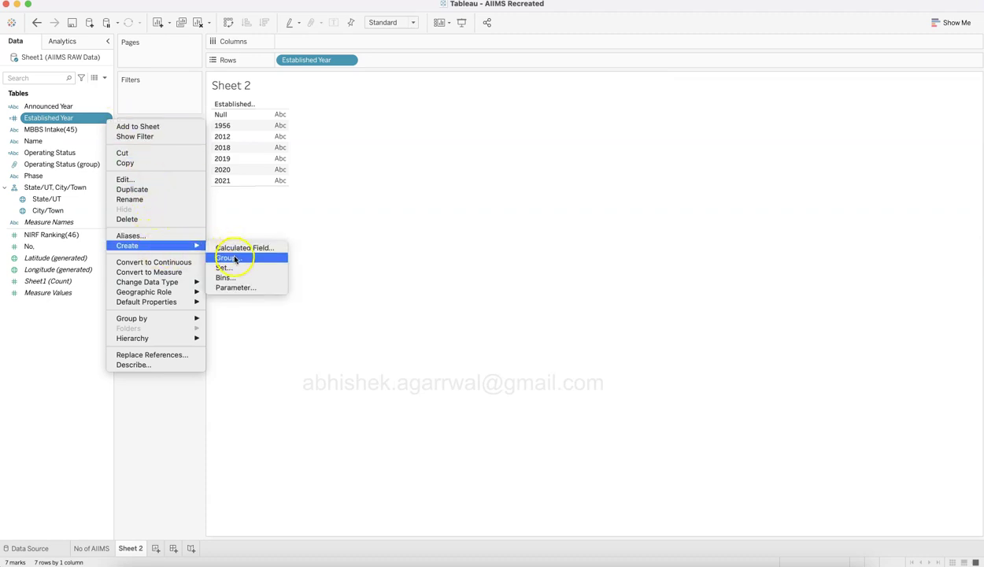
pyautogui.click(228, 258)
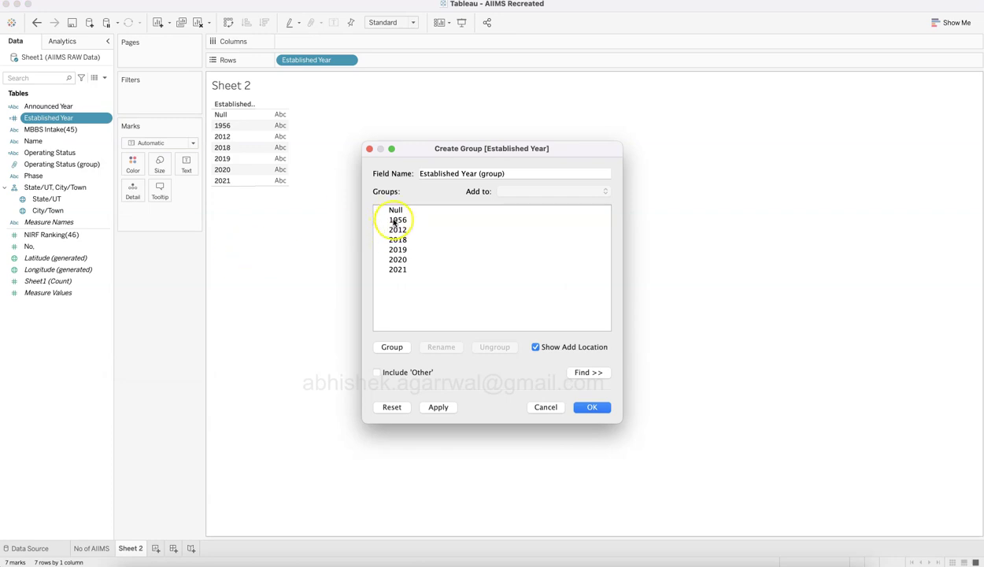
pyautogui.click(396, 221)
pyautogui.click(393, 348)
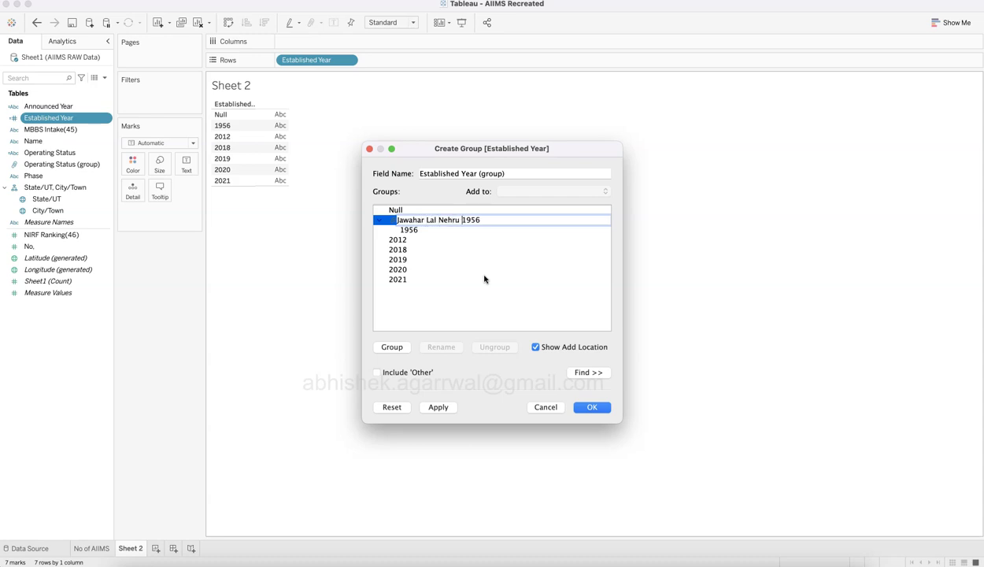
pyautogui.click(483, 279)
# Step: Group the year 2012 under the name Dr. Manmohan Singh and collapse that group
pyautogui.click(432, 243)
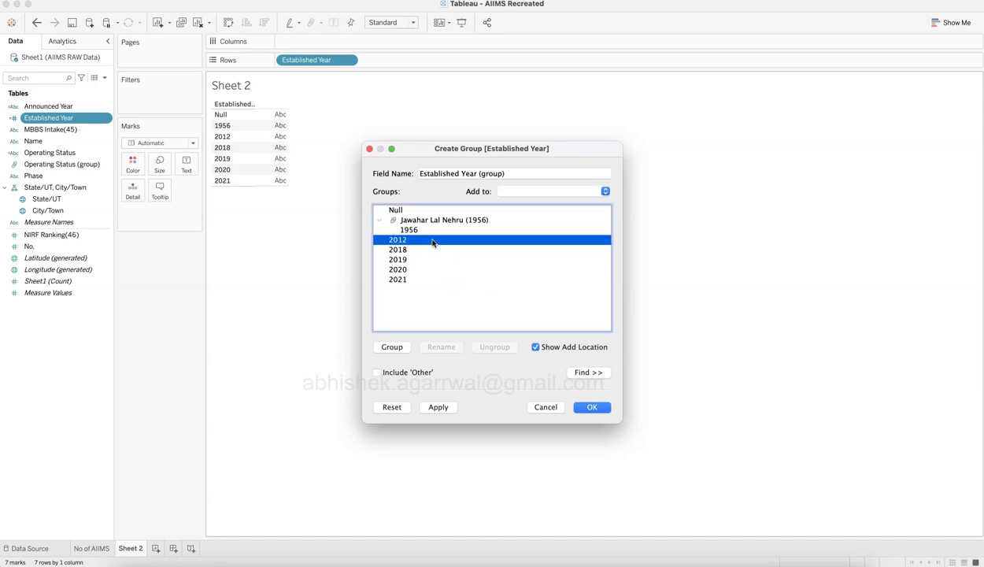
pyautogui.rightClick(432, 243)
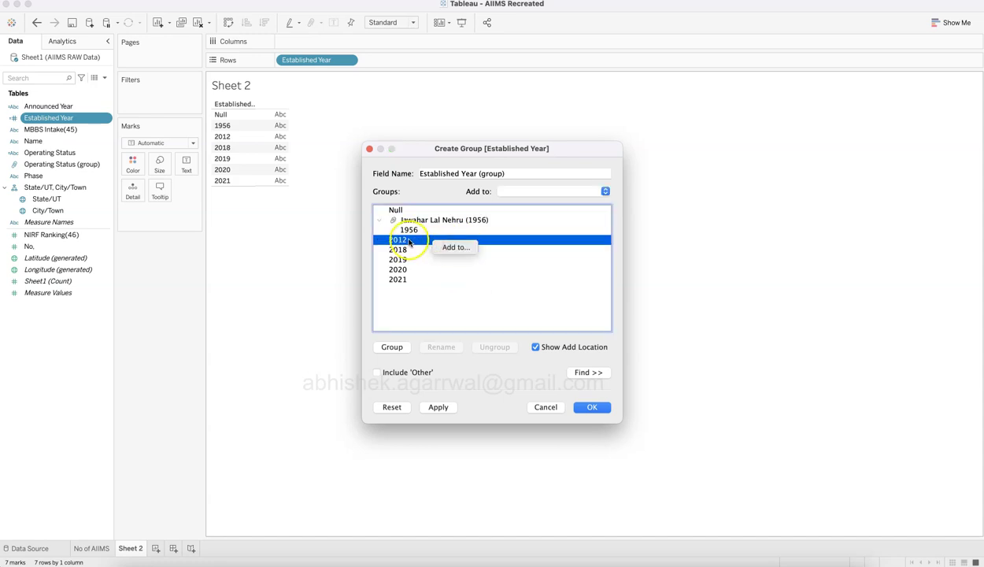
pyautogui.click(400, 351)
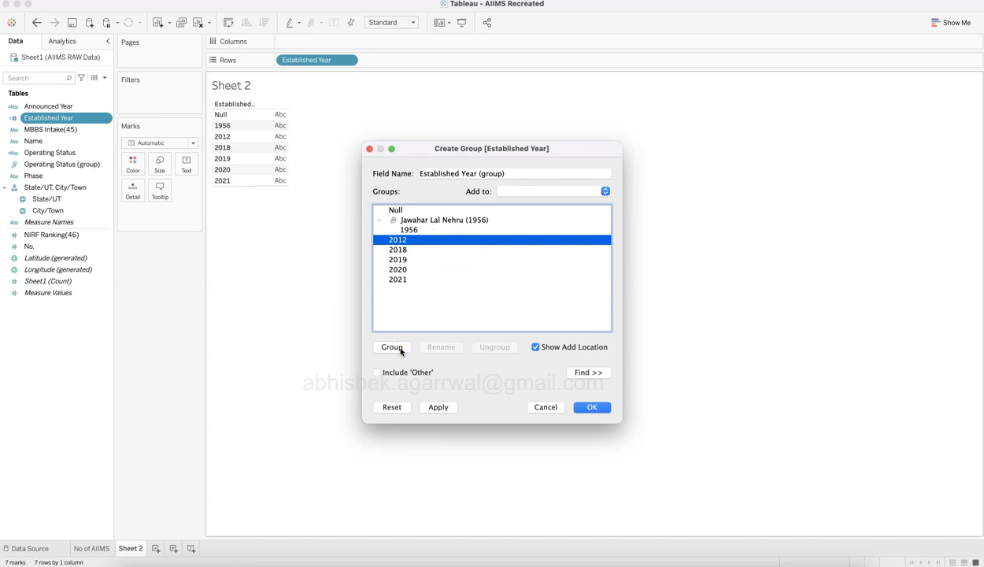
pyautogui.click(392, 347)
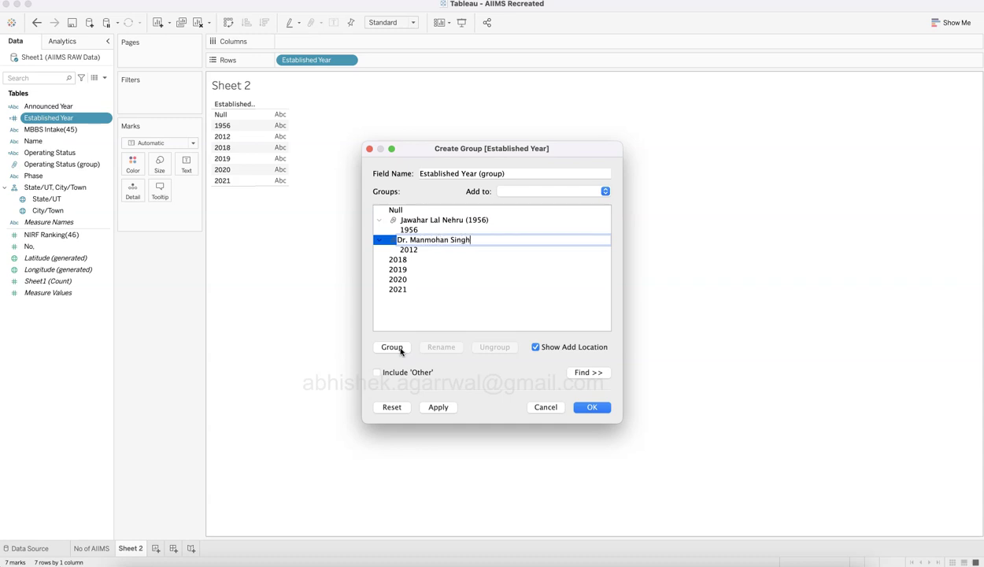
pyautogui.press('Return')
pyautogui.click(378, 240)
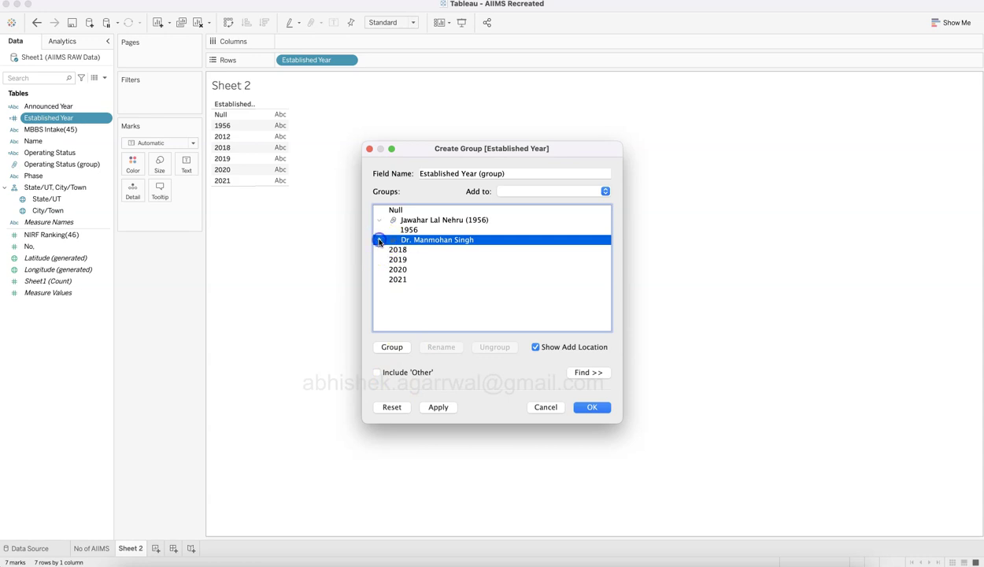
# Step: Group the years 2018 to 2021, enter Narendra Modi (2014 Onwards) as the group name, and save the new group field
pyautogui.click(388, 251)
pyautogui.hotkey('shift', 'Down')
pyautogui.hotkey('shift', 'Down')
pyautogui.hotkey('shift', 'Down')
pyautogui.click(392, 347)
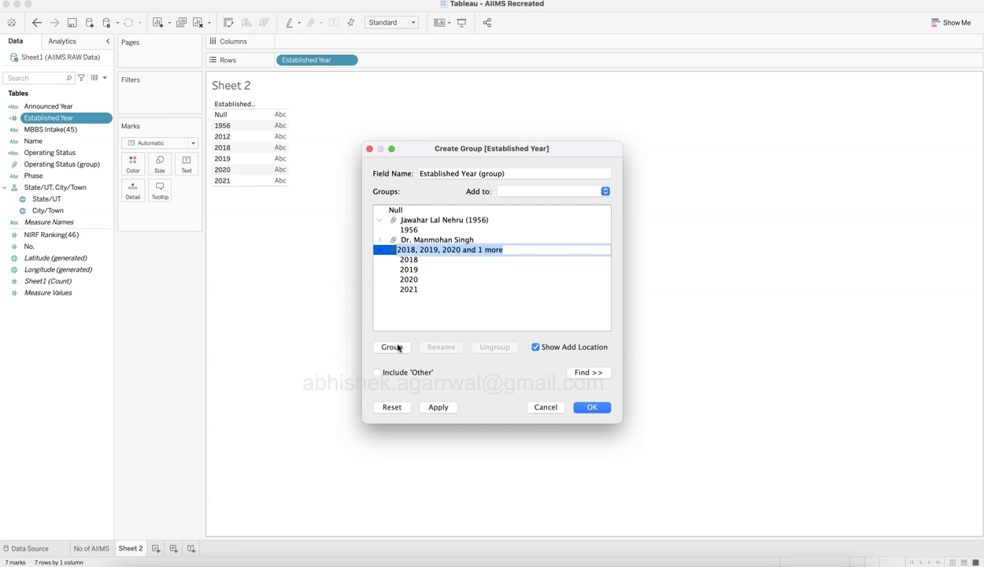
pyautogui.write('Narendra Modi (2014 Onwards')
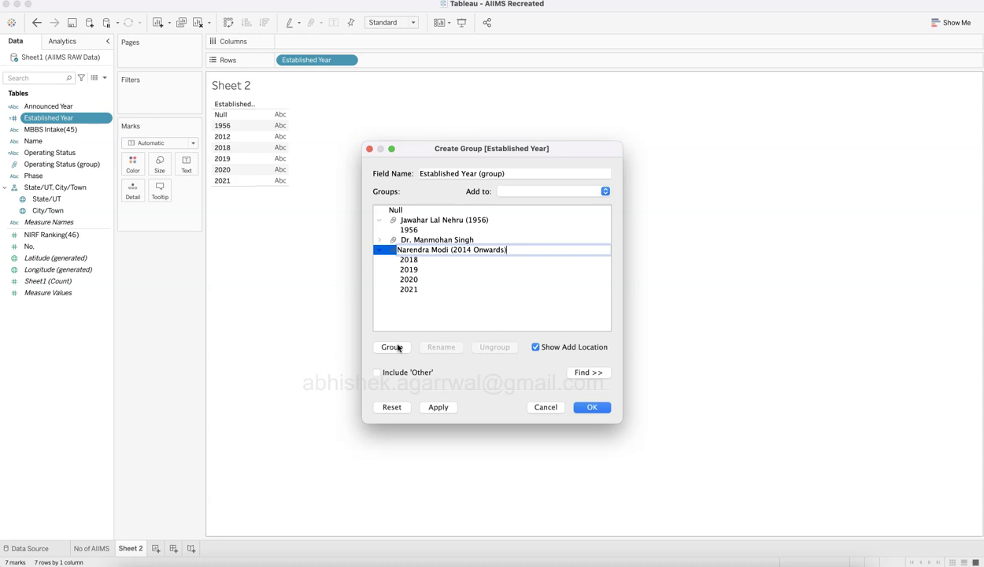
pyautogui.click(592, 407)
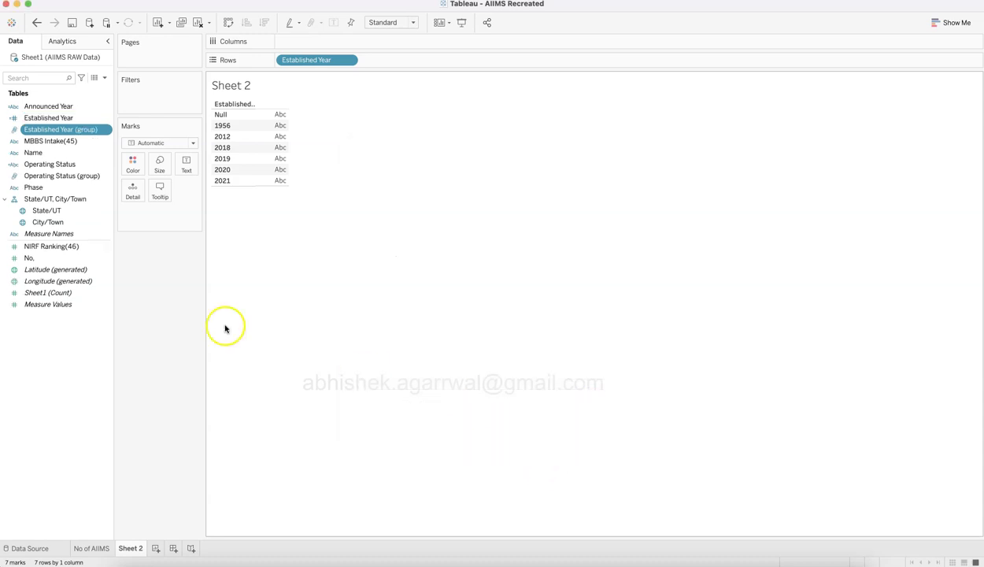
# Step: Replace Established Year in the view with Established Year (group) and place the group field on Columns
pyautogui.moveTo(72, 130); pyautogui.dragTo(423, 60)
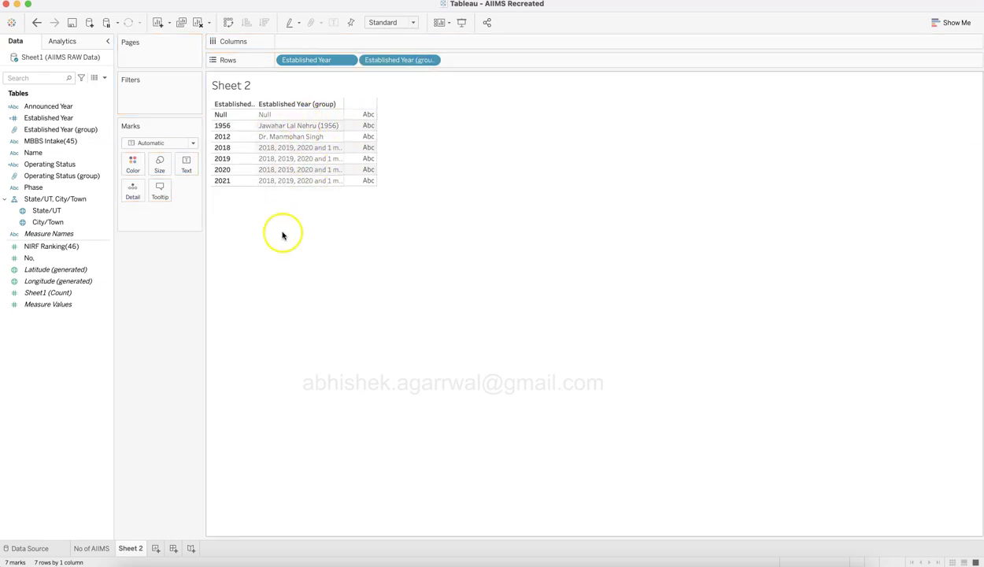
pyautogui.moveTo(322, 60); pyautogui.dragTo(176, 292)
pyautogui.moveTo(308, 59); pyautogui.dragTo(318, 42)
pyautogui.click(70, 110)
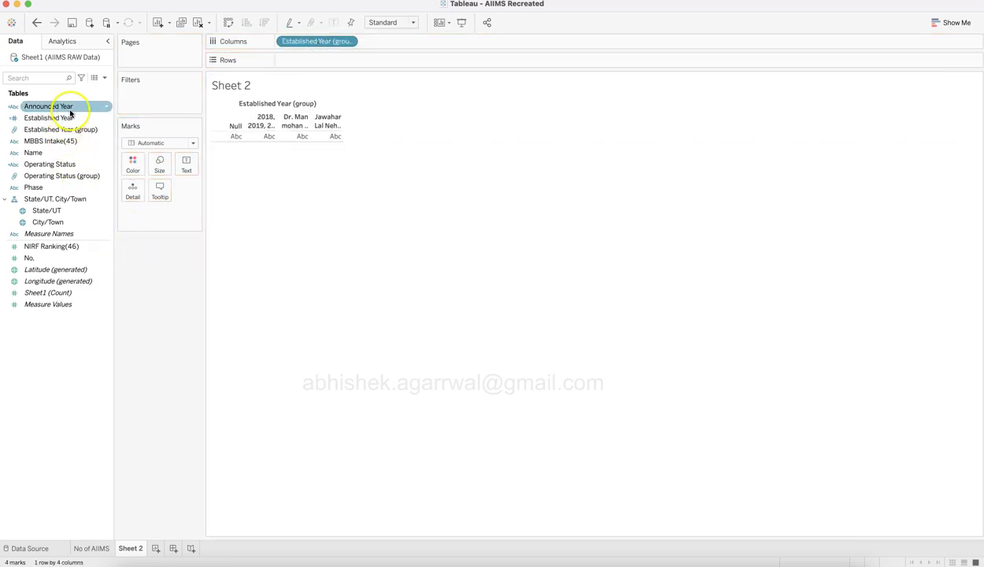
# Step: Show the Name field as text in the view and aggregate it as a Count
pyautogui.moveTo(67, 153); pyautogui.dragTo(186, 169)
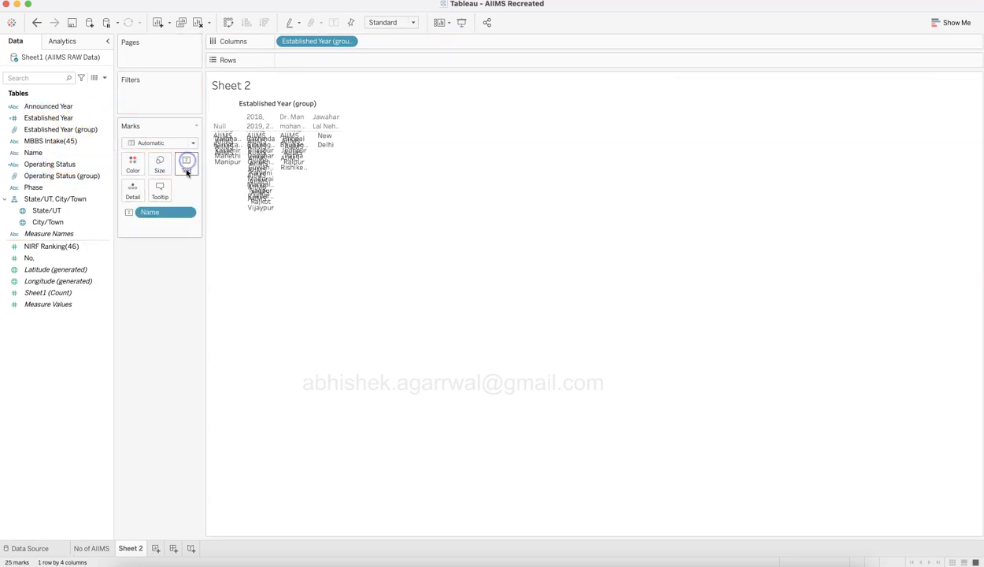
pyautogui.click(188, 213)
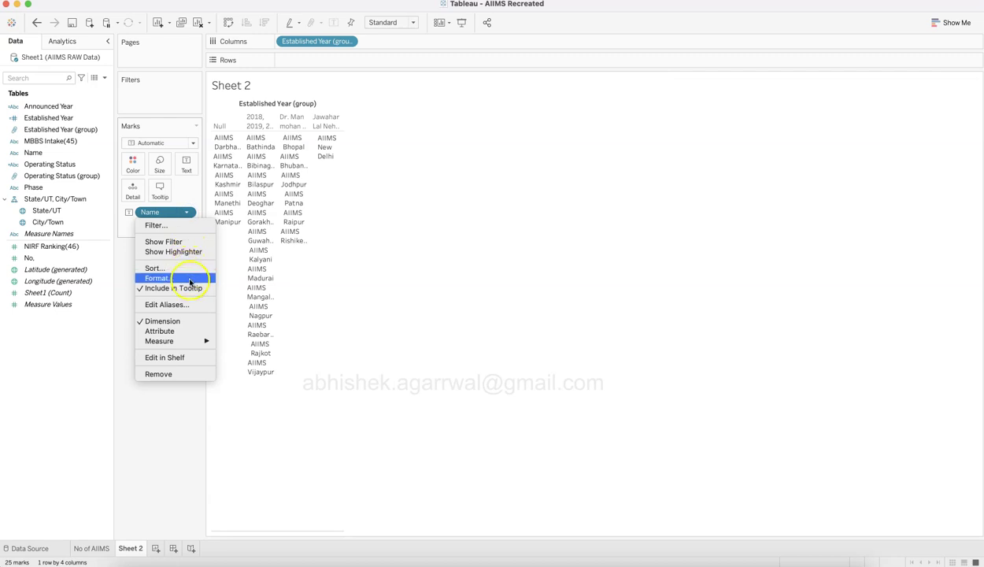
pyautogui.moveTo(201, 341)
pyautogui.click(236, 363)
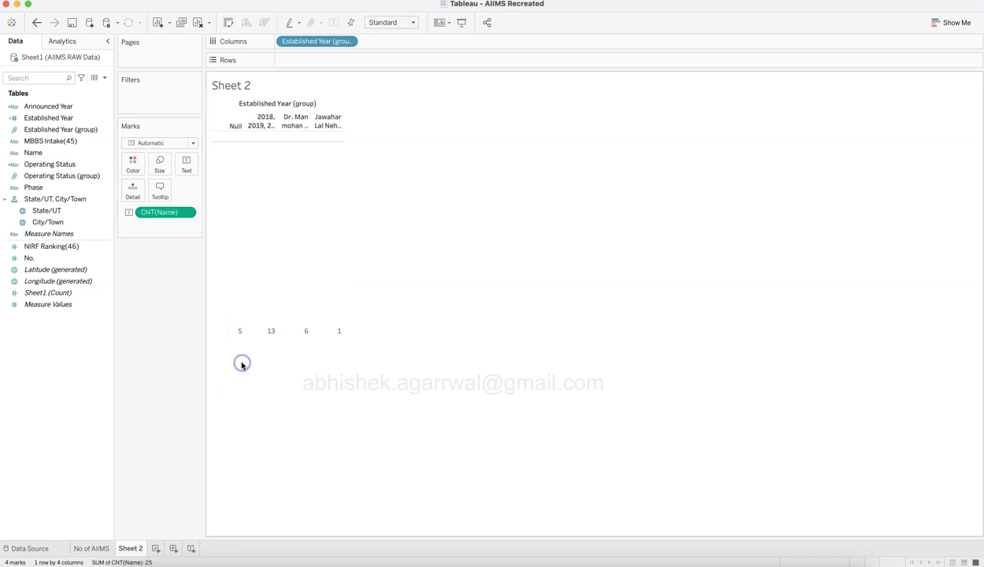
# Step: Plot the count of Name as bars on Rows, sorted in descending order and fitted to Entire View
pyautogui.click(173, 142)
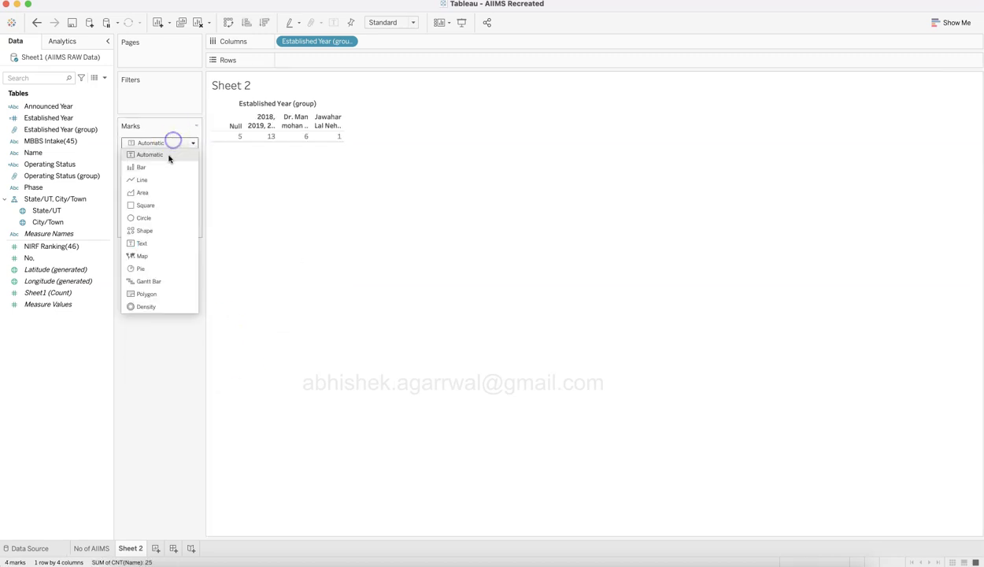
pyautogui.click(167, 165)
pyautogui.moveTo(162, 211); pyautogui.dragTo(326, 60)
pyautogui.click(266, 23)
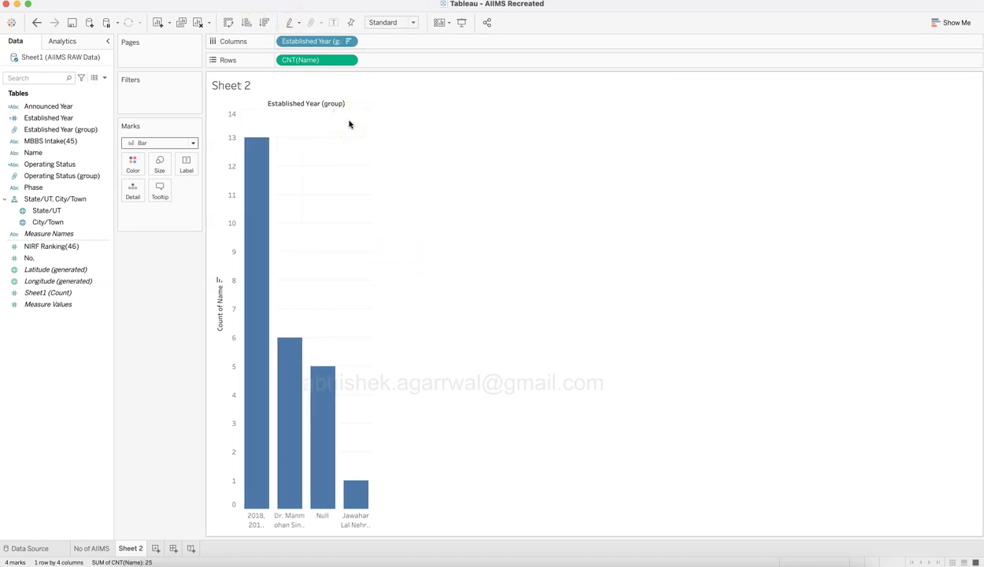
pyautogui.click(411, 22)
pyautogui.click(403, 60)
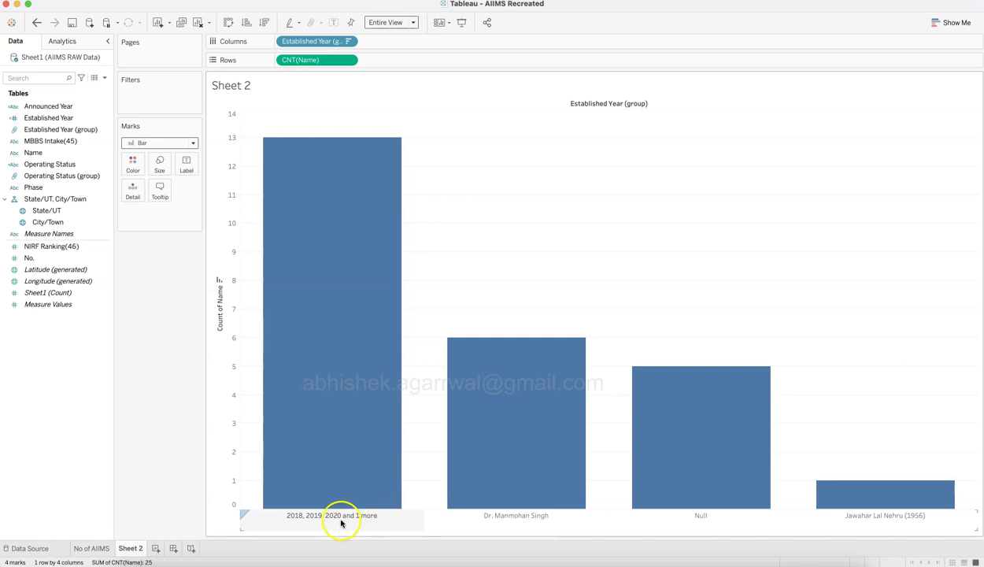
# Step: Edit Established Year (group) and rename the "2018, 2019, 2020 and 1 more" group as Narendra Modi (2014 Onwards
pyautogui.rightClick(108, 134)
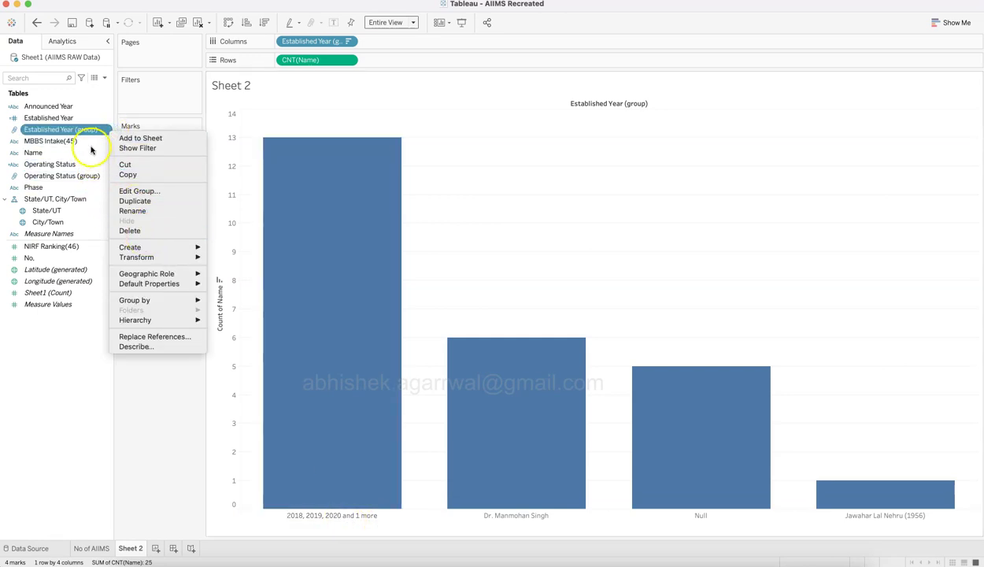
pyautogui.click(155, 192)
pyautogui.click(475, 240)
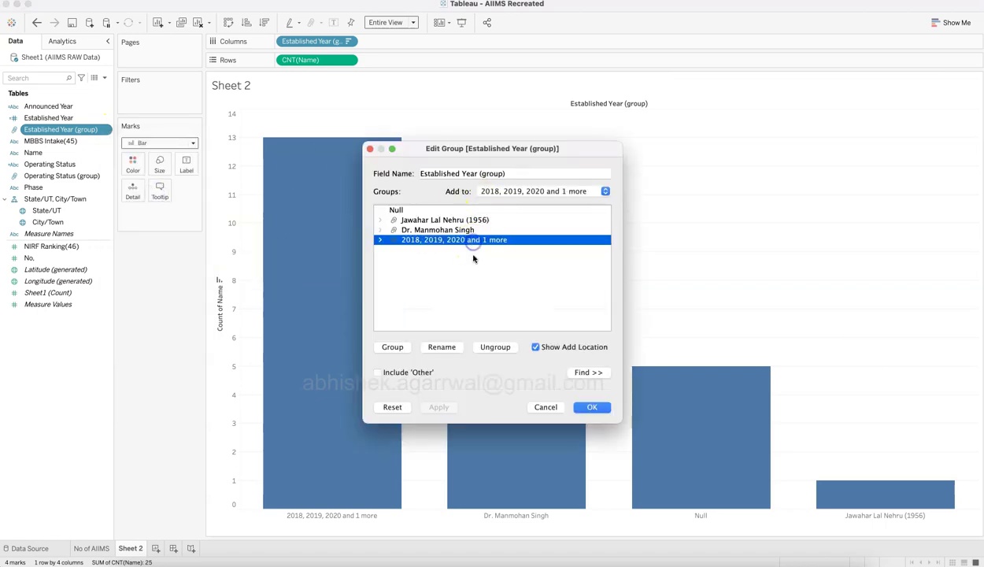
pyautogui.click(453, 347)
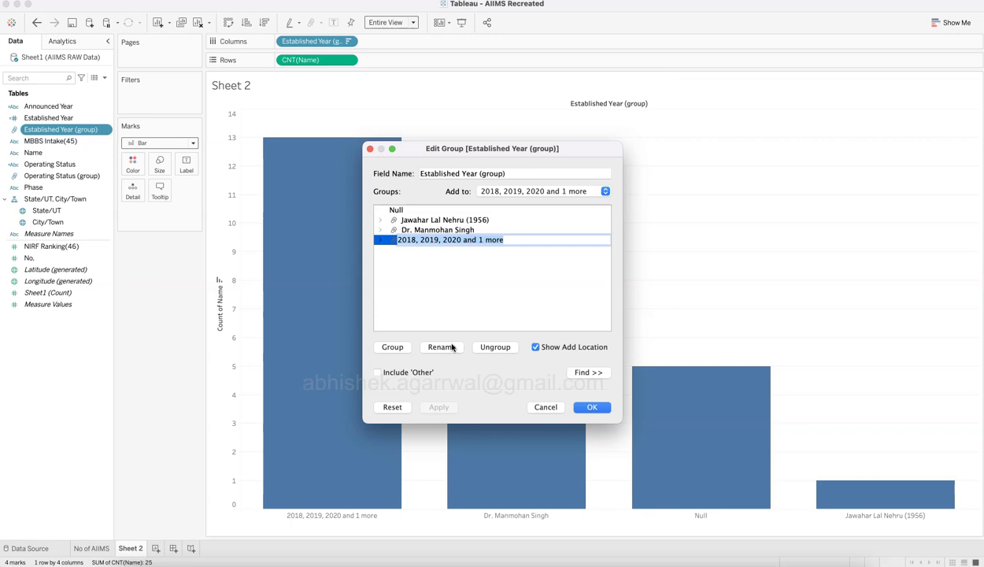
pyautogui.press('Left')
pyautogui.press('super+a')
pyautogui.write('Nare')
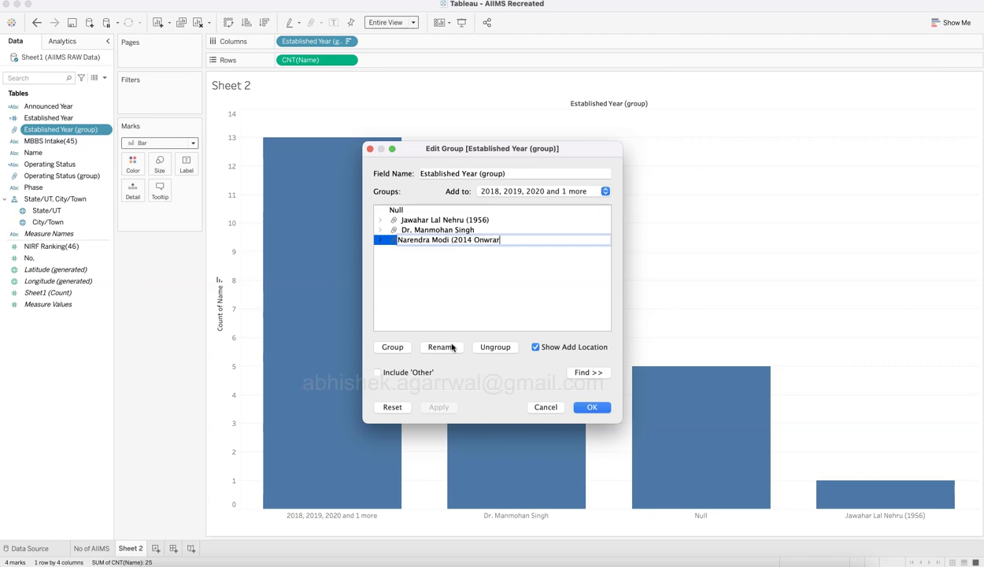
pyautogui.write('s')
pyautogui.press('Return')
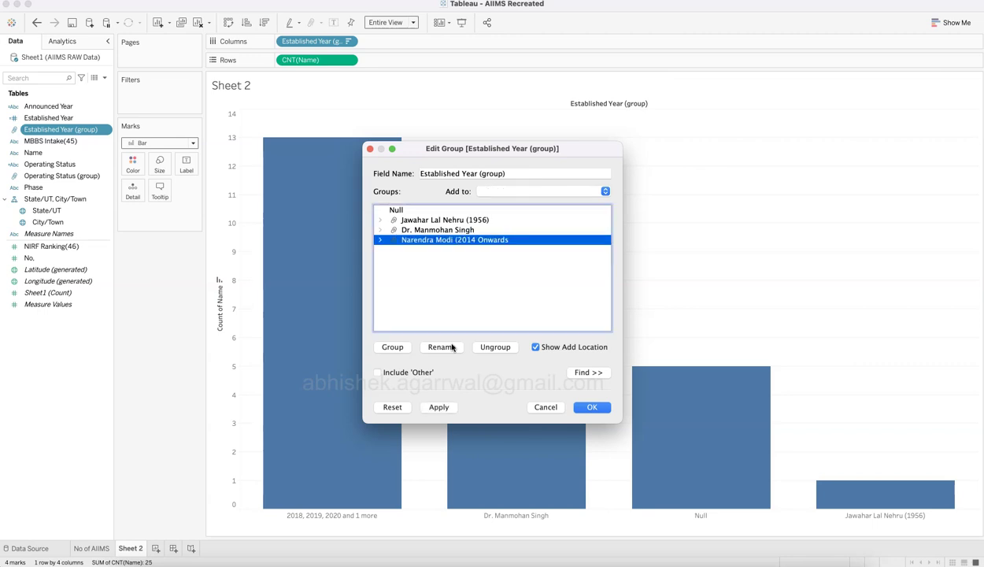
# Step: Correct the group name to Narendra Modi (2014 Onwards) with its closing parenthesis and save the group
pyautogui.click(441, 346)
pyautogui.click(520, 240)
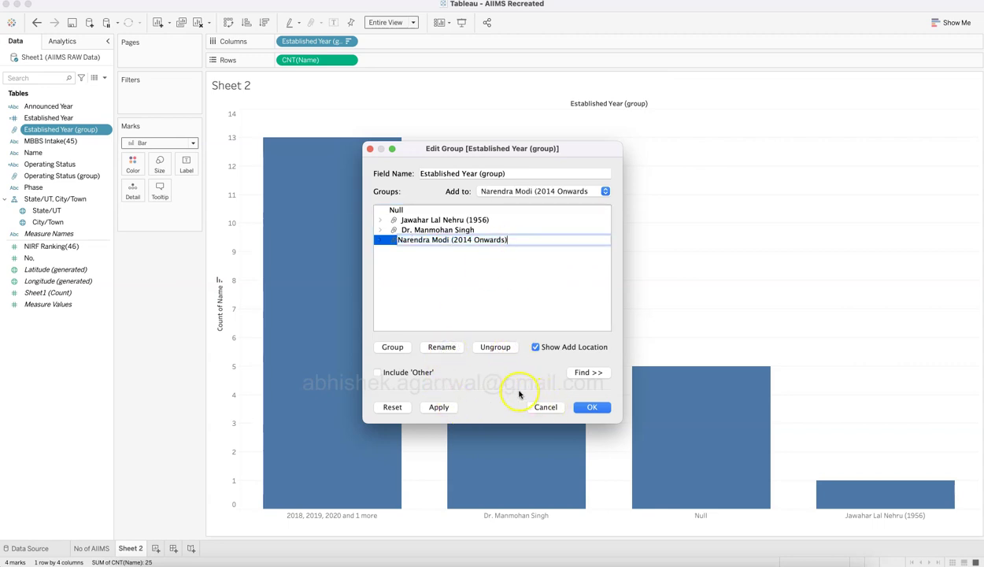
pyautogui.click(519, 285)
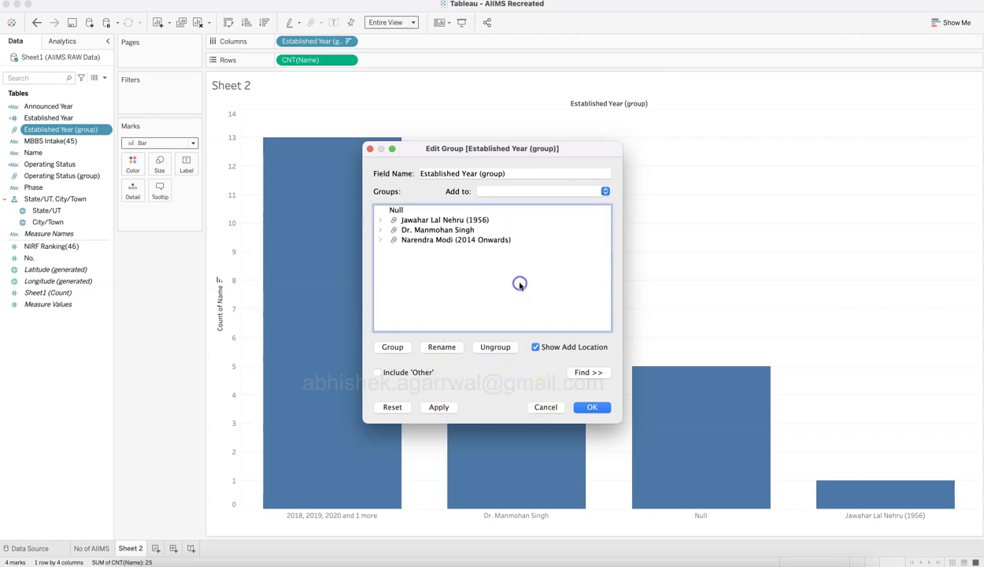
pyautogui.click(600, 409)
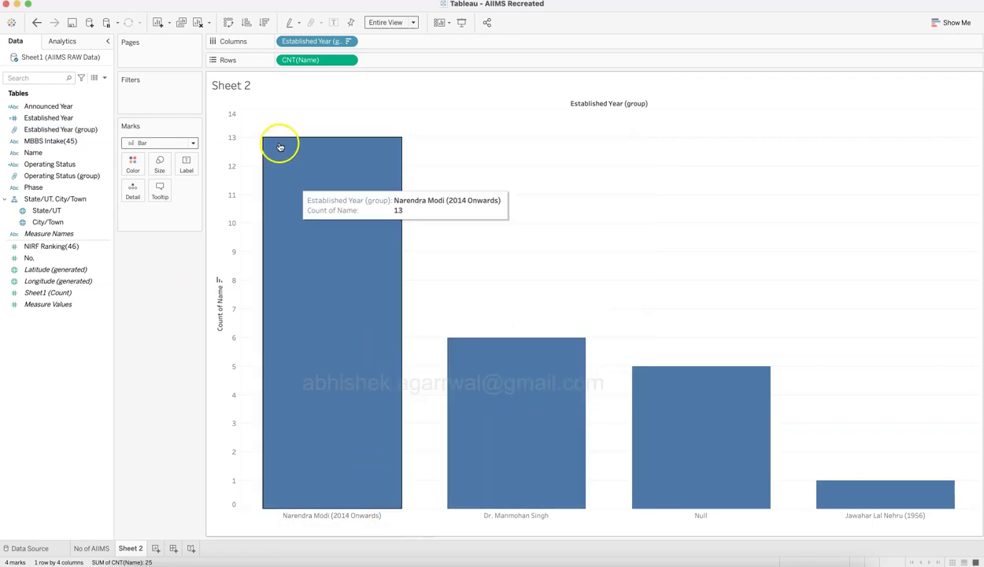
# Step: Show mark labels on the bars and hide the Count of Name axis header
pyautogui.click(397, 26)
pyautogui.click(398, 28)
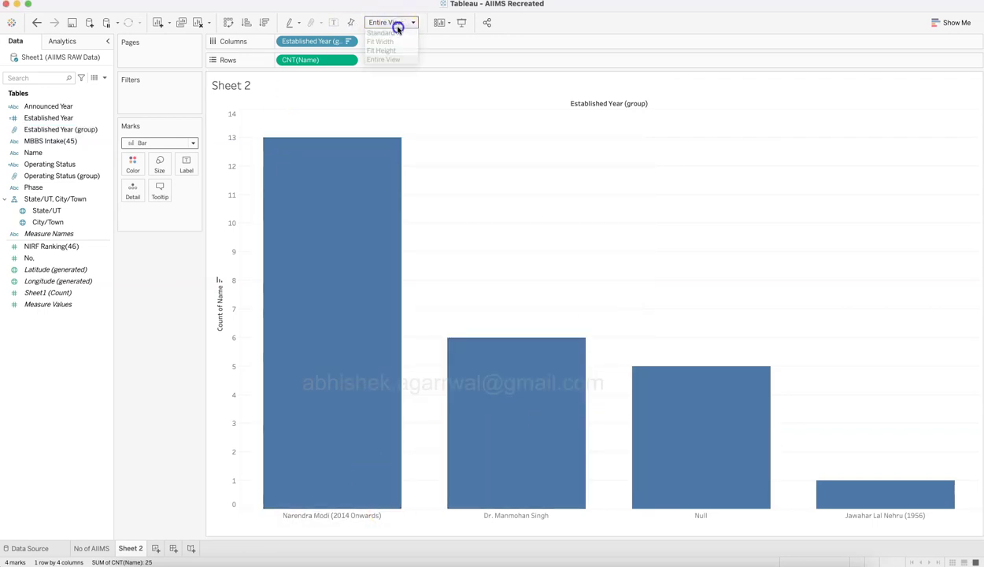
pyautogui.click(186, 164)
pyautogui.click(214, 190)
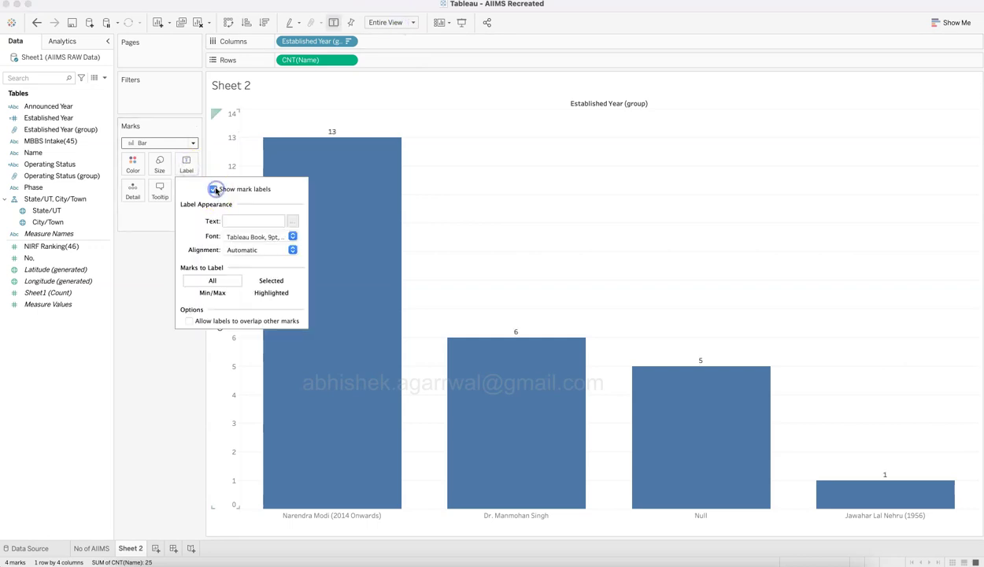
pyautogui.click(186, 417)
pyautogui.rightClick(231, 350)
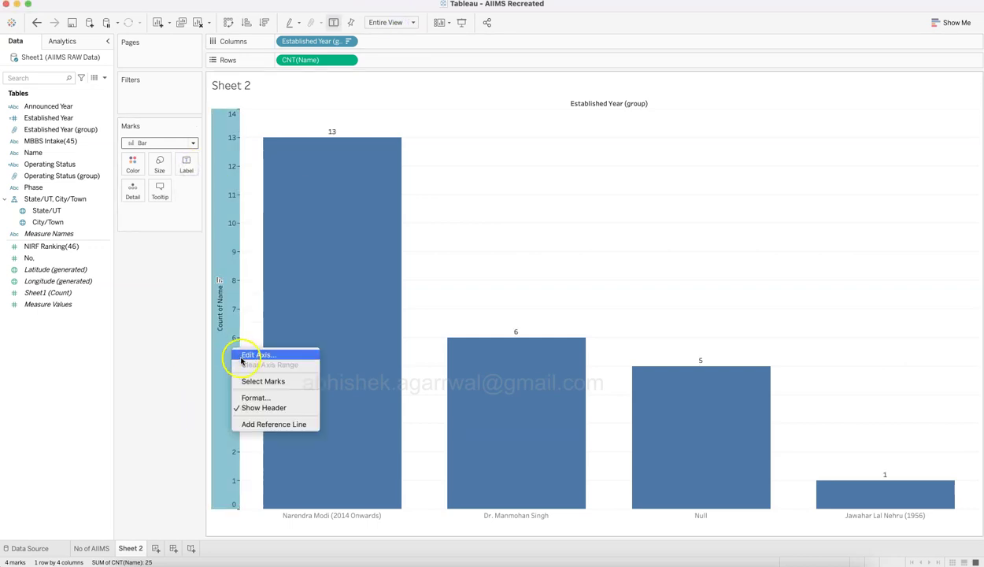
pyautogui.click(257, 408)
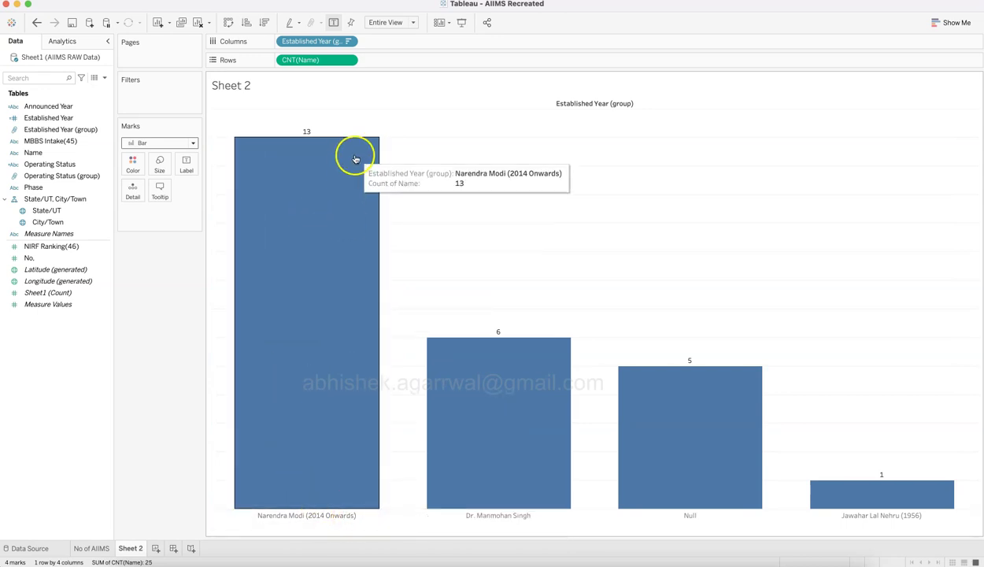
# Step: Change the color of the bars to light blue
pyautogui.click(133, 167)
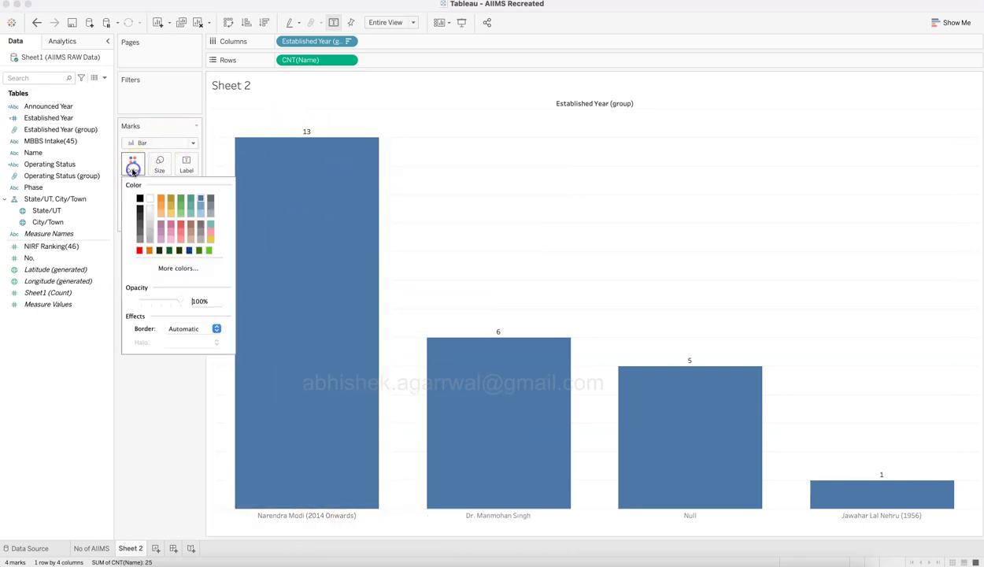
pyautogui.click(201, 212)
pyautogui.click(174, 431)
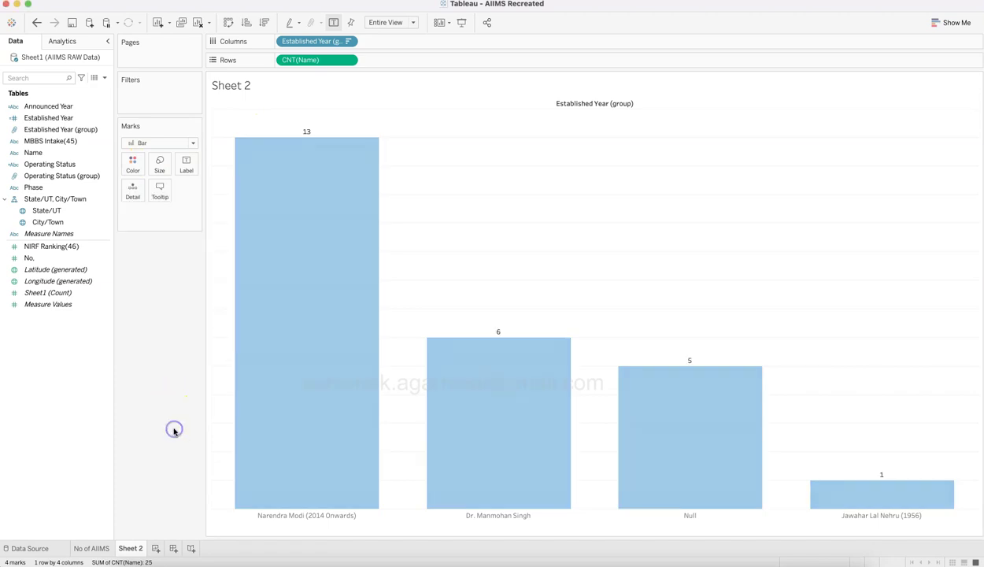
pyautogui.press('super+Tab')
pyautogui.press('super+Tab')
pyautogui.press('super+Tab')
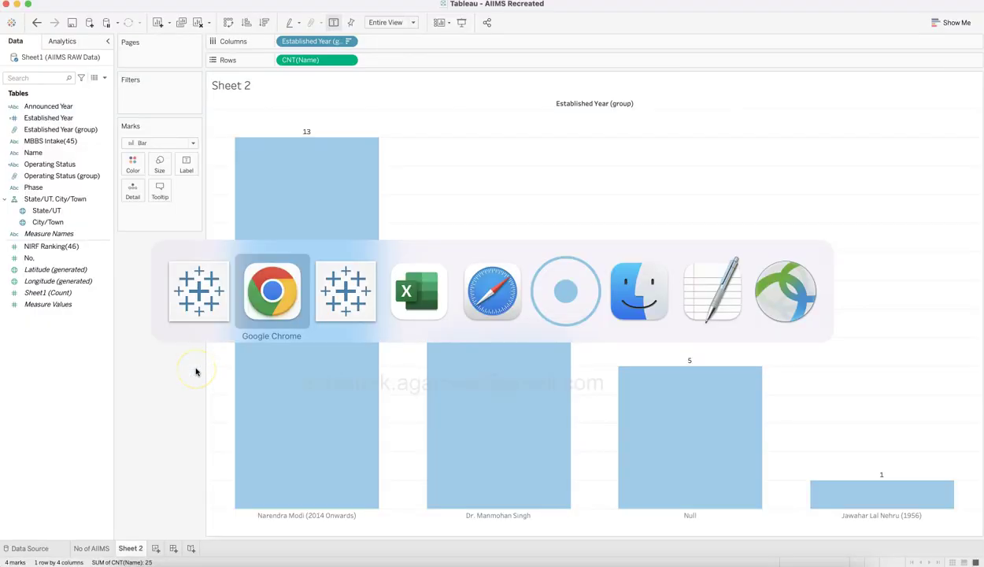
pyautogui.press('super+Tab')
pyautogui.press('super+Tab')
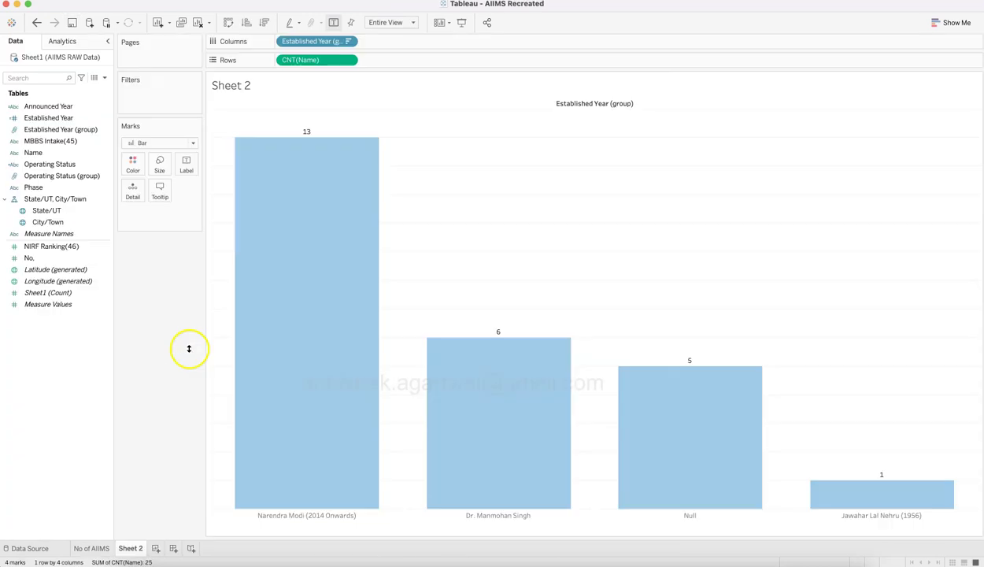
# Step: Open the label settings for the bar chart's marks
pyautogui.click(186, 165)
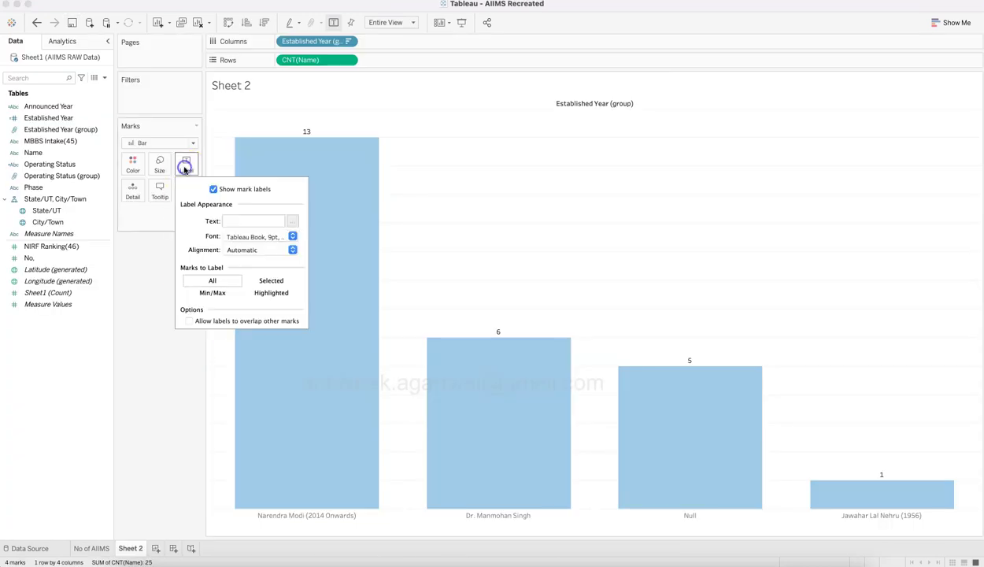
# Step: Set the bar chart's mark labels to a 12 pt bold font
pyautogui.click(254, 236)
pyautogui.click(249, 270)
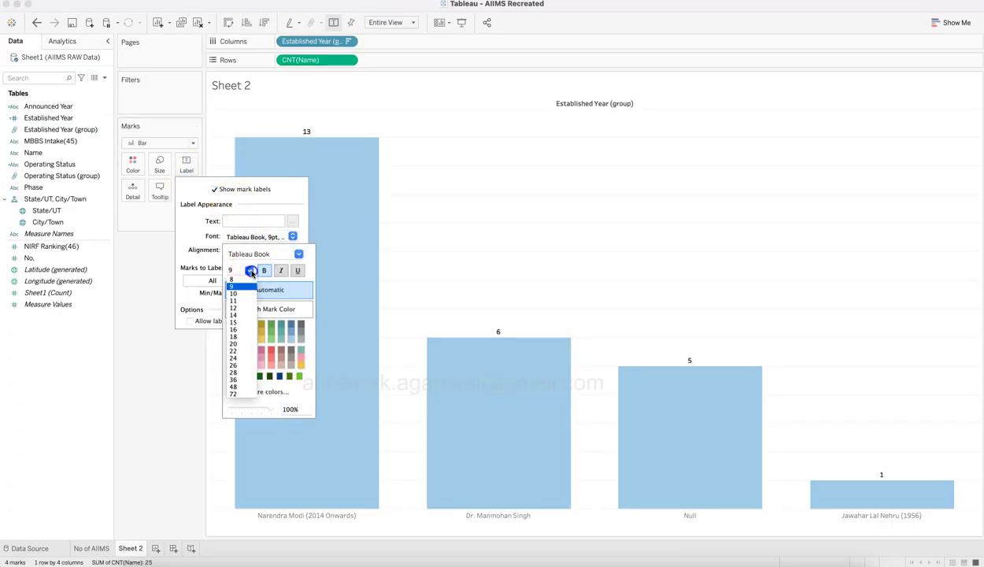
pyautogui.click(248, 313)
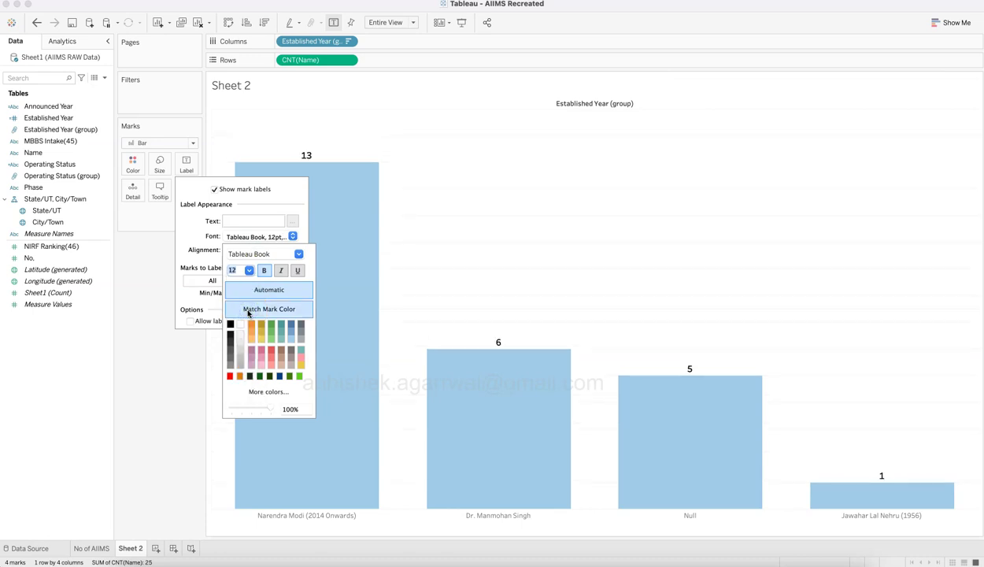
pyautogui.click(164, 412)
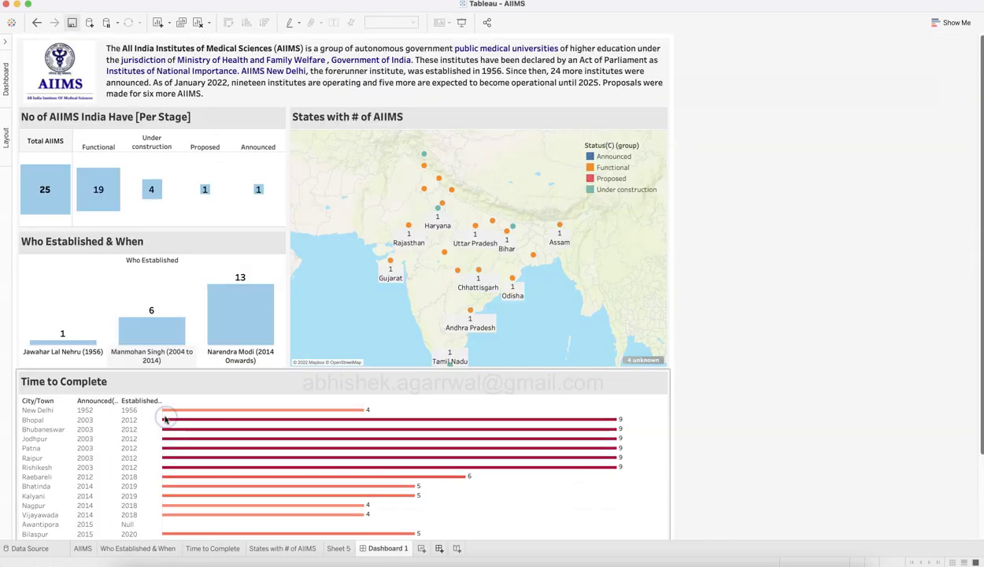
pyautogui.click(91, 305)
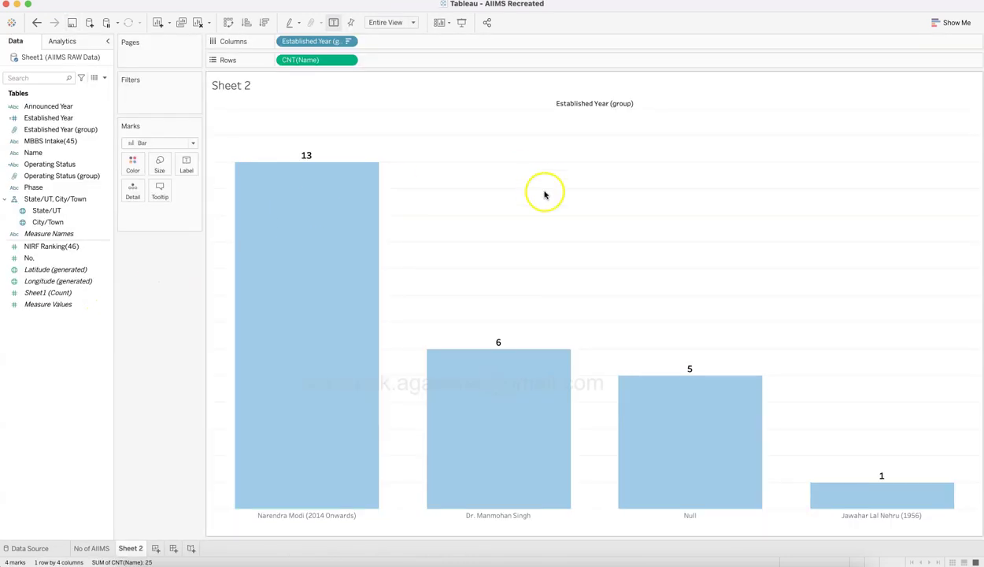
# Step: Open the line formatting for the chart and set the sheet's zero lines to None
pyautogui.rightClick(544, 192)
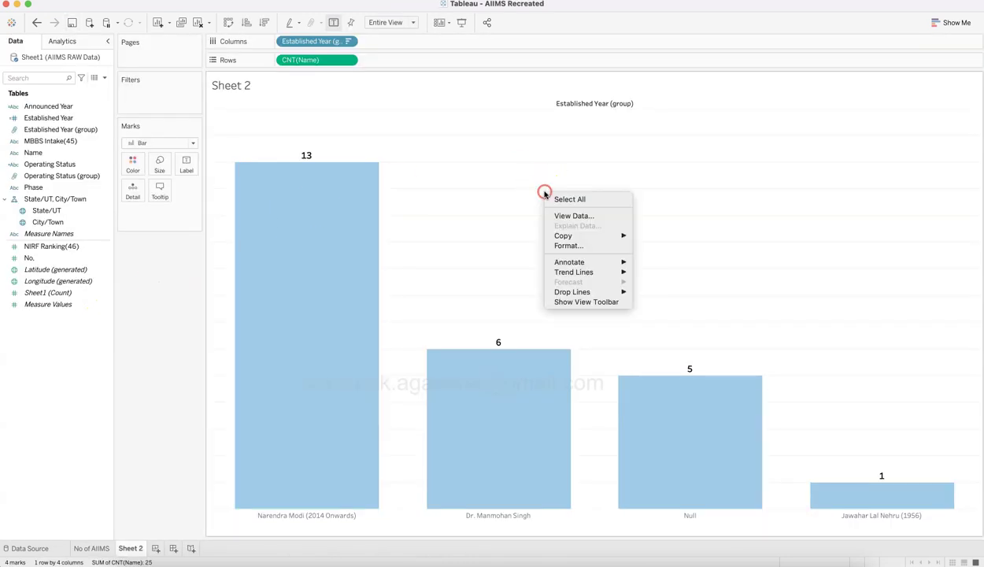
pyautogui.click(567, 245)
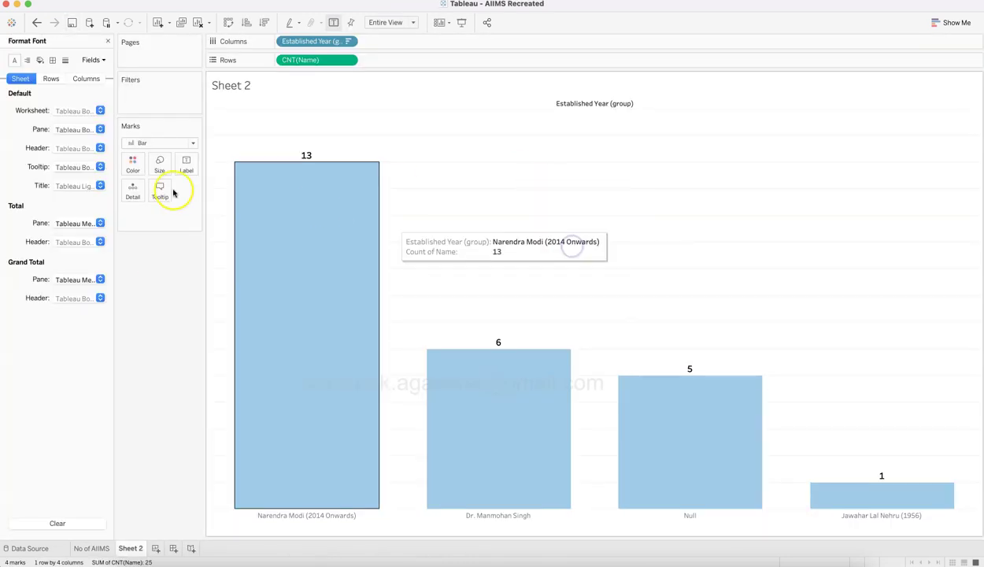
pyautogui.click(65, 61)
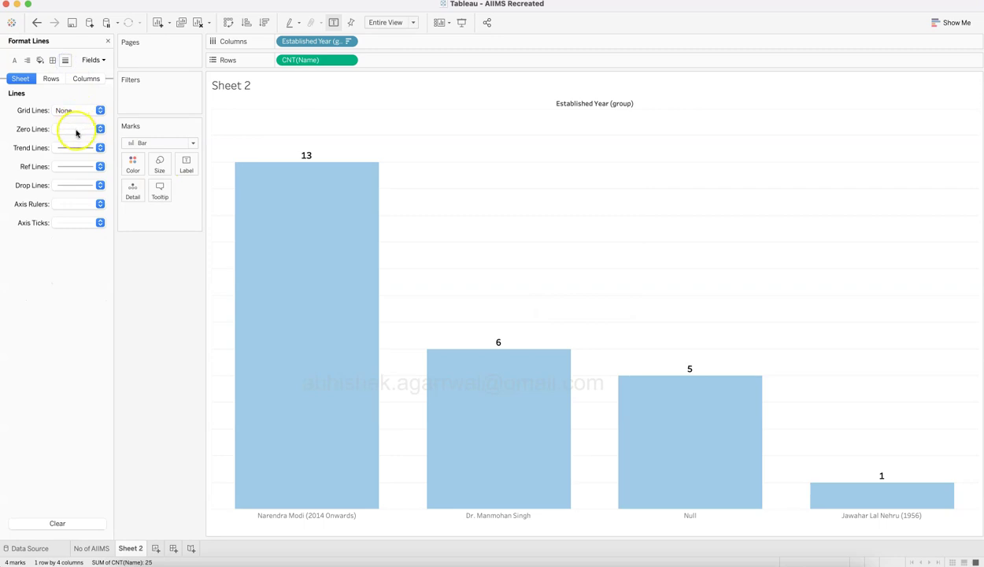
pyautogui.click(76, 129)
pyautogui.click(81, 144)
pyautogui.click(26, 130)
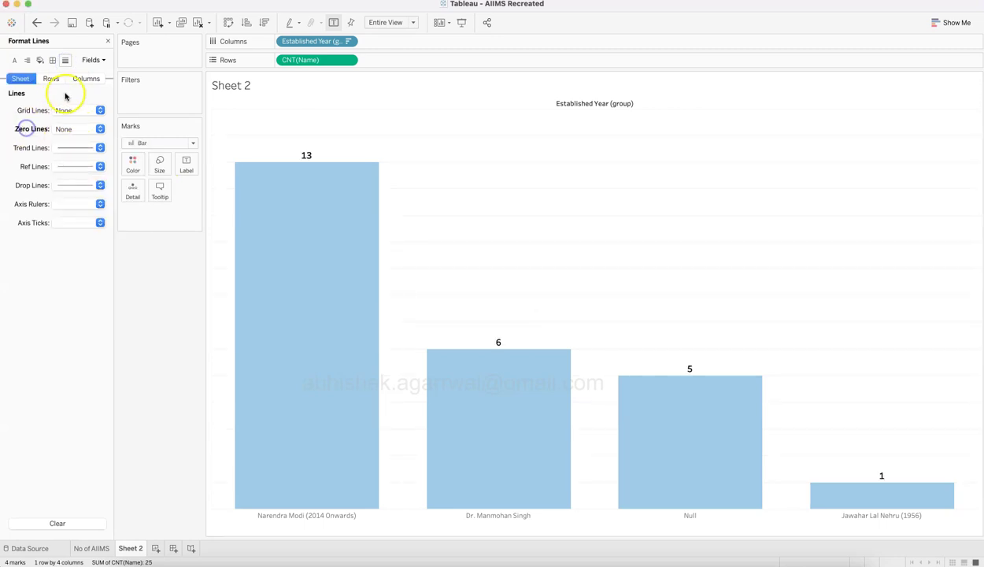
# Step: Set the grid lines for rows to None in the line formatting
pyautogui.click(51, 79)
pyautogui.click(71, 110)
pyautogui.click(79, 126)
pyautogui.click(26, 158)
pyautogui.click(452, 365)
pyautogui.click(398, 516)
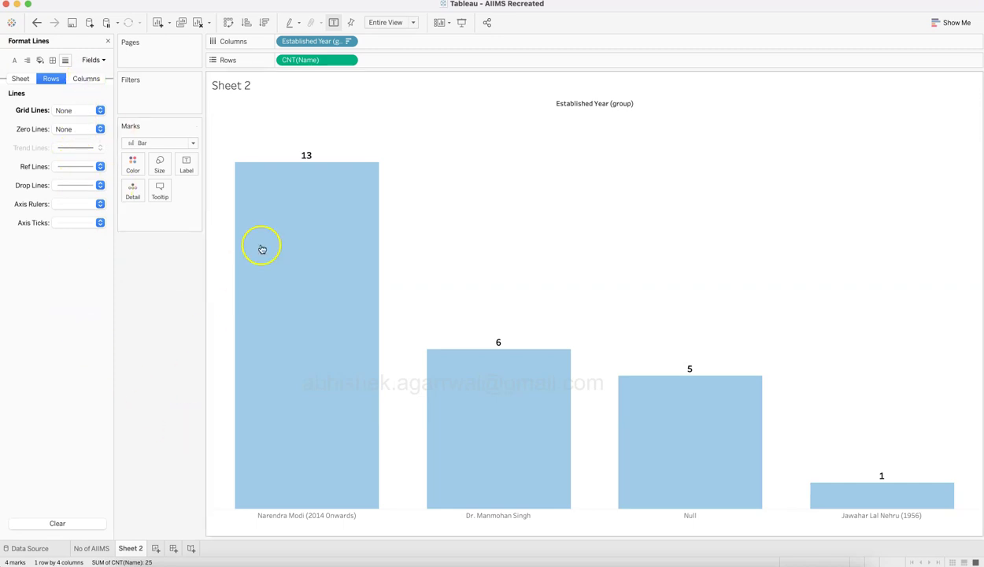
# Step: Compare with the reference dashboard, sort the bars in ascending order and exclude the Null category from the chart
pyautogui.press('super+grave')
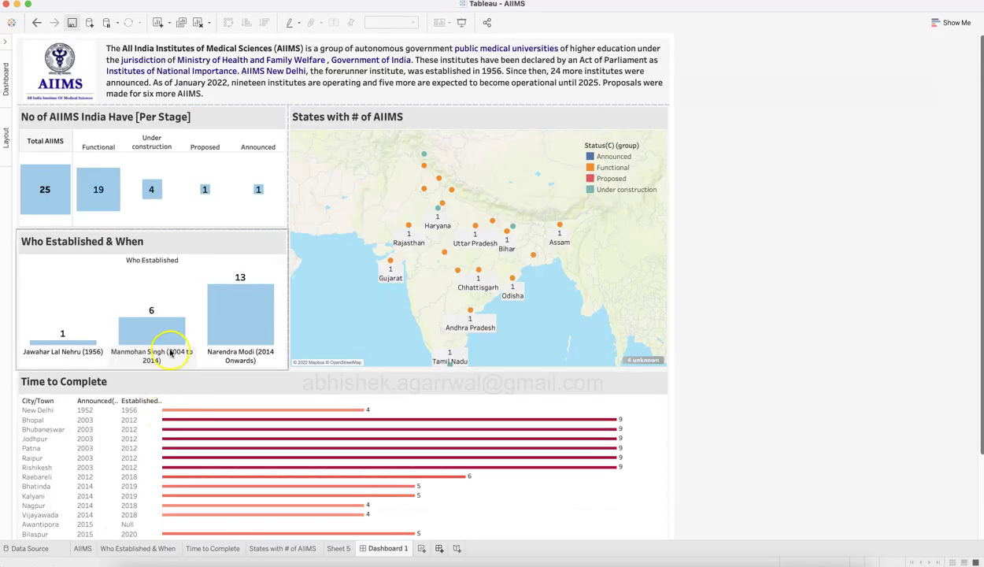
pyautogui.press('super+grave')
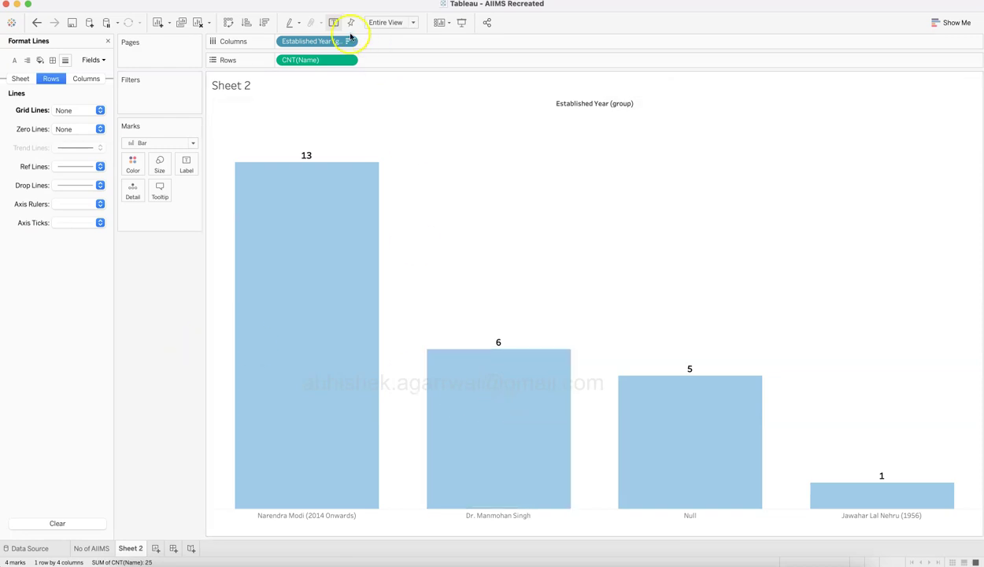
pyautogui.click(247, 23)
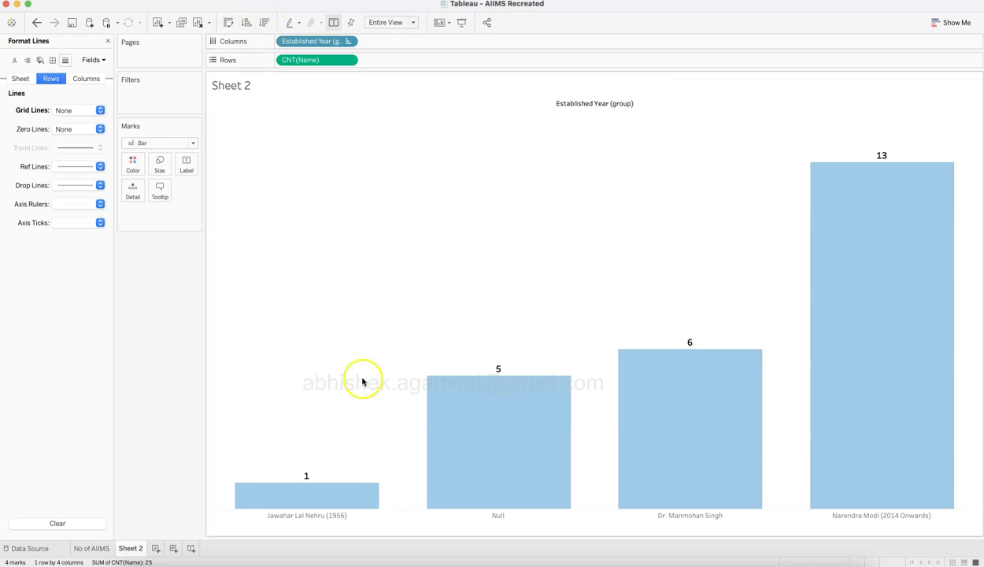
pyautogui.moveTo(503, 459)
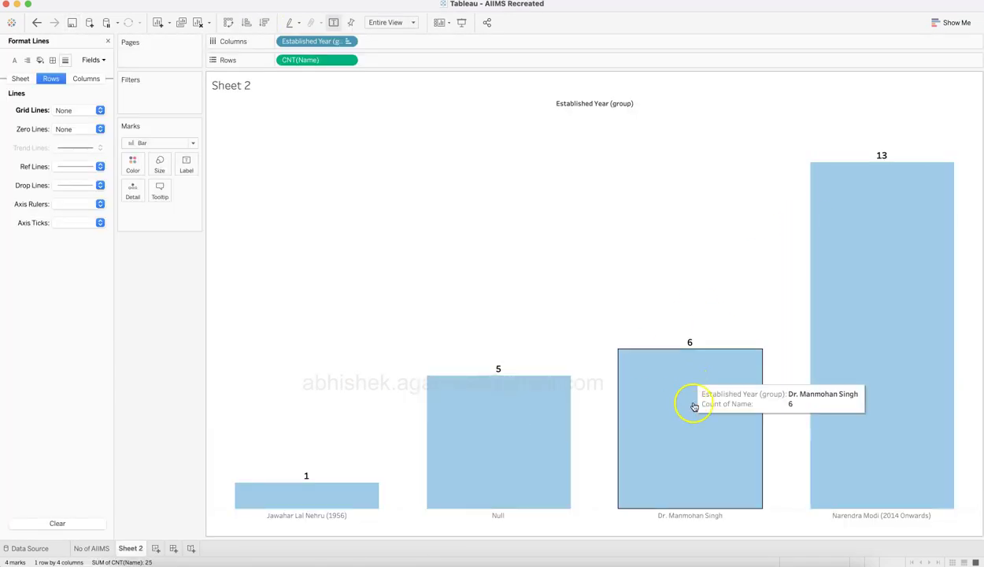
pyautogui.rightClick(503, 523)
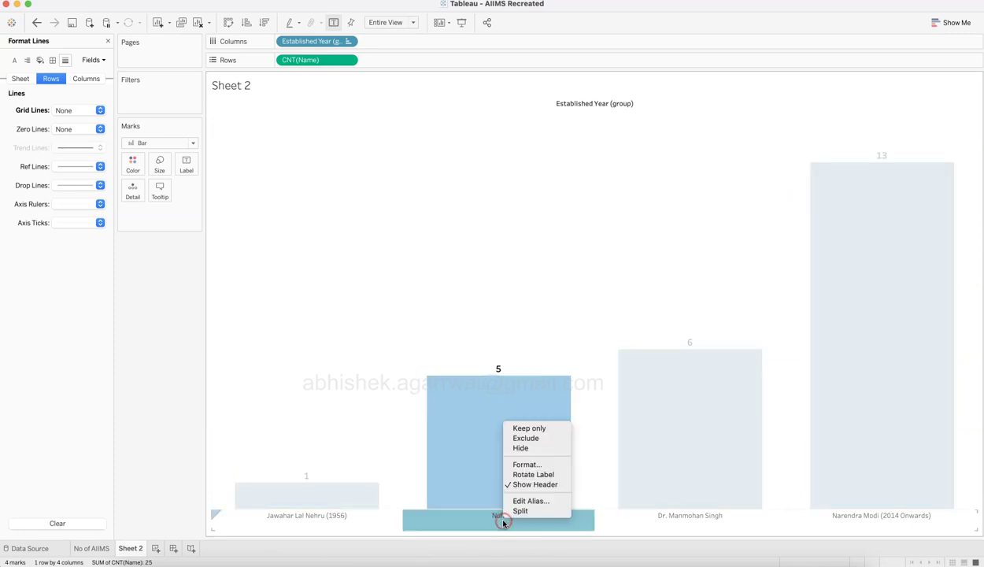
pyautogui.click(523, 438)
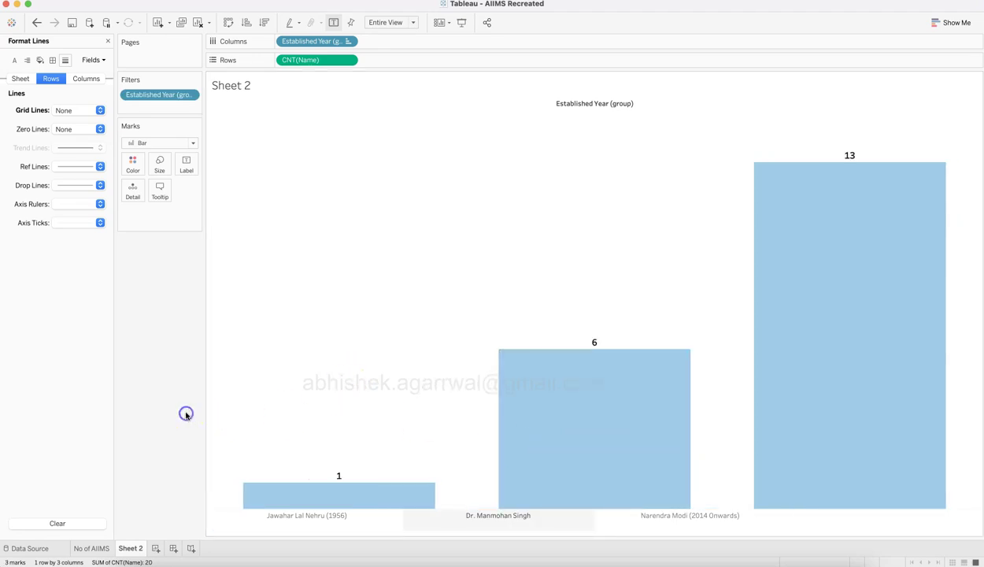
# Step: Close the line formatting and hide the Established Year (group) field label above the columns
pyautogui.click(108, 41)
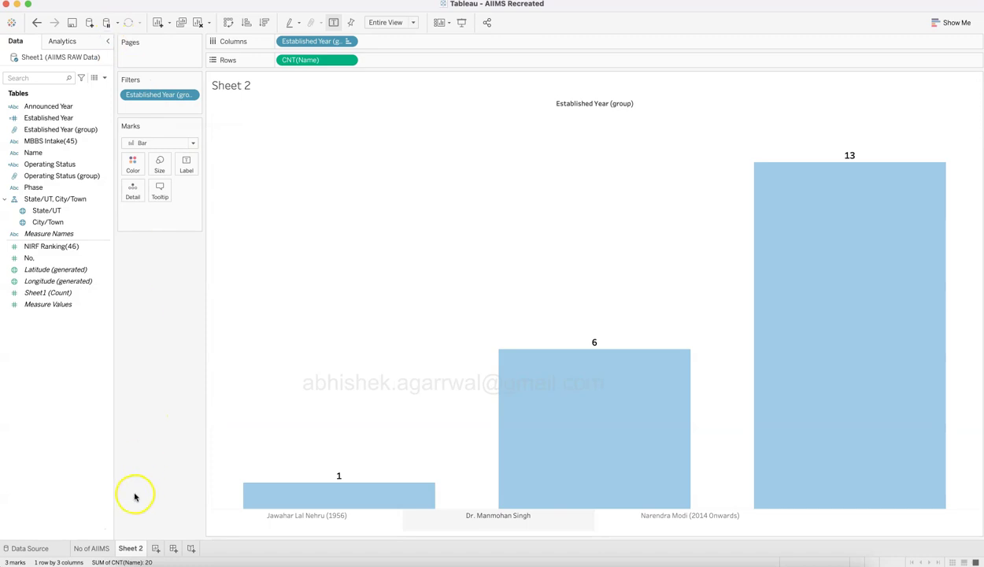
pyautogui.rightClick(568, 106)
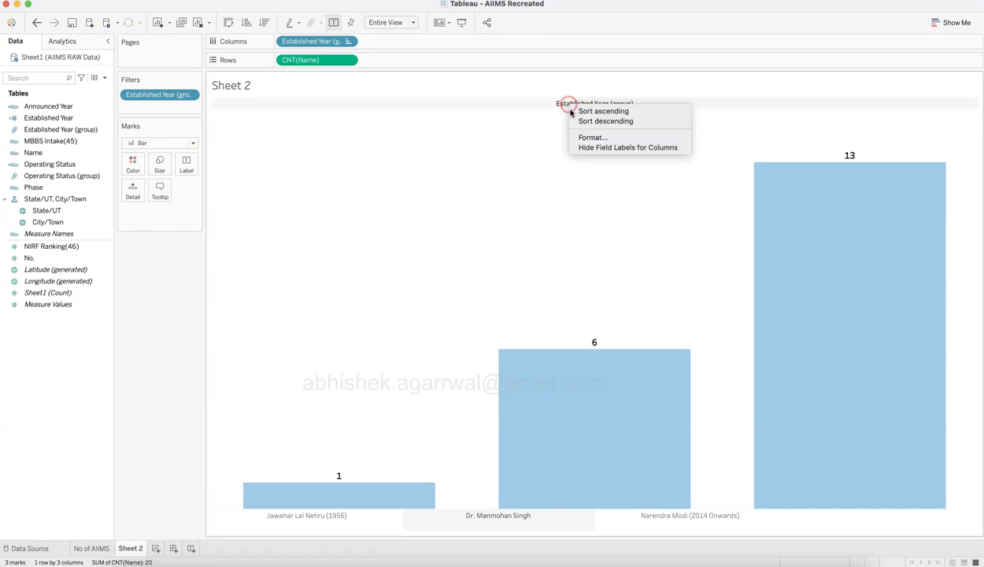
pyautogui.click(593, 148)
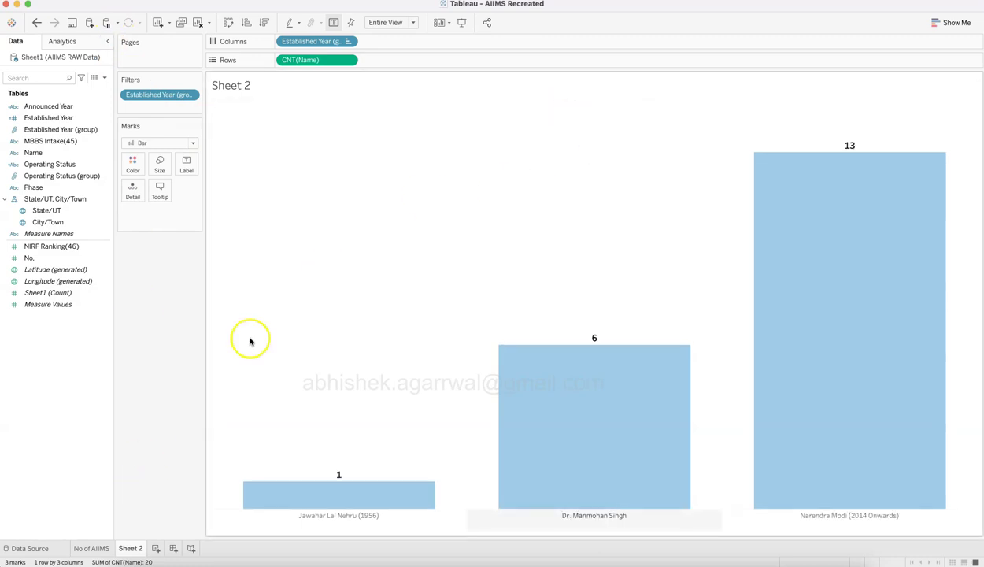
# Step: Check the chart's title on the reference dashboard and rename Sheet 2 as Who Established and When
pyautogui.press('super+grave')
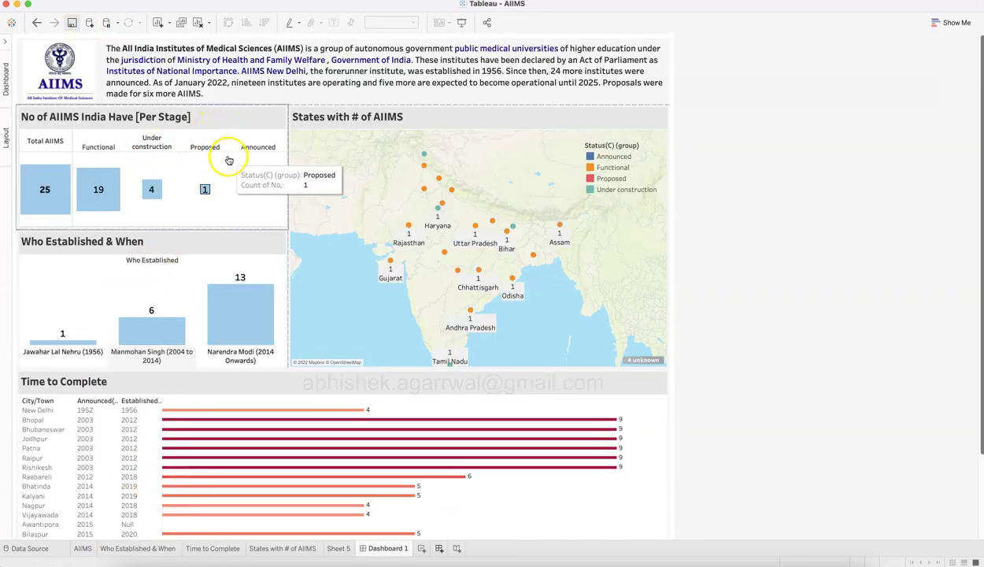
pyautogui.press('super+grave')
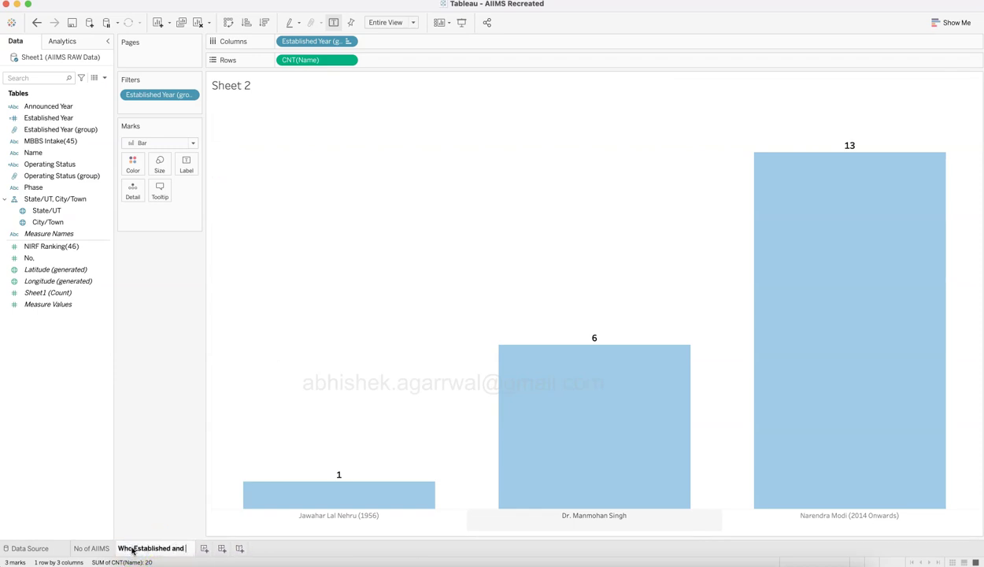
pyautogui.press('Return')
# Step: Add a new worksheet and name it Time to Complete, matching the reference workbook
pyautogui.press('super+grave')
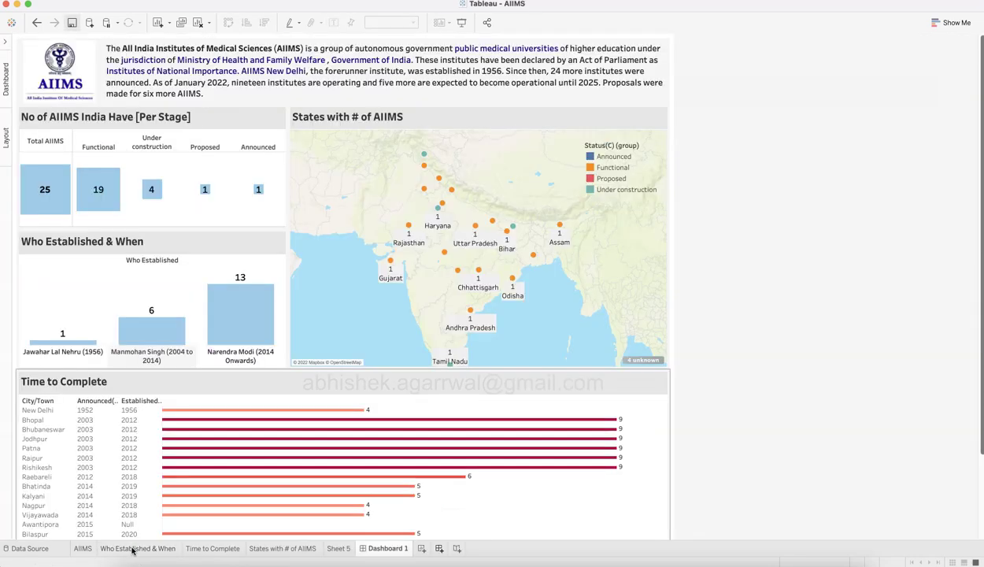
pyautogui.press('super+grave')
pyautogui.click(214, 548)
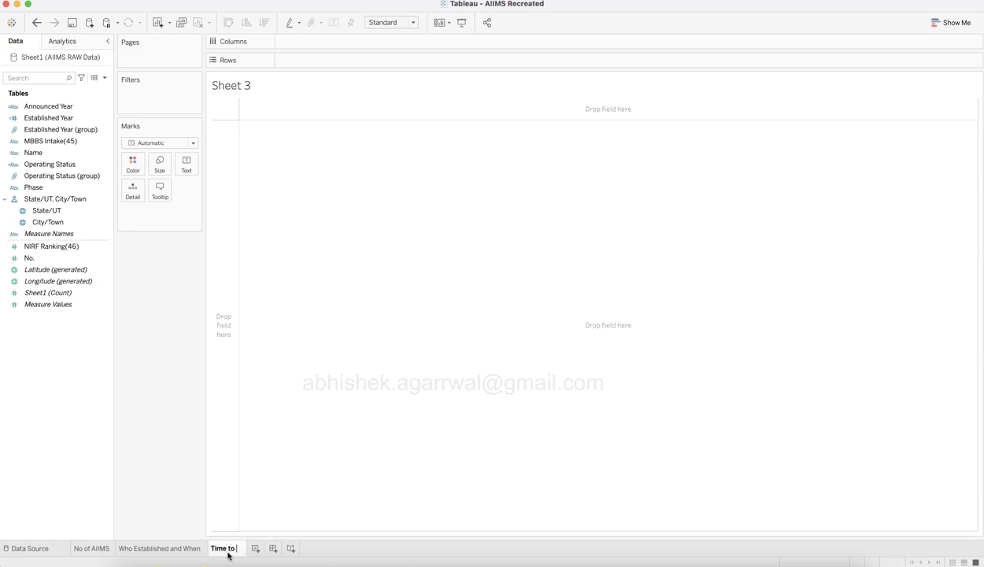
pyautogui.write('Time to Complete')
pyautogui.press('Return')
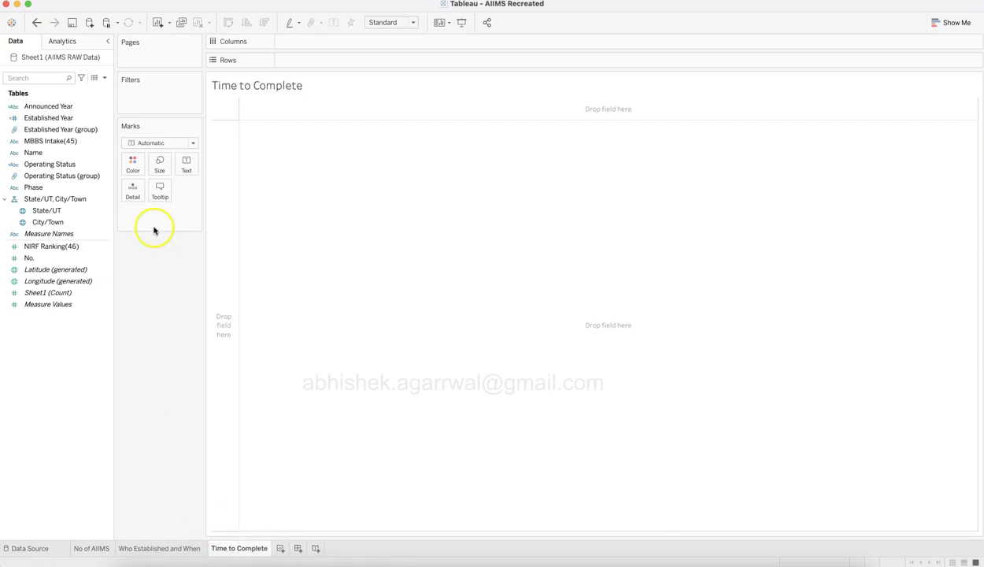
# Step: Build a table with Name, Announced Year and Established Year as row fields, in that order
pyautogui.moveTo(88, 152); pyautogui.dragTo(331, 61)
pyautogui.click(87, 118)
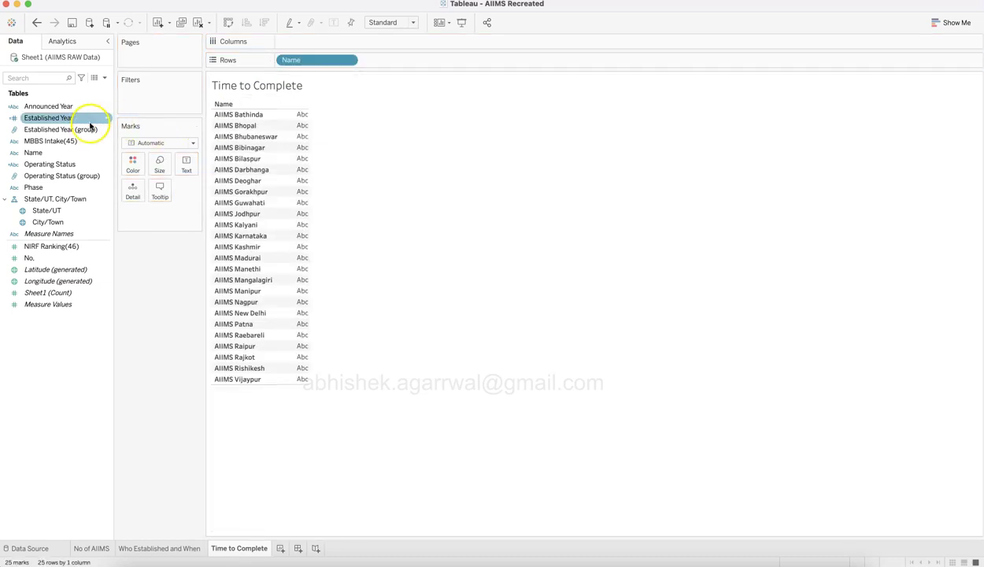
pyautogui.moveTo(81, 107); pyautogui.dragTo(429, 66)
pyautogui.moveTo(101, 118); pyautogui.dragTo(526, 63)
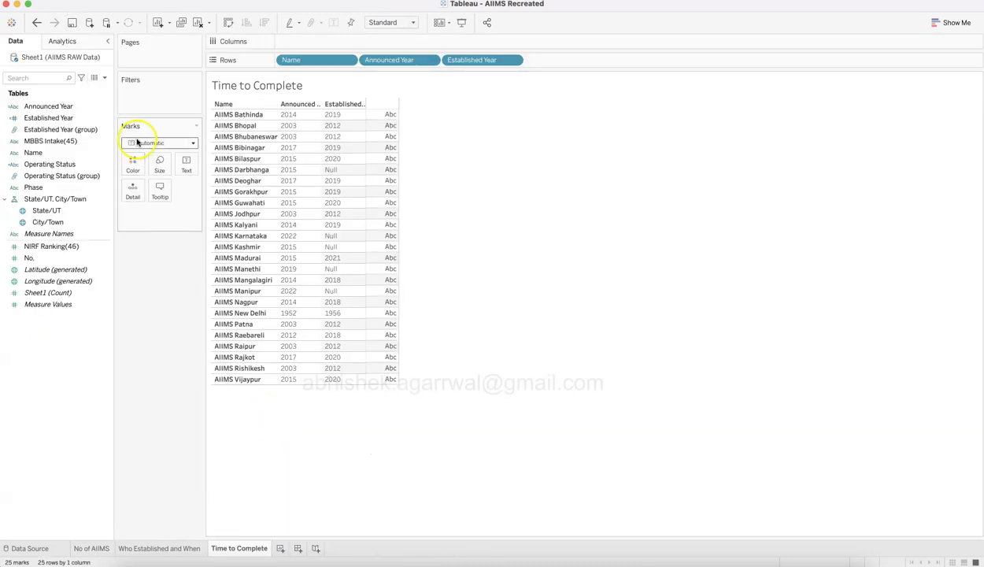
# Step: Create a calculated field named Time to Complete with the formula [Established Year] - [Announced Year]
pyautogui.click(104, 77)
pyautogui.click(101, 84)
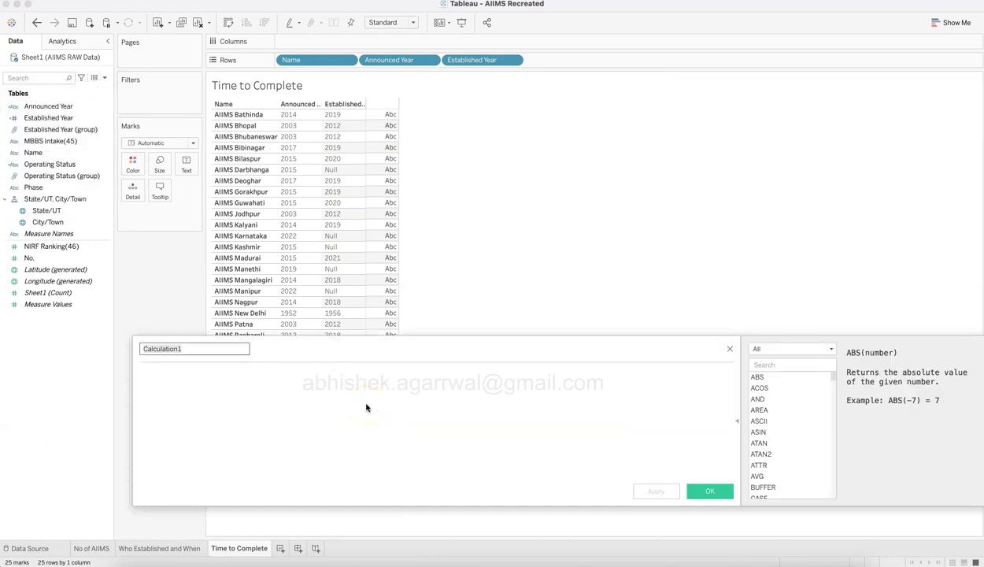
pyautogui.write('Time to Complete')
pyautogui.click(366, 407)
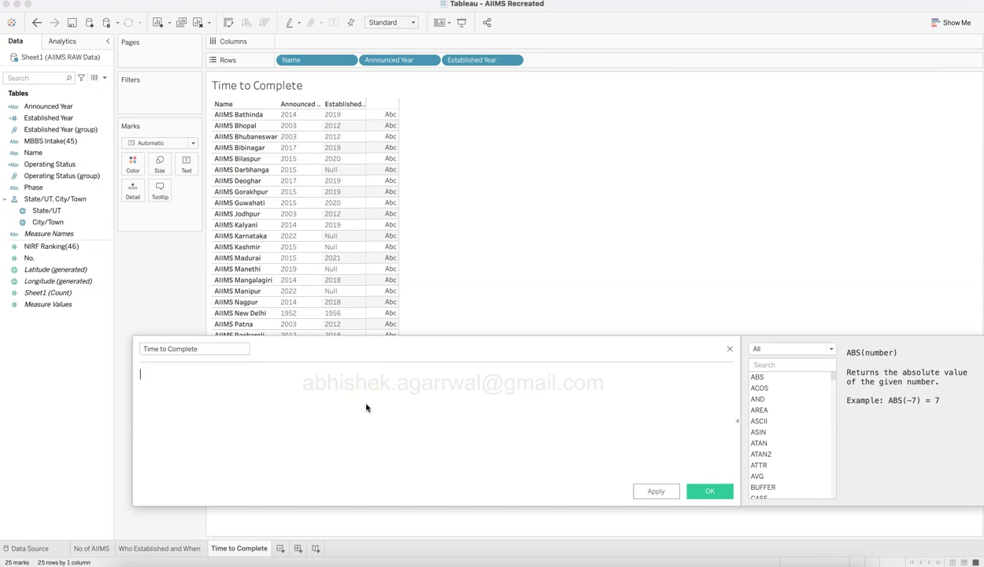
pyautogui.click(59, 108)
pyautogui.write('esta')
pyautogui.press('Return')
pyautogui.write('- ann')
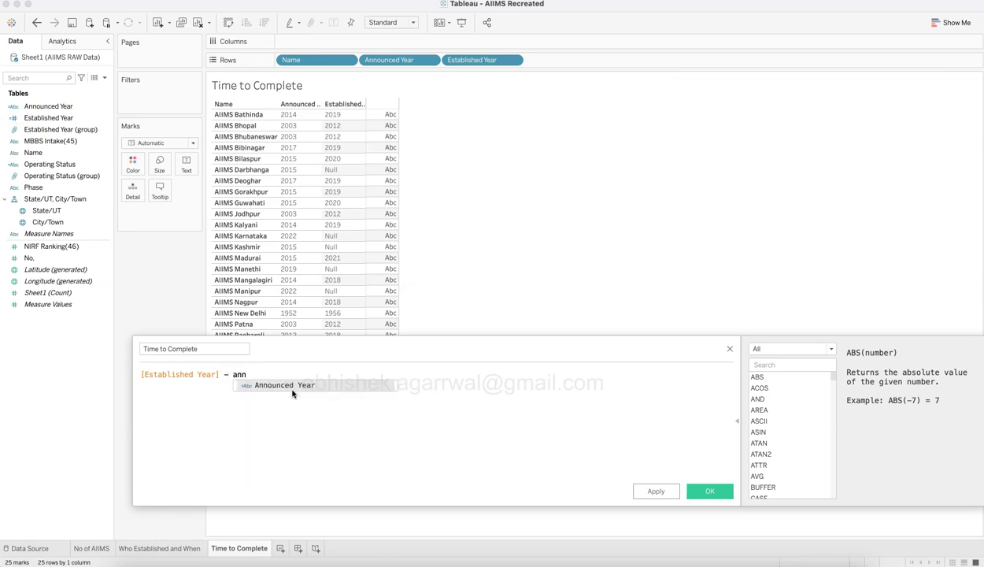
pyautogui.press('Return')
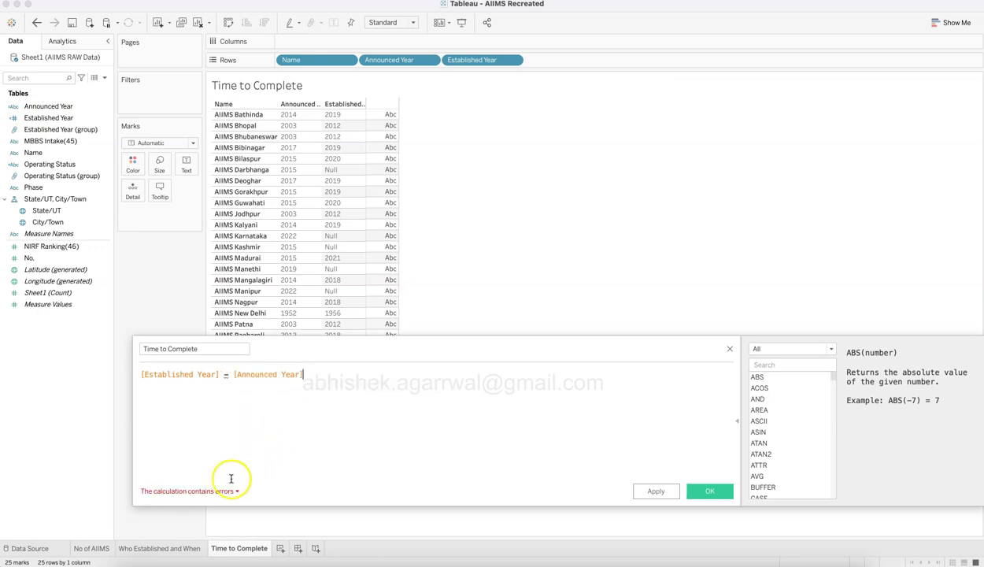
# Step: Check the calculation error, wrap [Announced Year] in INT() in the formula and save the calculated field
pyautogui.click(214, 491)
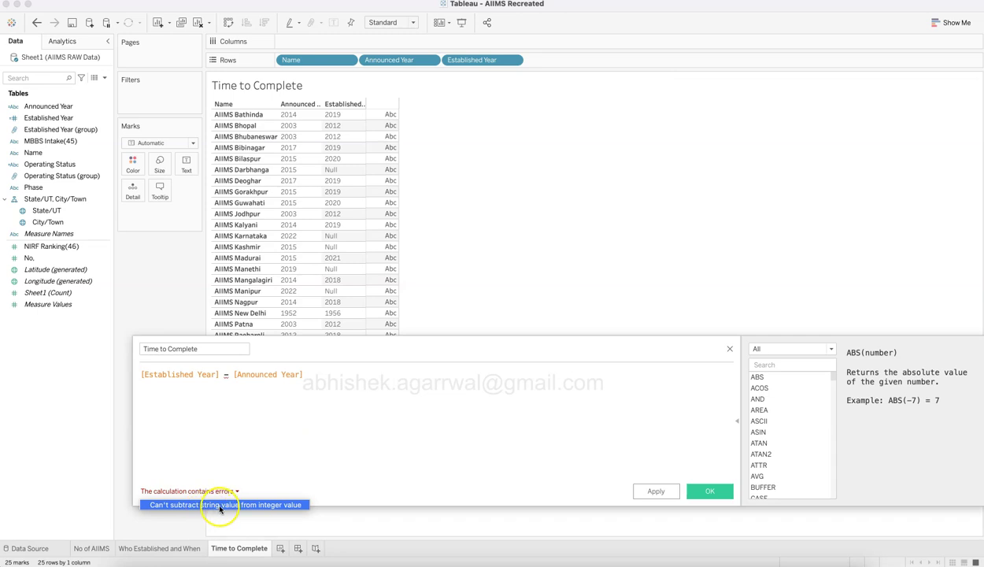
pyautogui.click(235, 376)
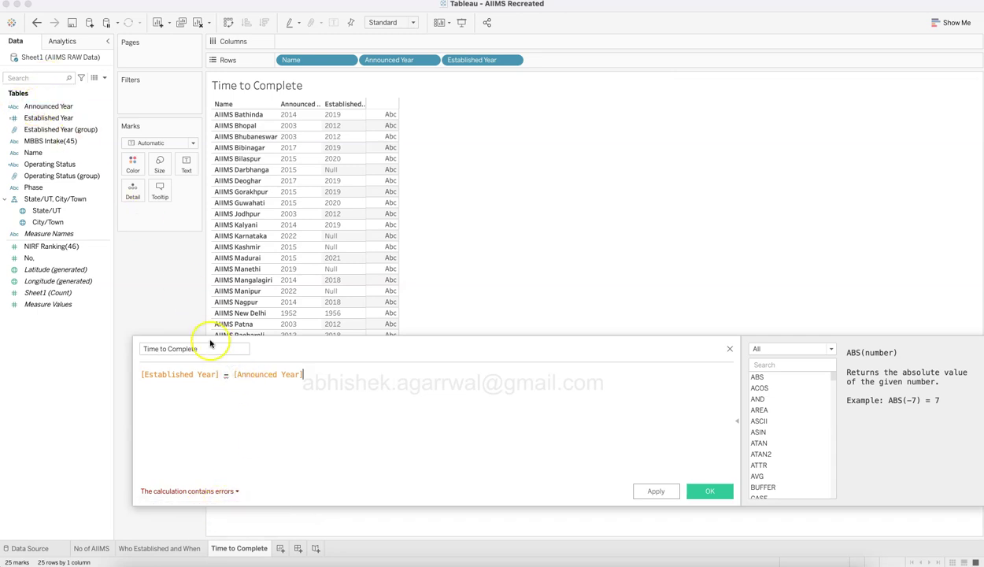
pyautogui.click(234, 376)
pyautogui.write('INT(')
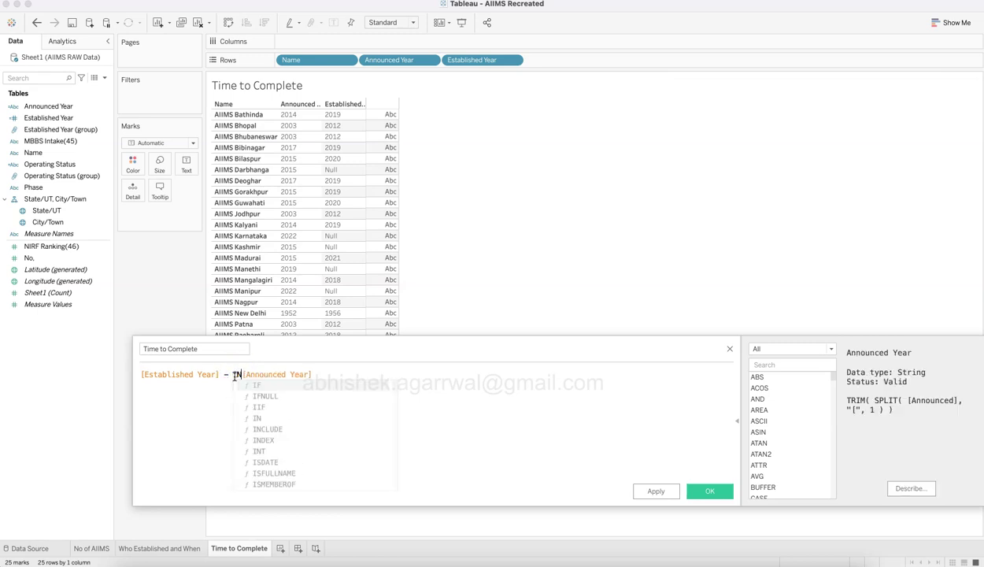
pyautogui.write(')')
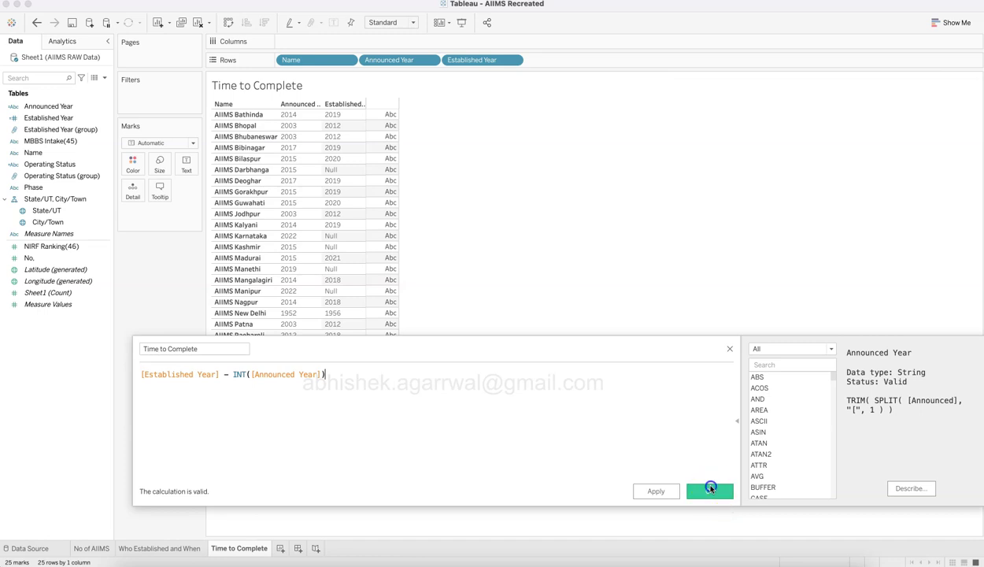
pyautogui.click(710, 489)
# Step: Show Time to Complete as the table's text values and sort the names ascending by Announced Year
pyautogui.moveTo(51, 269); pyautogui.dragTo(385, 142)
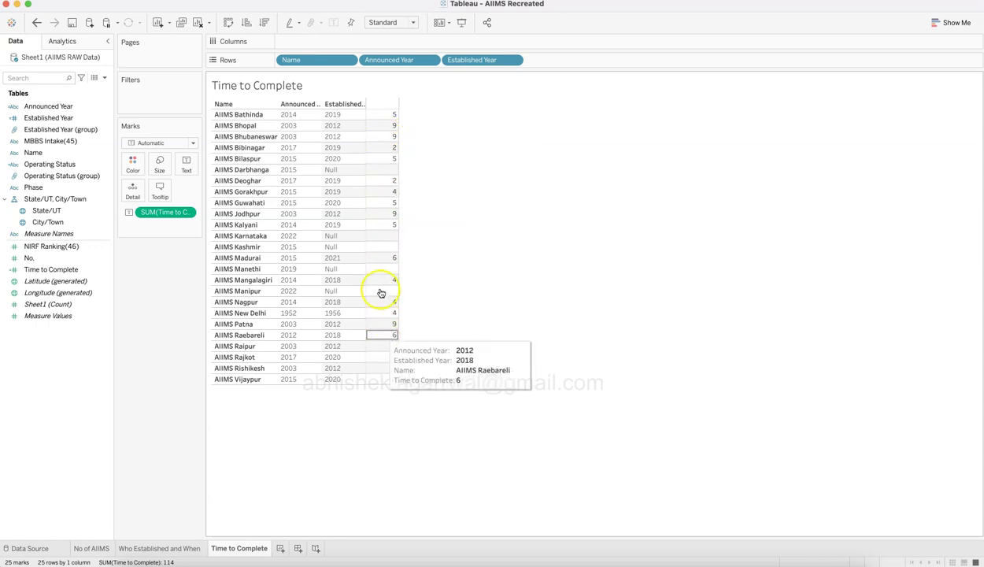
pyautogui.click(317, 104)
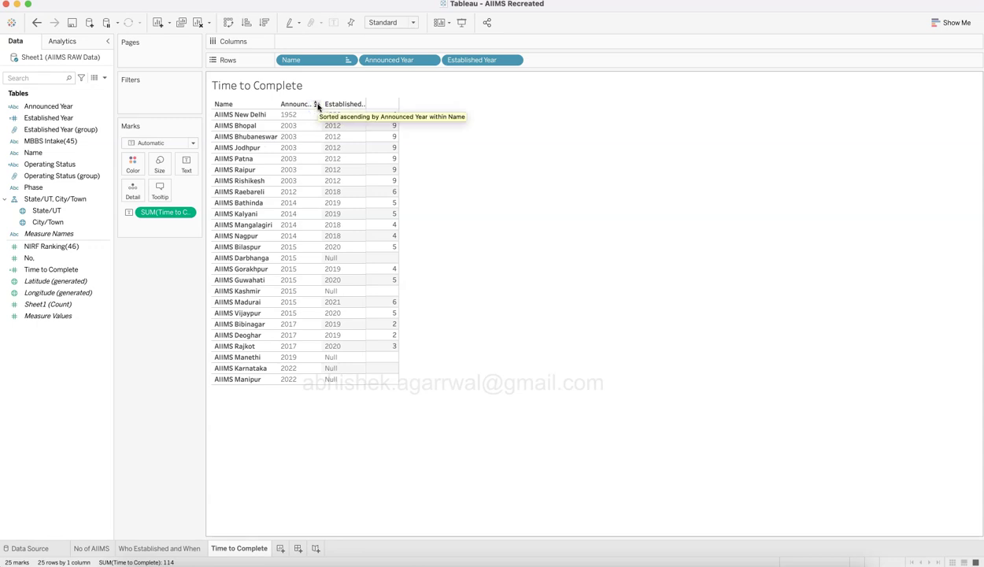
# Step: Change the mark type to Bar and plot Time to Complete as the column field to get horizontal bars
pyautogui.click(305, 117)
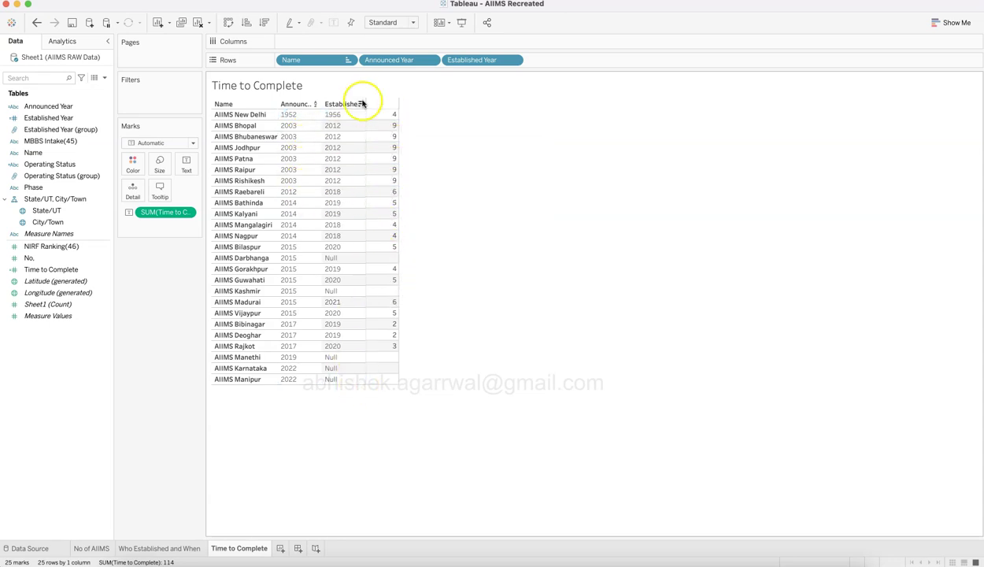
pyautogui.click(178, 143)
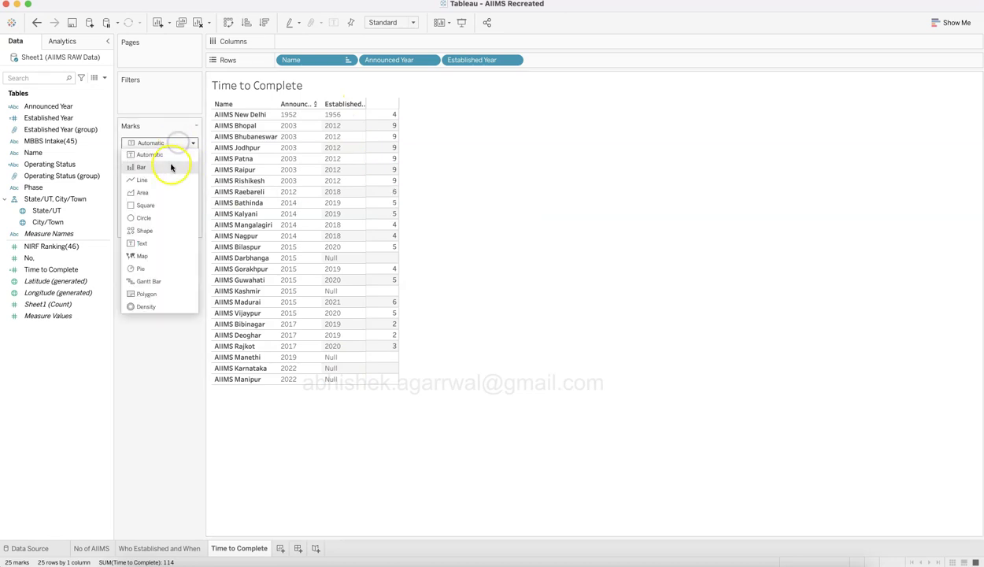
pyautogui.click(172, 167)
pyautogui.moveTo(164, 211); pyautogui.dragTo(352, 43)
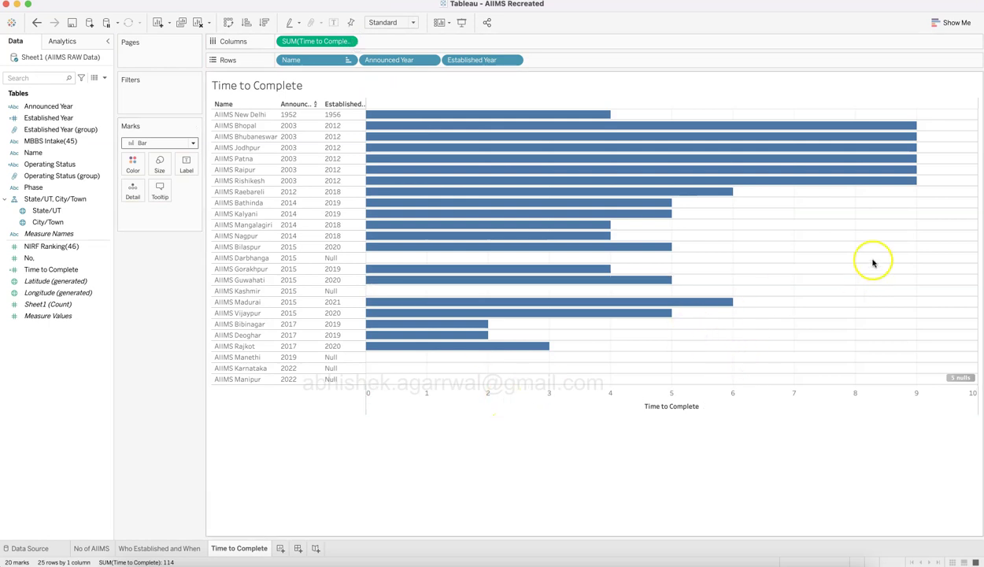
# Step: Make the bars thinner and show mark labels on them
pyautogui.click(159, 164)
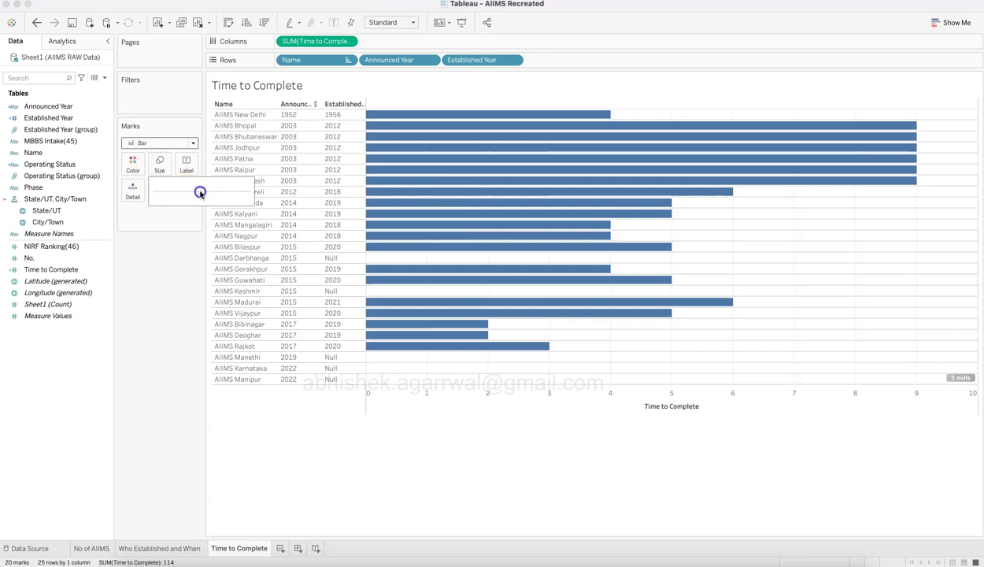
pyautogui.moveTo(200, 192); pyautogui.dragTo(200, 193)
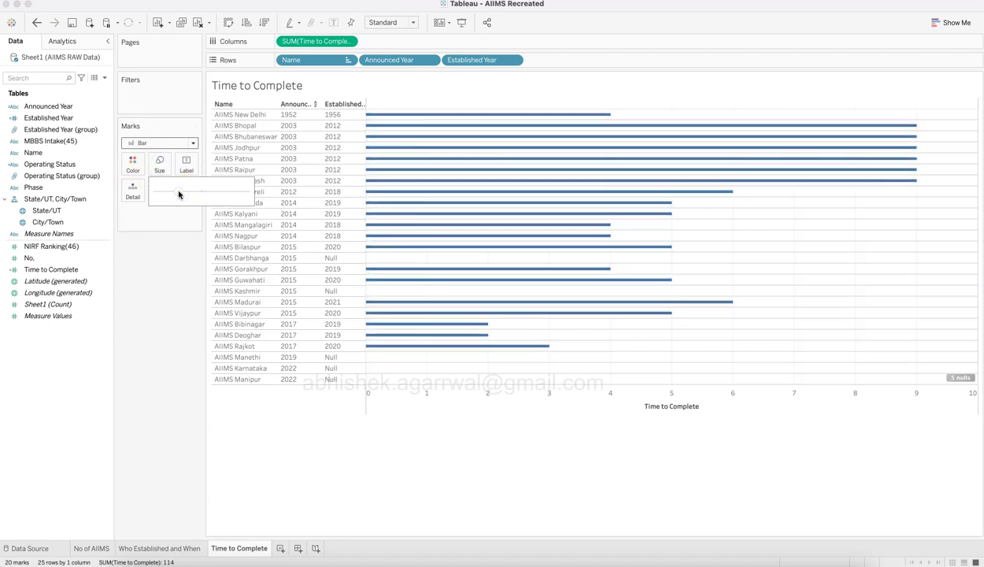
pyautogui.click(186, 163)
pyautogui.click(214, 190)
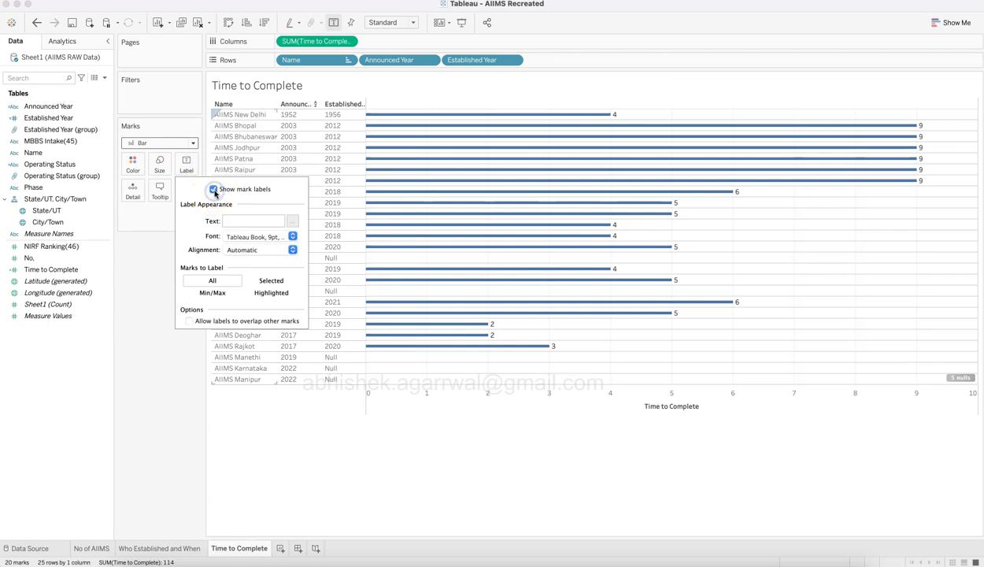
# Step: Hide the Time to Complete axis header and set the worksheet fit to Entire View
pyautogui.click(456, 402)
pyautogui.rightClick(464, 405)
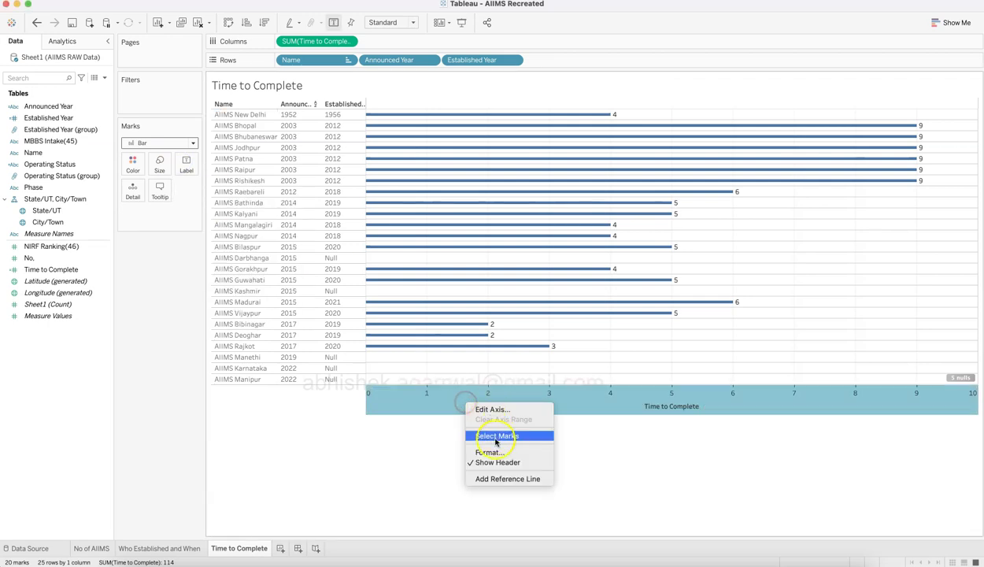
pyautogui.click(499, 463)
pyautogui.click(403, 22)
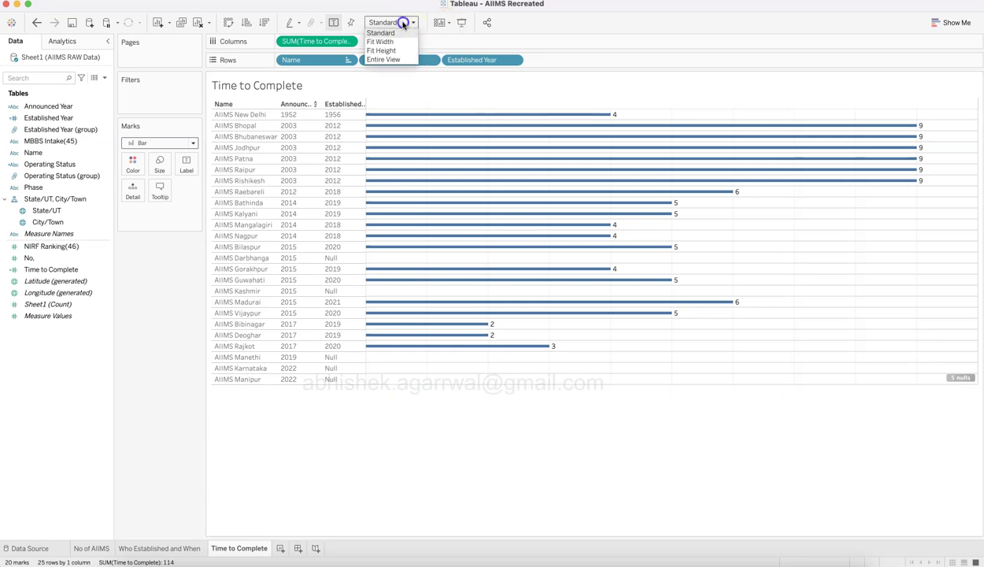
pyautogui.click(399, 59)
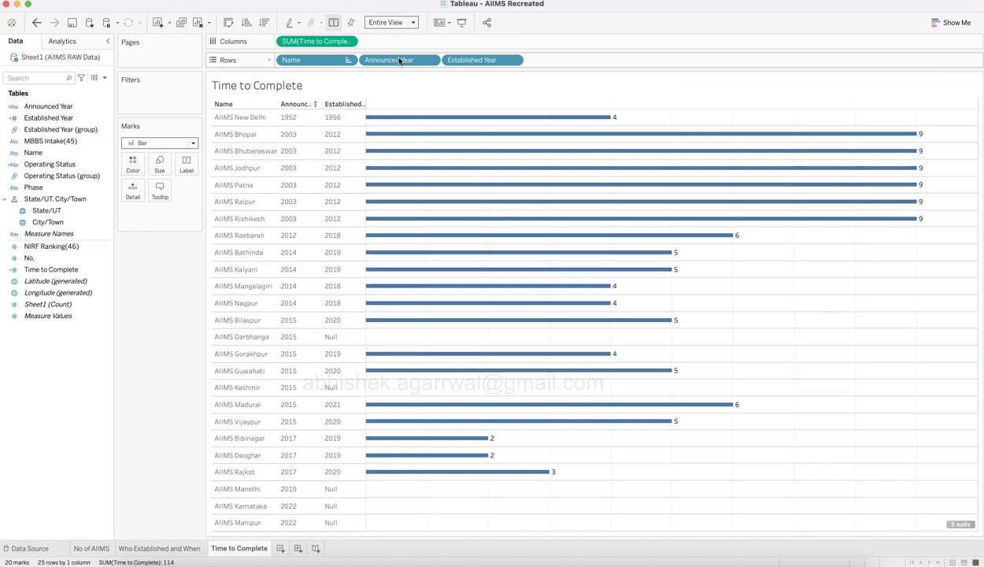
pyautogui.click(273, 346)
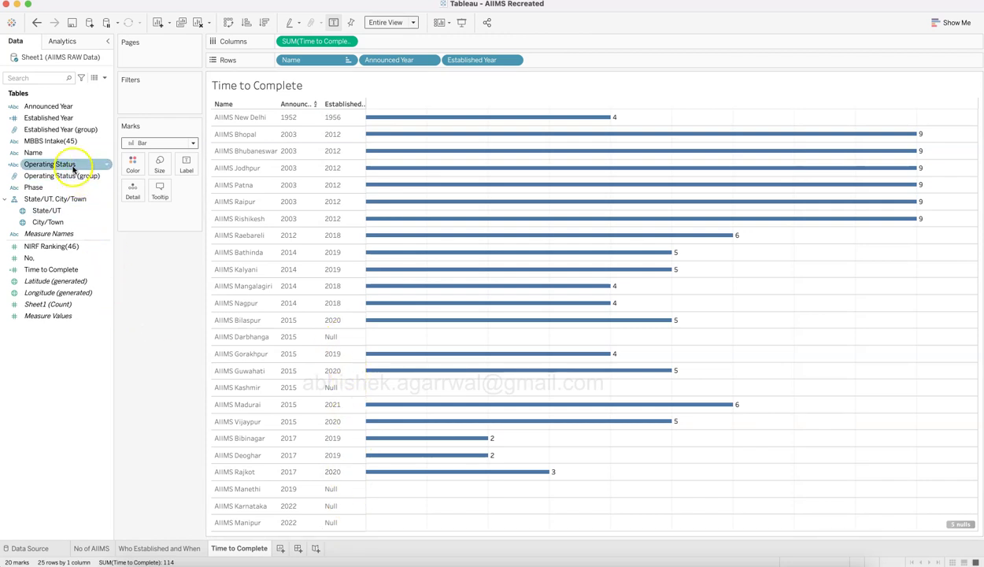
# Step: Add an Operating Status filter that excludes Announced, Proposed and Under construction
pyautogui.moveTo(72, 168); pyautogui.dragTo(165, 98)
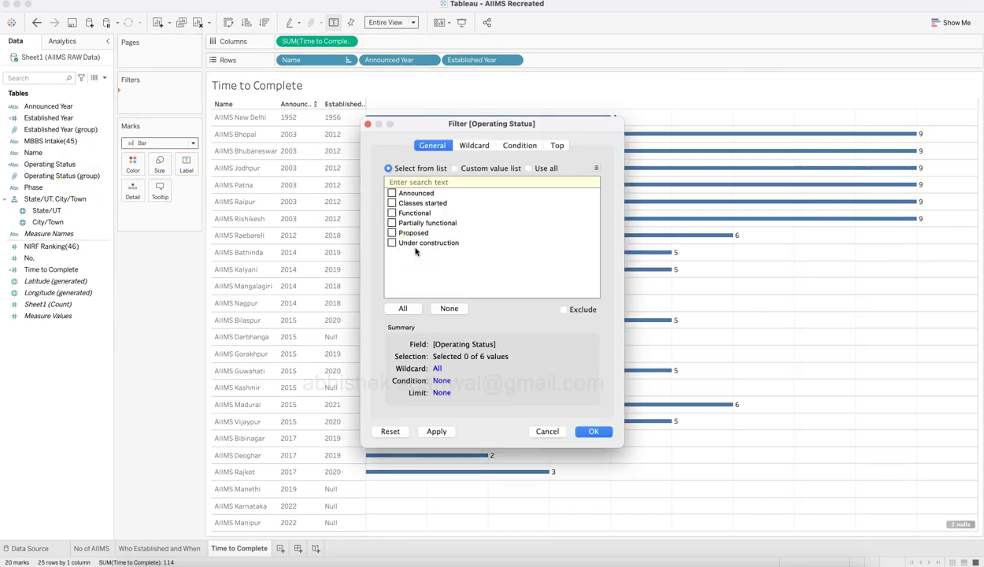
pyautogui.click(565, 310)
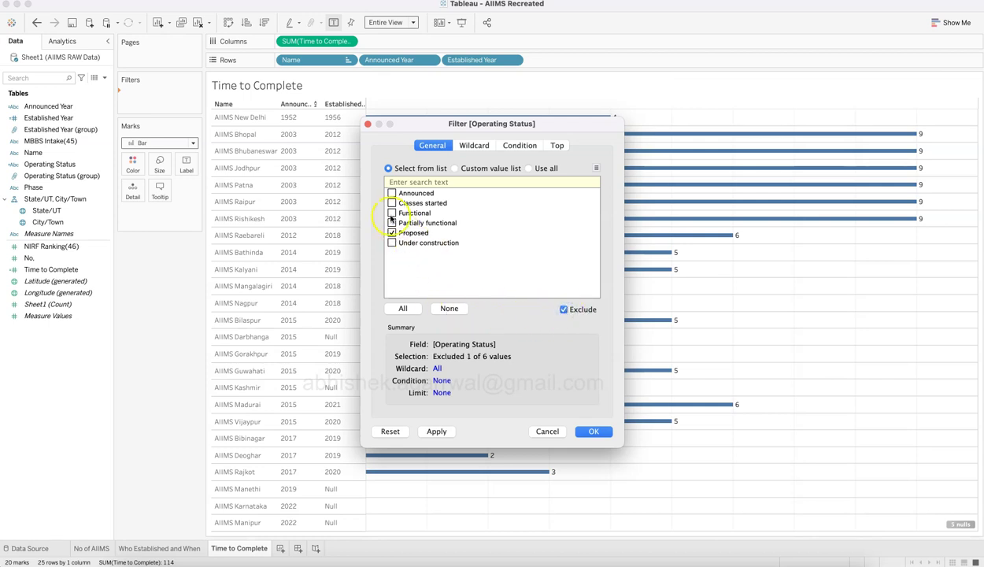
pyautogui.click(441, 431)
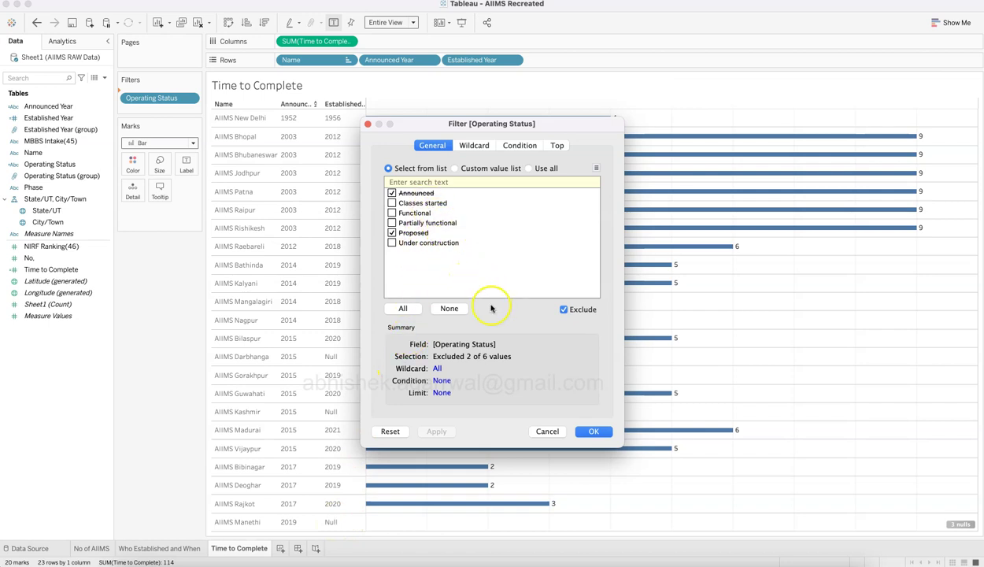
pyautogui.click(392, 244)
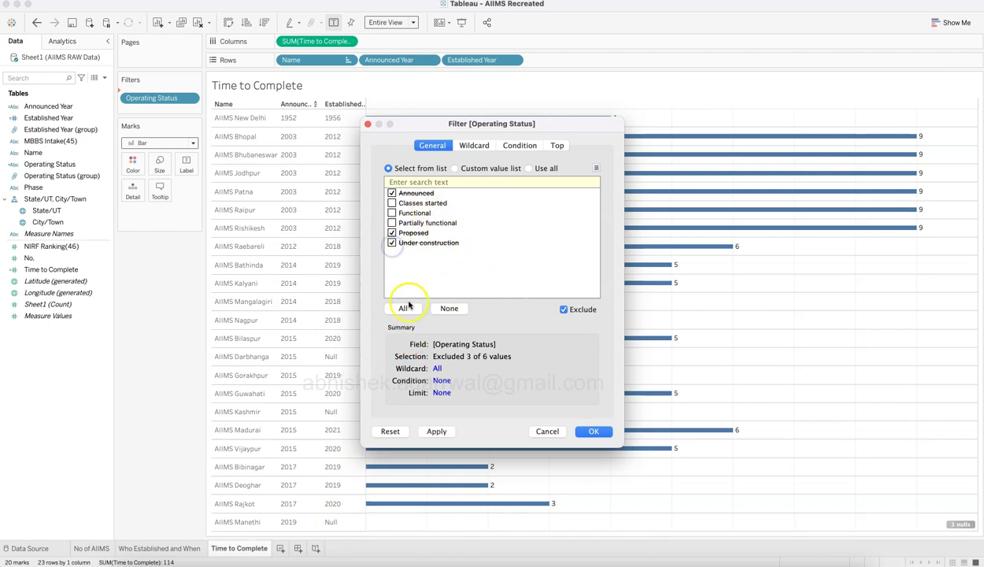
pyautogui.click(437, 431)
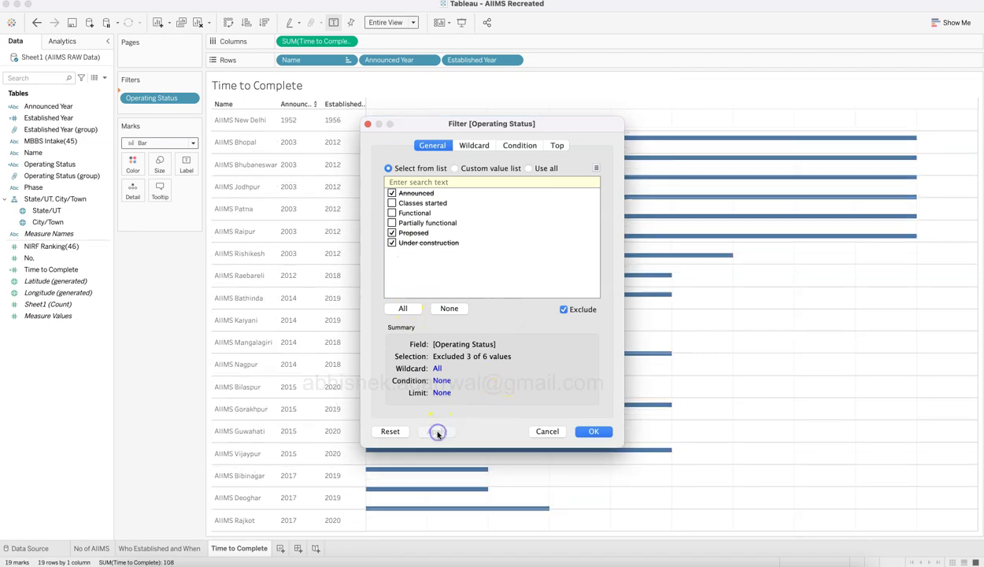
pyautogui.click(594, 431)
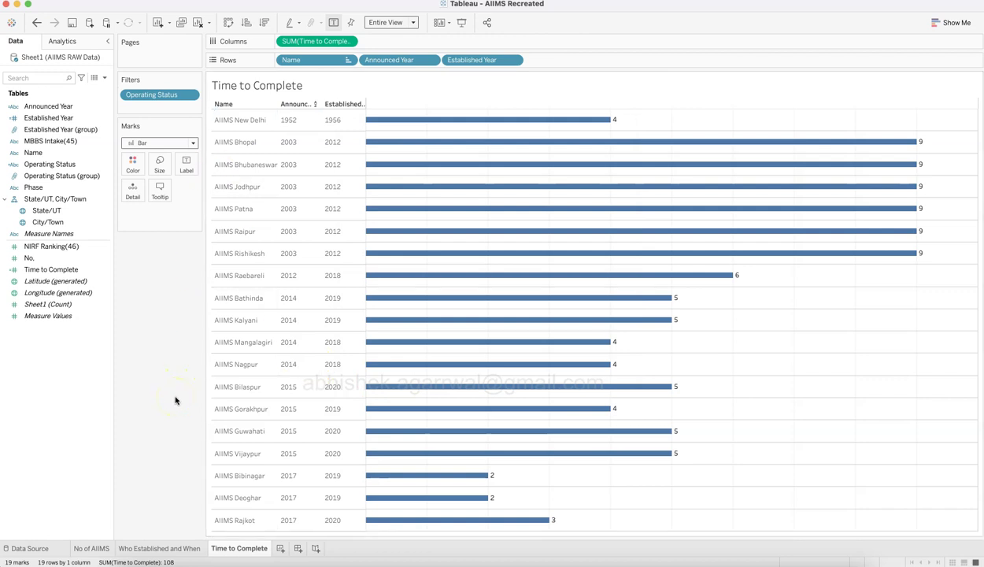
pyautogui.click(133, 164)
pyautogui.click(155, 413)
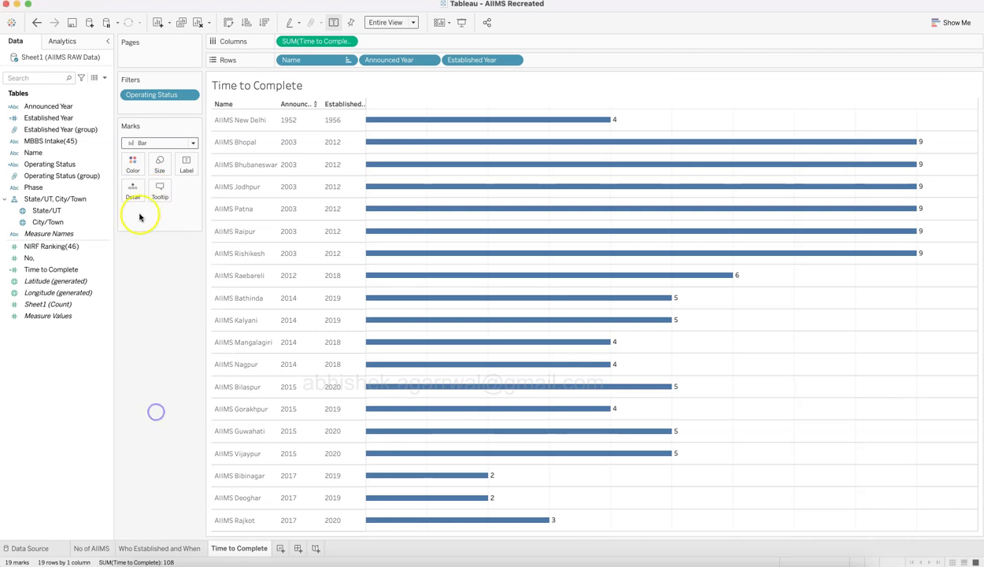
pyautogui.click(132, 165)
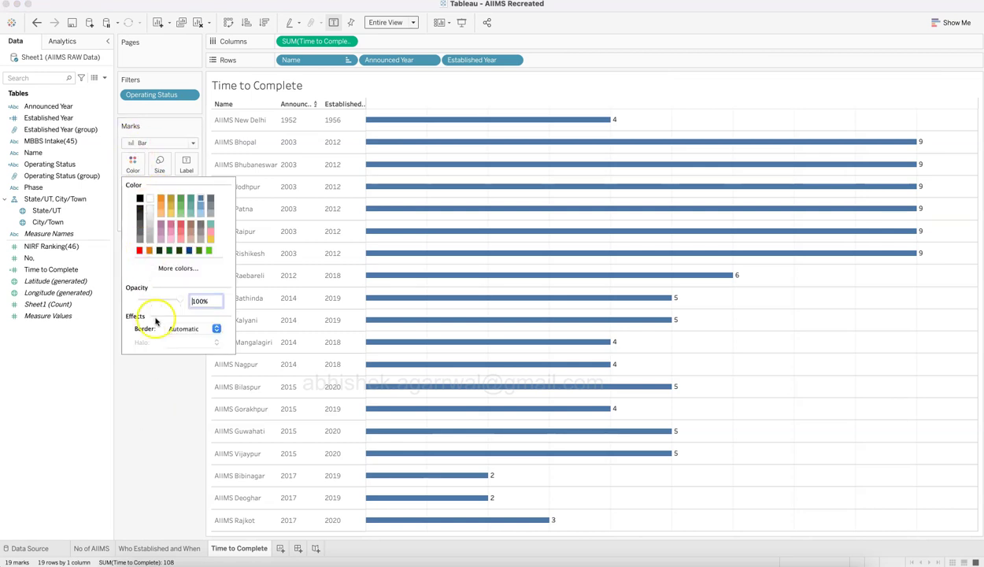
pyautogui.click(170, 426)
# Step: Color the bars by Time to Complete and apply the Red palette to them
pyautogui.click(101, 281)
pyautogui.click(73, 270)
pyautogui.moveTo(73, 269); pyautogui.dragTo(133, 169)
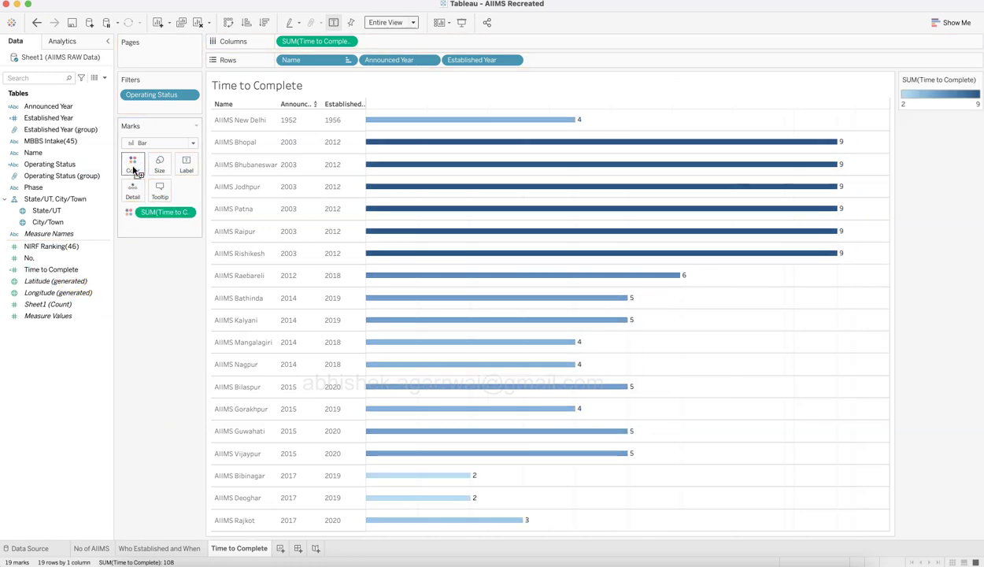
pyautogui.click(132, 168)
pyautogui.click(179, 202)
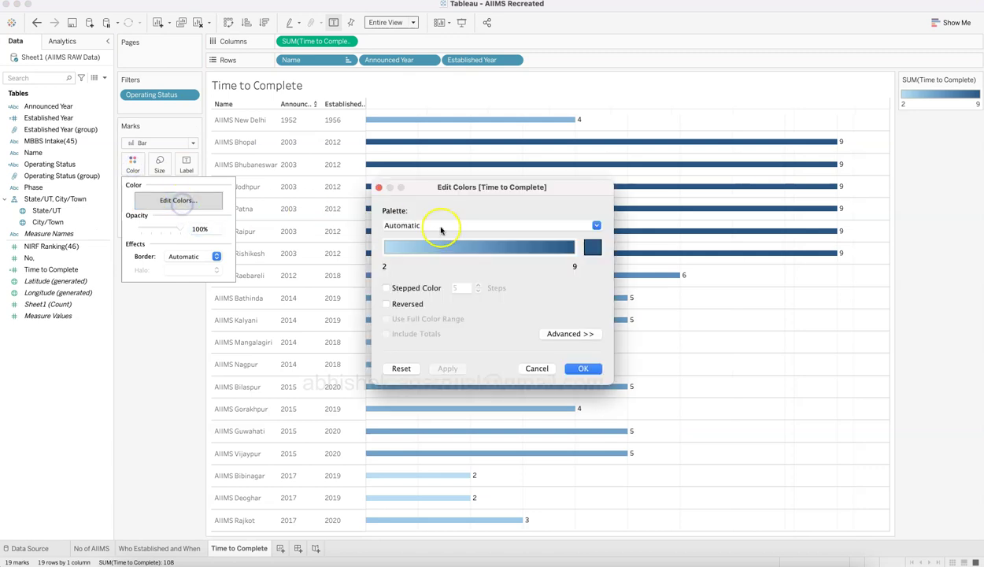
pyautogui.click(447, 226)
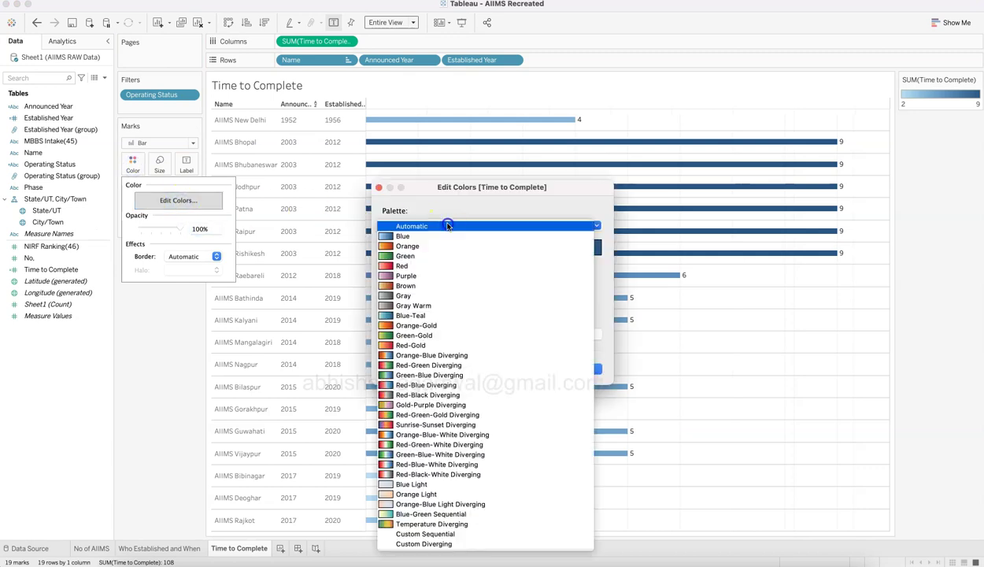
pyautogui.click(452, 265)
pyautogui.click(448, 368)
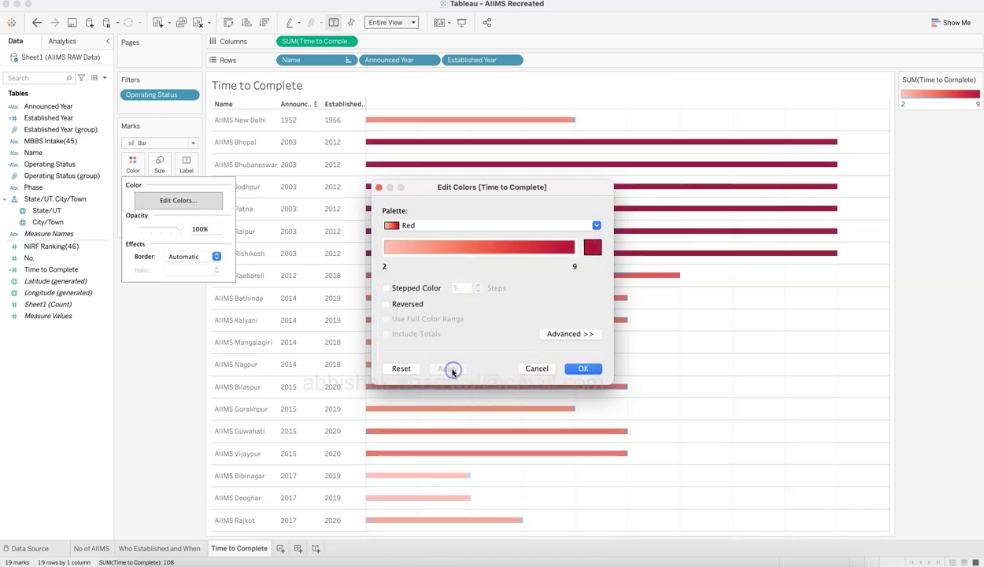
pyautogui.click(581, 368)
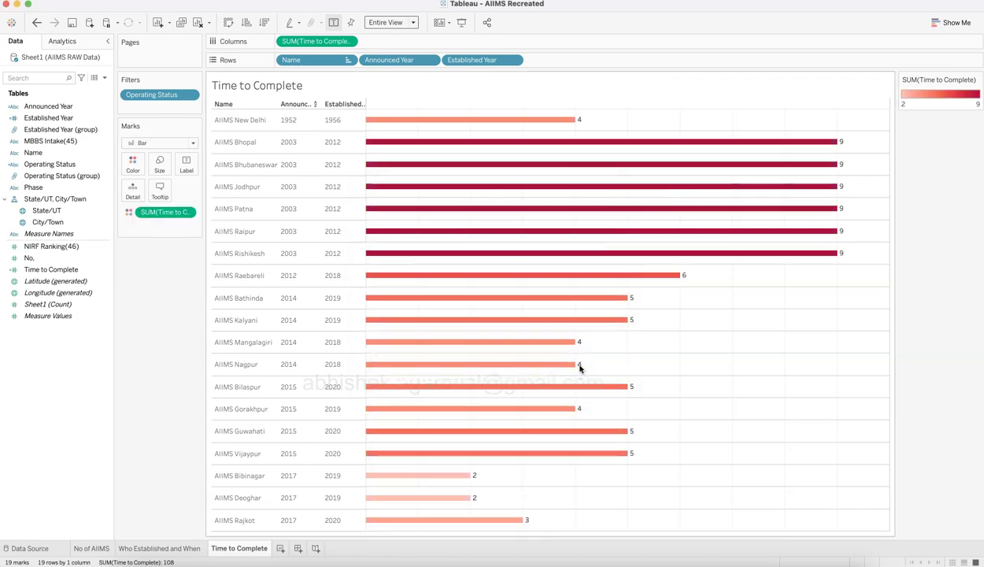
# Step: Set the sheet's row divider and column divider borders to None for both pane and header
pyautogui.moveTo(713, 171)
pyautogui.rightClick(681, 383)
pyautogui.click(713, 430)
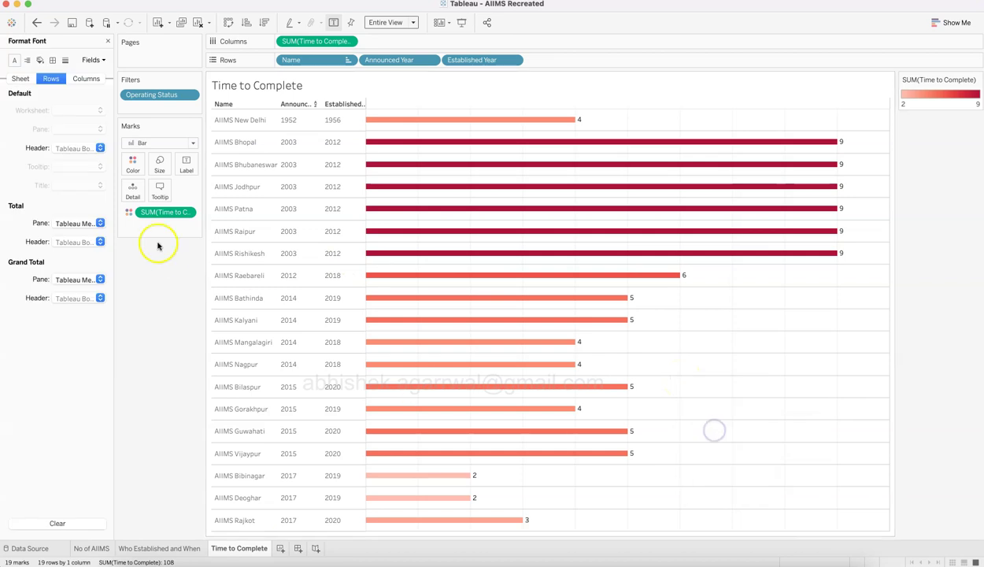
pyautogui.click(52, 61)
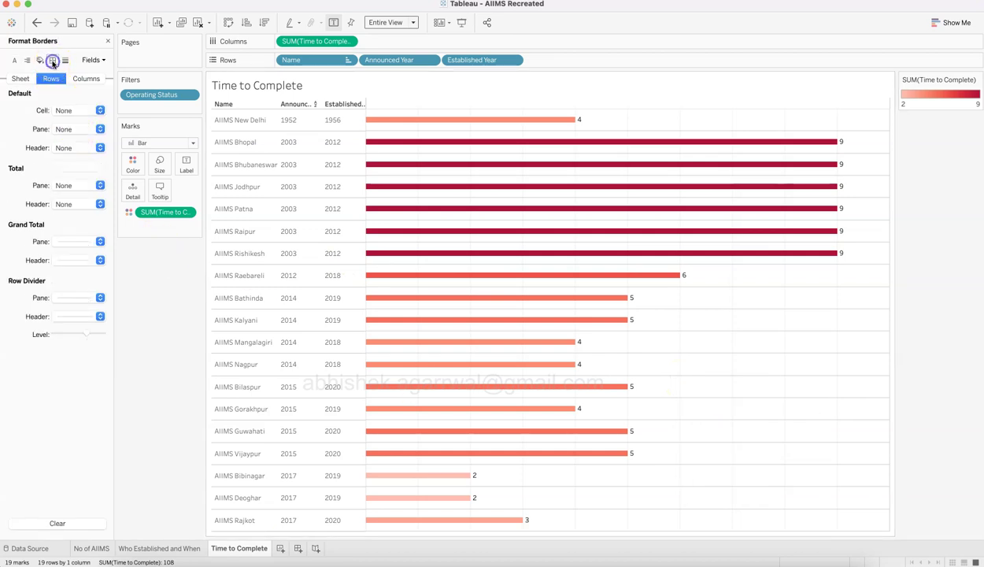
pyautogui.click(22, 78)
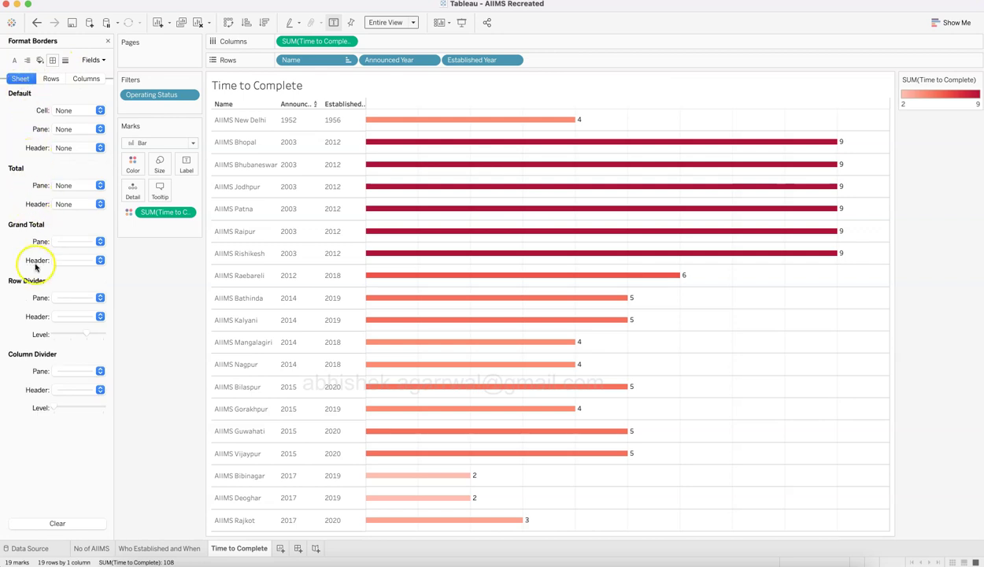
pyautogui.click(77, 298)
pyautogui.click(79, 314)
pyautogui.click(62, 371)
pyautogui.click(70, 387)
pyautogui.click(8, 376)
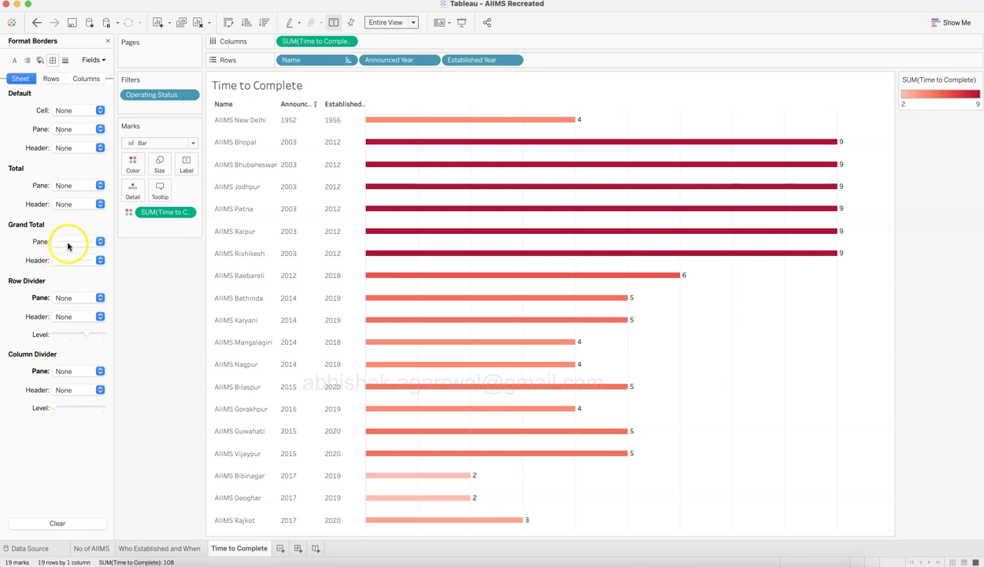
# Step: Set the column grid lines to None and save the workbook
pyautogui.click(51, 79)
pyautogui.click(87, 79)
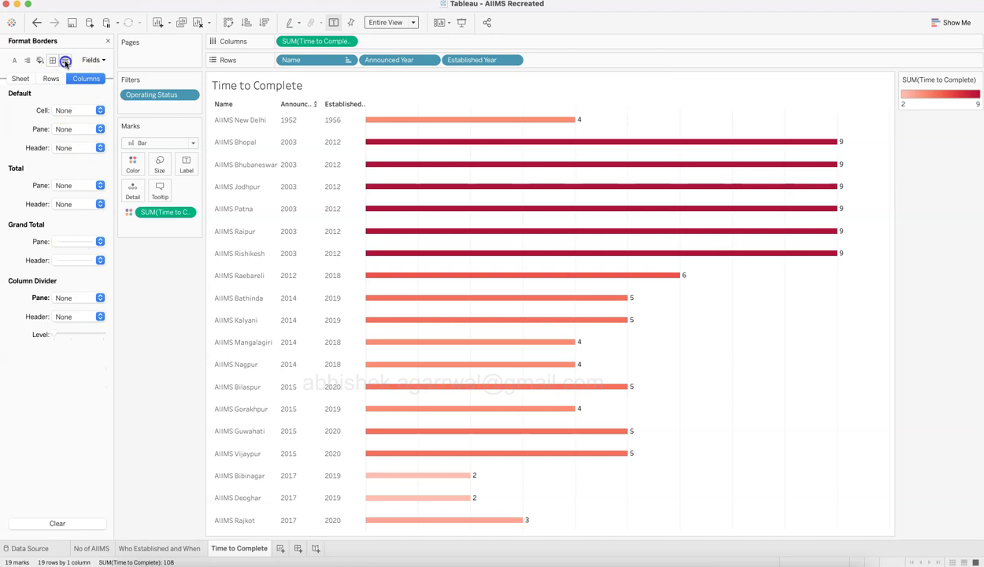
pyautogui.click(66, 60)
pyautogui.click(69, 110)
pyautogui.click(71, 126)
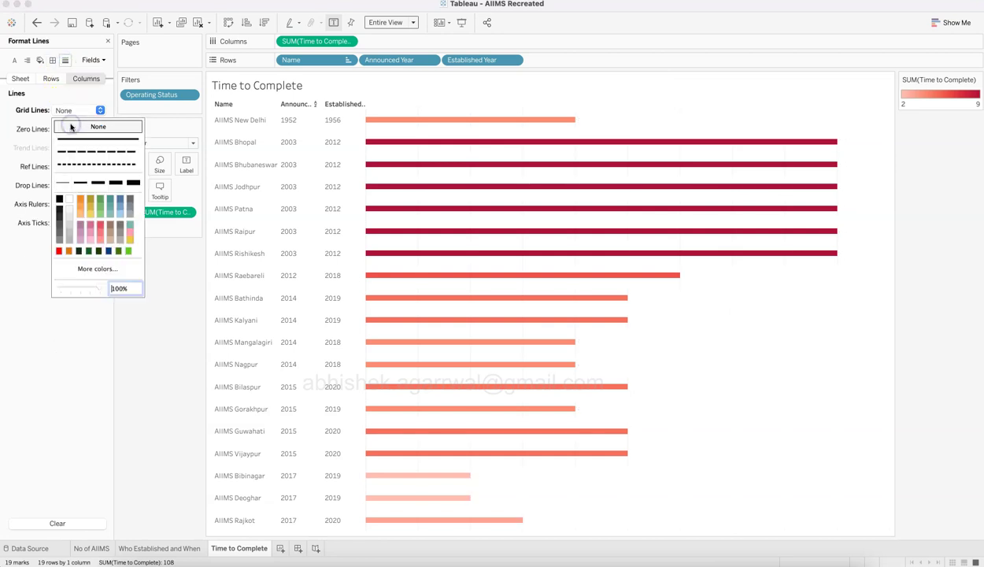
pyautogui.click(6, 362)
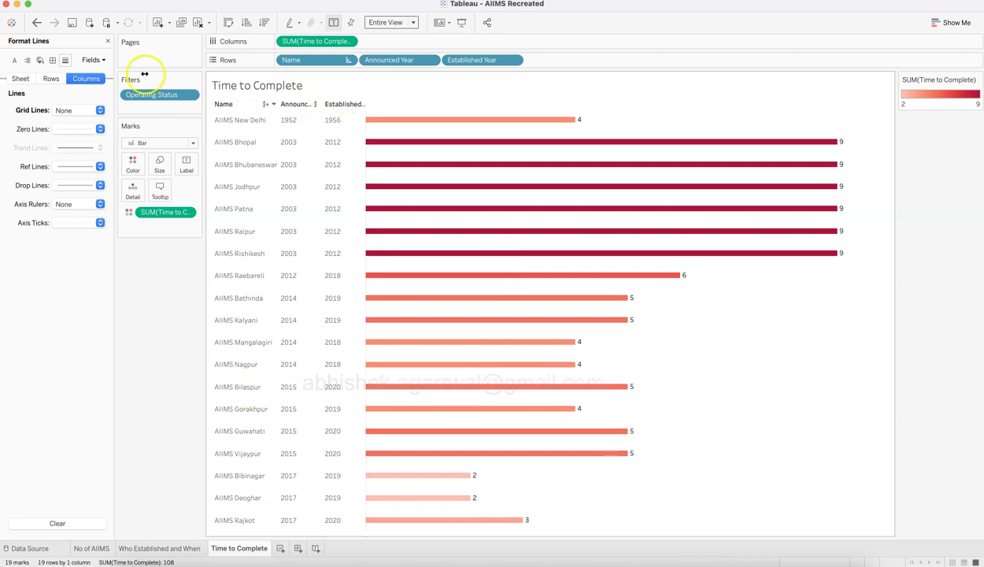
pyautogui.click(72, 22)
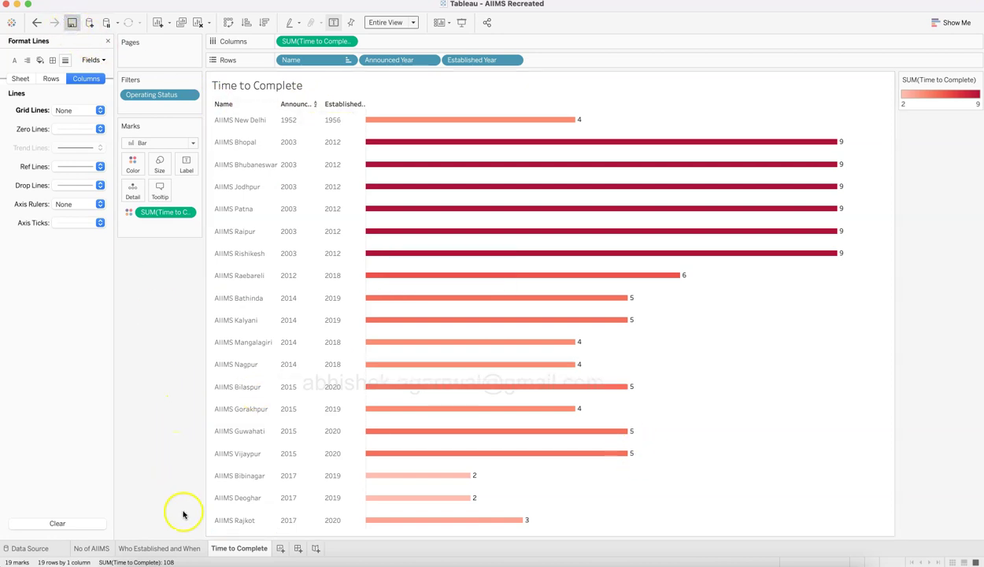
# Step: Create a new worksheet and build a filled map from the State/UT field
pyautogui.click(279, 548)
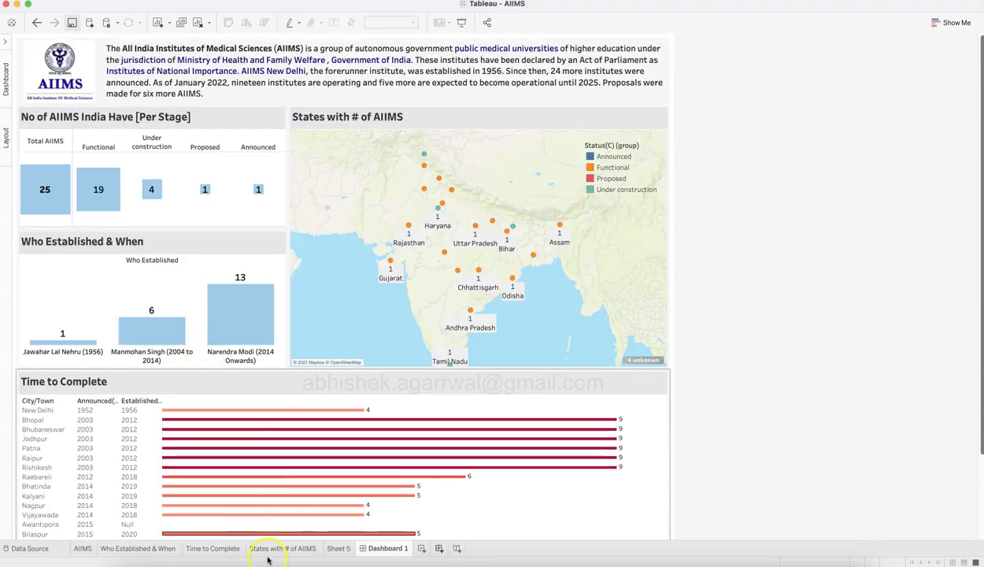
pyautogui.click(297, 548)
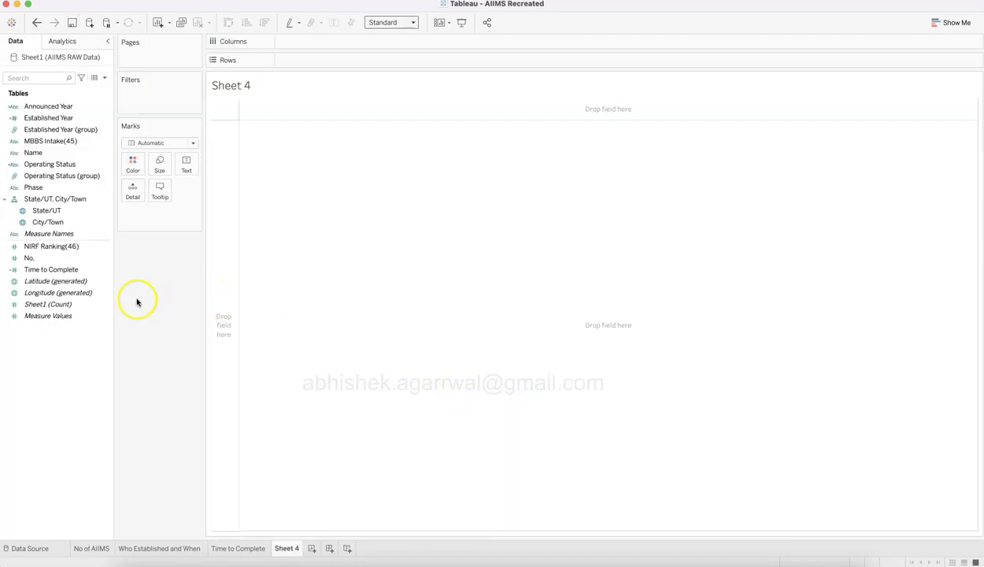
pyautogui.click(78, 212)
pyautogui.click(78, 214)
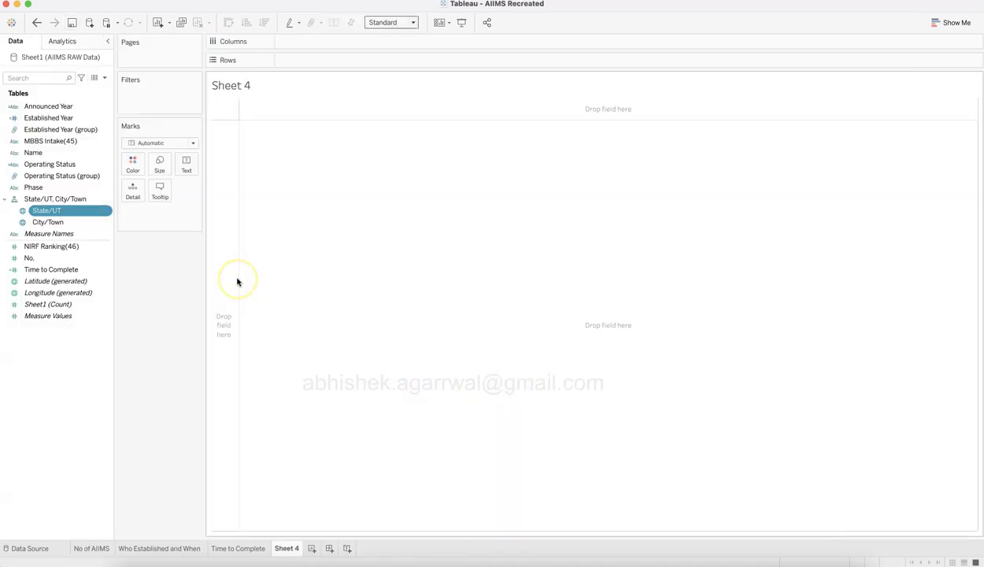
pyautogui.click(949, 23)
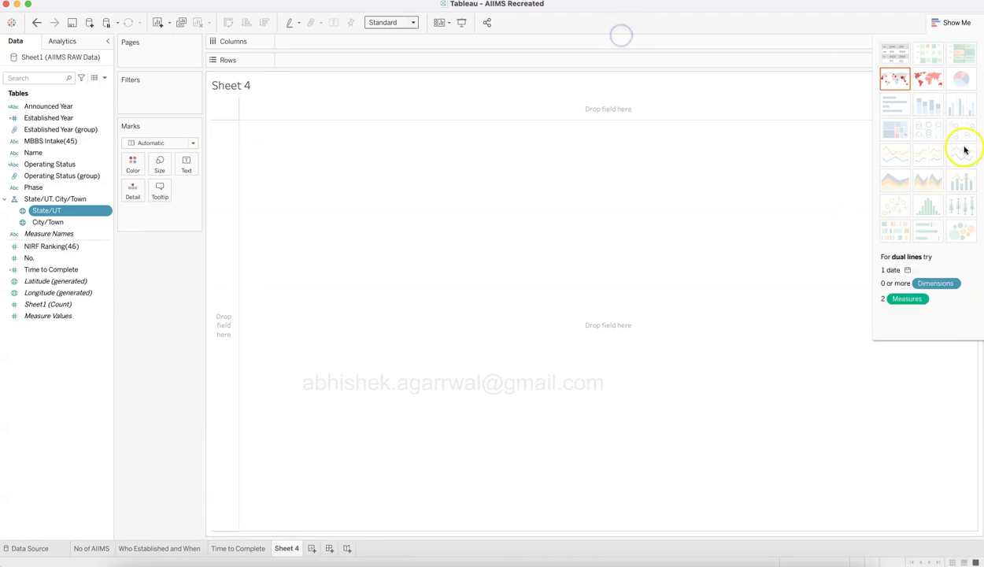
pyautogui.click(927, 81)
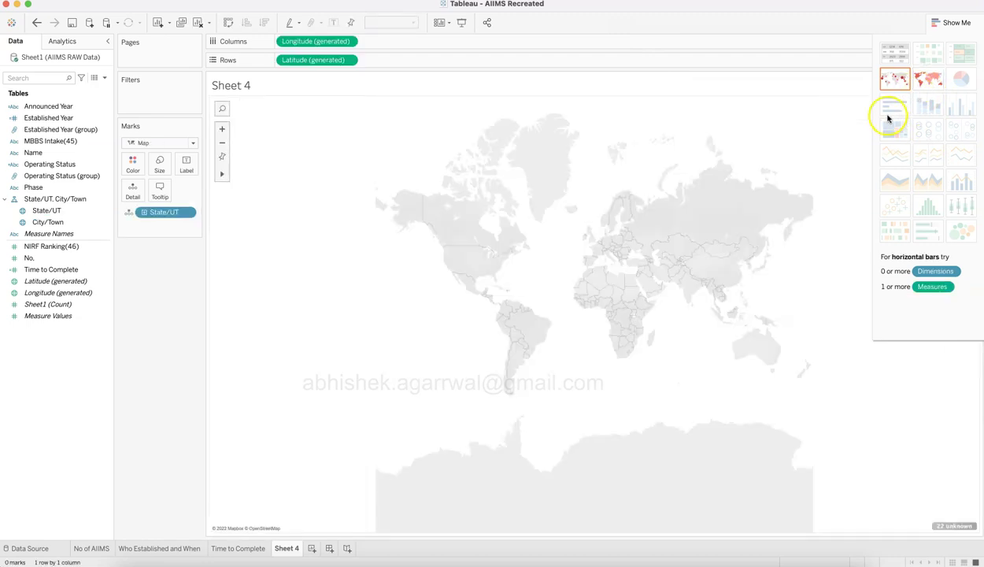
pyautogui.click(954, 22)
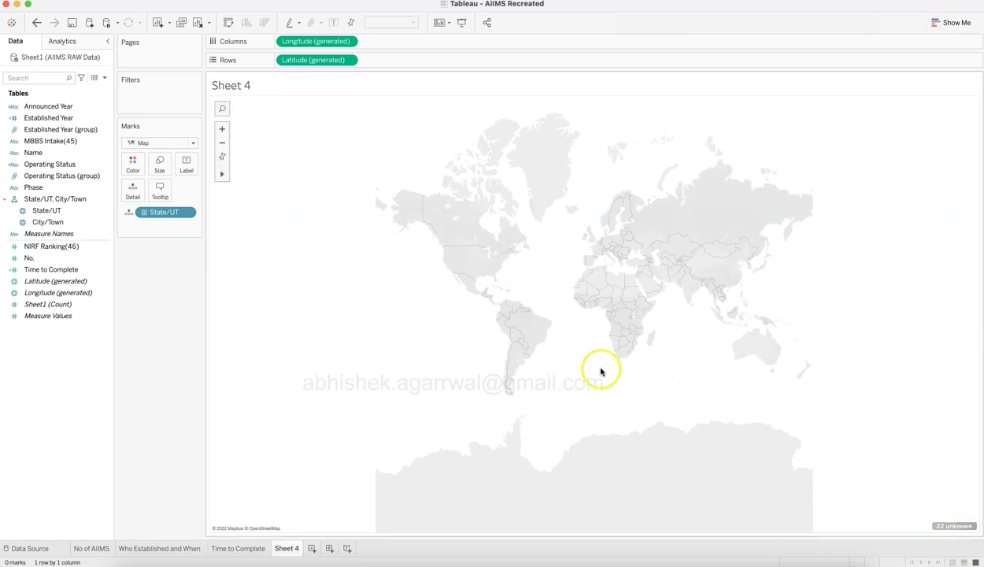
# Step: Fix the unknown State/UT locations by setting the country/region to a fixed value of India
pyautogui.click(959, 526)
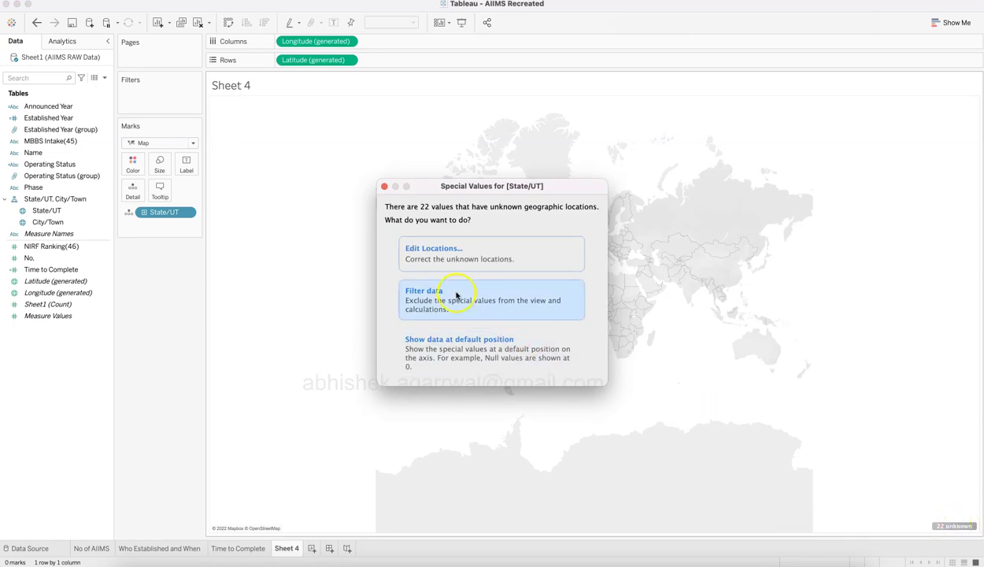
pyautogui.click(446, 255)
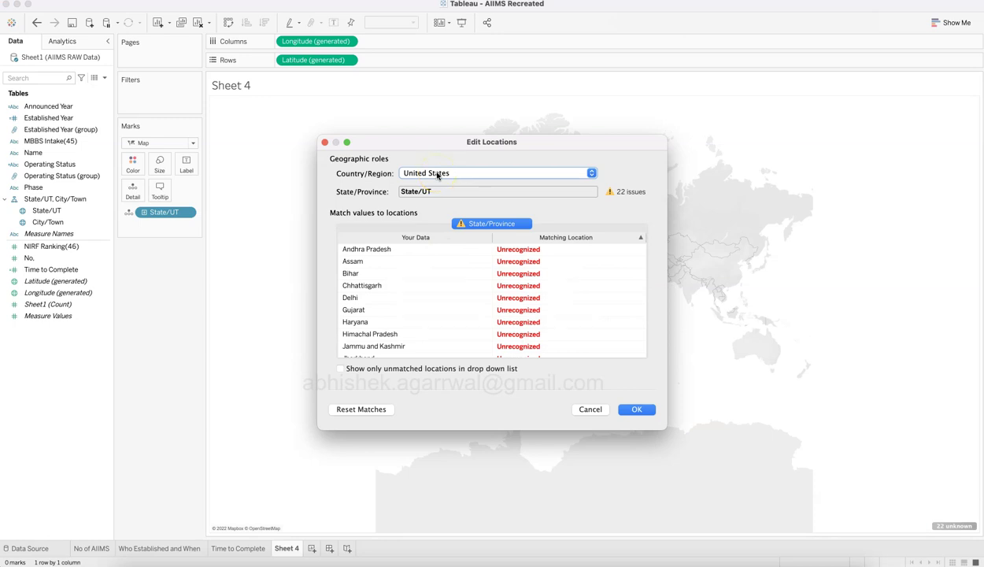
pyautogui.click(438, 174)
pyautogui.click(482, 212)
pyautogui.write('ind')
pyautogui.click(483, 250)
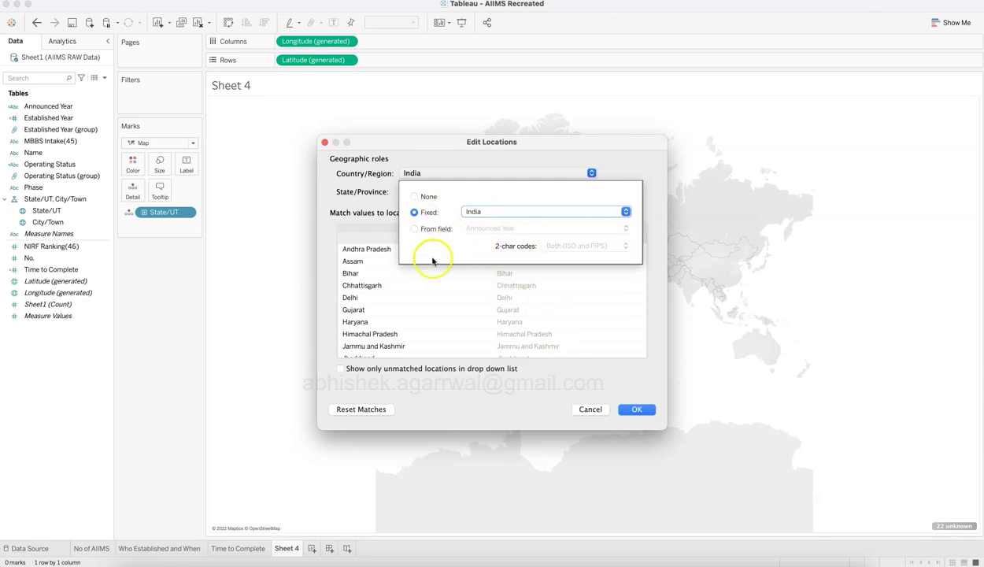
pyautogui.click(444, 318)
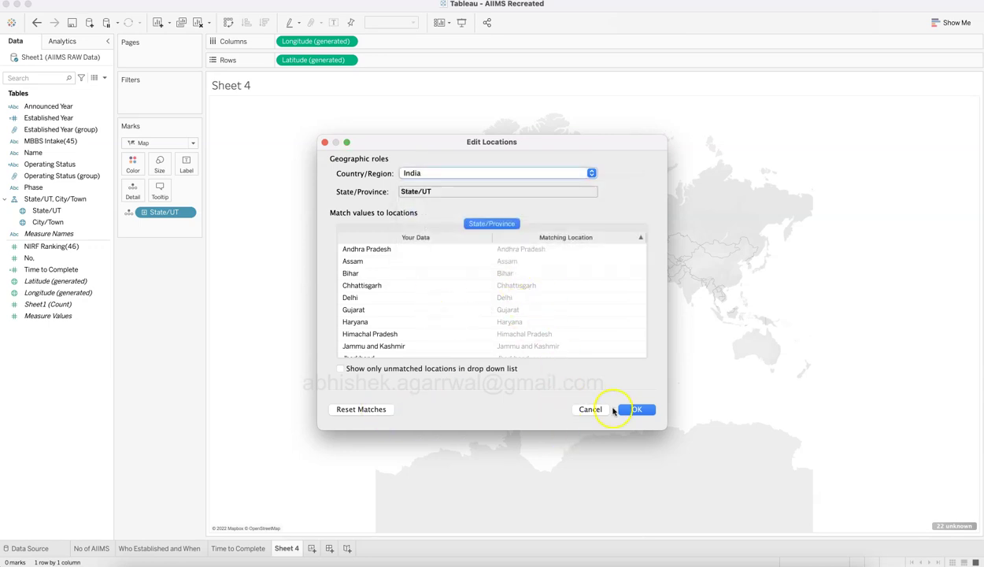
pyautogui.scroll(-10, 488, 276)
pyautogui.scroll(10, 480, 272)
pyautogui.click(646, 413)
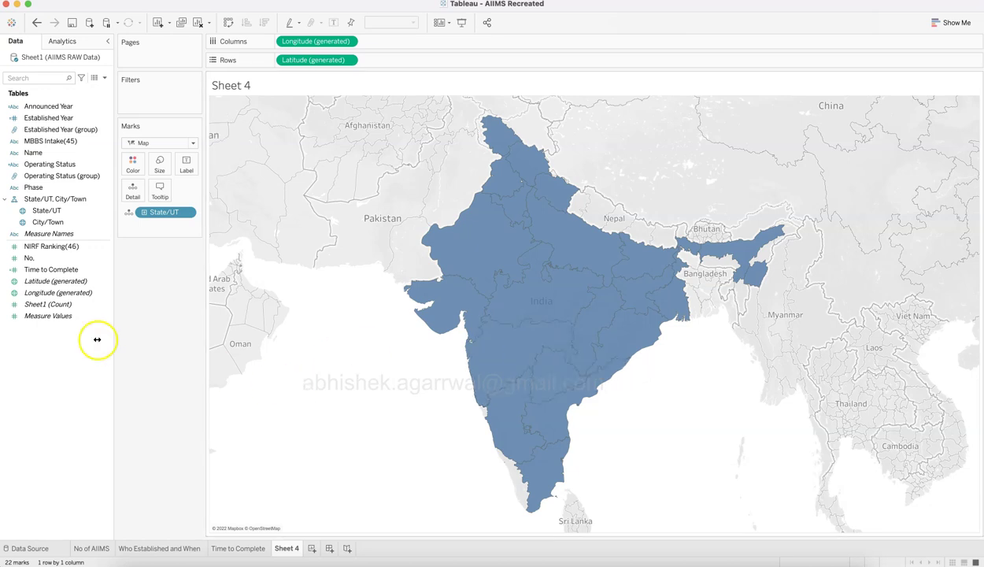
# Step: Color the states on the map by Operating Status (group)
pyautogui.click(90, 282)
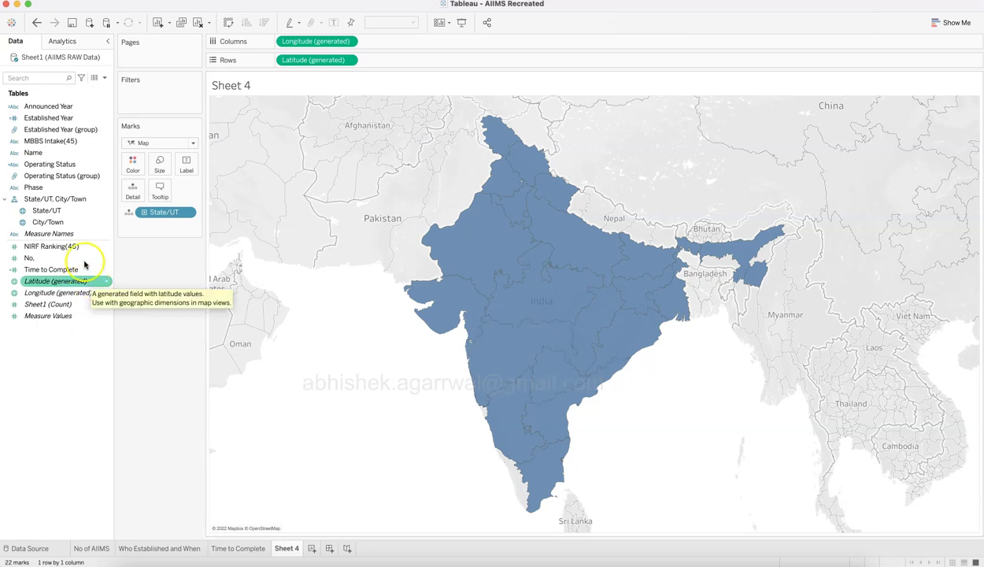
pyautogui.click(79, 233)
pyautogui.click(77, 213)
pyautogui.click(77, 224)
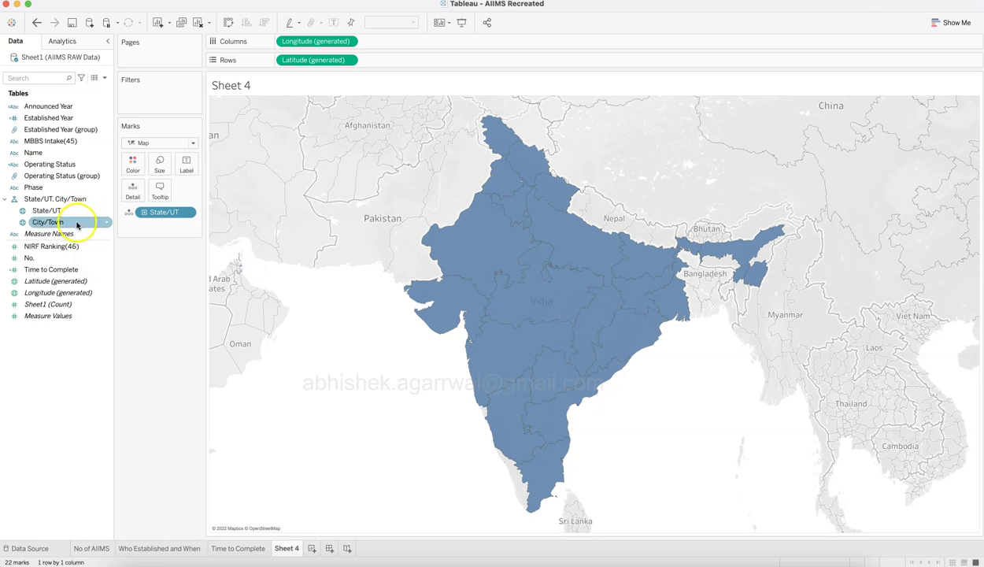
pyautogui.click(147, 325)
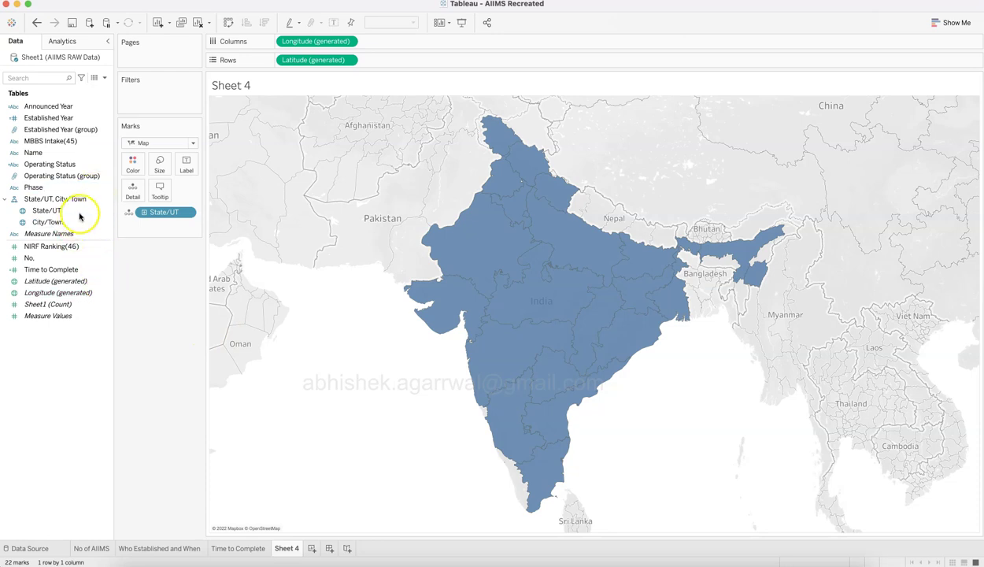
pyautogui.moveTo(73, 164); pyautogui.dragTo(127, 169)
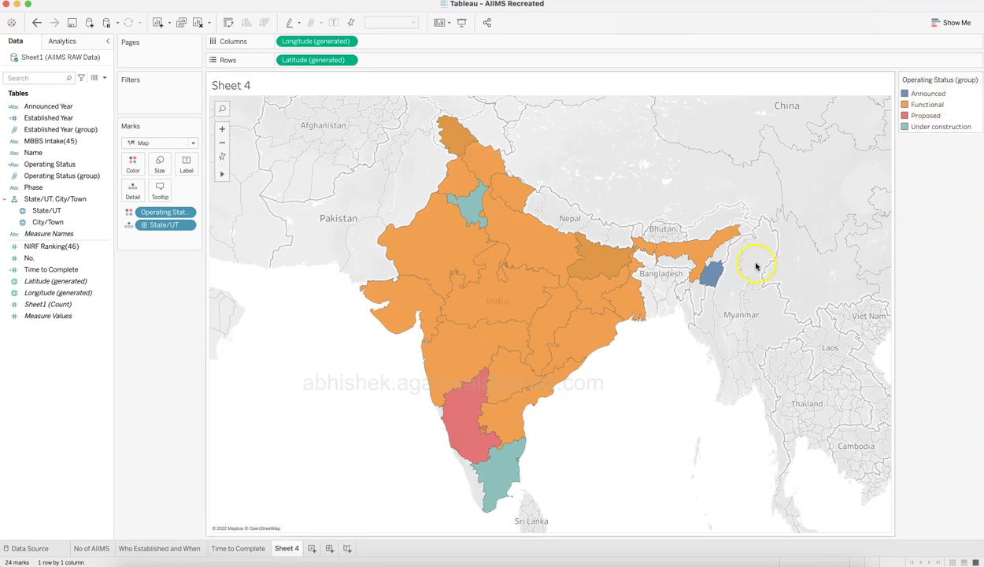
# Step: Compare with the original workbook's map, try the Circle mark type, and restore the Map mark type
pyautogui.moveTo(714, 277)
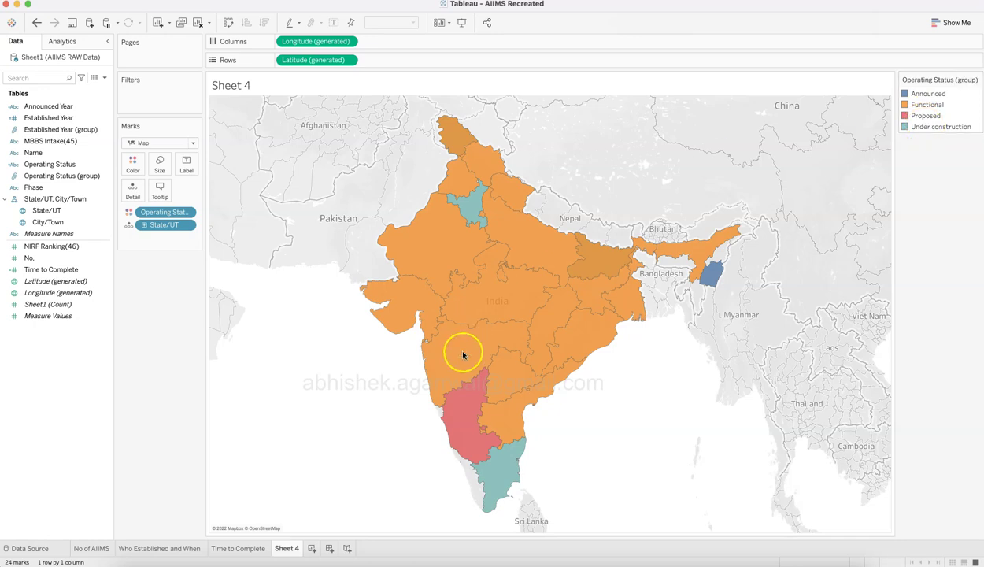
pyautogui.press('super+grave')
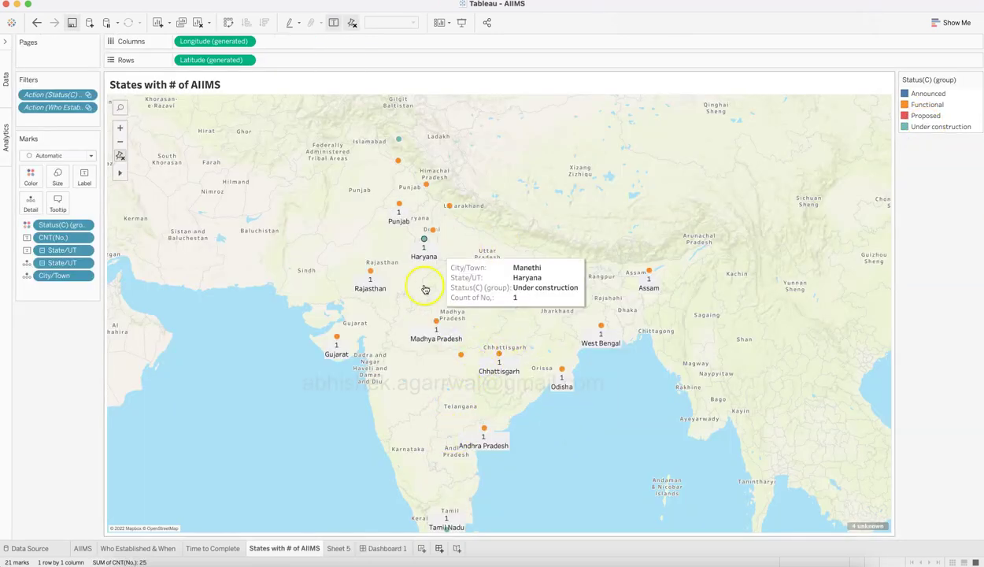
pyautogui.press('super+grave')
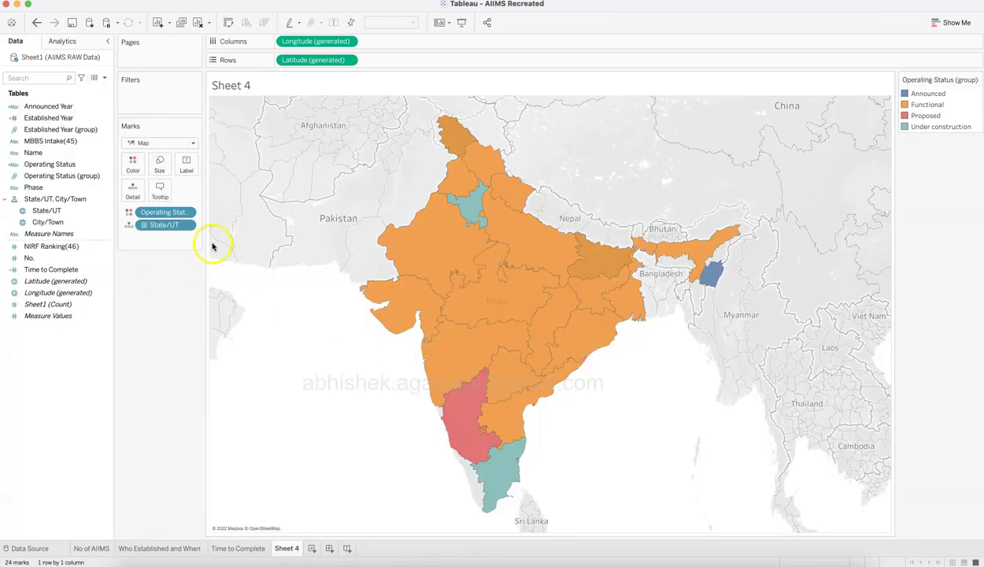
pyautogui.click(936, 24)
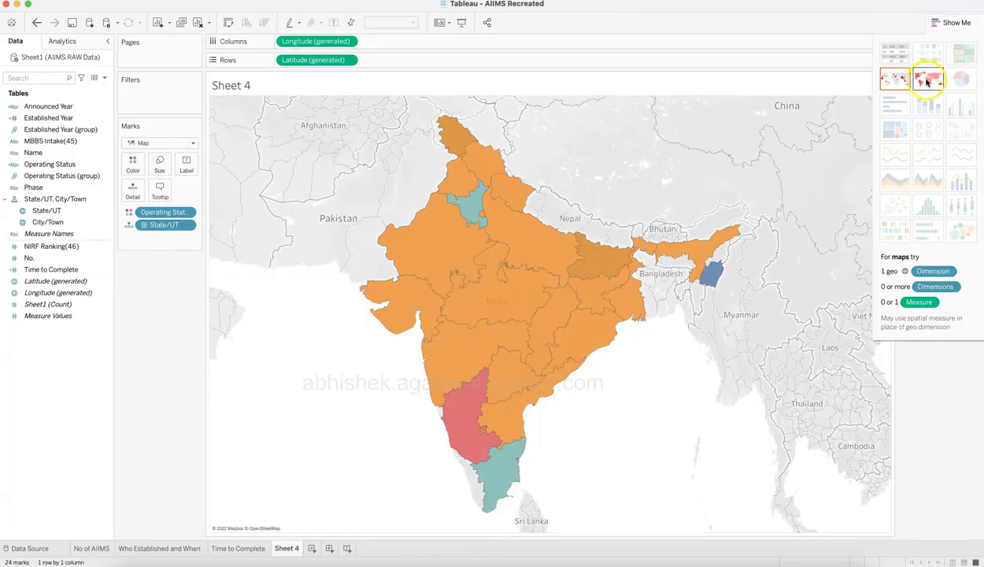
pyautogui.click(191, 144)
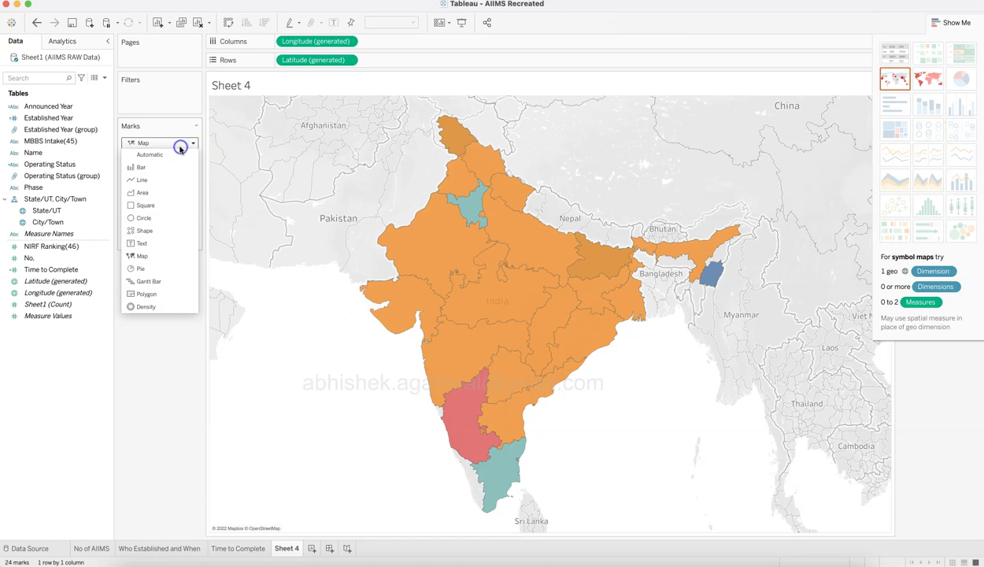
pyautogui.click(170, 220)
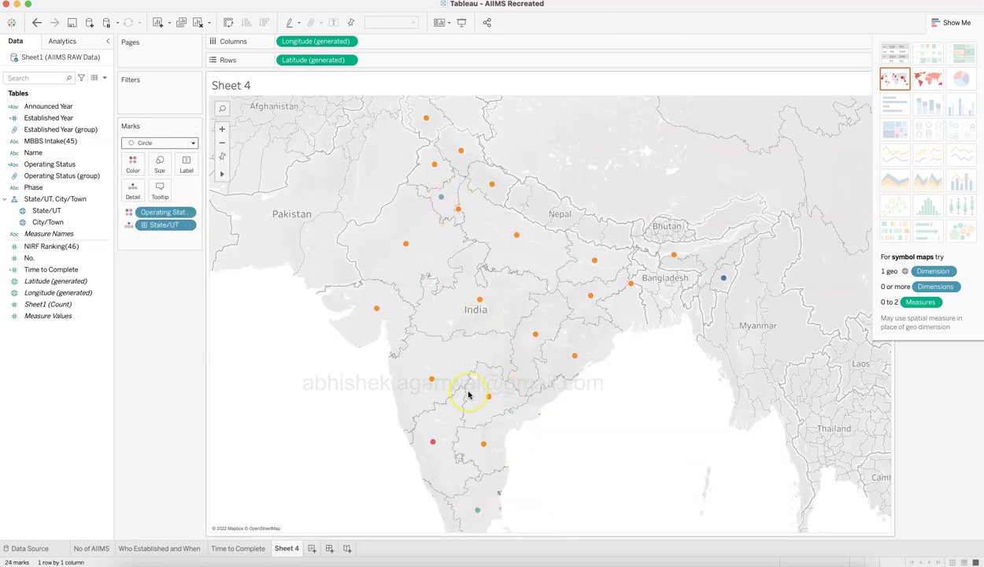
pyautogui.click(162, 143)
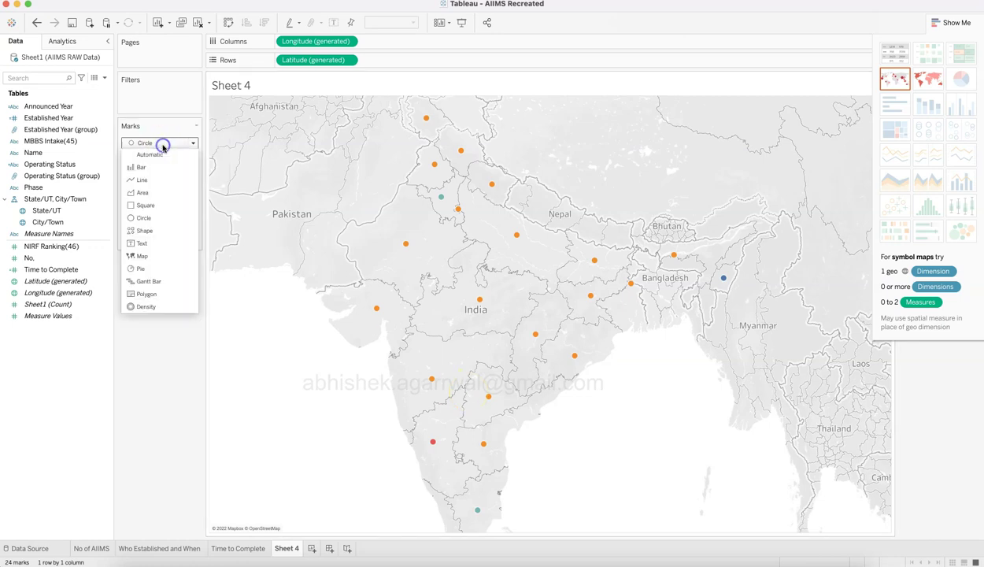
pyautogui.click(153, 258)
pyautogui.moveTo(535, 313)
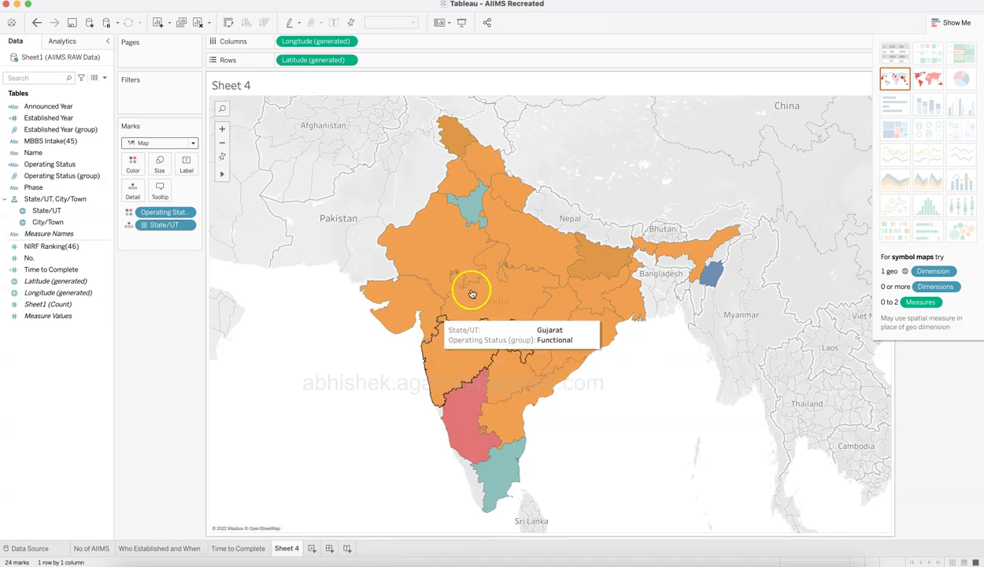
pyautogui.click(955, 23)
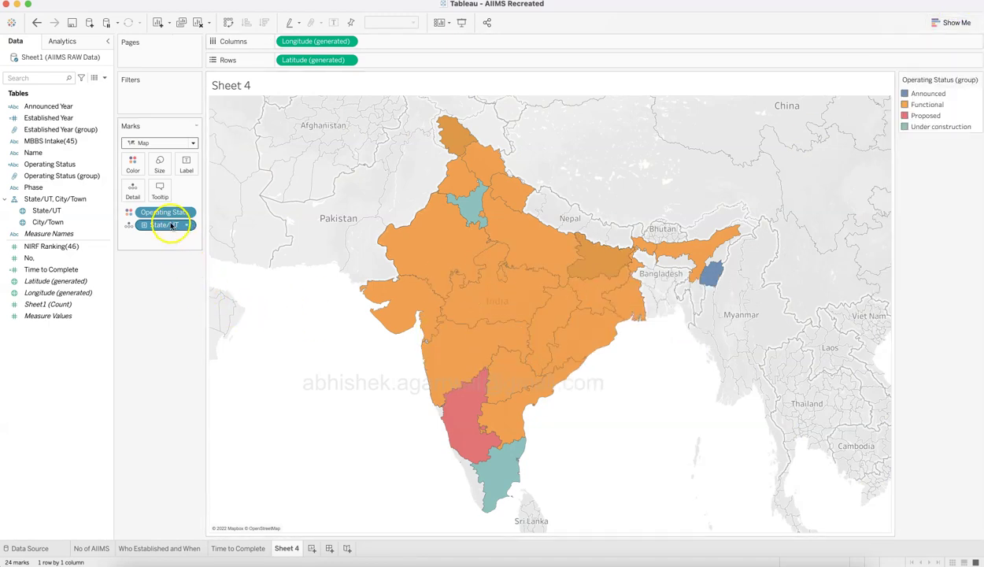
# Step: Label each state with the Name field aggregated as a Count
pyautogui.click(43, 199)
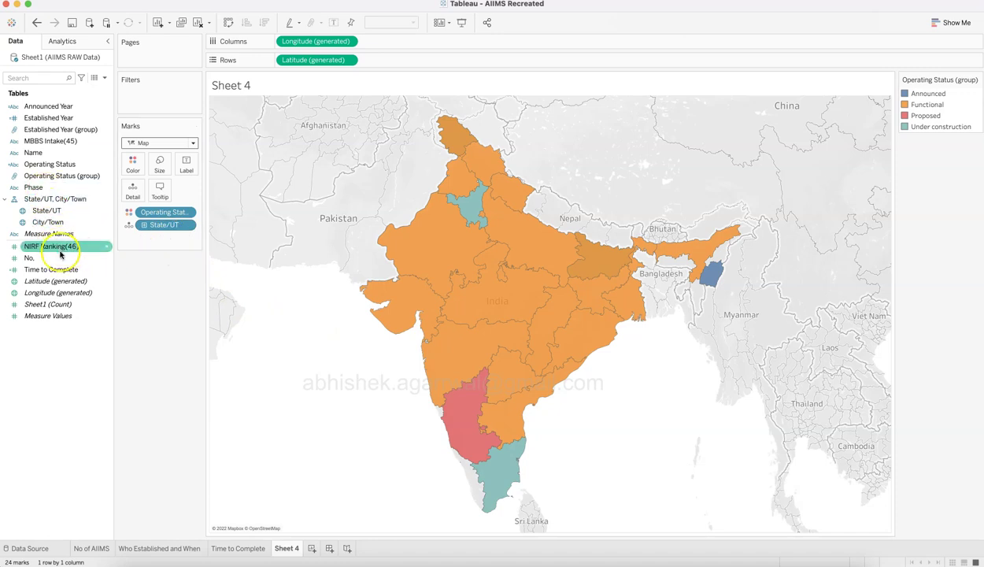
pyautogui.click(65, 154)
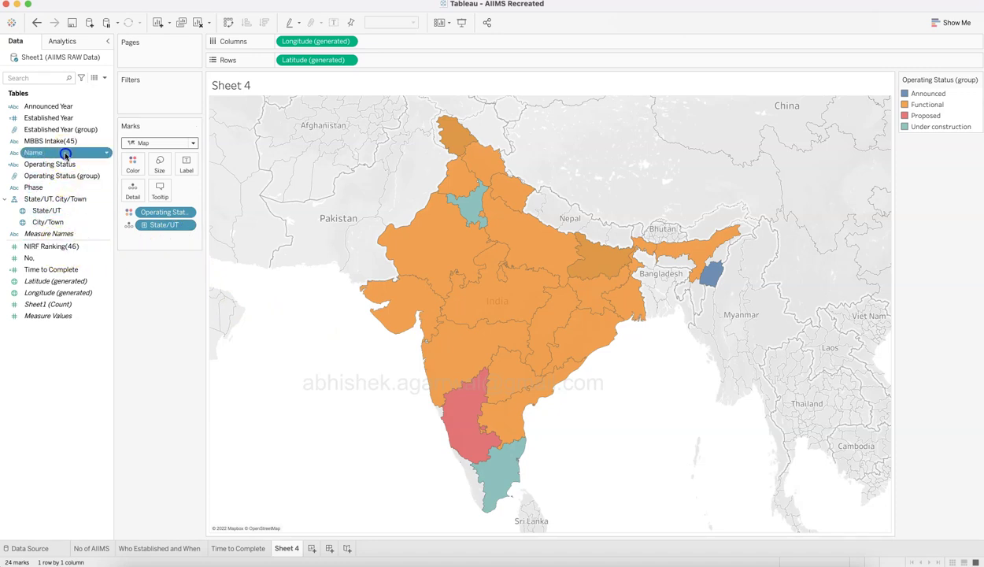
pyautogui.moveTo(73, 152); pyautogui.dragTo(191, 164)
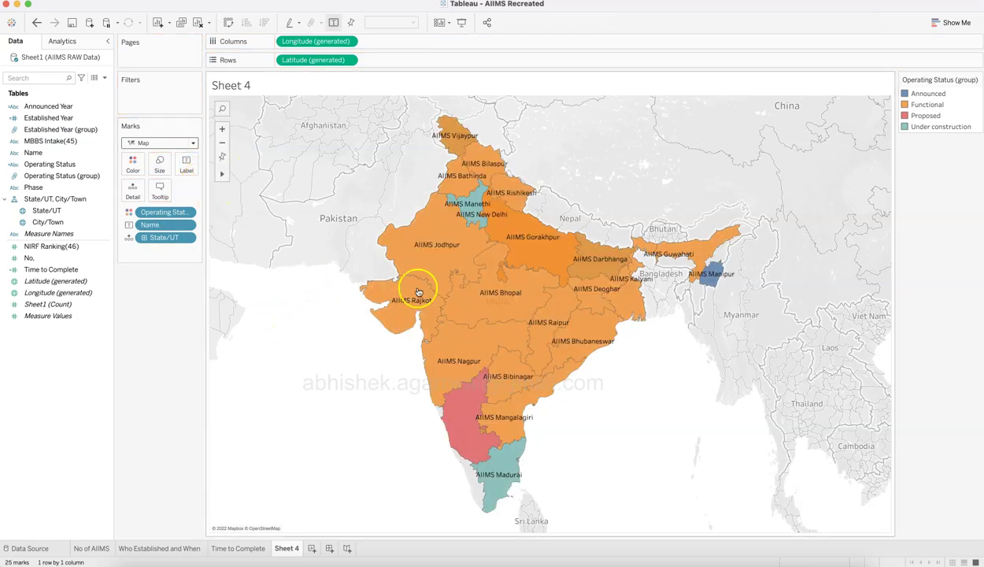
pyautogui.click(186, 225)
pyautogui.moveTo(203, 354)
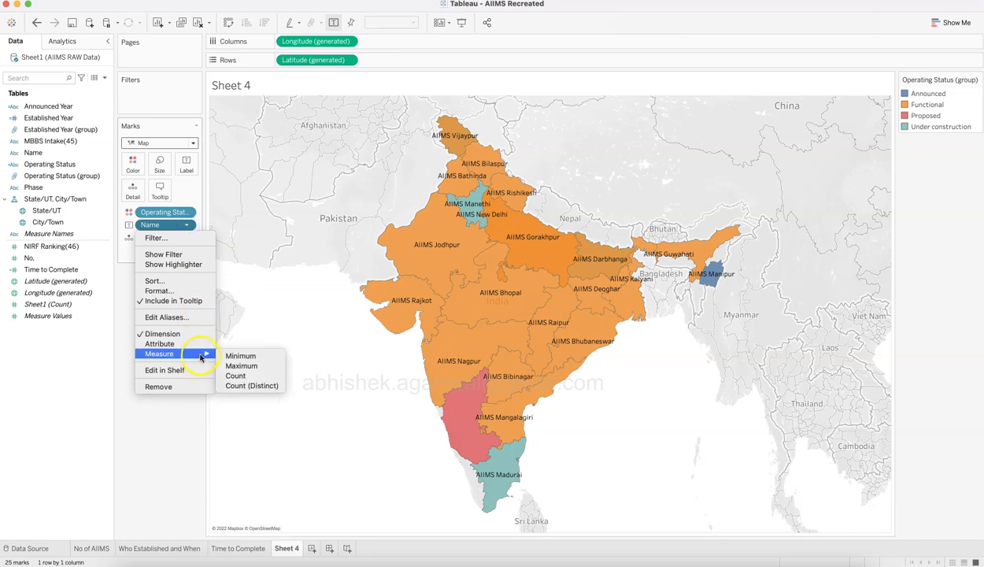
pyautogui.click(234, 376)
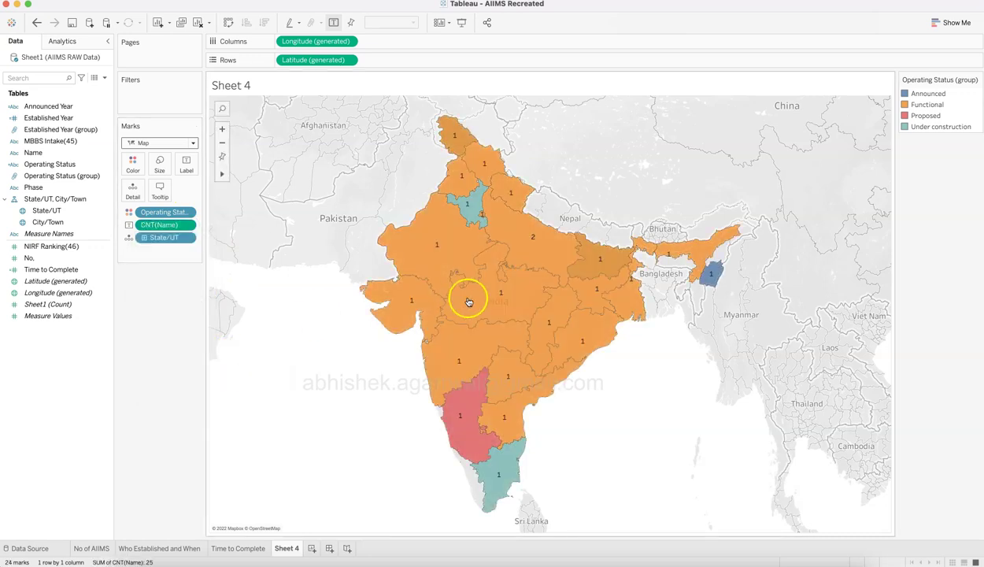
# Step: Undo the Name label's count to check the AIIMS names on the states, and redo it
pyautogui.moveTo(530, 231)
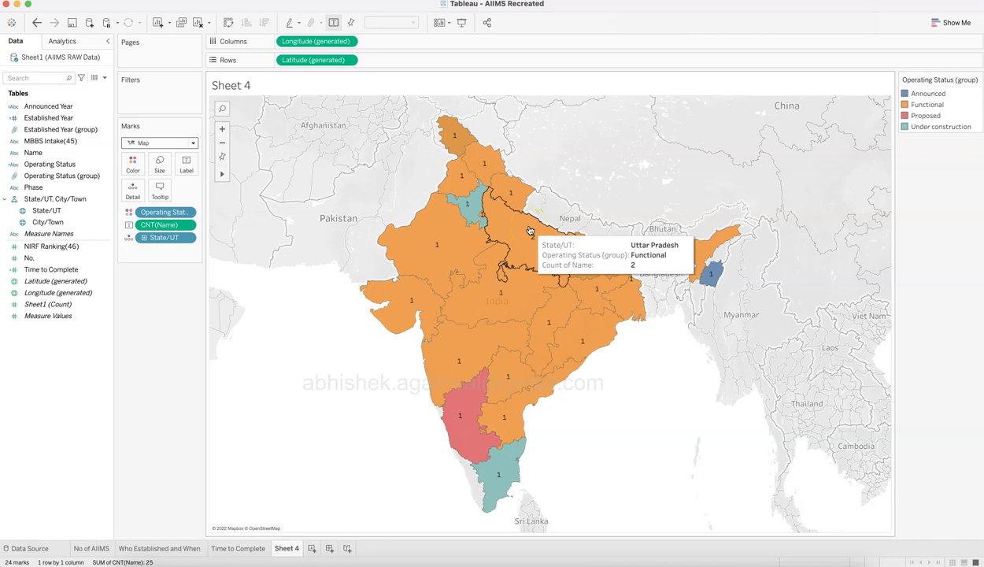
pyautogui.click(530, 230)
pyautogui.click(281, 549)
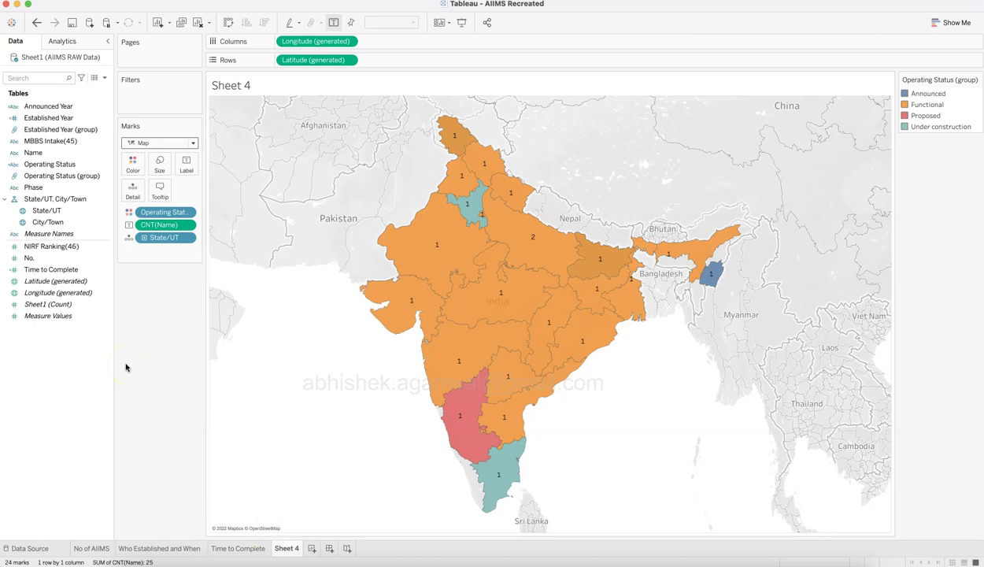
pyautogui.click(37, 22)
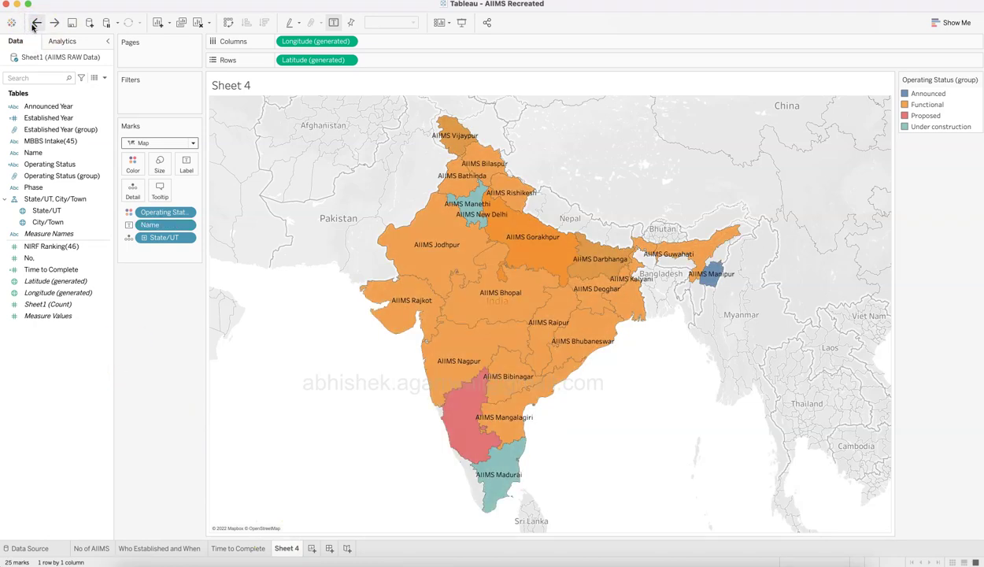
pyautogui.moveTo(516, 203)
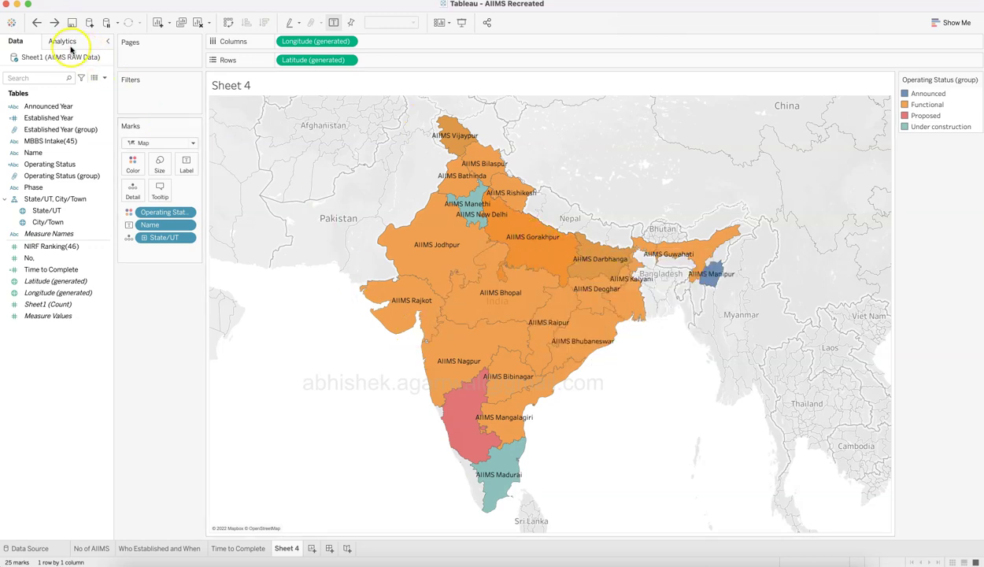
pyautogui.click(55, 22)
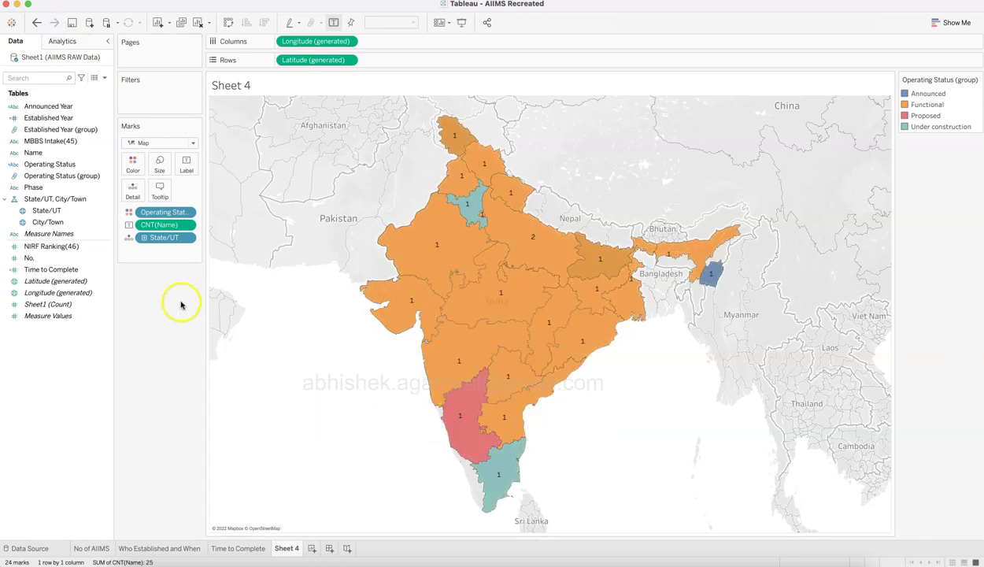
pyautogui.click(134, 166)
pyautogui.click(167, 200)
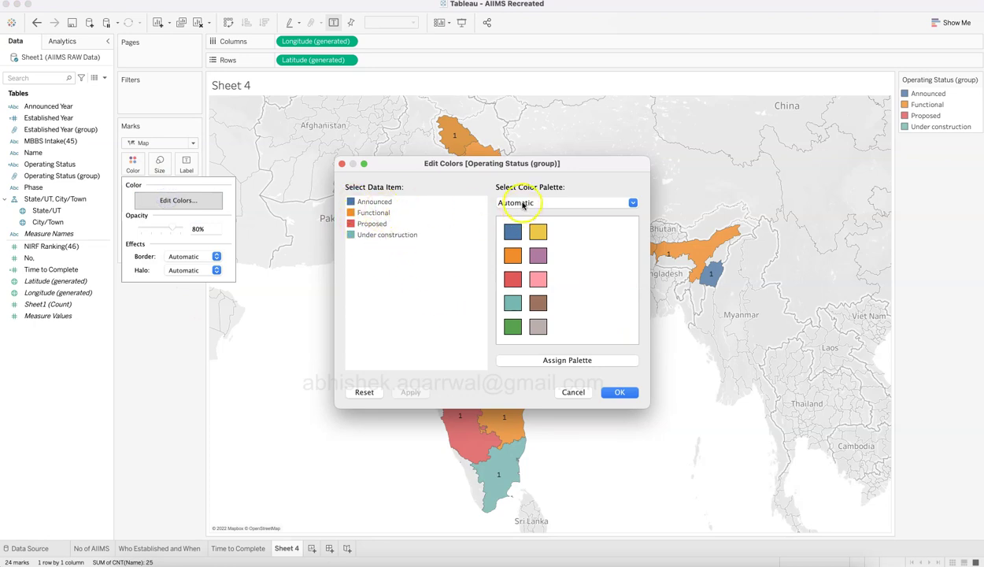
pyautogui.click(522, 204)
pyautogui.click(526, 213)
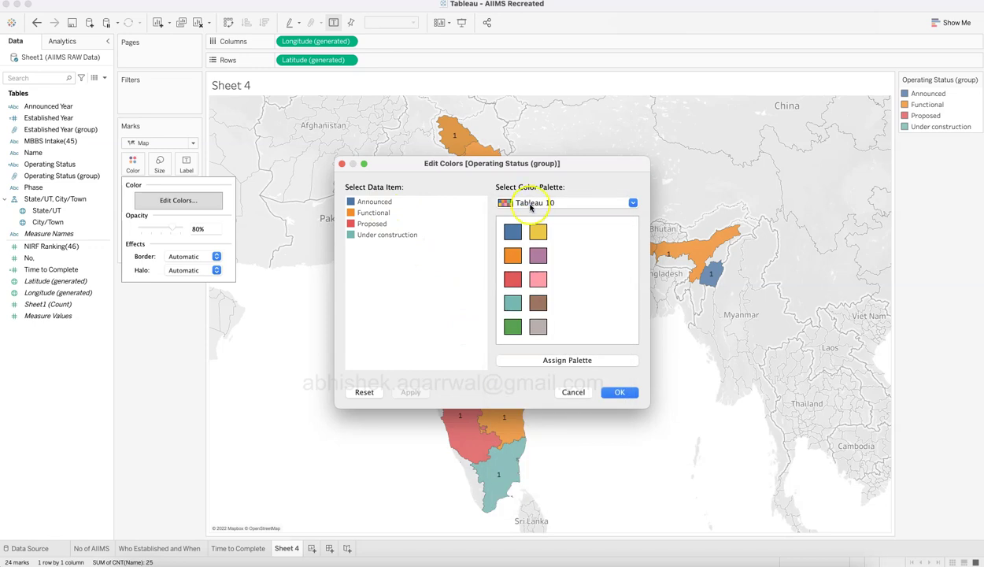
pyautogui.click(530, 204)
pyautogui.click(532, 227)
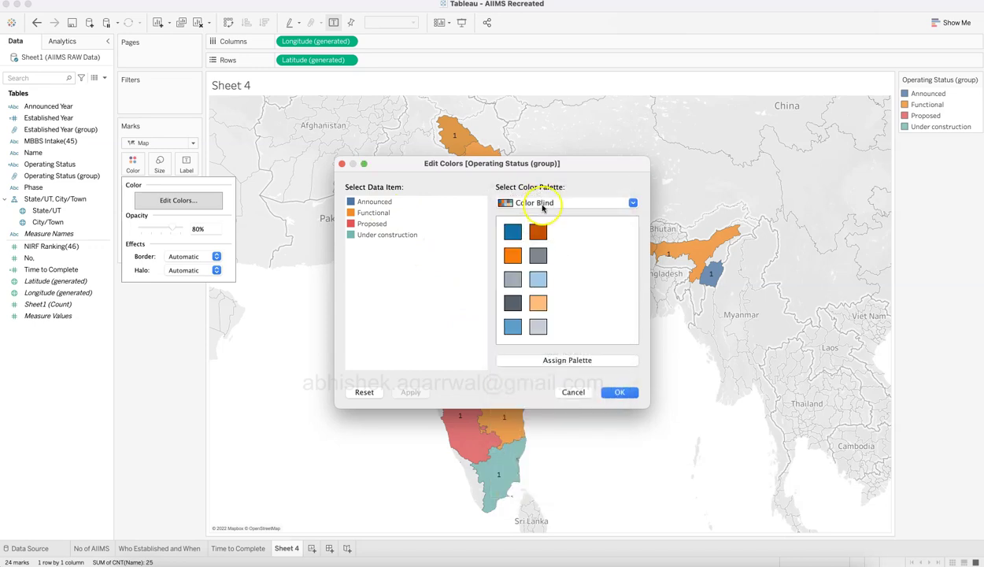
pyautogui.click(383, 220)
pyautogui.click(534, 226)
pyautogui.click(542, 204)
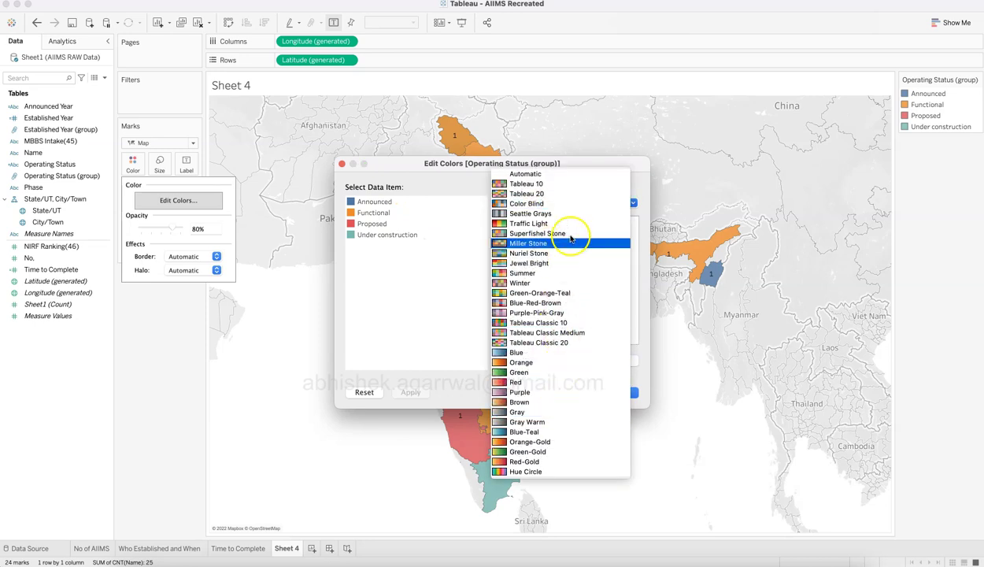
pyautogui.click(573, 225)
pyautogui.click(573, 203)
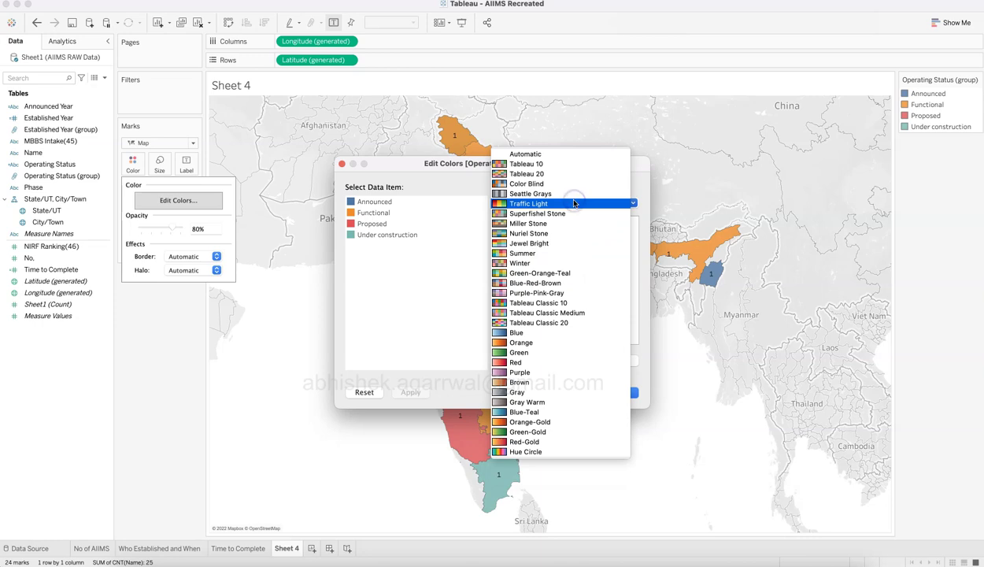
pyautogui.click(573, 255)
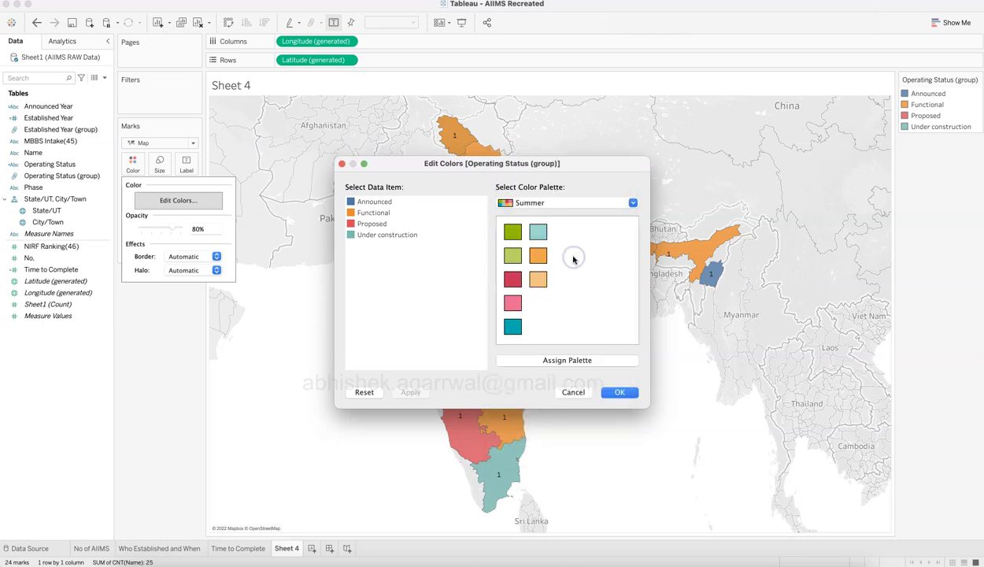
pyautogui.click(575, 399)
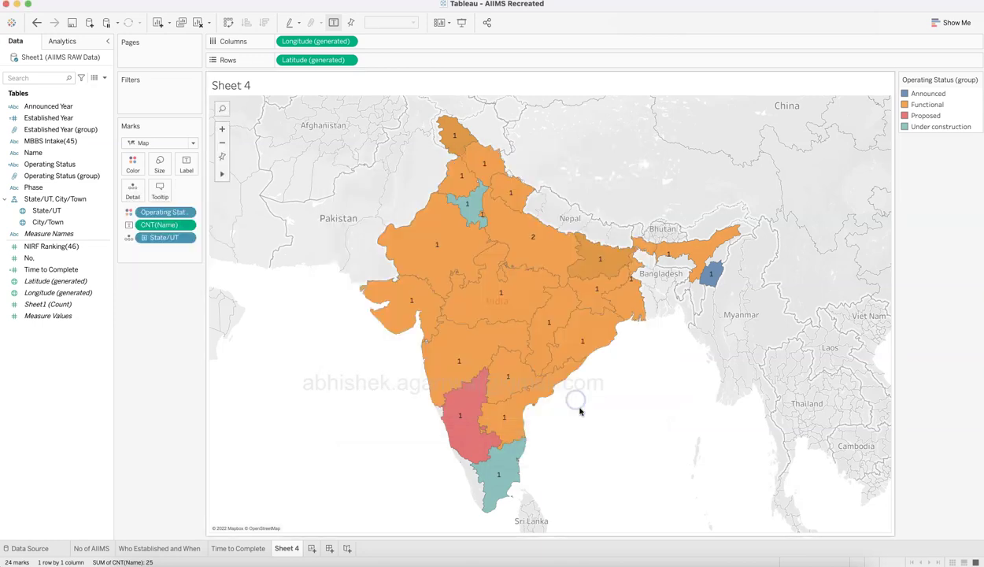
# Step: Save the workbook and open the map layer settings for the states map
pyautogui.click(71, 22)
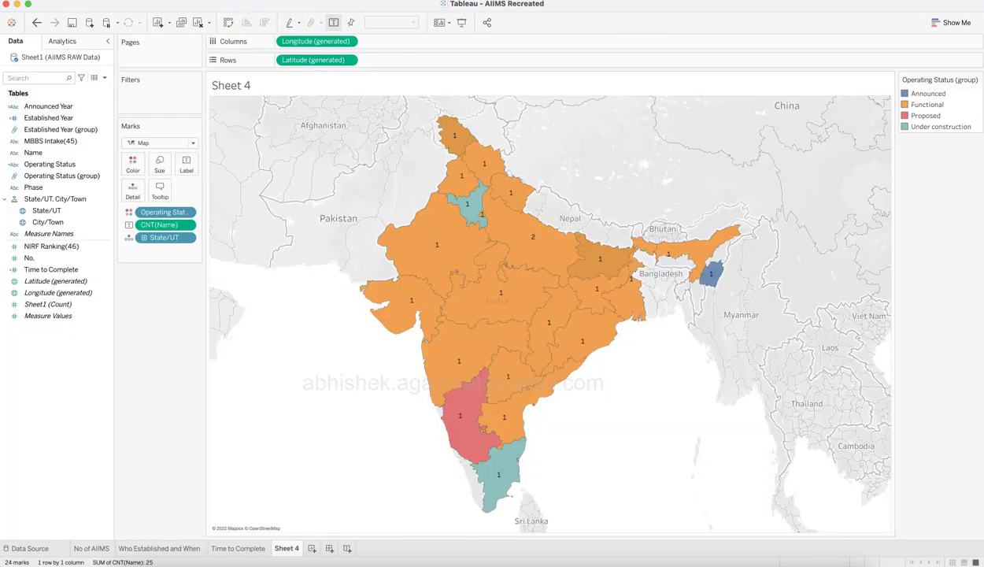
pyautogui.click(288, 0)
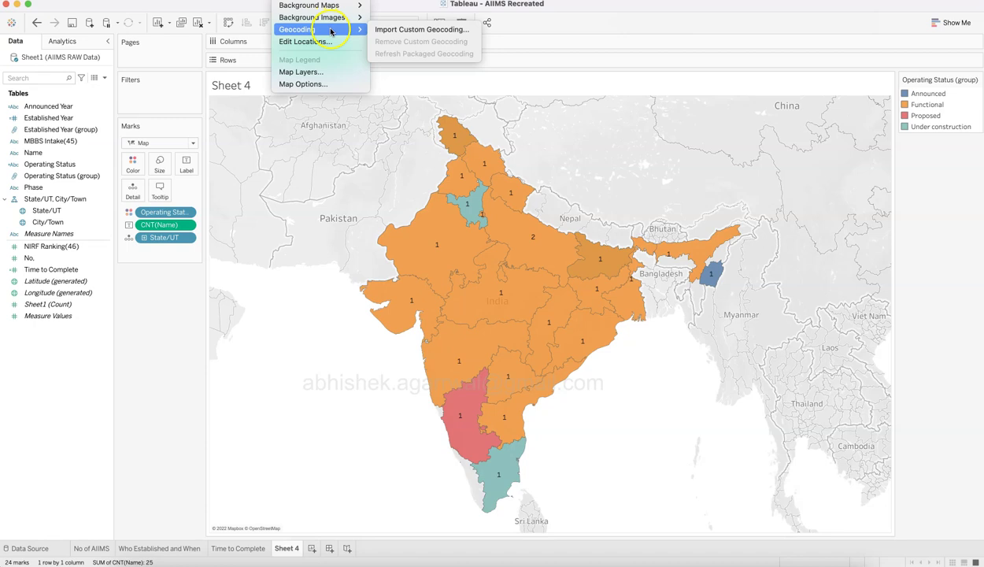
pyautogui.click(323, 72)
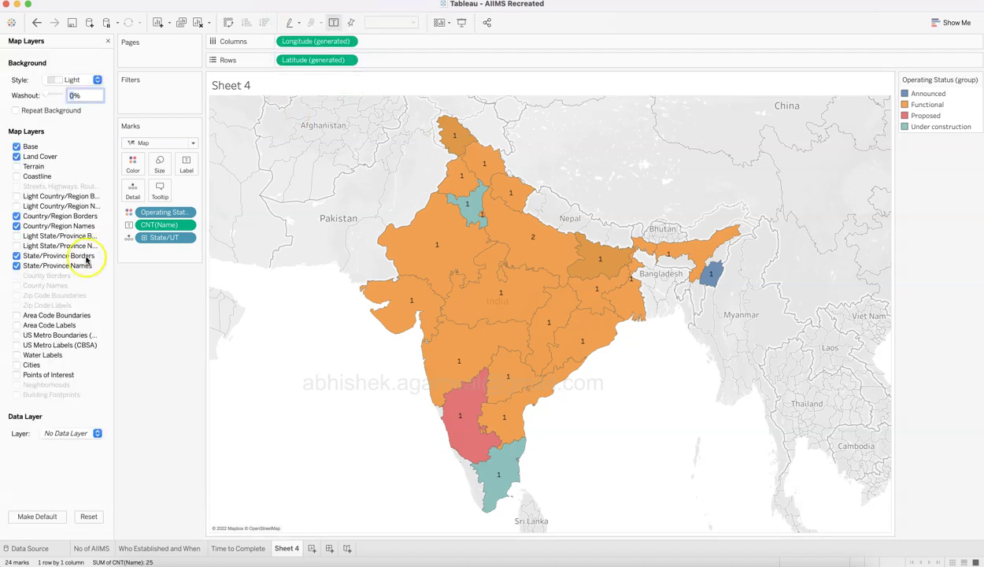
# Step: Try toggling the Terrain, Coastline, Base and Land Cover map layers, and restore their original settings
pyautogui.click(16, 167)
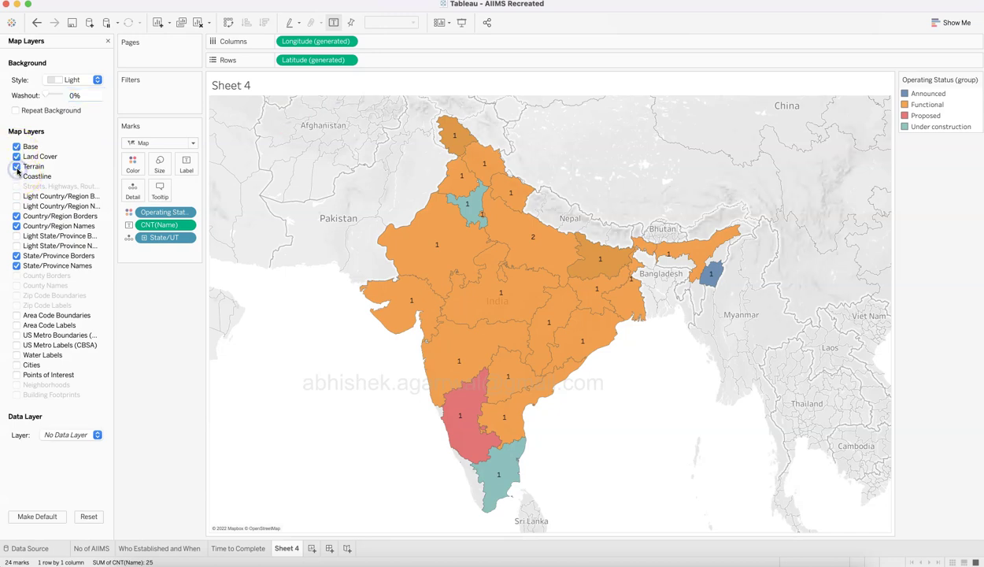
pyautogui.click(16, 176)
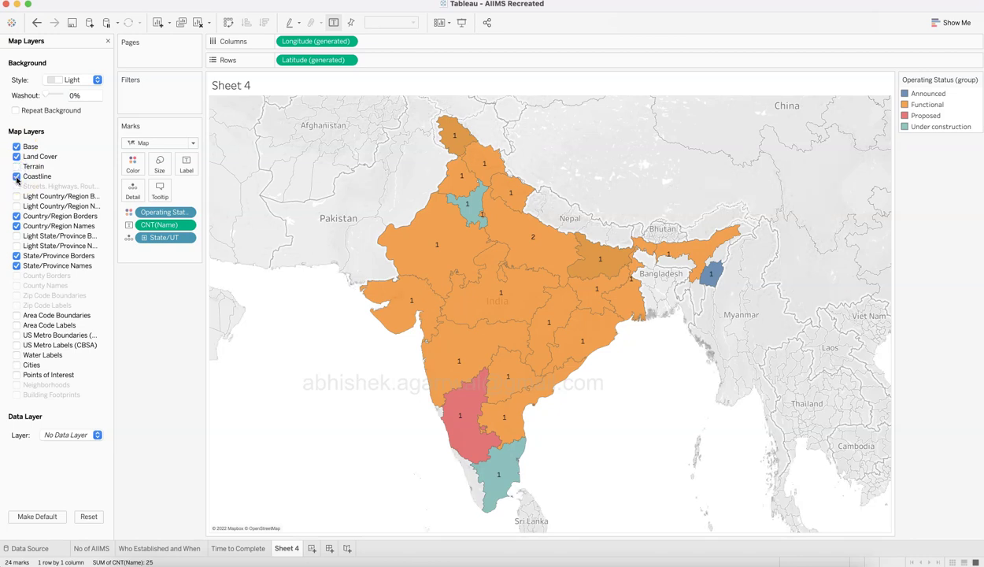
pyautogui.click(16, 177)
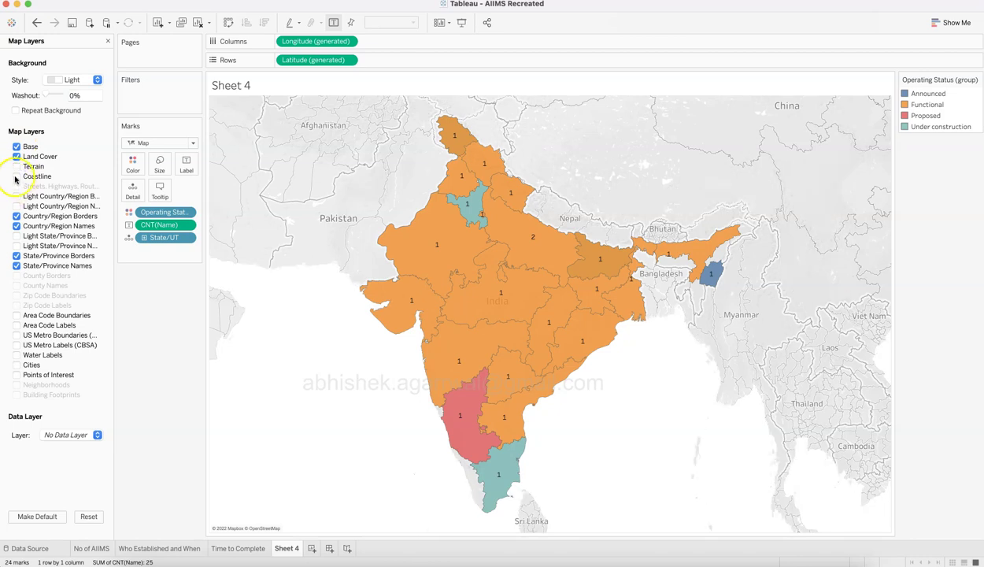
pyautogui.click(15, 147)
pyautogui.click(17, 156)
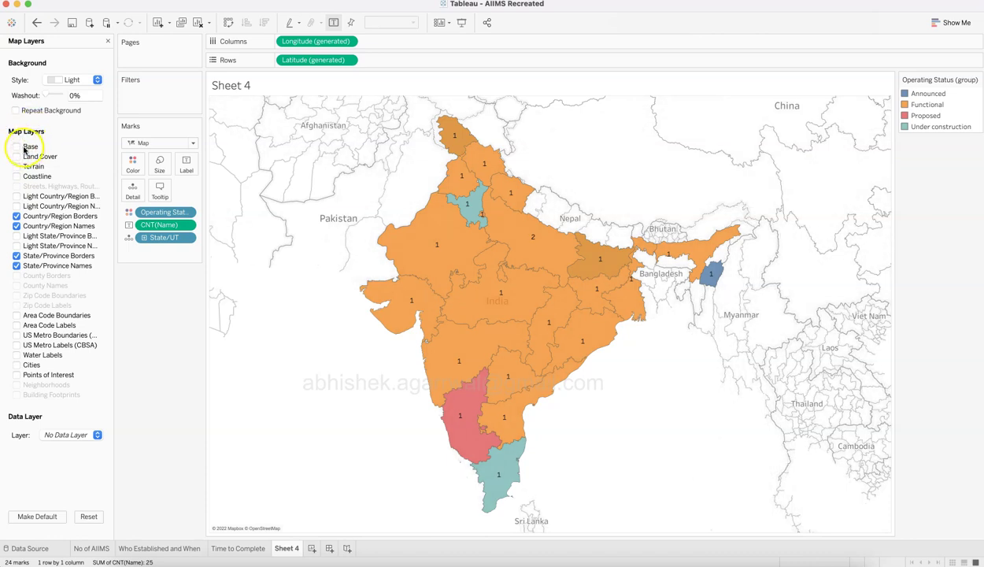
pyautogui.click(17, 147)
pyautogui.click(17, 157)
# Step: Compare the Outdoors, Dark and Normal background styles and set the map background to Outdoors
pyautogui.click(74, 81)
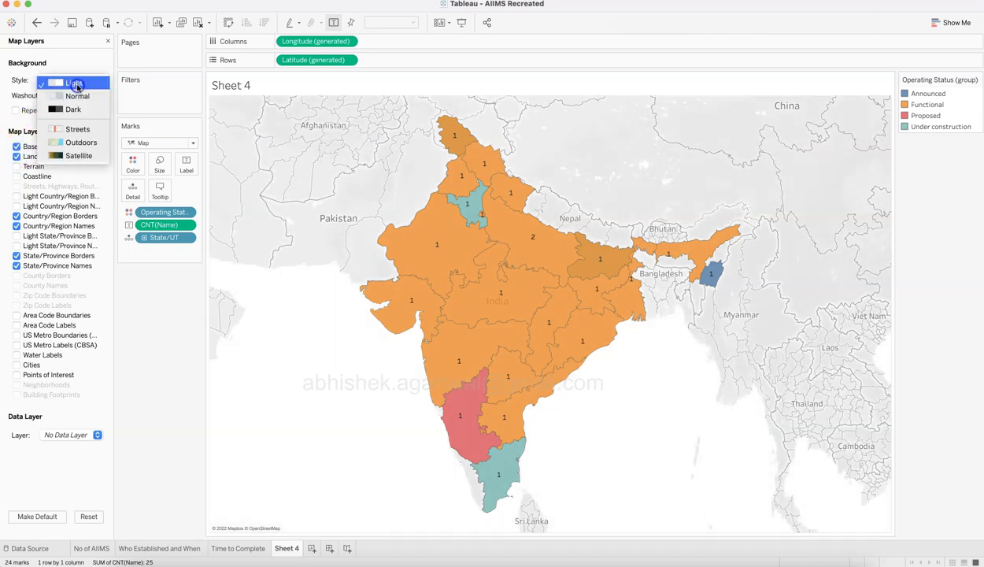
pyautogui.click(84, 143)
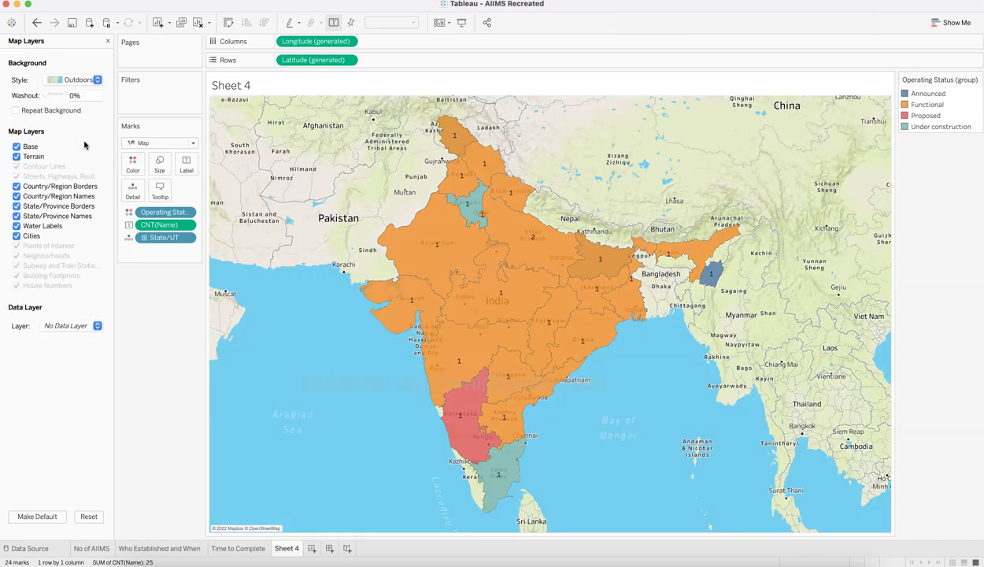
pyautogui.click(82, 80)
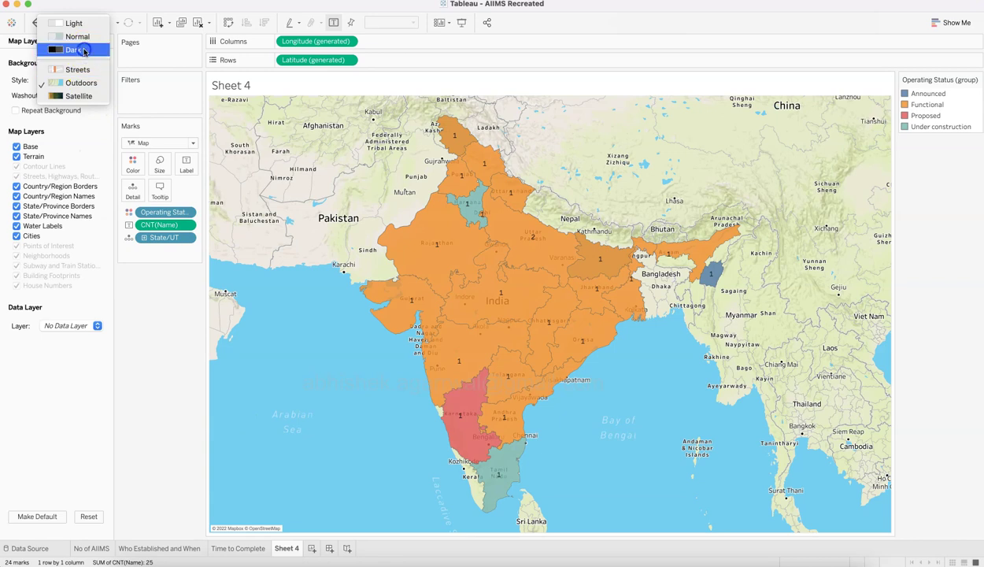
pyautogui.click(83, 50)
pyautogui.click(79, 79)
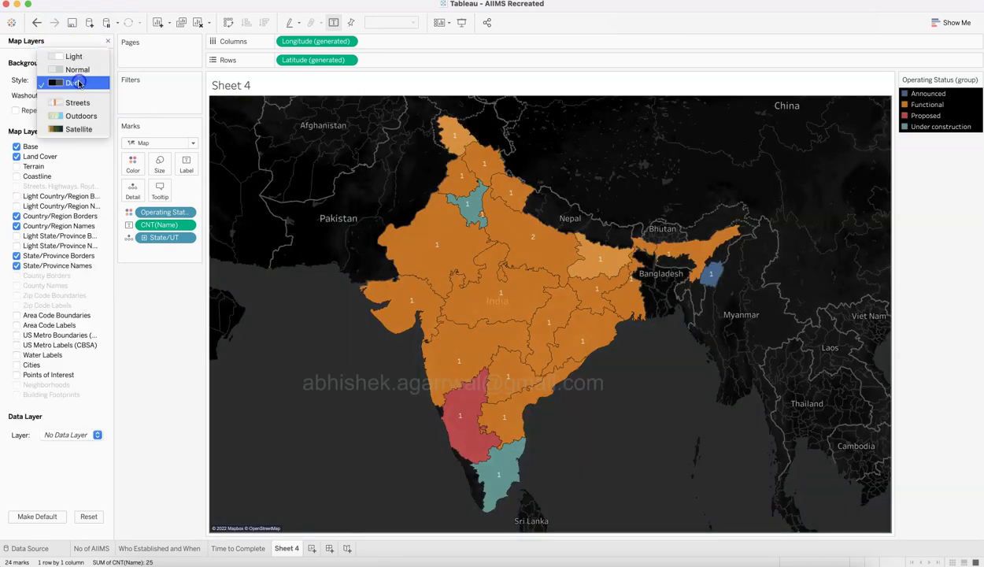
pyautogui.click(79, 69)
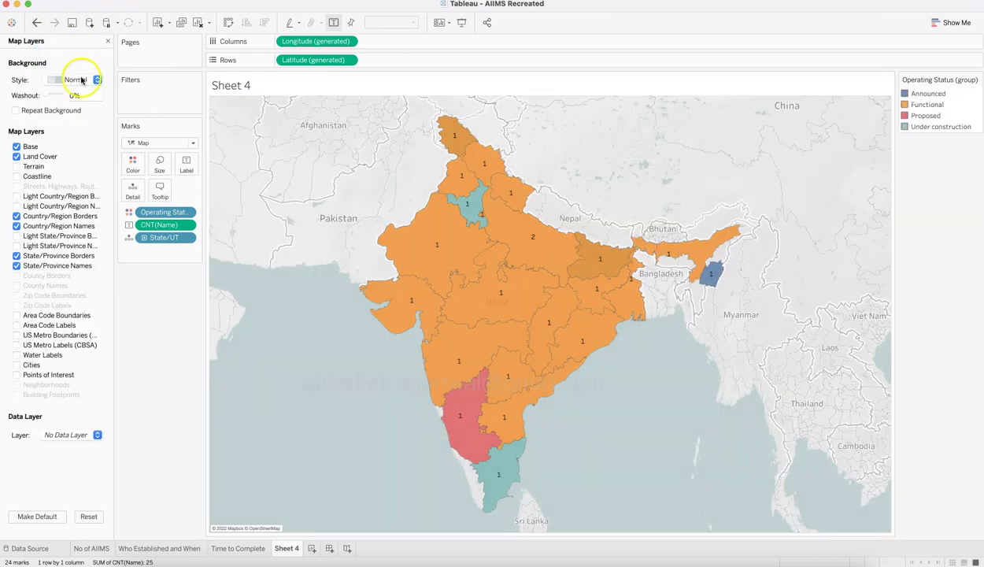
pyautogui.click(79, 78)
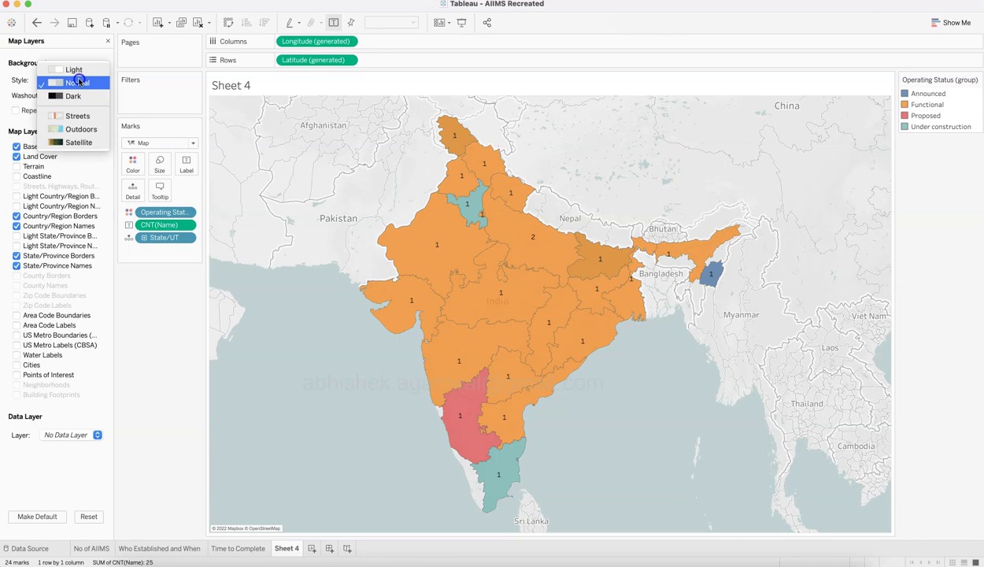
pyautogui.click(80, 129)
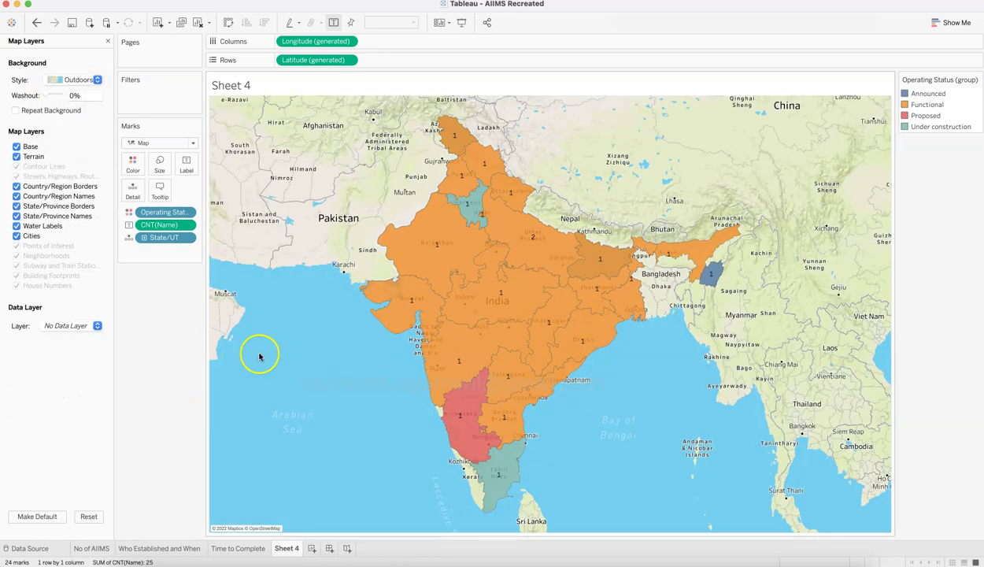
# Step: Try hiding the Base and Terrain layers of the Outdoors background, and turn both back on
pyautogui.click(31, 147)
pyautogui.click(16, 147)
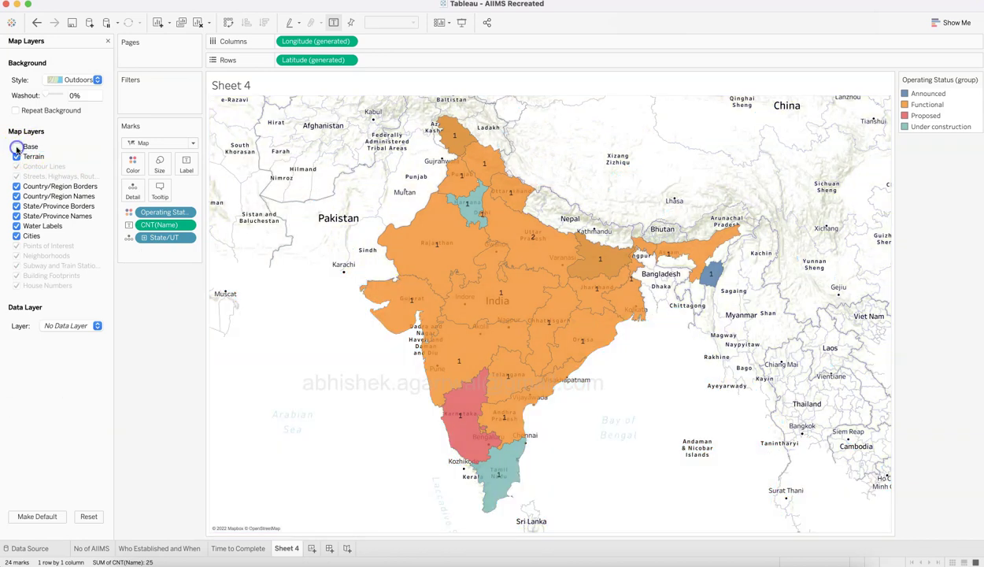
pyautogui.click(16, 155)
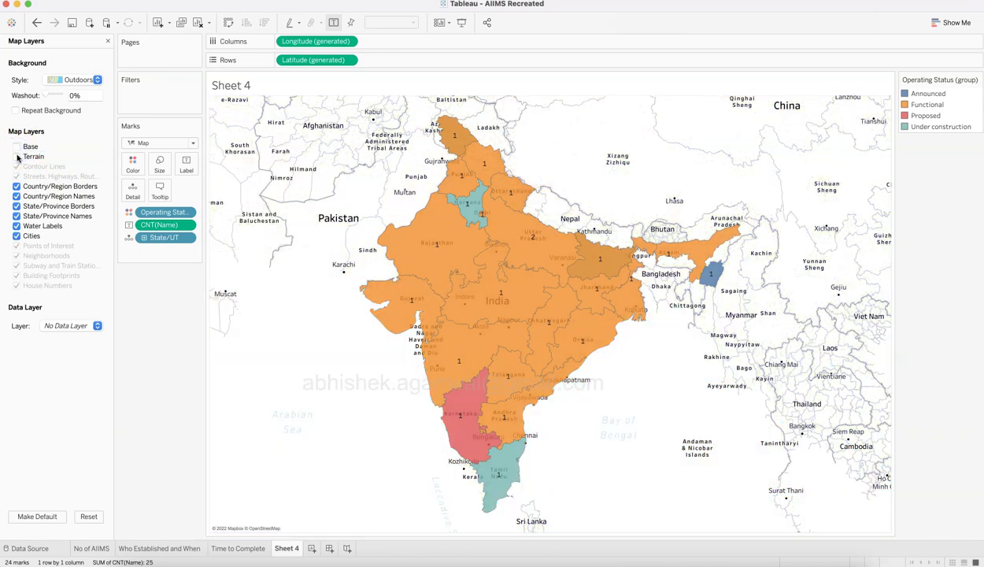
pyautogui.click(17, 156)
pyautogui.click(17, 146)
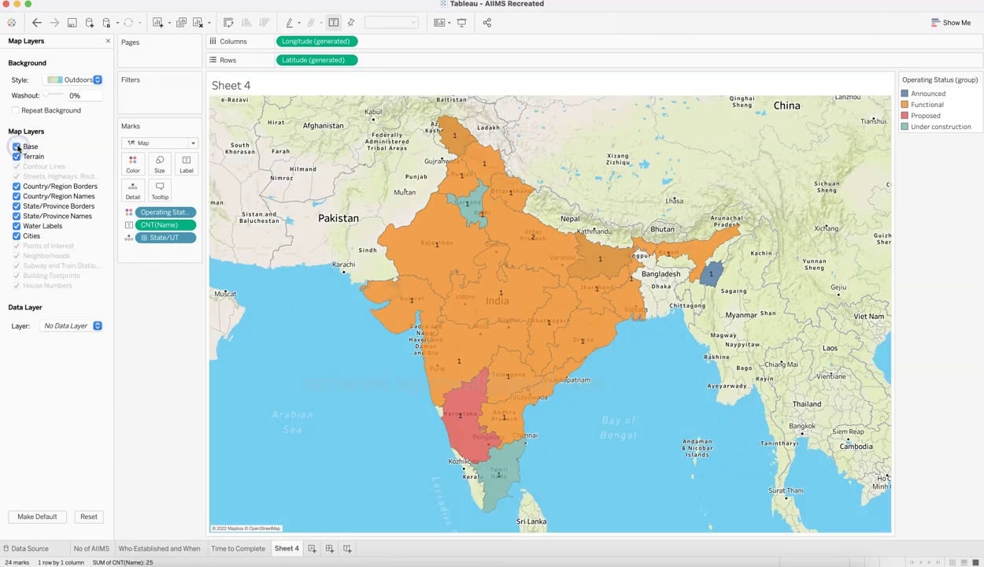
# Step: Hide the map's country/region borders and names, state/province borders and cities, keeping state/province names shown, and save the workbook
pyautogui.click(16, 196)
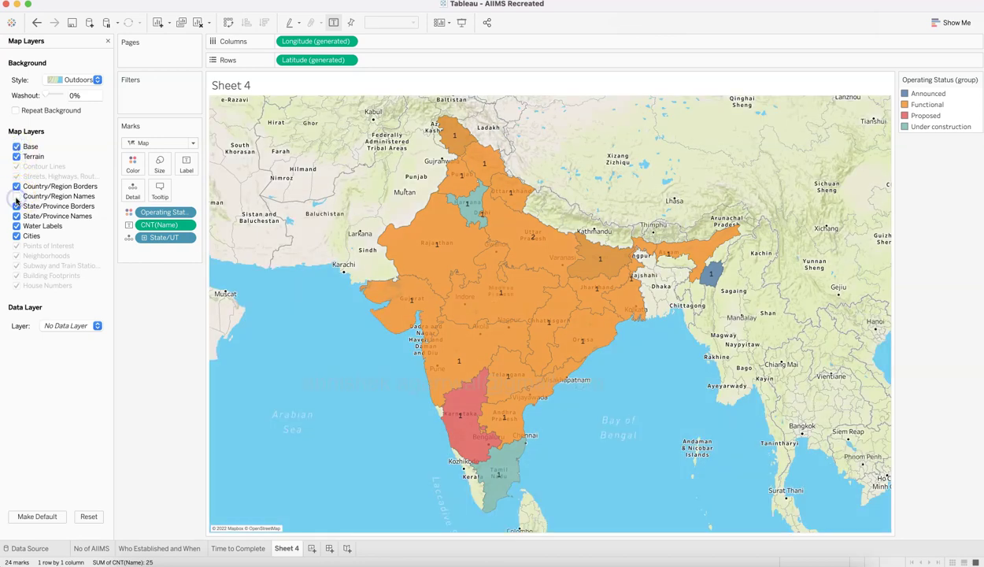
pyautogui.click(16, 187)
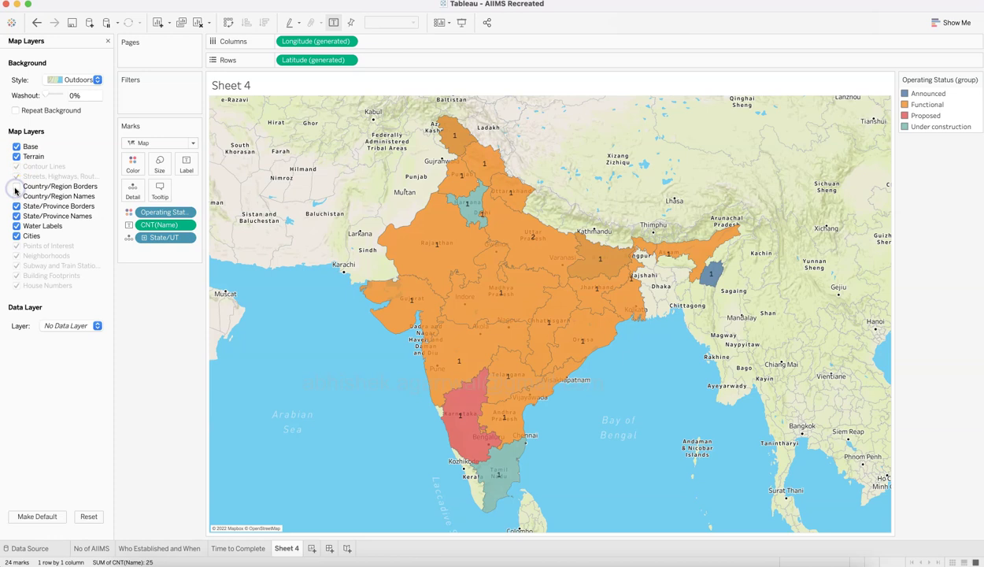
pyautogui.click(17, 206)
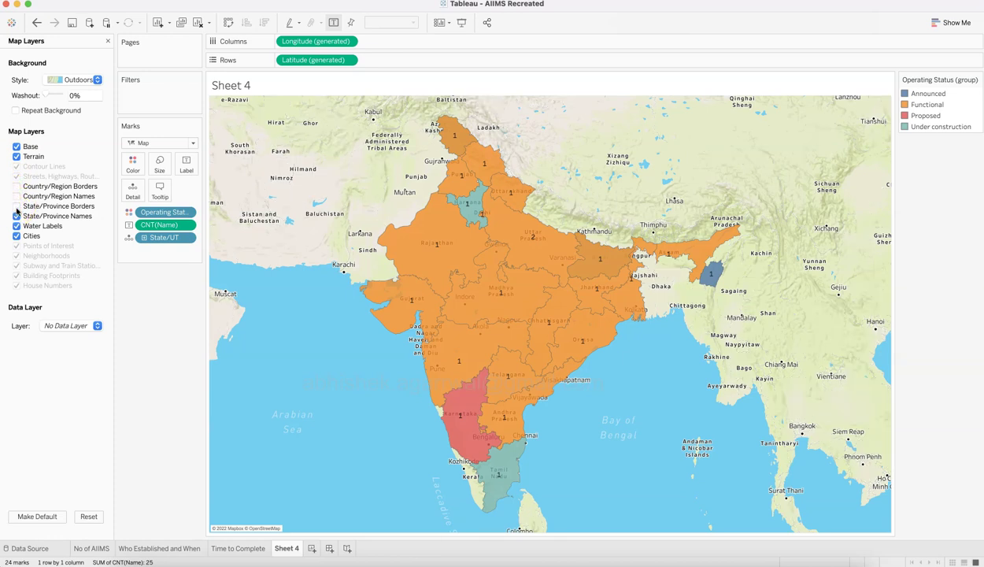
pyautogui.click(16, 216)
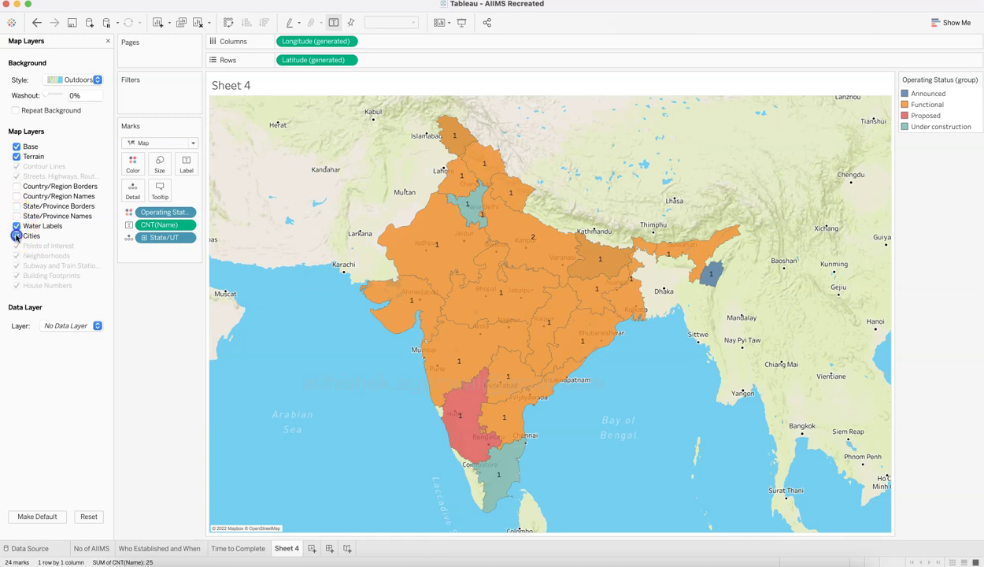
pyautogui.click(17, 236)
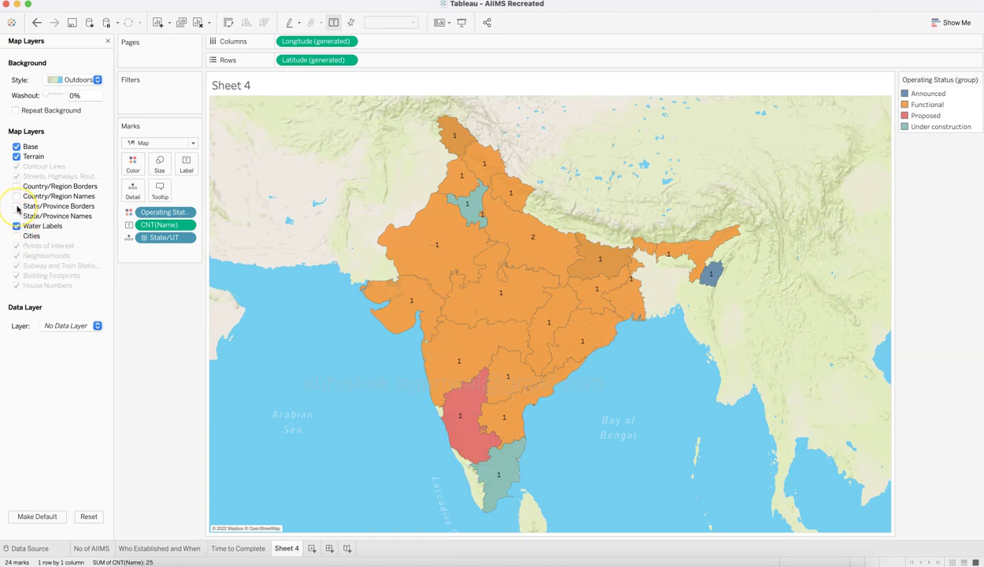
pyautogui.click(17, 216)
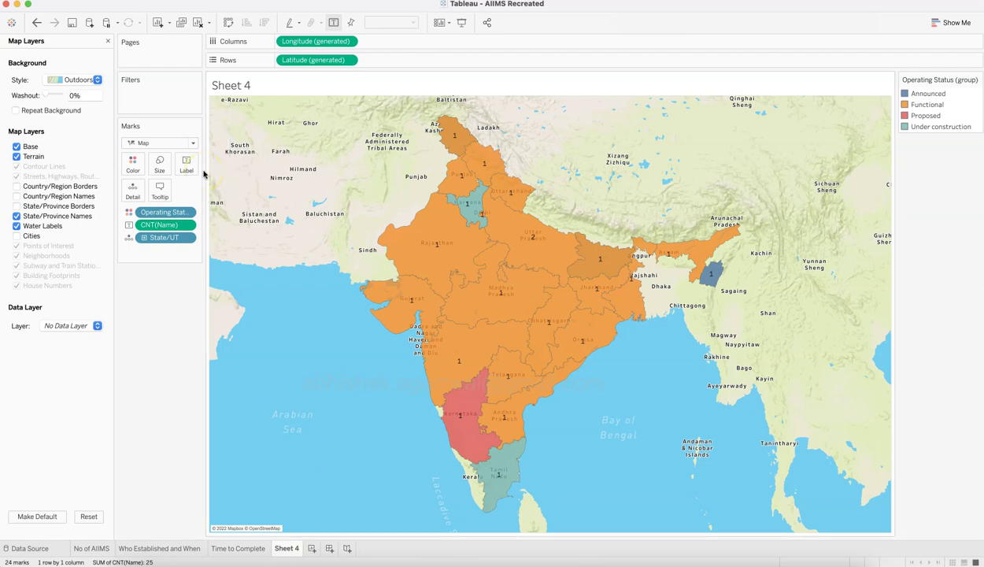
pyautogui.click(109, 41)
pyautogui.click(71, 22)
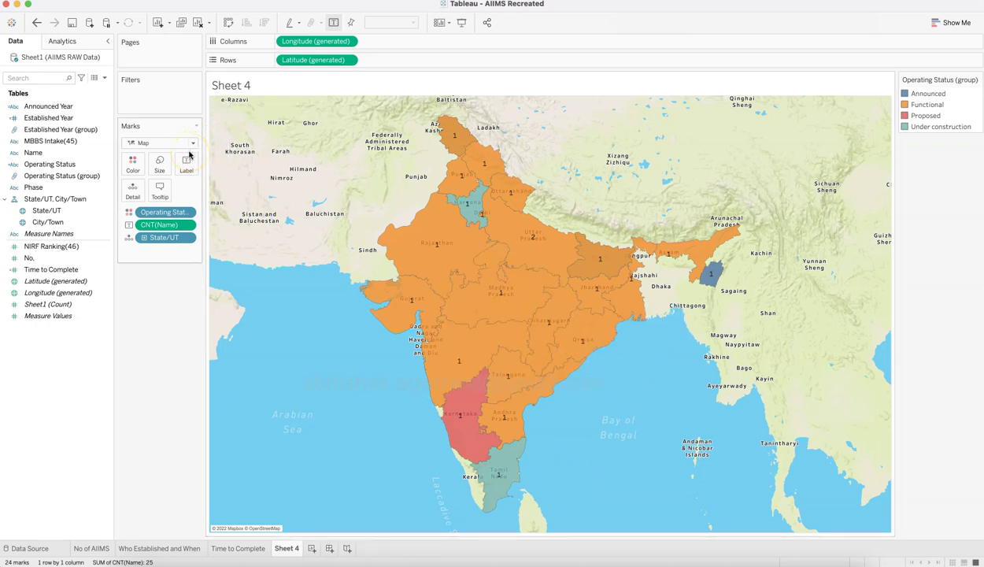
# Step: Add the City/Town field to the map marks as a detail
pyautogui.moveTo(47, 222); pyautogui.dragTo(135, 195)
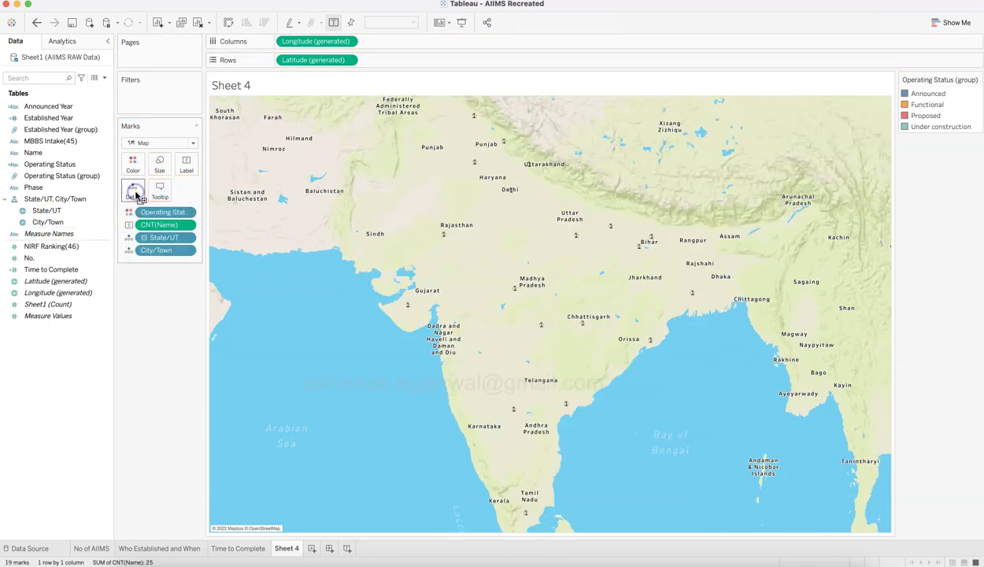
pyautogui.click(310, 385)
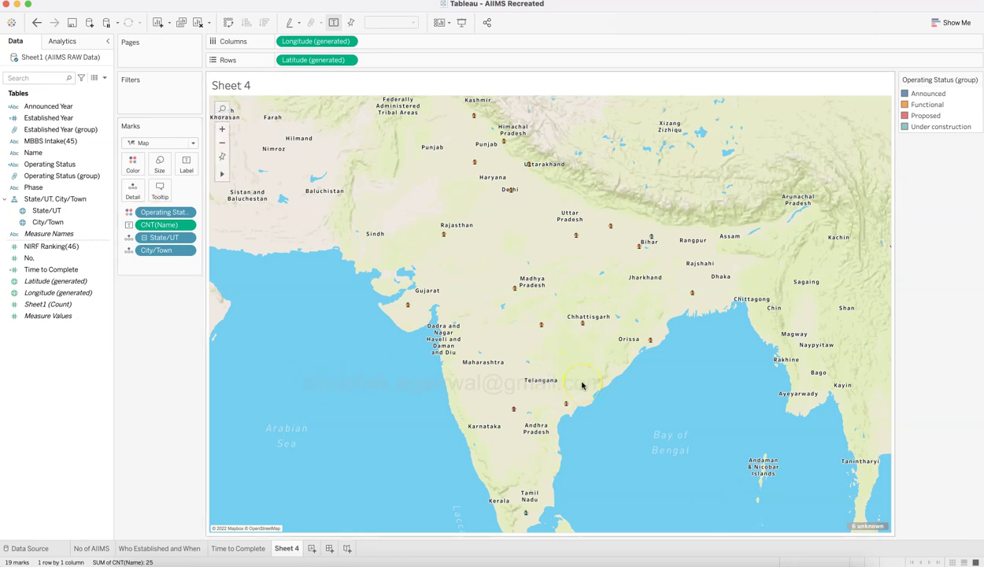
# Step: Open the location editor for the map's unknown City/Town values and review which cities lack a match
pyautogui.click(860, 524)
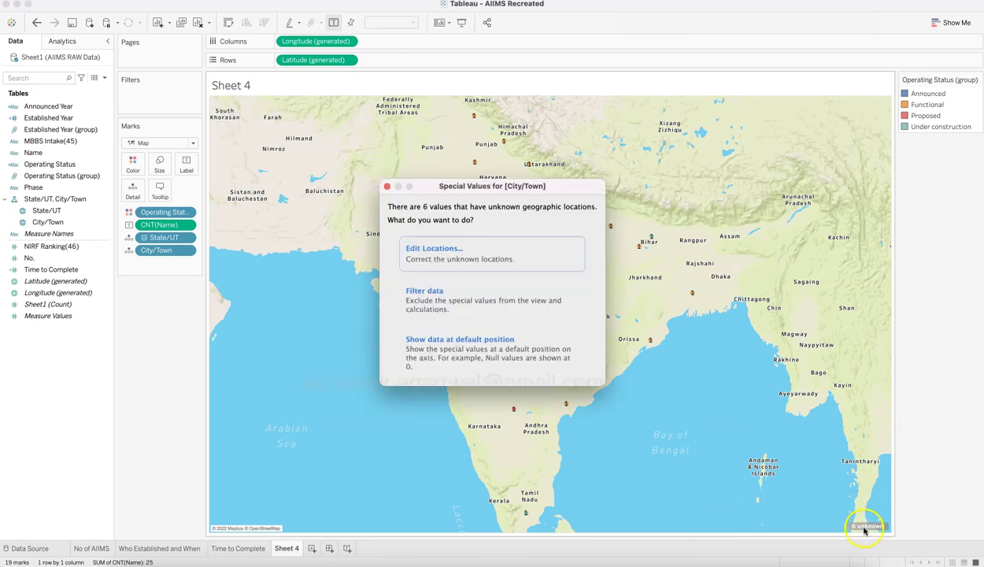
pyautogui.click(485, 256)
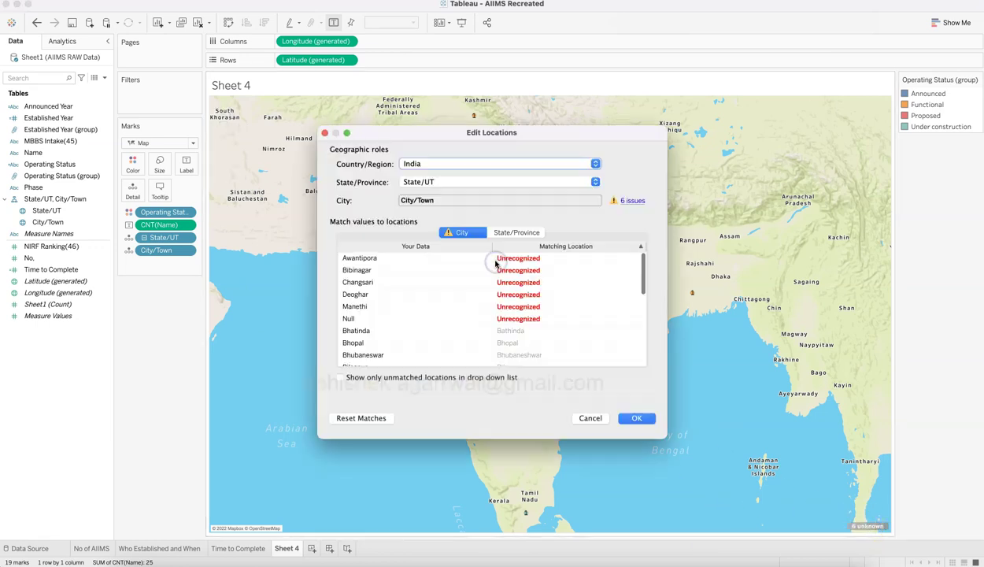
pyautogui.scroll(-10, 468, 334)
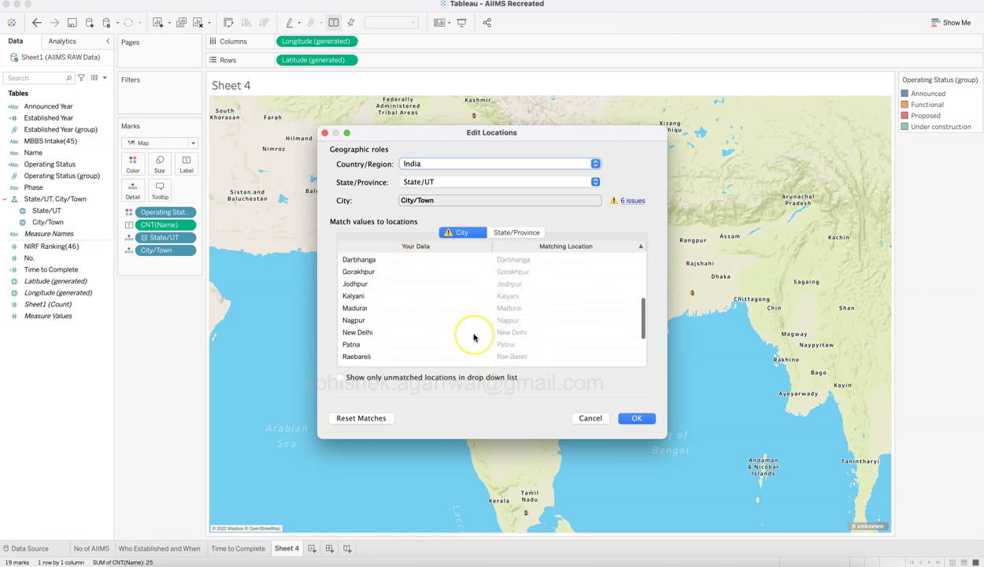
pyautogui.scroll(10, 473, 336)
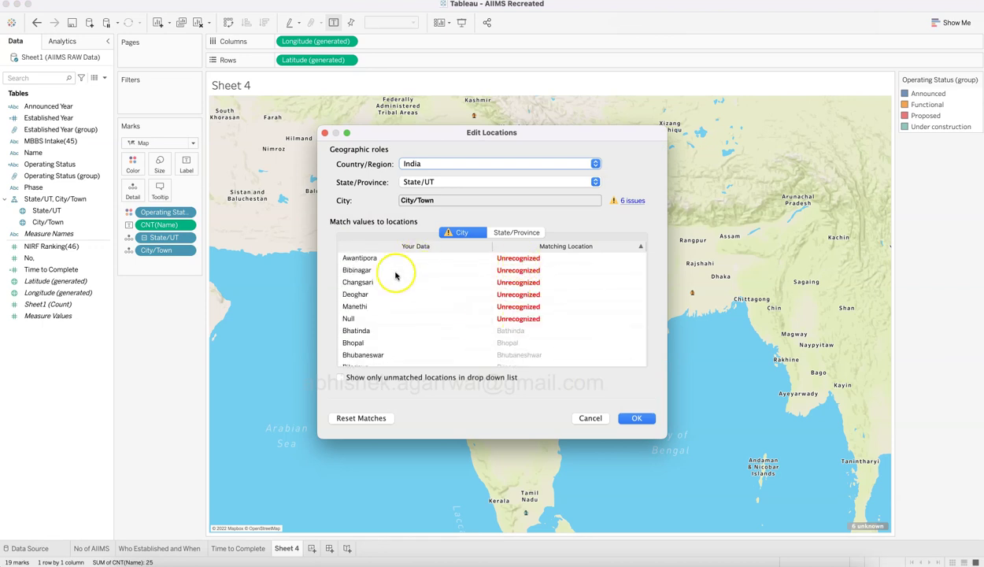
pyautogui.click(524, 307)
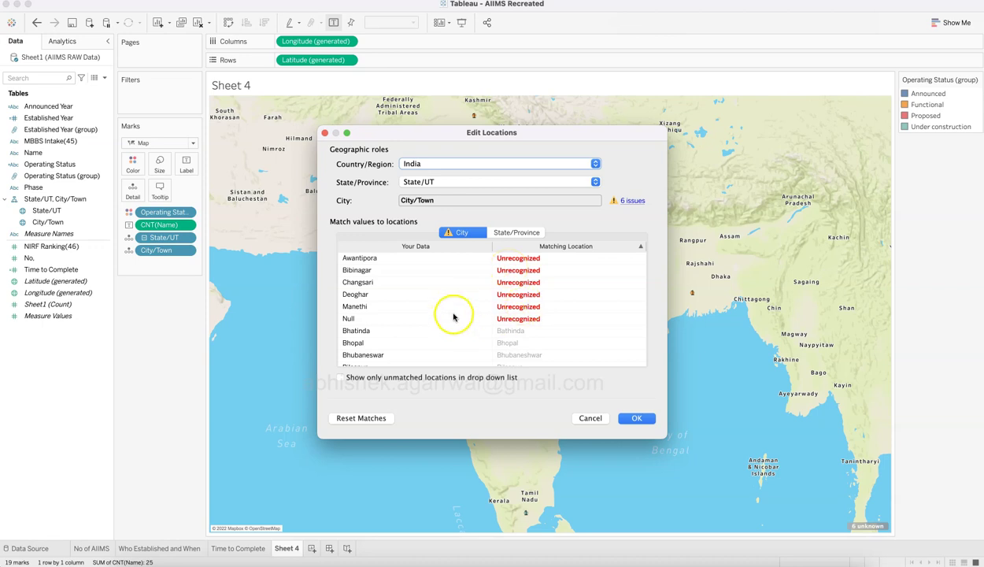
pyautogui.click(429, 259)
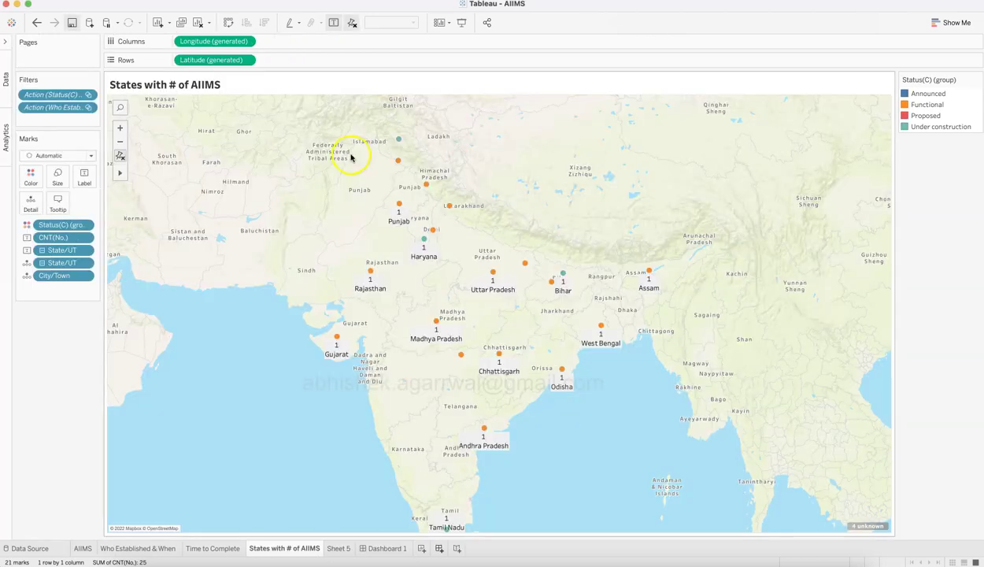
# Step: Switch to the web browser, search for Awantipora in a new tab and open its Wikipedia article to find its district
pyautogui.press('super+Tab')
pyautogui.press('super+Tab')
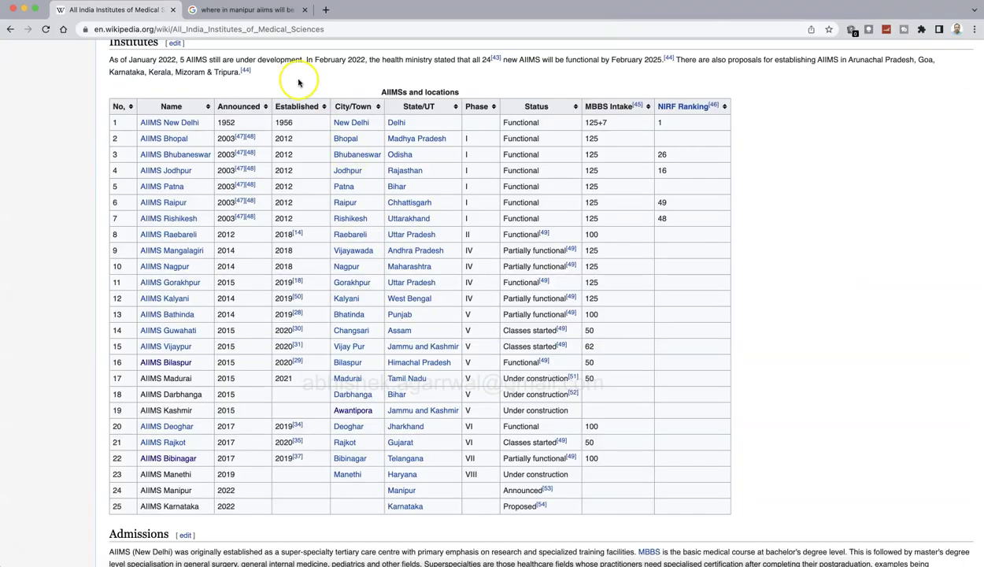
pyautogui.click(325, 11)
pyautogui.write('awan')
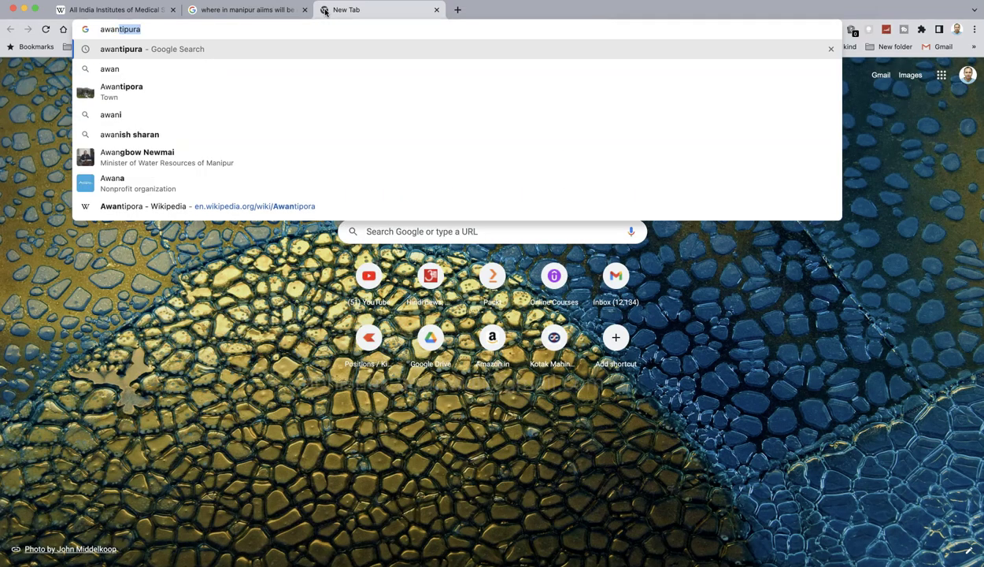
pyautogui.press('Return')
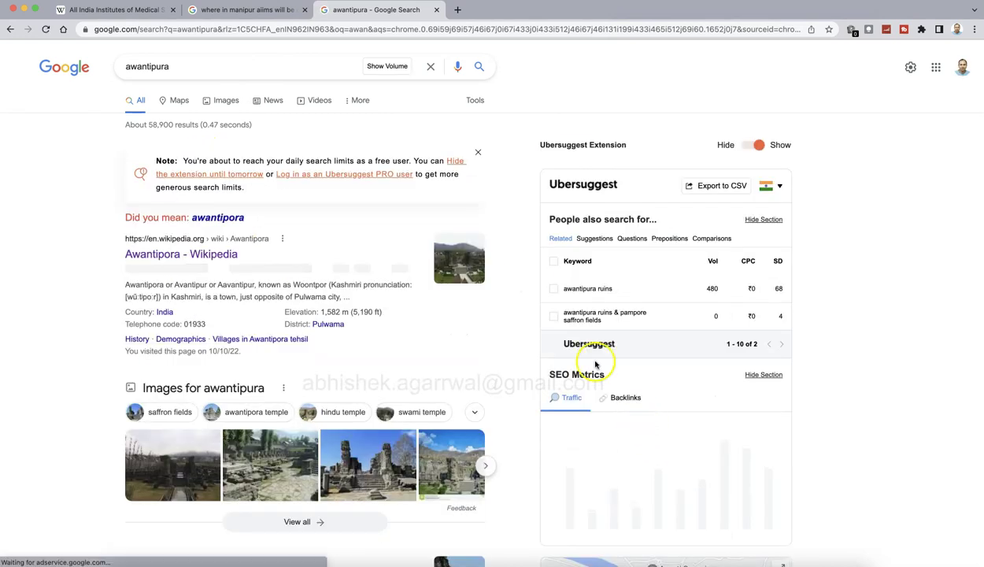
pyautogui.click(211, 253)
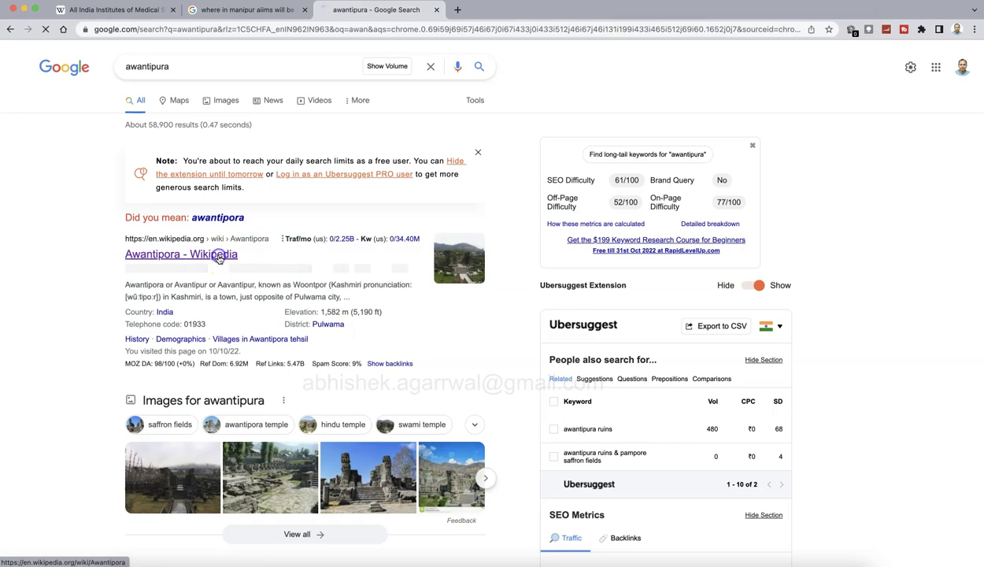
# Step: Return to the AIIMS Recreated workbook in Tableau and match the city Awantipora to Pulwama
pyautogui.press('super+Tab')
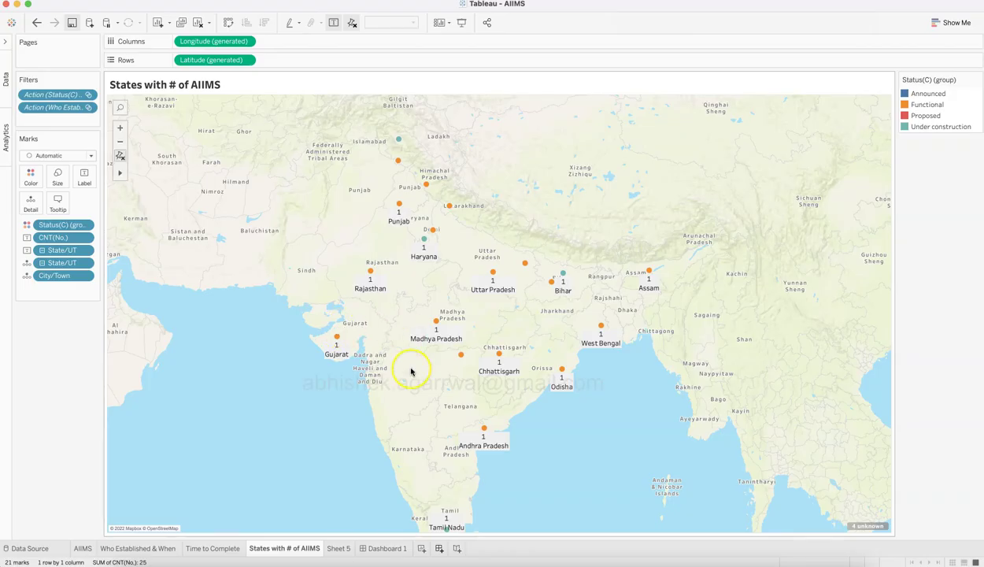
pyautogui.press('super+Tab')
pyautogui.press('super+Tab')
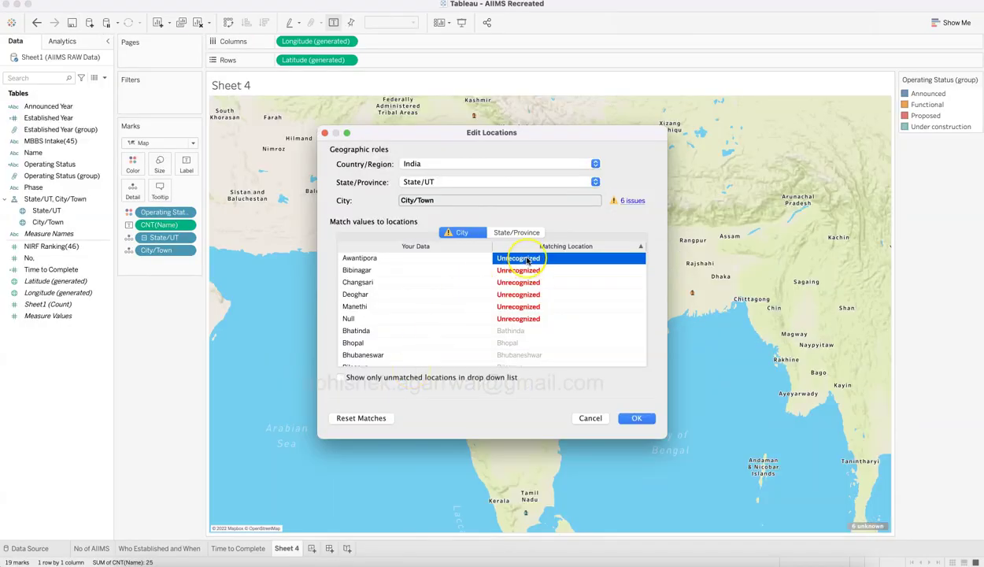
pyautogui.click(527, 258)
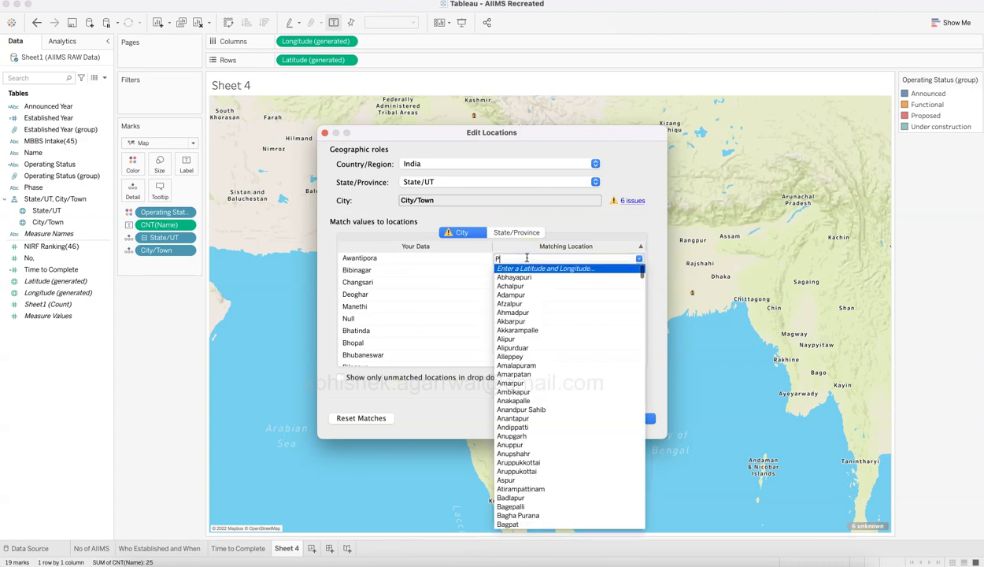
pyautogui.write('Pulw')
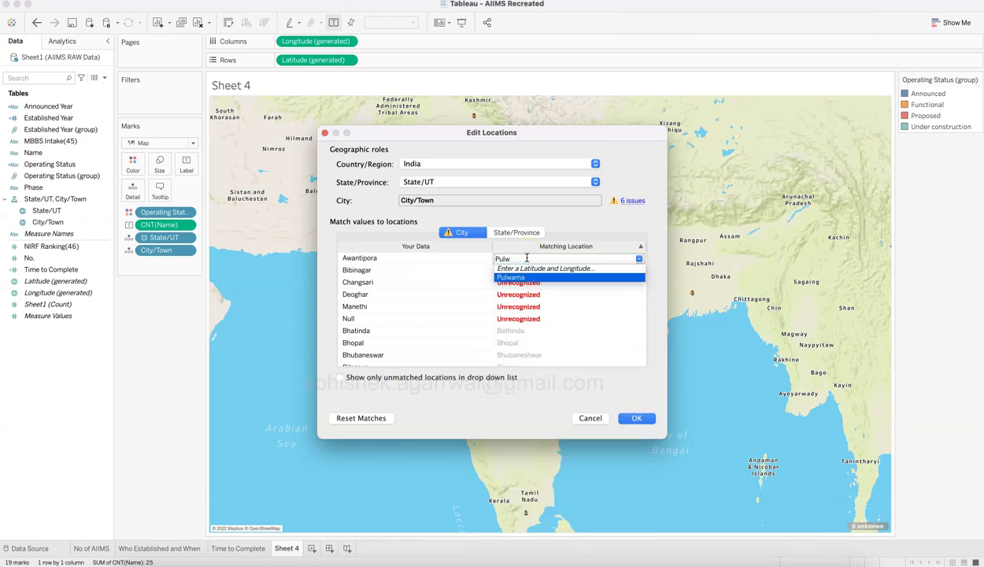
pyautogui.click(528, 277)
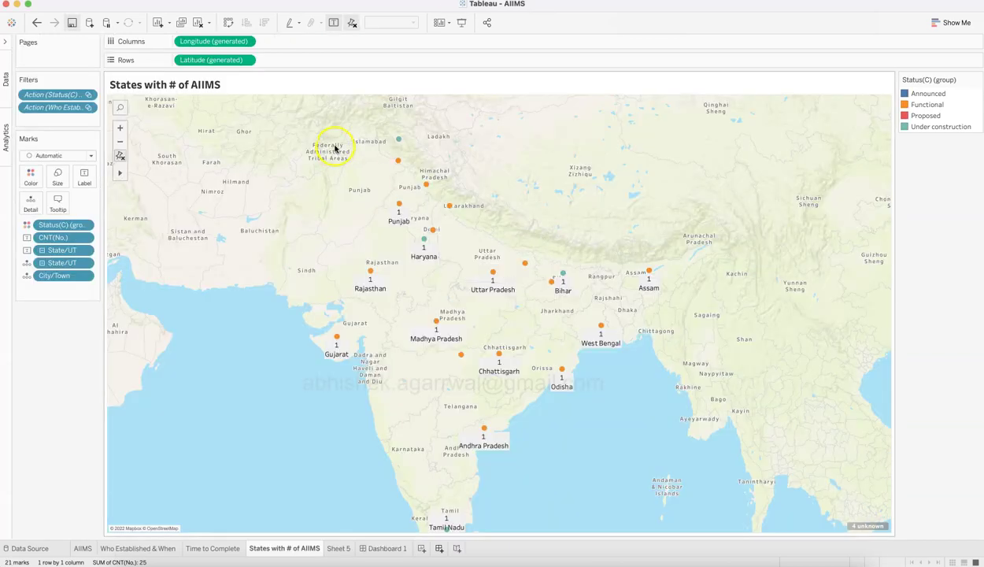
# Step: In the original AIIMS workbook, open the City/Town location matches to check which locations were used for the unrecognized cities
pyautogui.click(86, 277)
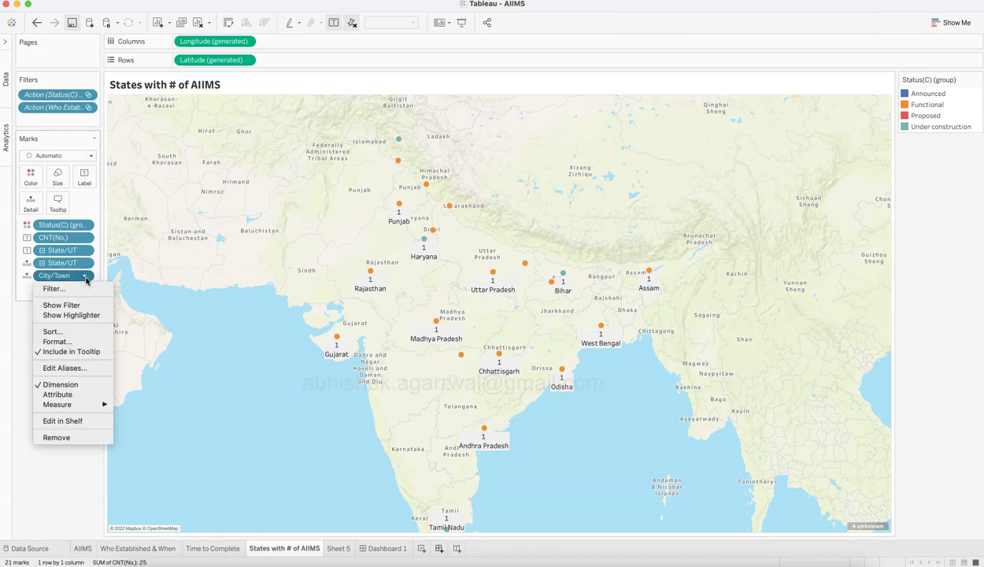
pyautogui.click(246, 433)
pyautogui.click(856, 526)
pyautogui.click(500, 258)
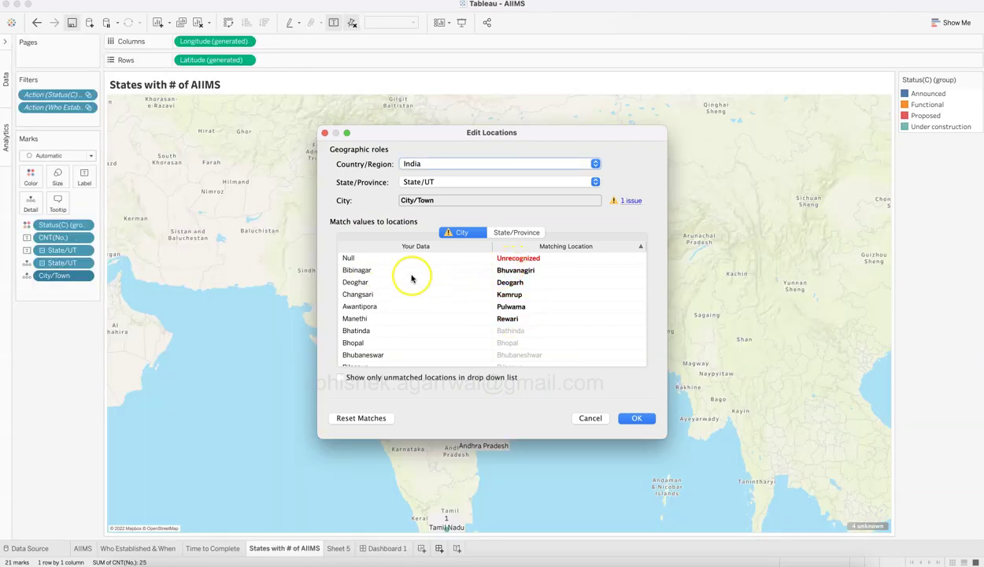
pyautogui.click(534, 274)
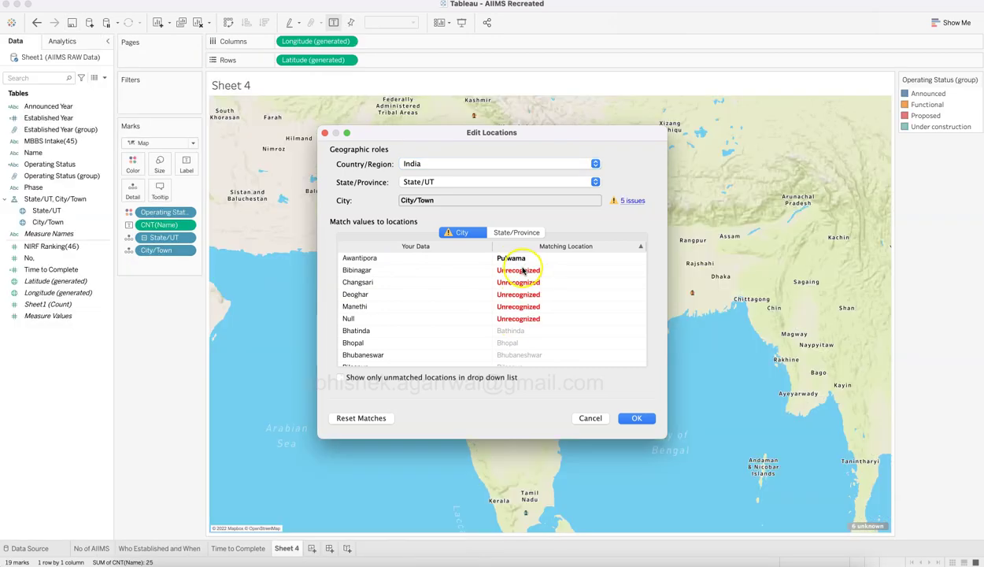
# Step: In the recreated workbook's location matches, match Bibinagar to Bhuvanagiri and Changsari to Kamrup
pyautogui.click(522, 270)
pyautogui.write('Bhun')
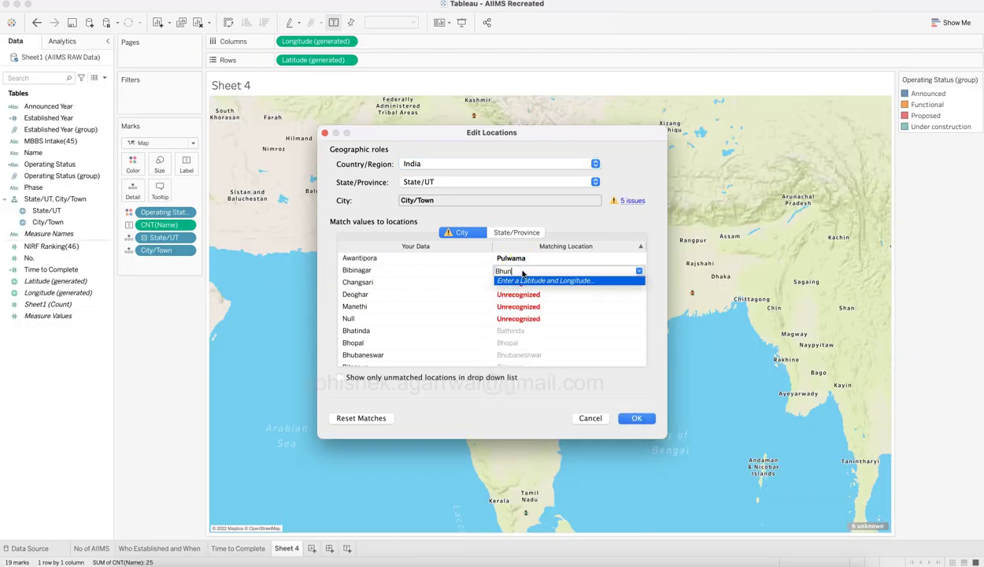
pyautogui.press('BackSpace')
pyautogui.press('BackSpace')
pyautogui.write('uv')
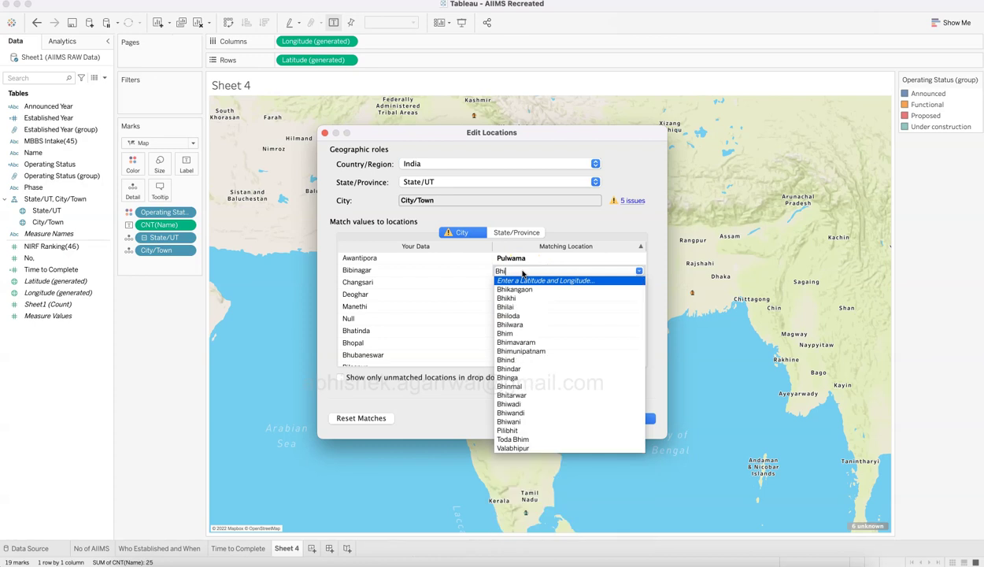
pyautogui.press('Return')
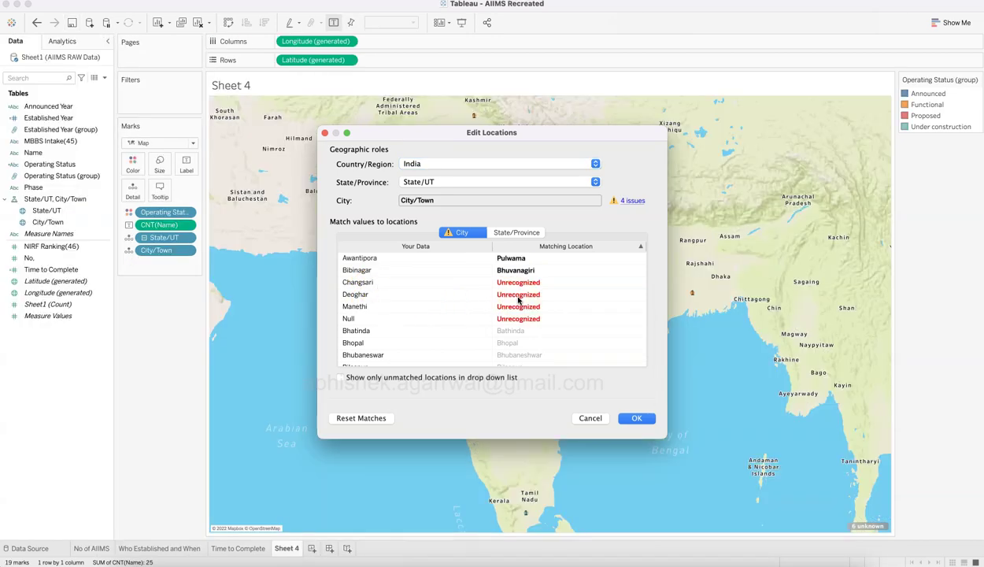
pyautogui.click(520, 283)
pyautogui.write('Kamrup')
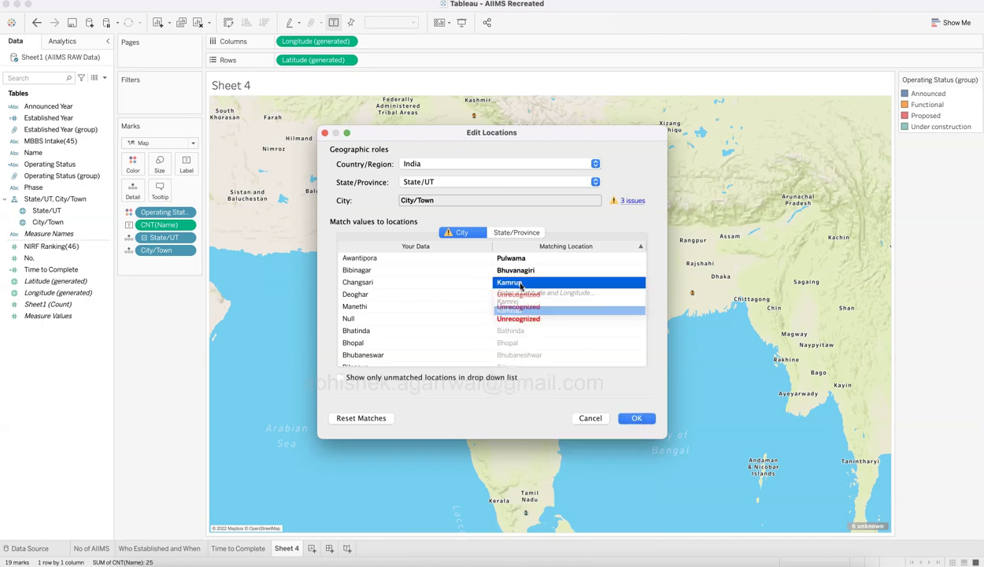
pyautogui.click(510, 310)
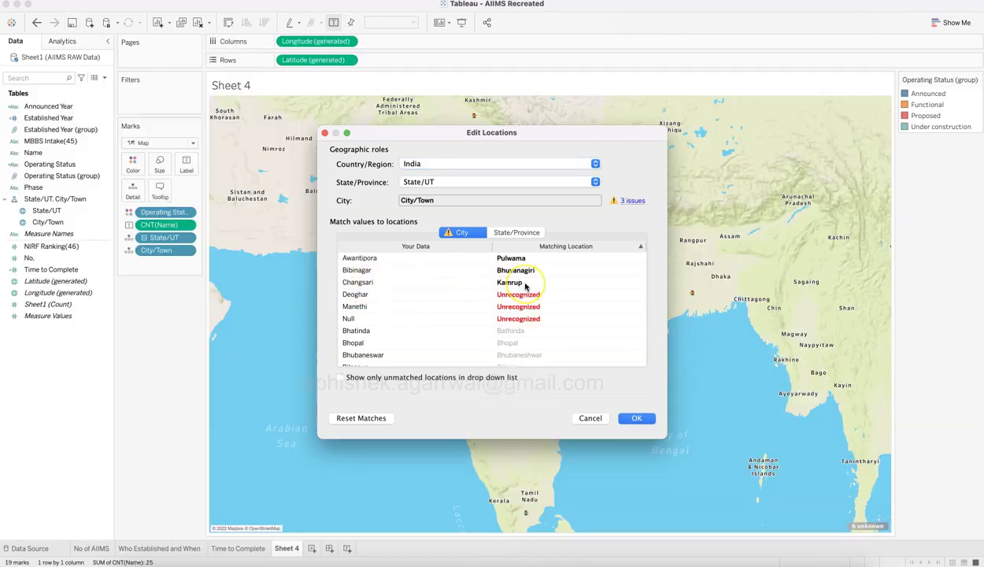
# Step: Try Deogarh as the matching location for Changsari, and set it back to Kamrup
pyautogui.click(526, 284)
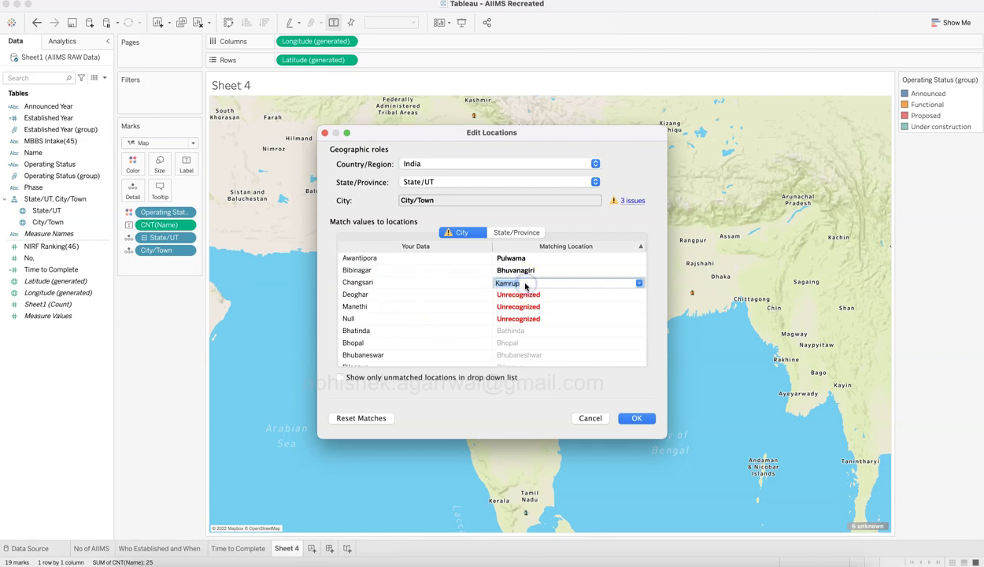
pyautogui.write('deog')
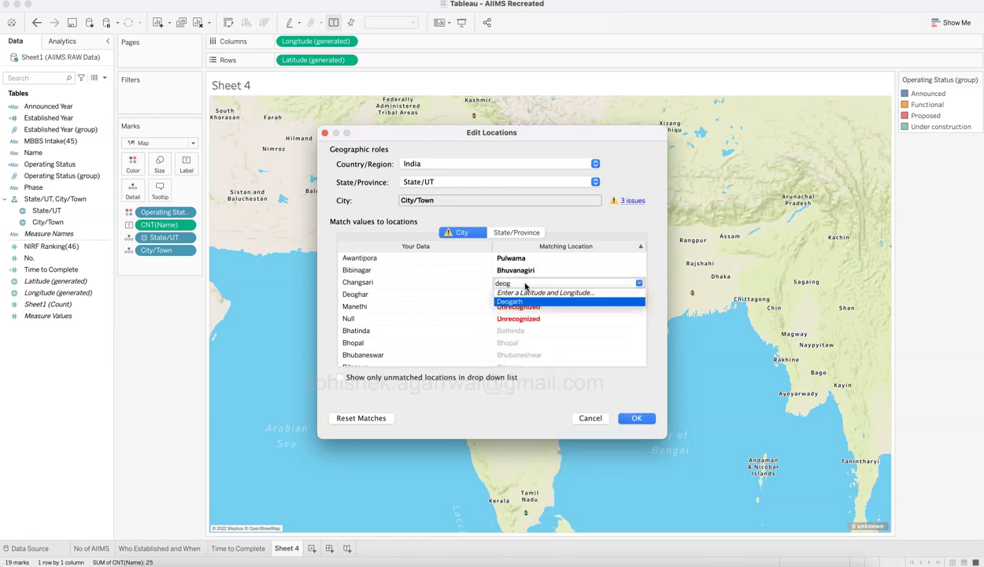
pyautogui.click(516, 301)
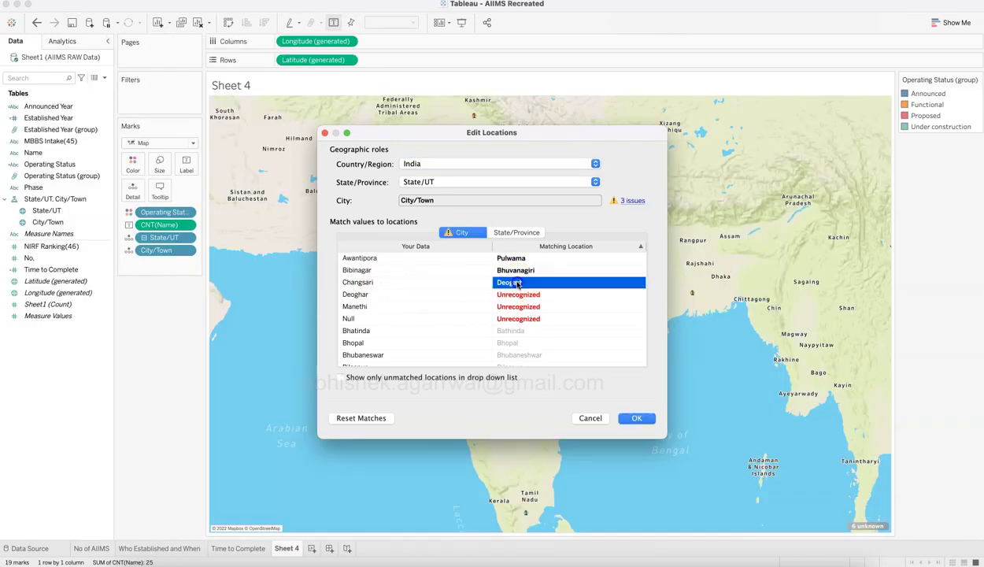
pyautogui.click(517, 283)
pyautogui.write('kamrup')
pyautogui.click(510, 301)
# Step: Match Deoghar to Deogarh and Manethi to Rewari, and apply the location corrections to the map
pyautogui.click(519, 295)
pyautogui.write('deog')
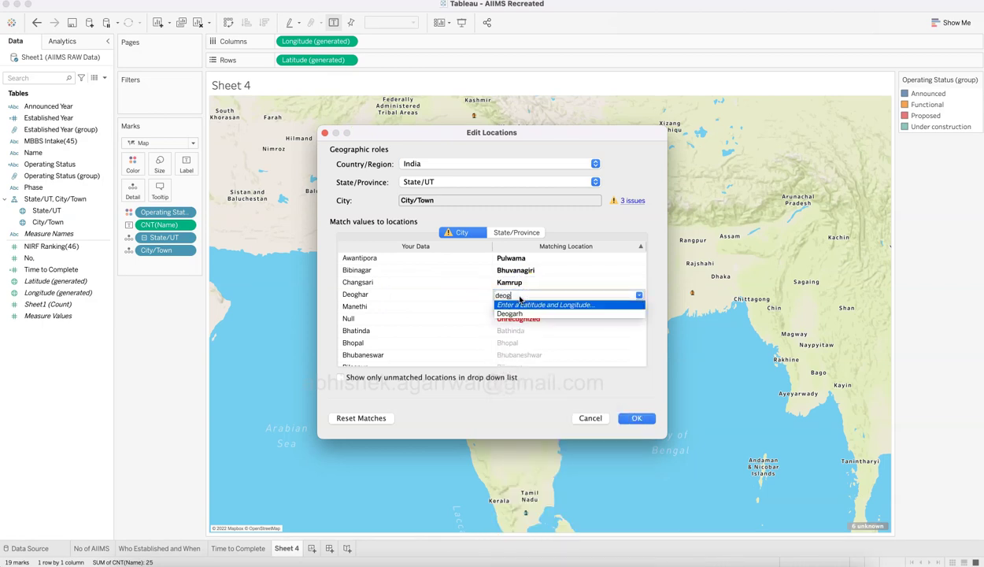
pyautogui.click(510, 313)
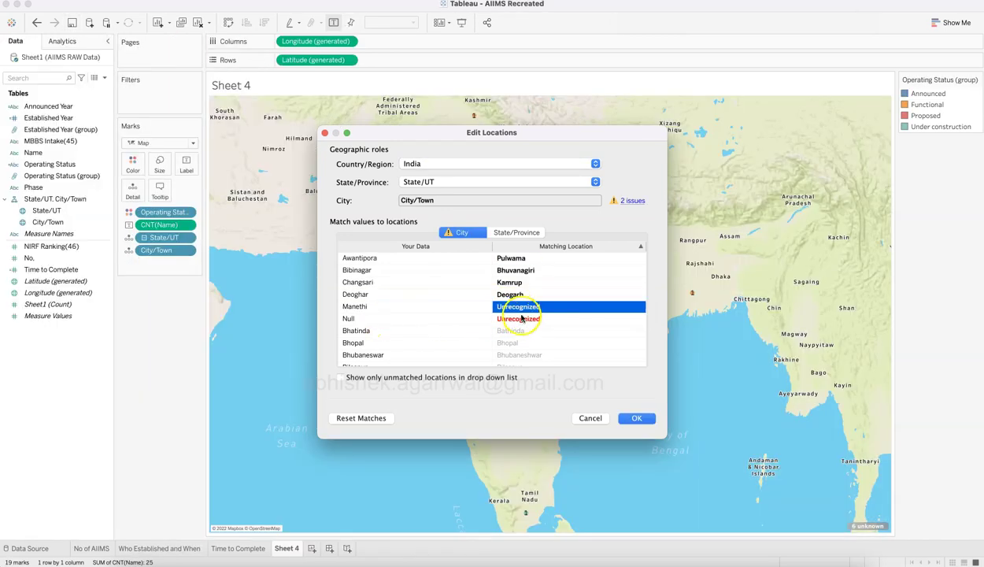
pyautogui.click(521, 310)
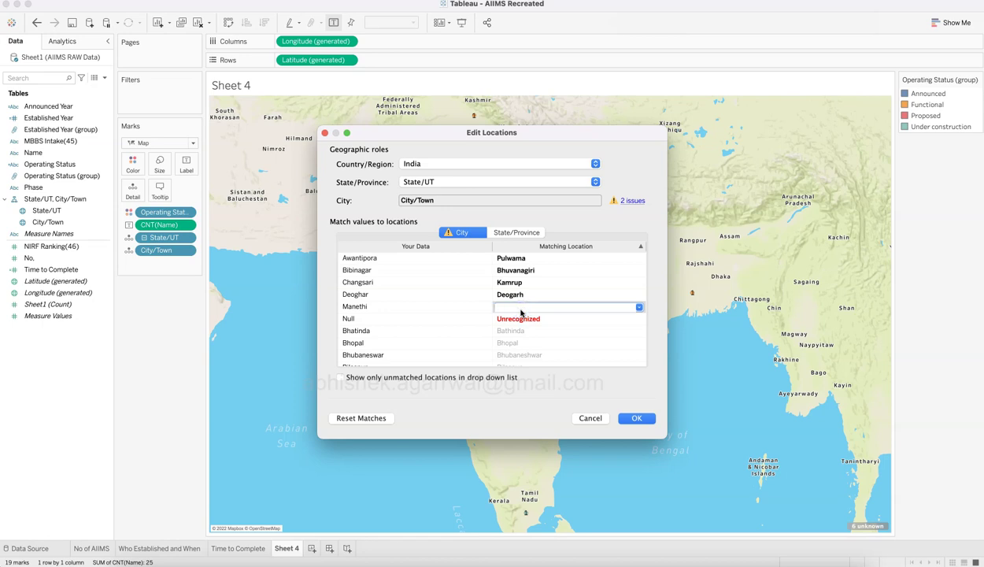
pyautogui.write('Rewari')
pyautogui.press('Down')
pyautogui.press('Return')
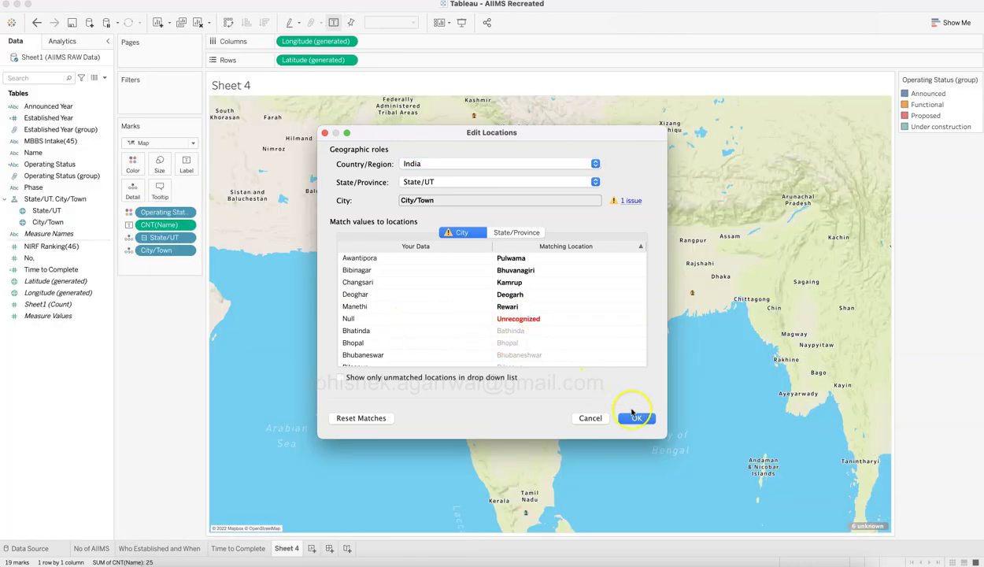
pyautogui.click(635, 417)
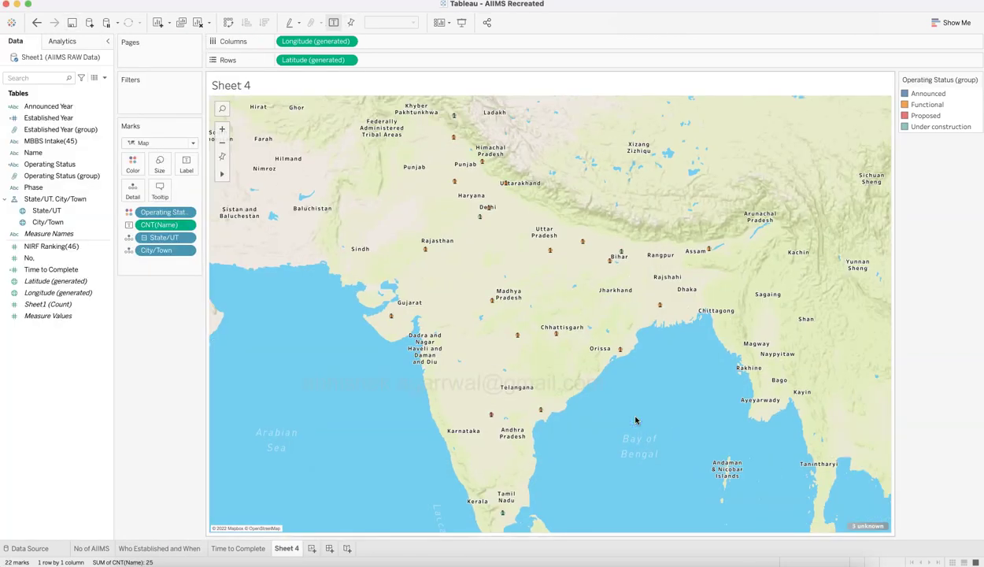
# Step: Enlarge the map marks, and reduce them again to a size only slightly above the default
pyautogui.click(159, 165)
pyautogui.click(182, 195)
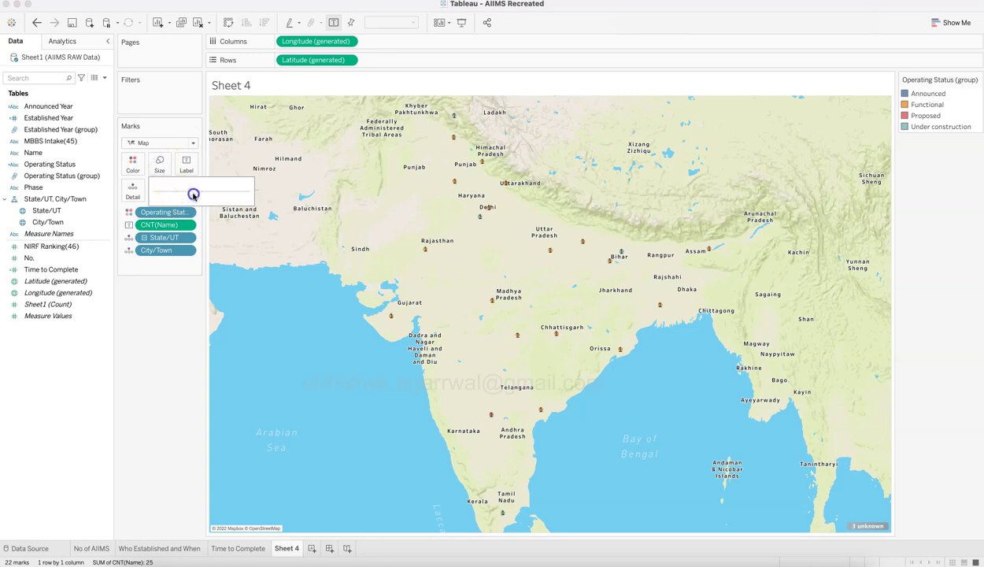
pyautogui.moveTo(208, 195); pyautogui.dragTo(208, 197)
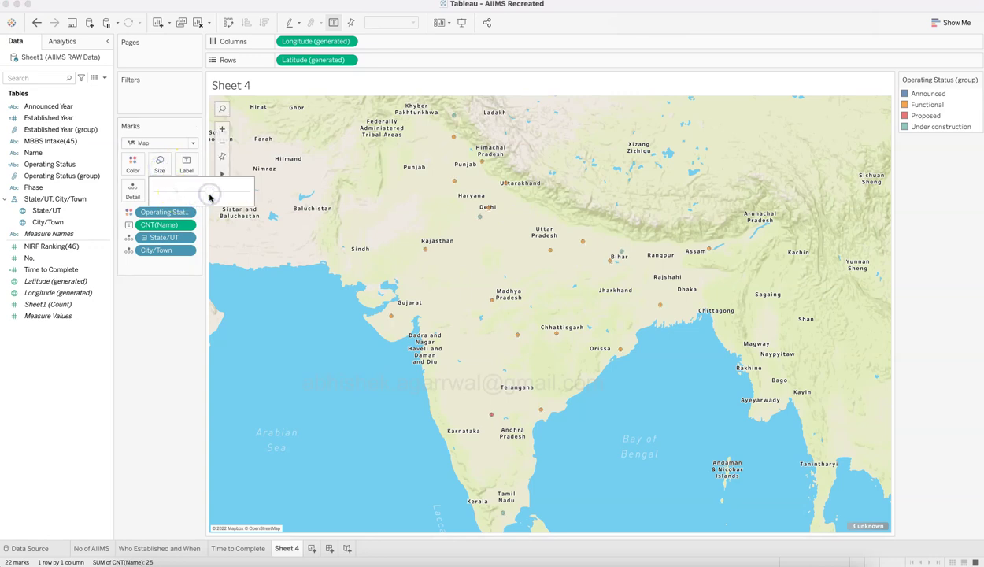
pyautogui.click(329, 397)
pyautogui.click(160, 165)
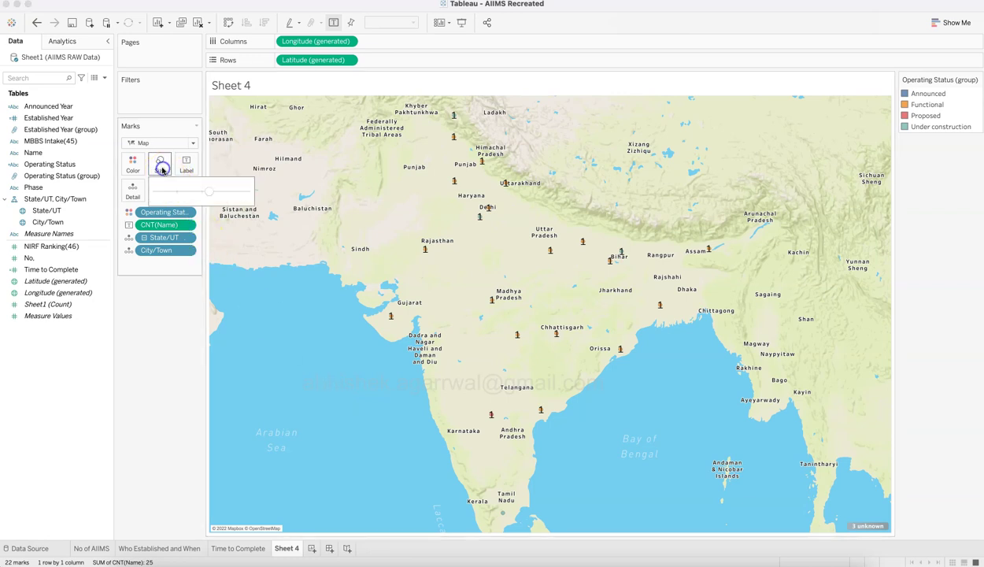
pyautogui.click(211, 193)
pyautogui.moveTo(195, 192); pyautogui.dragTo(196, 194)
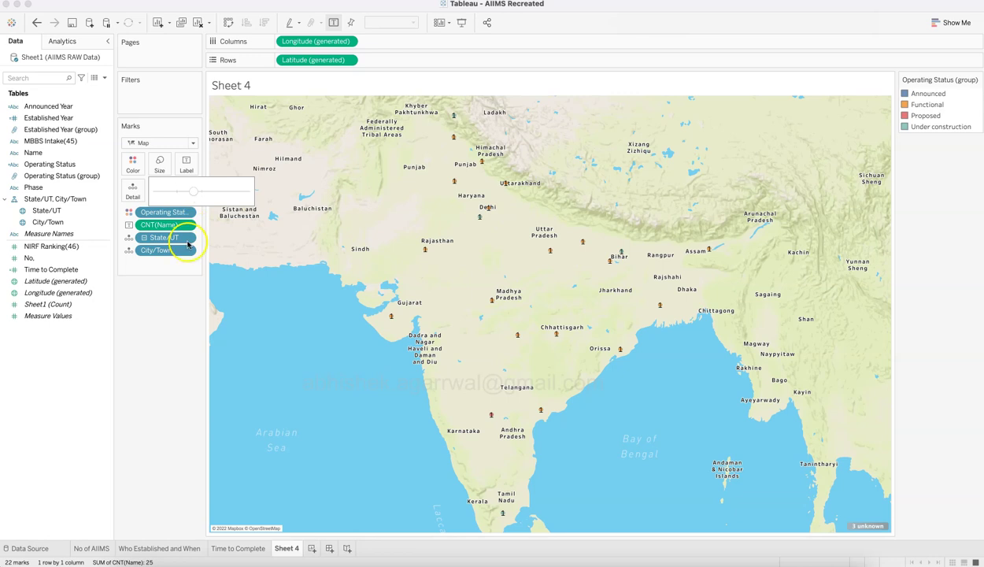
# Step: Change the mark type of the Sheet 4 map to Circle
pyautogui.click(153, 338)
pyautogui.click(129, 226)
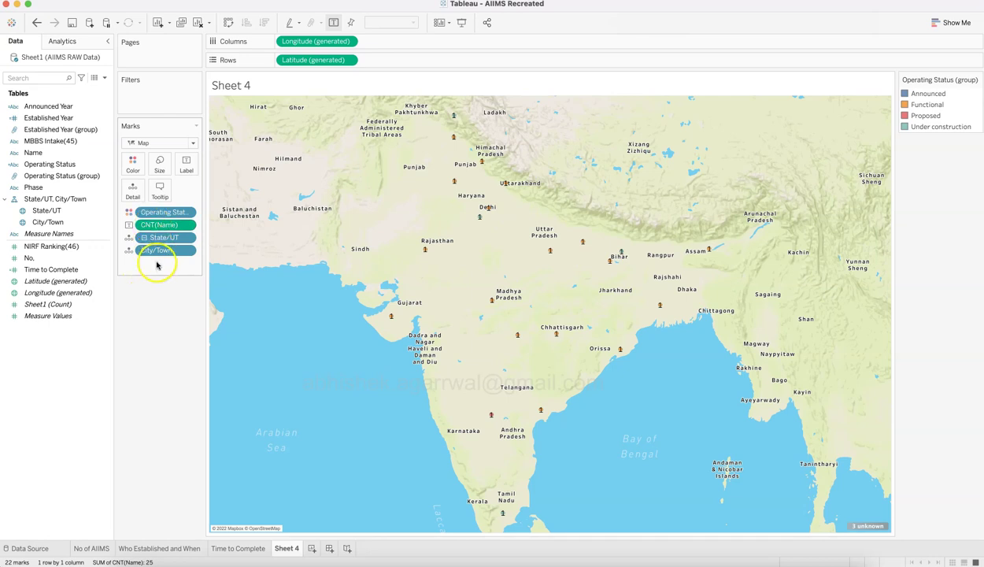
pyautogui.click(172, 143)
pyautogui.click(167, 214)
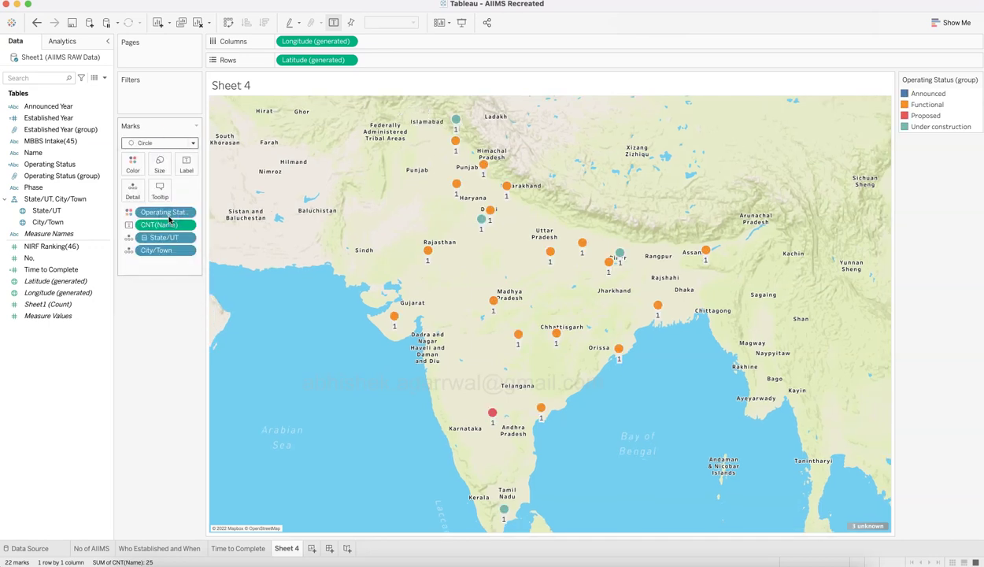
# Step: Align the map's mark labels to the horizontal center and vertical middle of the circles
pyautogui.click(186, 164)
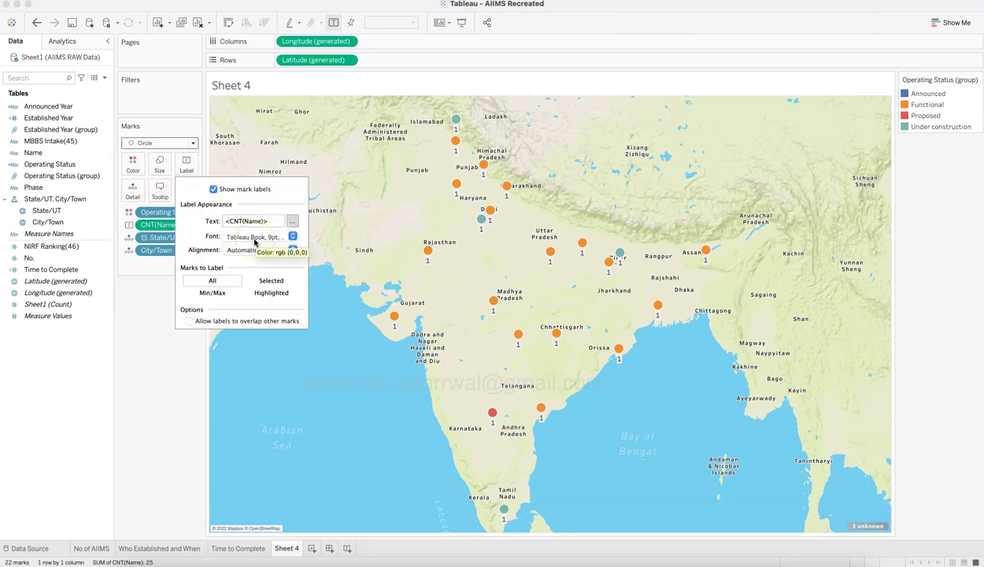
pyautogui.click(250, 238)
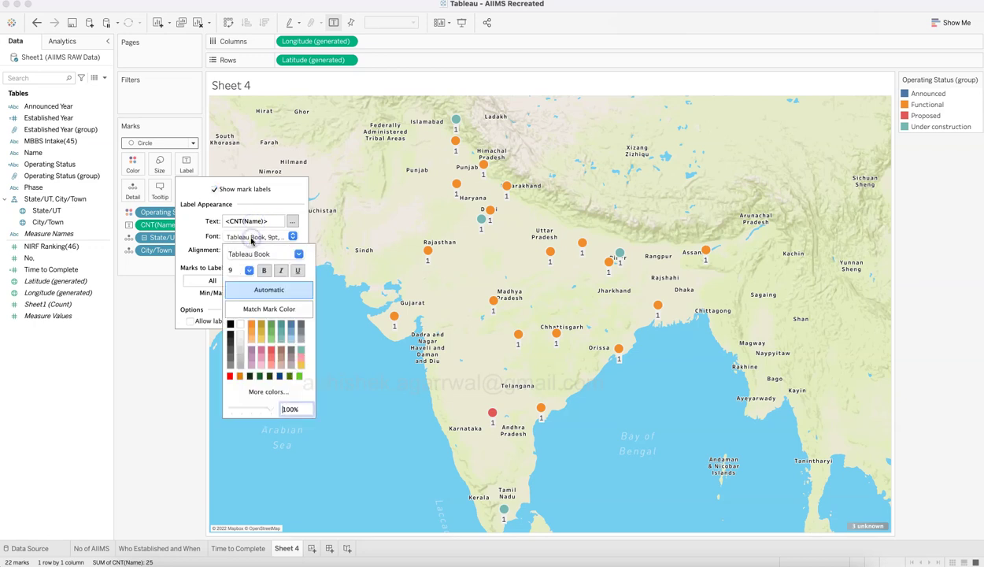
pyautogui.click(251, 239)
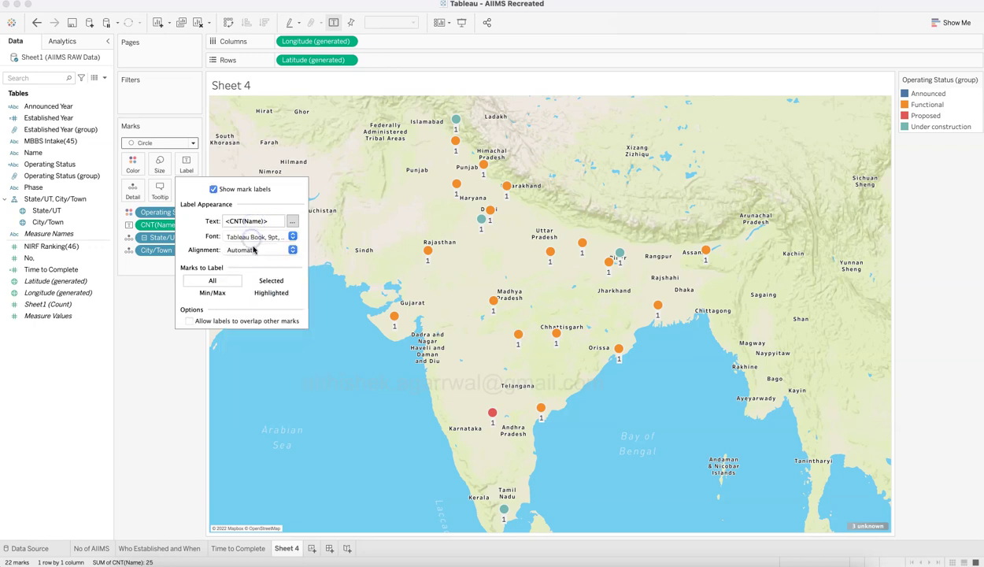
pyautogui.click(253, 250)
pyautogui.click(253, 301)
pyautogui.click(254, 334)
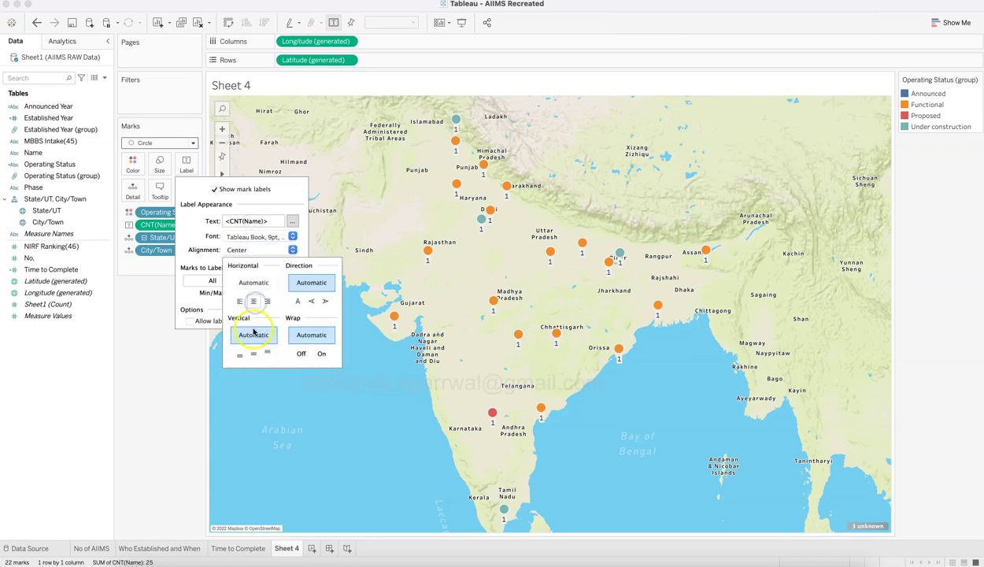
pyautogui.click(253, 354)
pyautogui.click(255, 356)
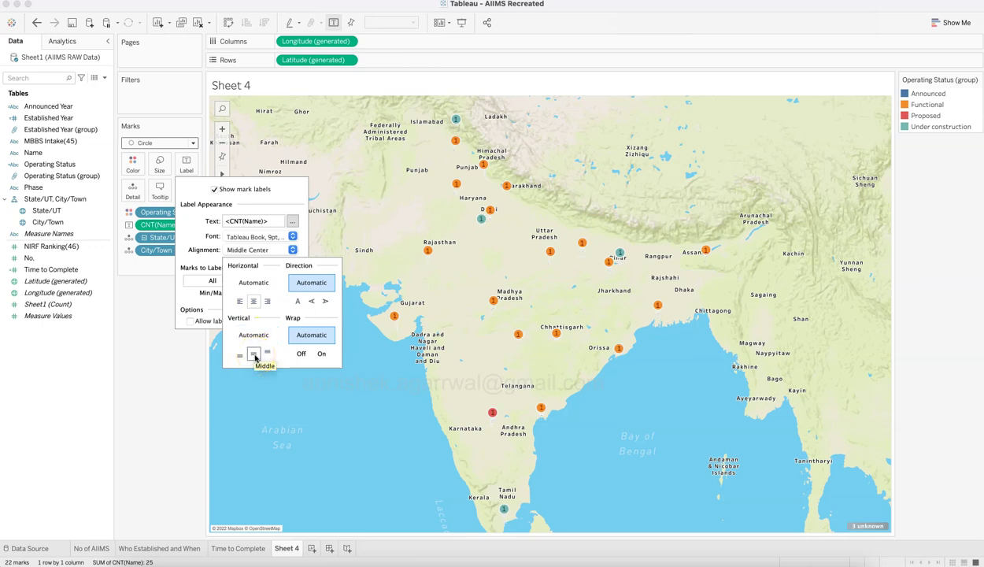
# Step: Make the map's mark labels bold and set their font size to 8
pyautogui.click(248, 237)
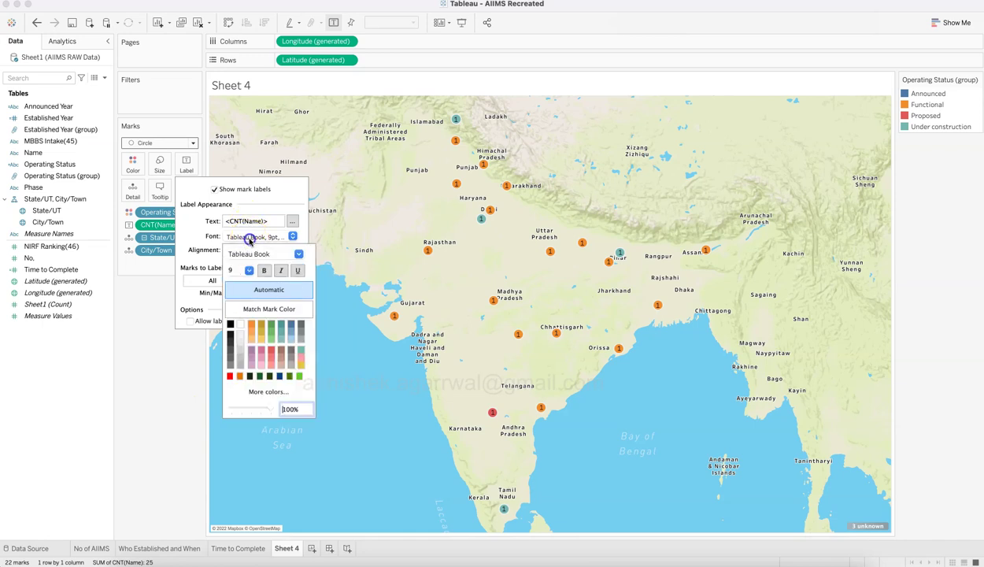
pyautogui.click(265, 269)
pyautogui.click(249, 270)
pyautogui.click(246, 281)
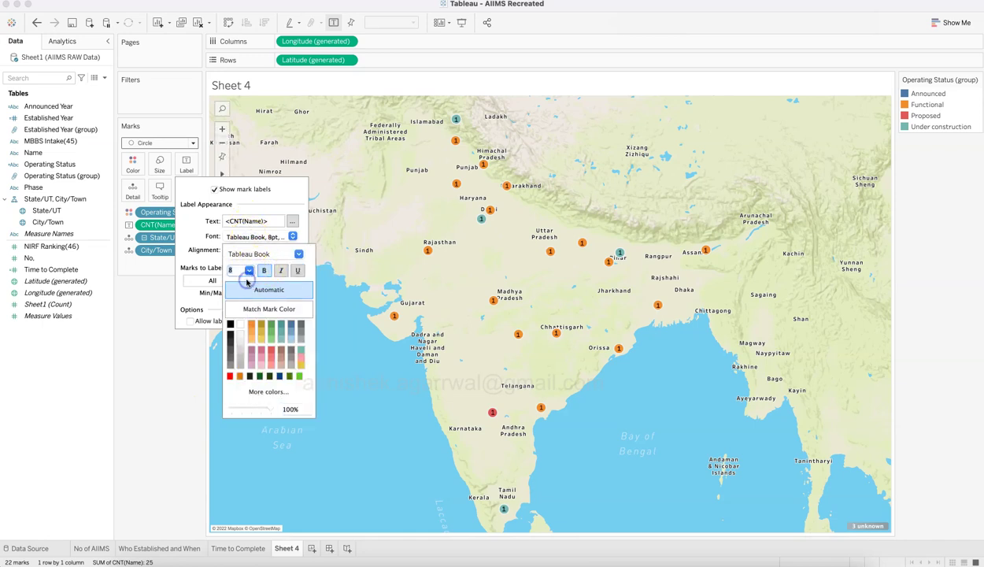
pyautogui.click(162, 382)
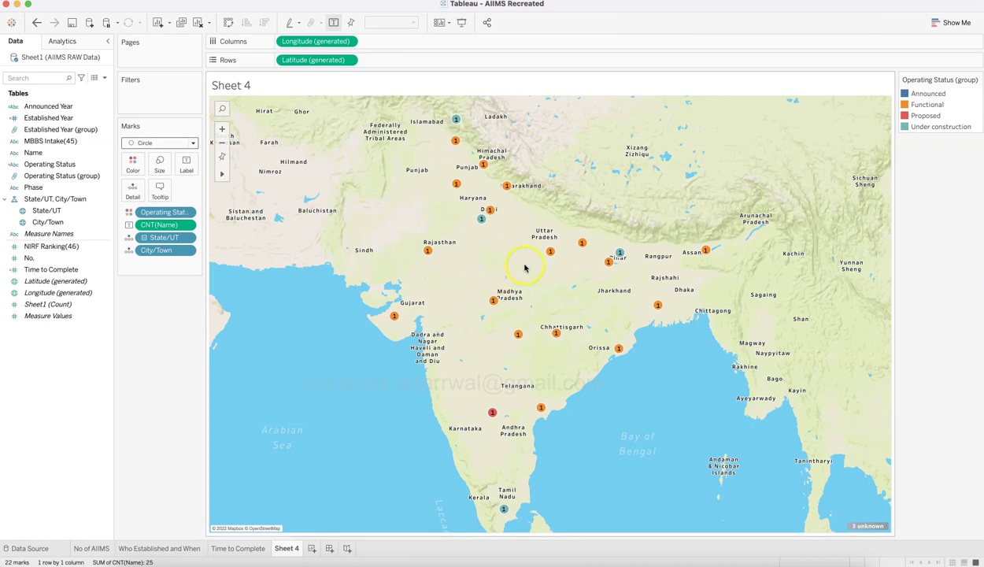
# Step: In the original AIIMS workbook, dismiss the location matches without applying changes and examine the layout of Dashboard 1
pyautogui.moveTo(550, 251)
pyautogui.moveTo(583, 244)
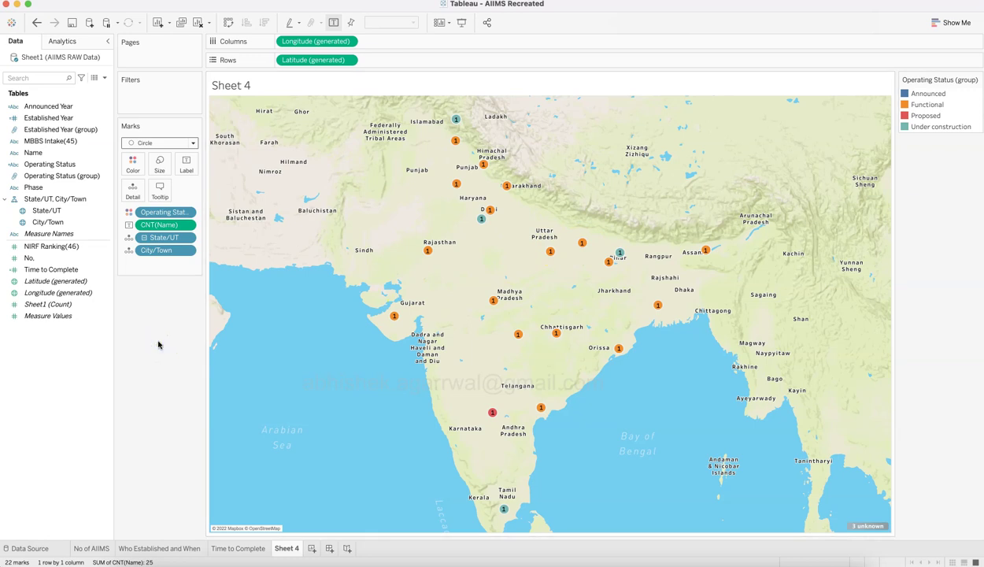
pyautogui.click(170, 296)
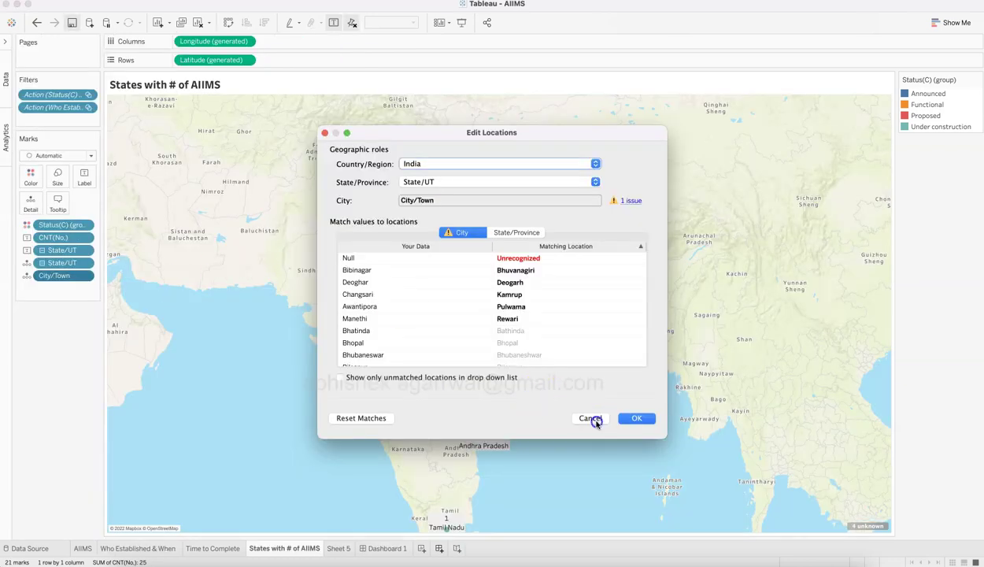
pyautogui.click(592, 417)
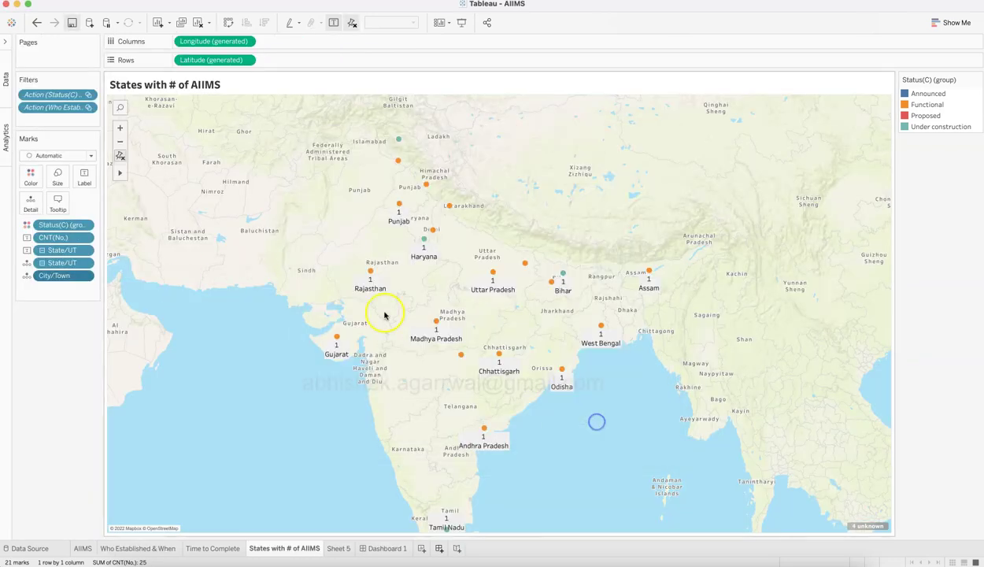
pyautogui.click(363, 547)
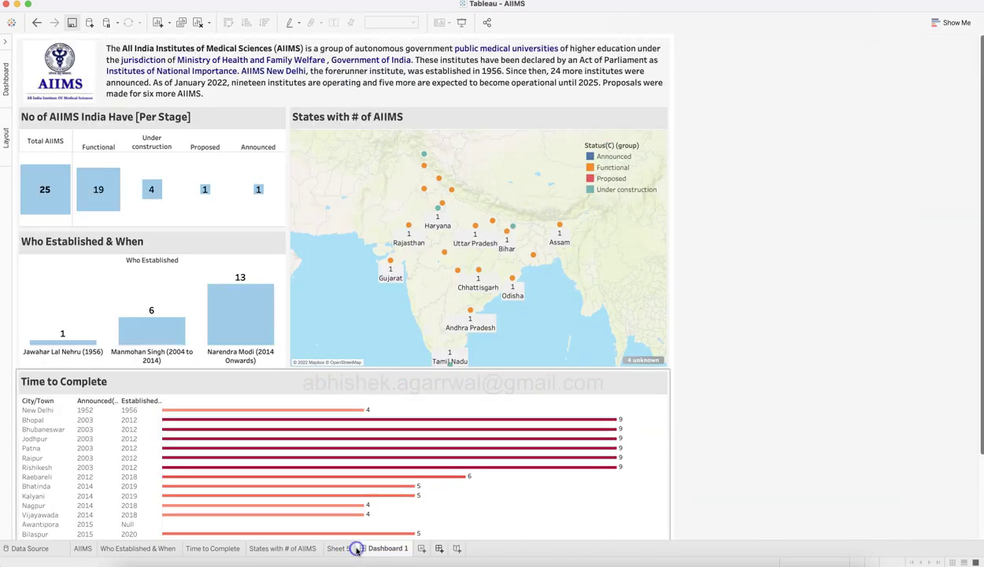
pyautogui.moveTo(405, 458)
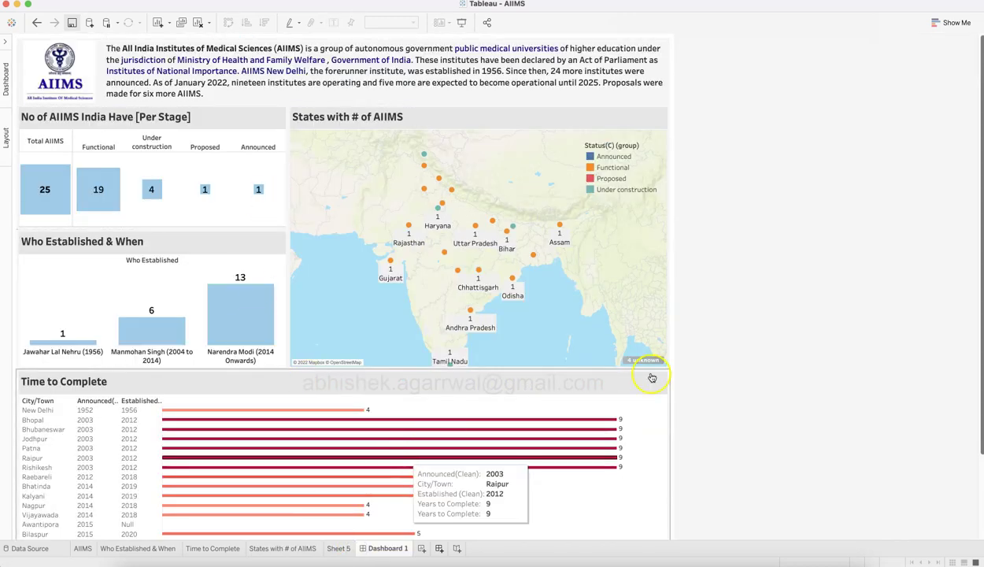
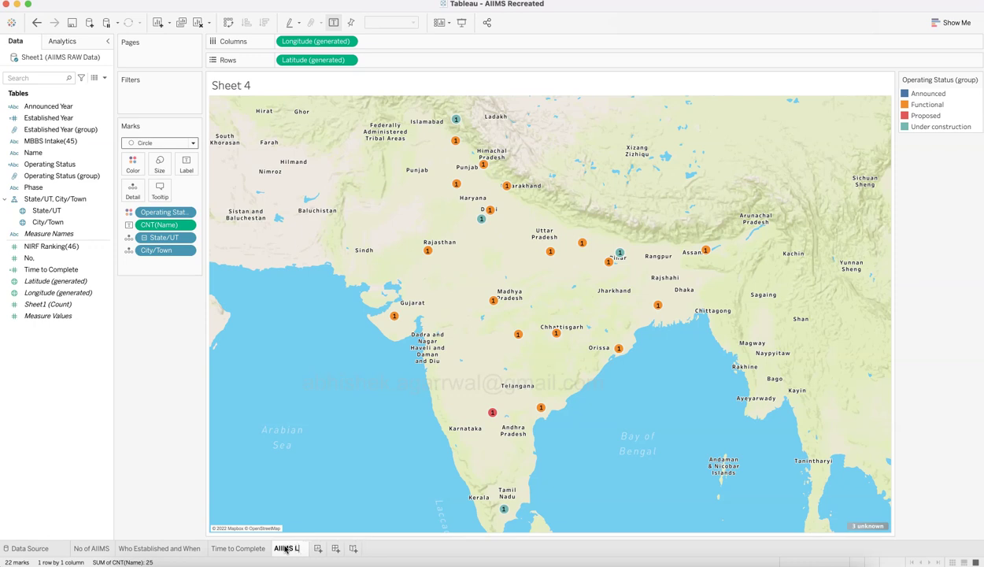
# Step: In the recreated workbook, rename Sheet 4 as AIIMS Location and create a new dashboard
pyautogui.click(307, 548)
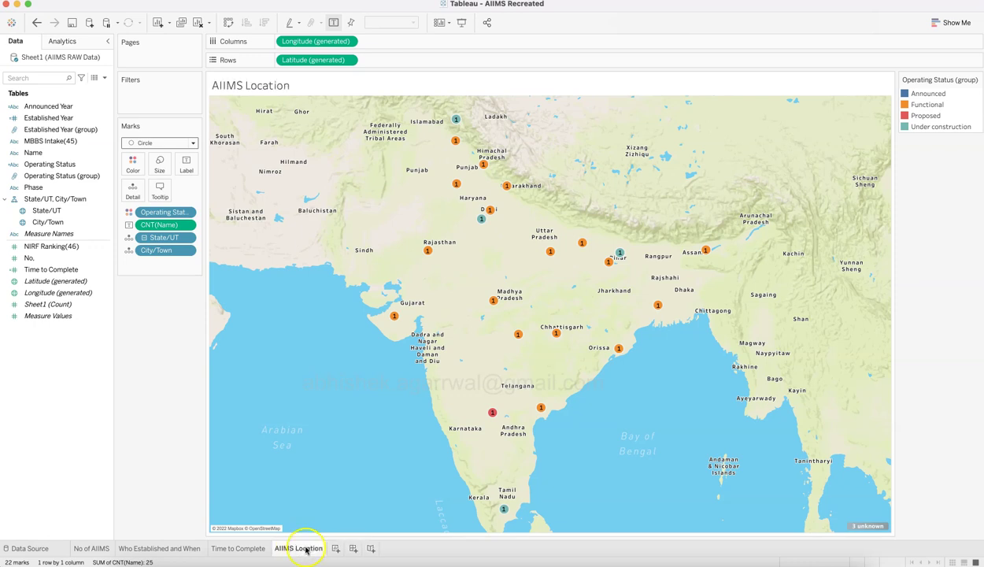
pyautogui.click(353, 549)
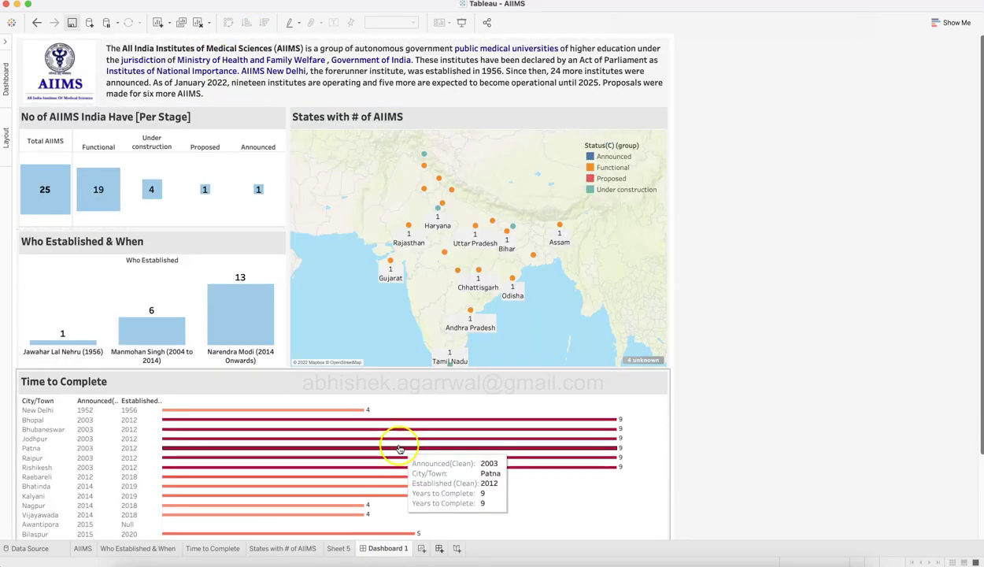
pyautogui.click(393, 52)
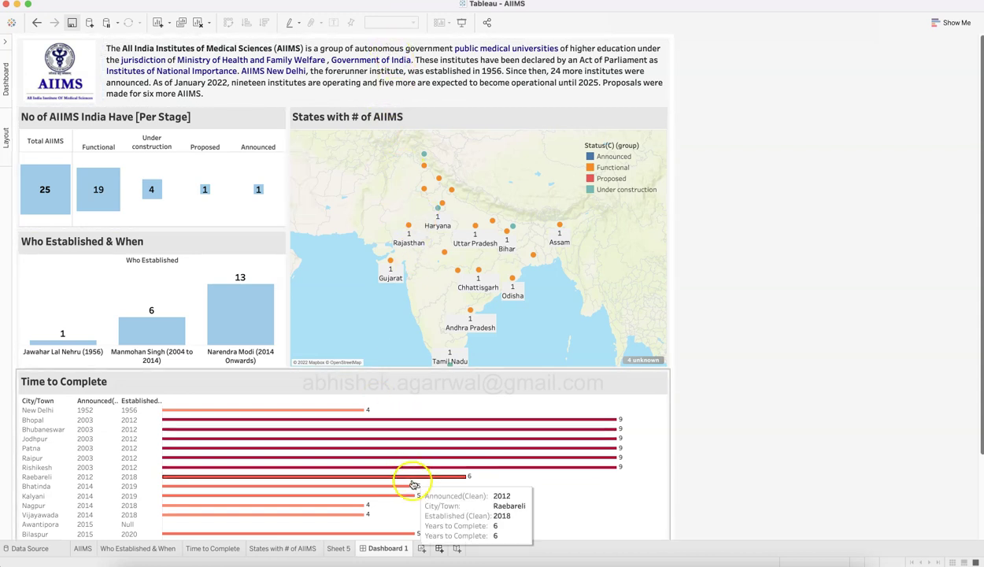
pyautogui.click(831, 345)
pyautogui.press('super+grave')
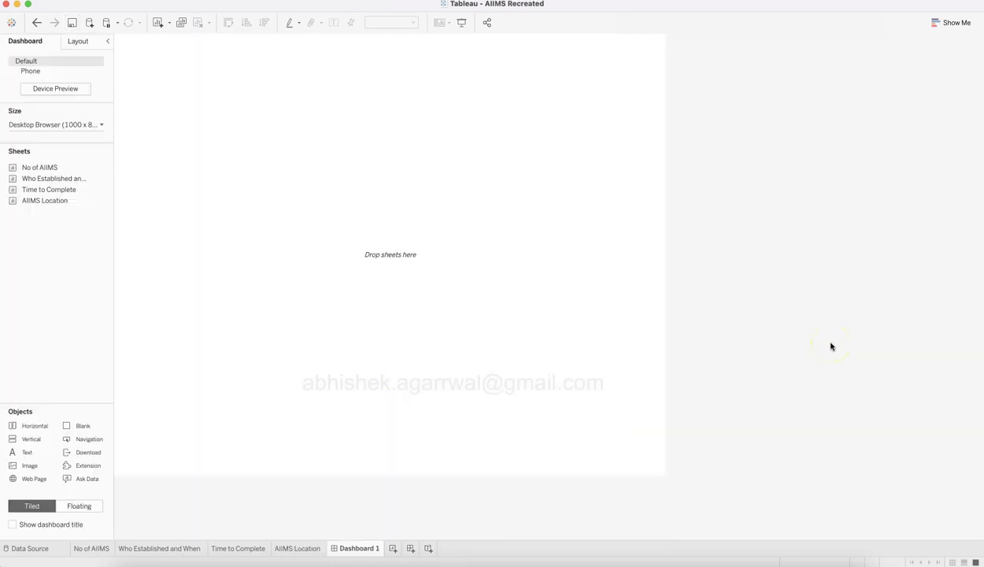
# Step: Place a vertical layout container on the empty dashboard and nest a horizontal container inside it
pyautogui.moveTo(29, 442); pyautogui.dragTo(227, 329)
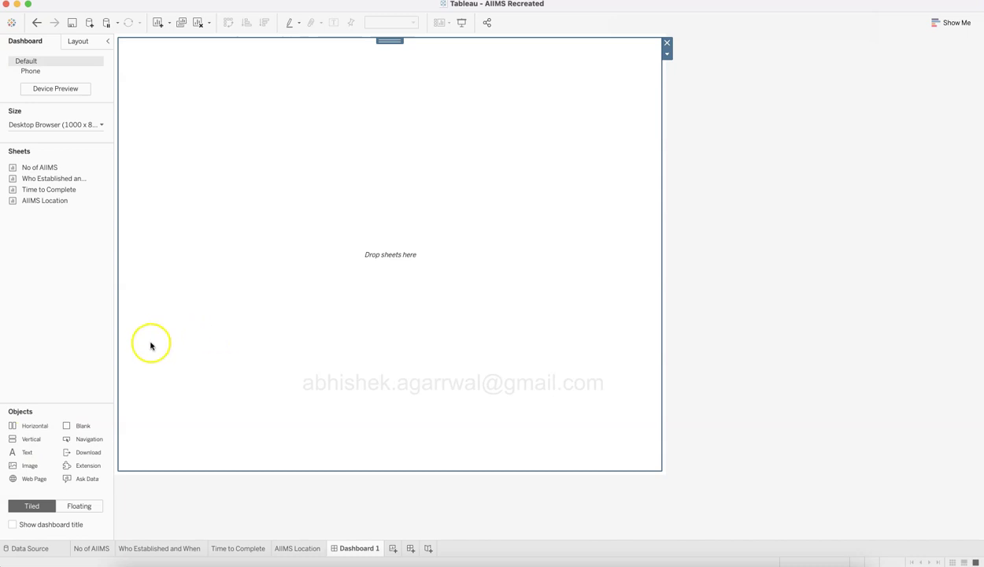
pyautogui.moveTo(51, 429); pyautogui.dragTo(194, 195)
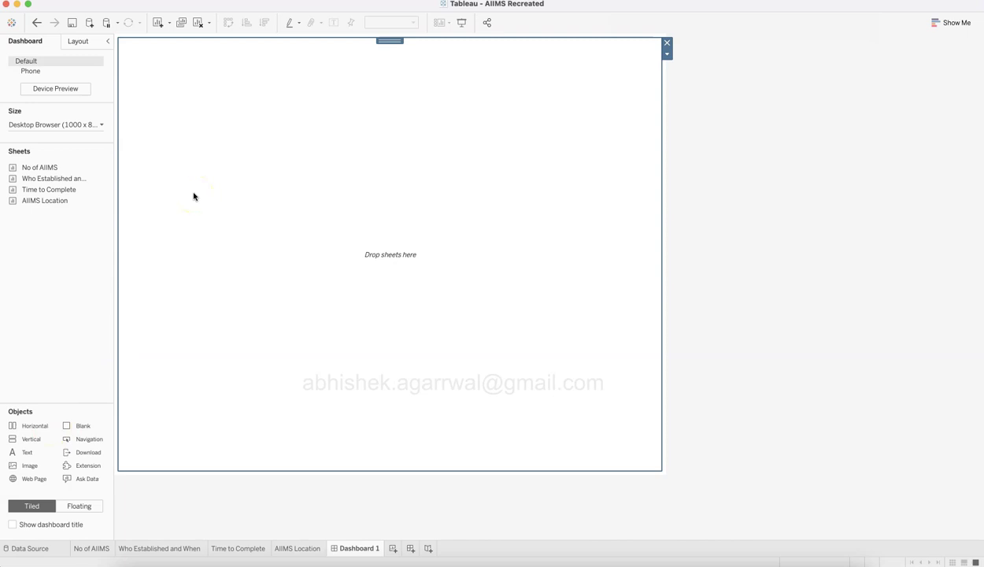
pyautogui.moveTo(30, 427); pyautogui.dragTo(232, 218)
# Step: Switch to Chrome and search Google Images for "aiims logo"
pyautogui.press('super+Tab')
pyautogui.press('super+Tab')
pyautogui.press('super+Tab')
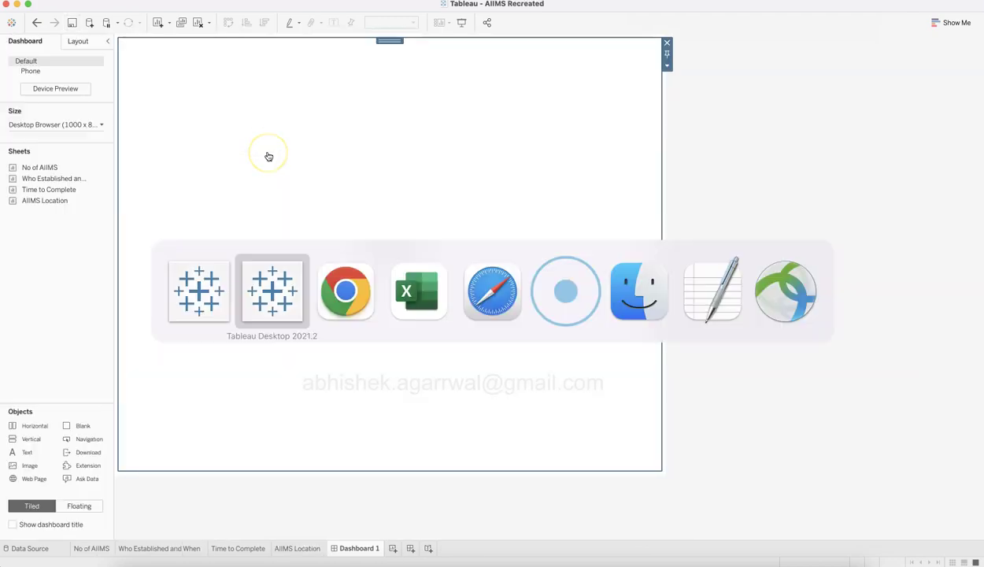
pyautogui.press('super+Tab')
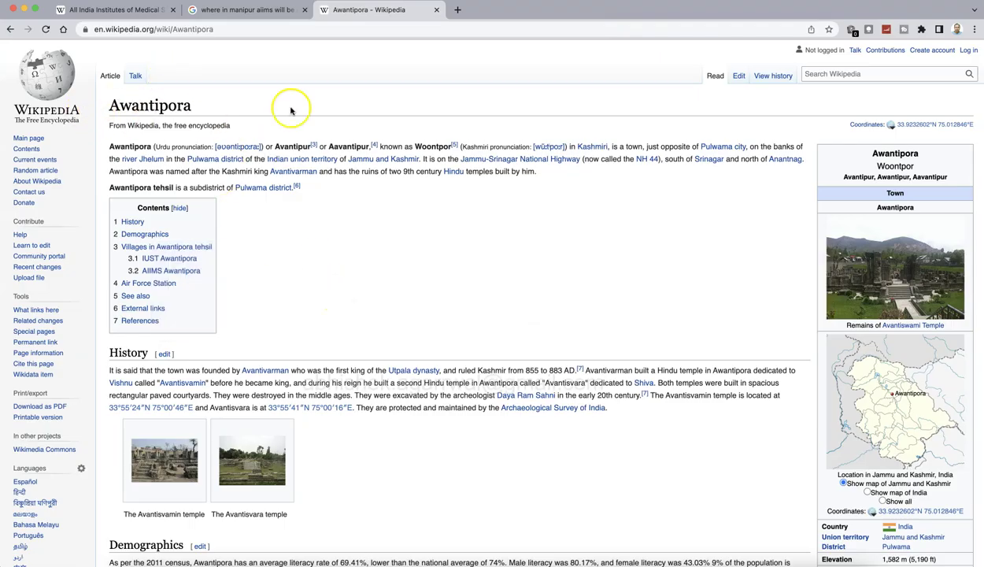
pyautogui.click(288, 28)
pyautogui.write('aiims logo')
pyautogui.press('Return')
pyautogui.click(185, 103)
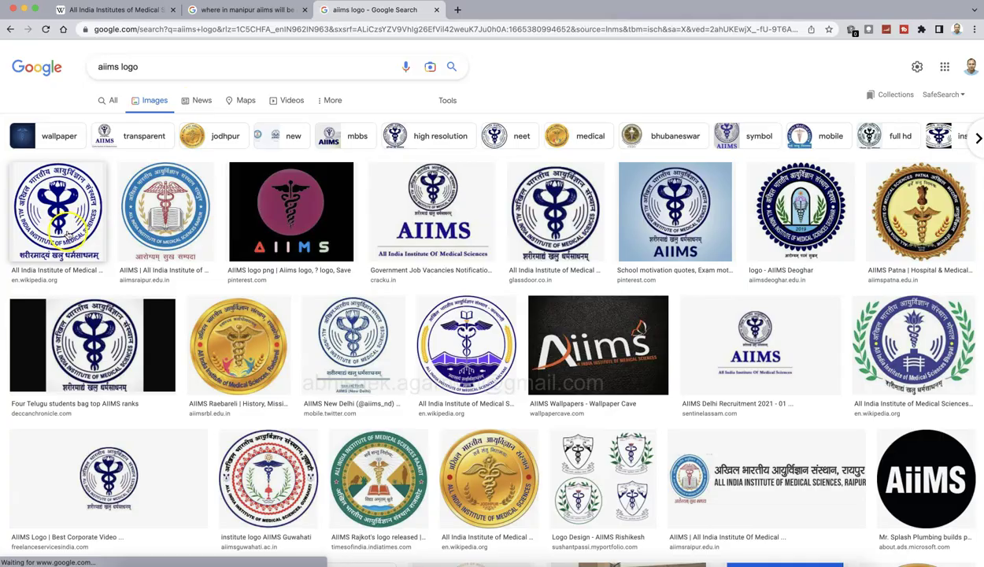
# Step: Back in Tableau, add an image object to the dashboard's horizontal container using the file AIIMS-Logo.jpeg
pyautogui.press('super+Tab')
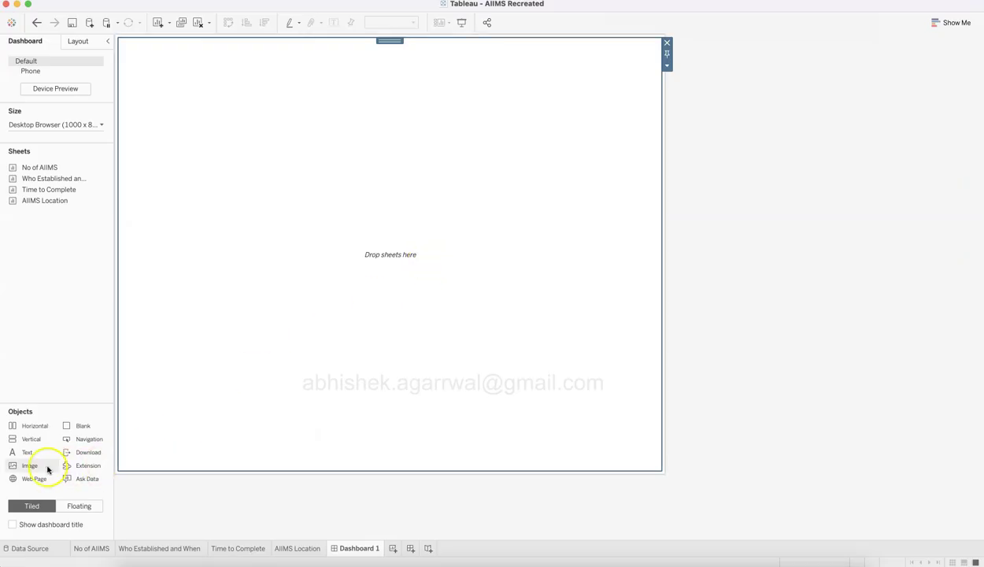
pyautogui.moveTo(33, 466); pyautogui.dragTo(242, 247)
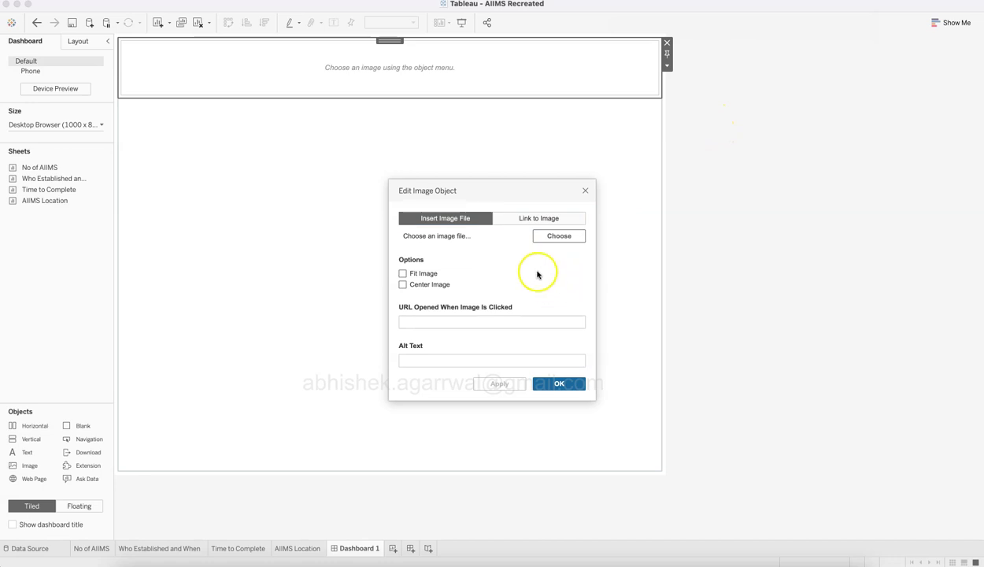
pyautogui.click(560, 237)
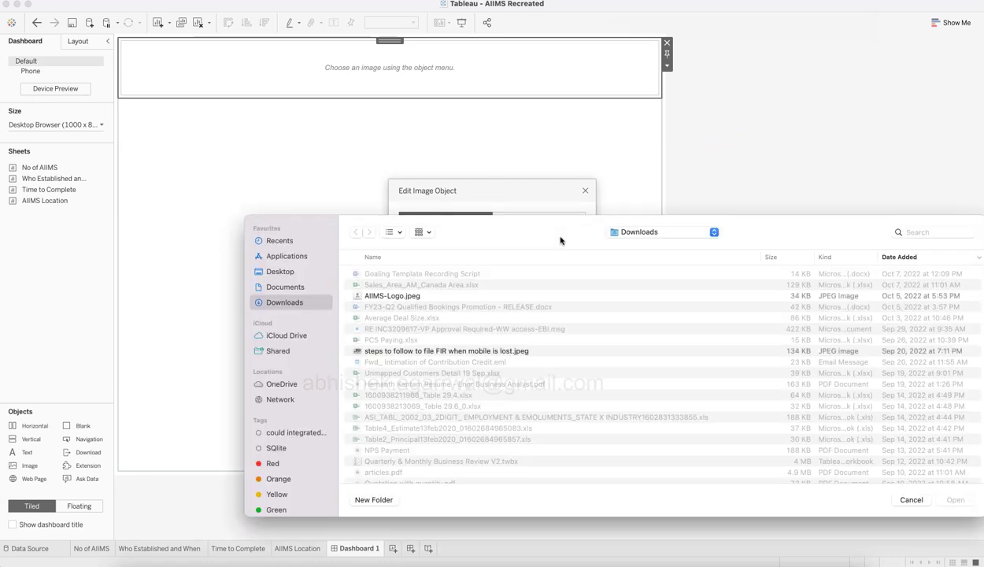
pyautogui.doubleClick(403, 297)
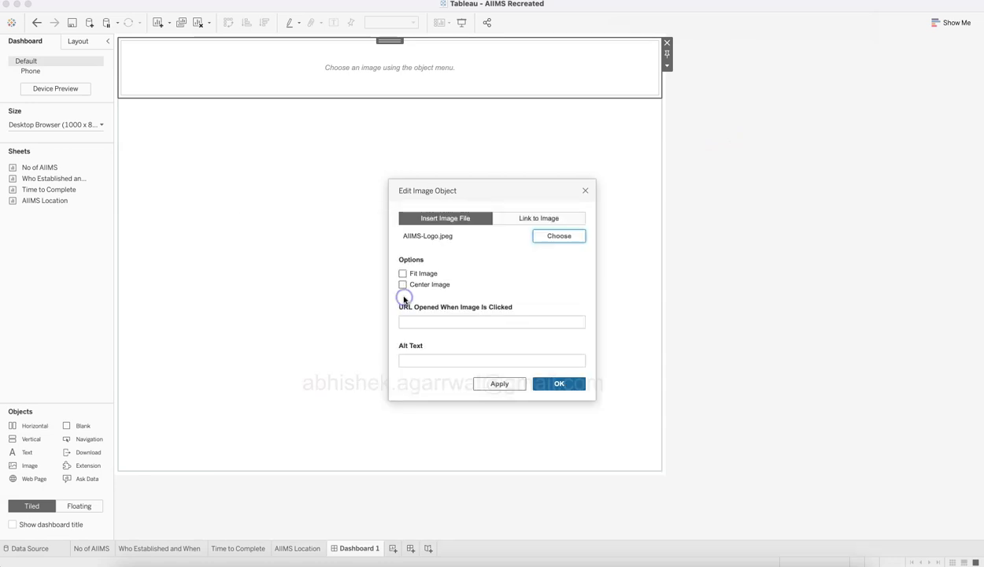
pyautogui.click(563, 384)
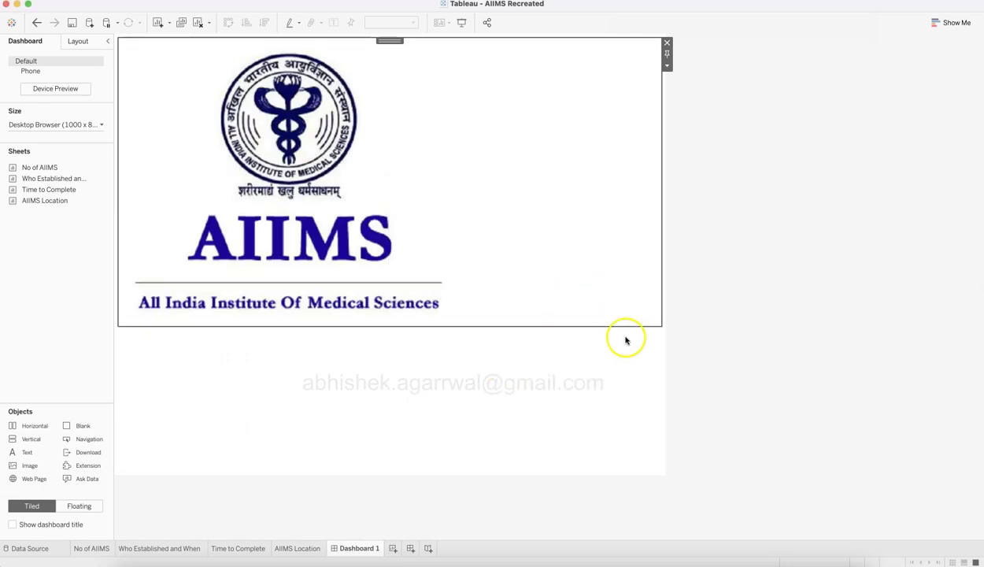
# Step: Turn on the Fit Image option for the AIIMS logo image
pyautogui.click(667, 67)
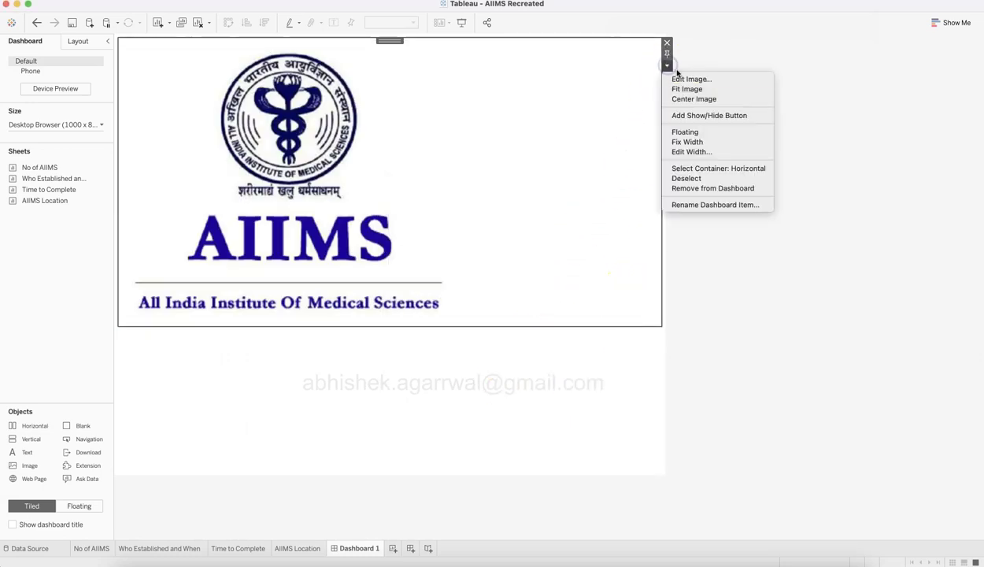
pyautogui.click(684, 78)
pyautogui.click(410, 275)
pyautogui.click(551, 380)
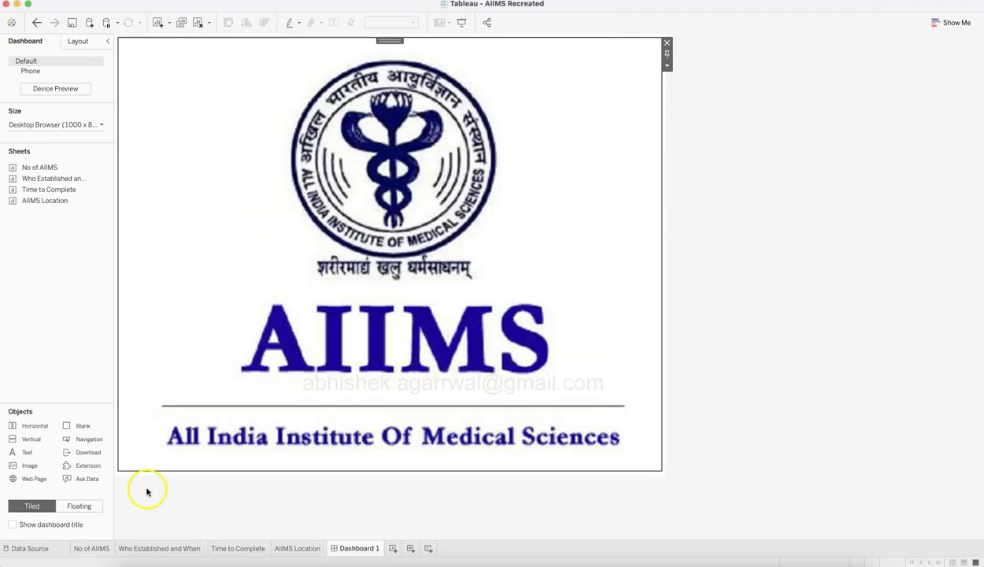
# Step: Add a vertical container along the right edge of the AIIMS logo, and switch to Chrome
pyautogui.click(42, 441)
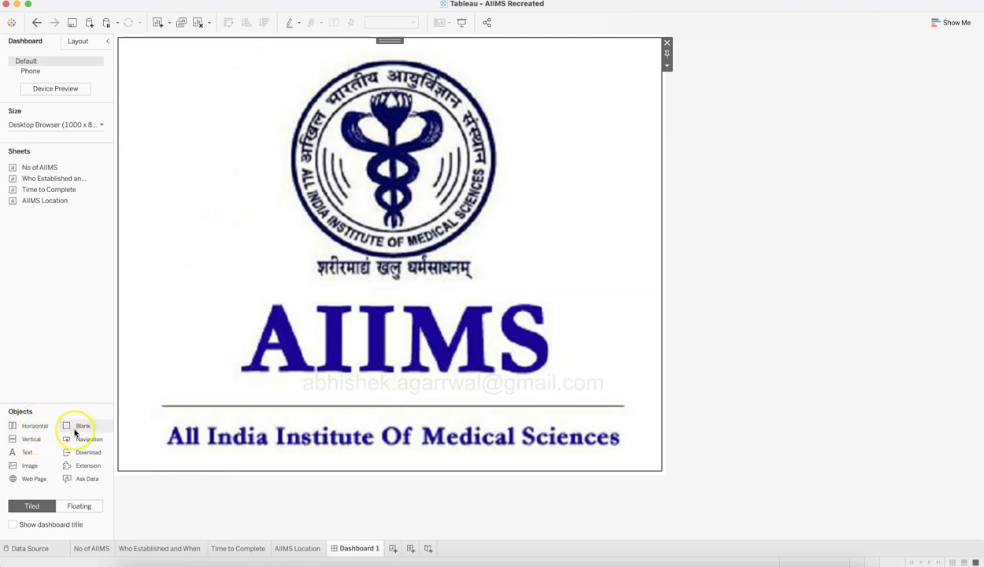
pyautogui.moveTo(34, 455); pyautogui.dragTo(581, 214)
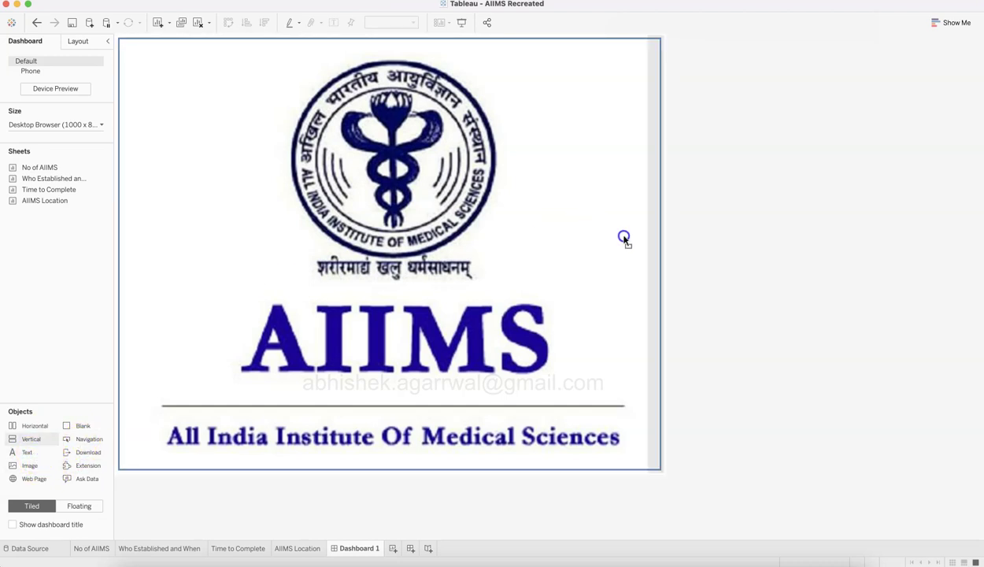
pyautogui.moveTo(624, 237); pyautogui.dragTo(626, 242)
pyautogui.press('super+Tab')
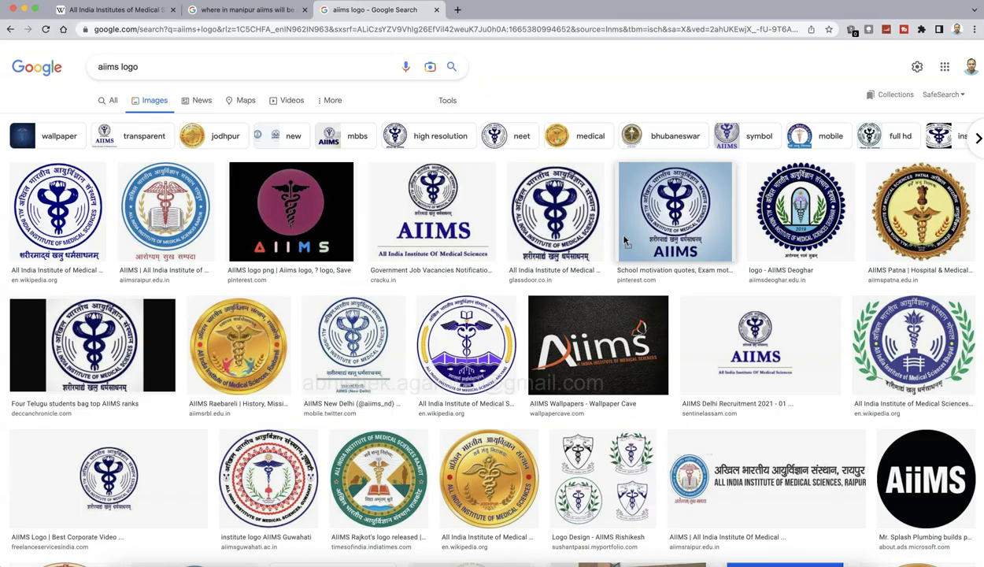
# Step: Copy the introductory paragraph from the All India Institutes of Medical Sciences Wikipedia article
pyautogui.click(130, 9)
pyautogui.scroll(10, 185, 165)
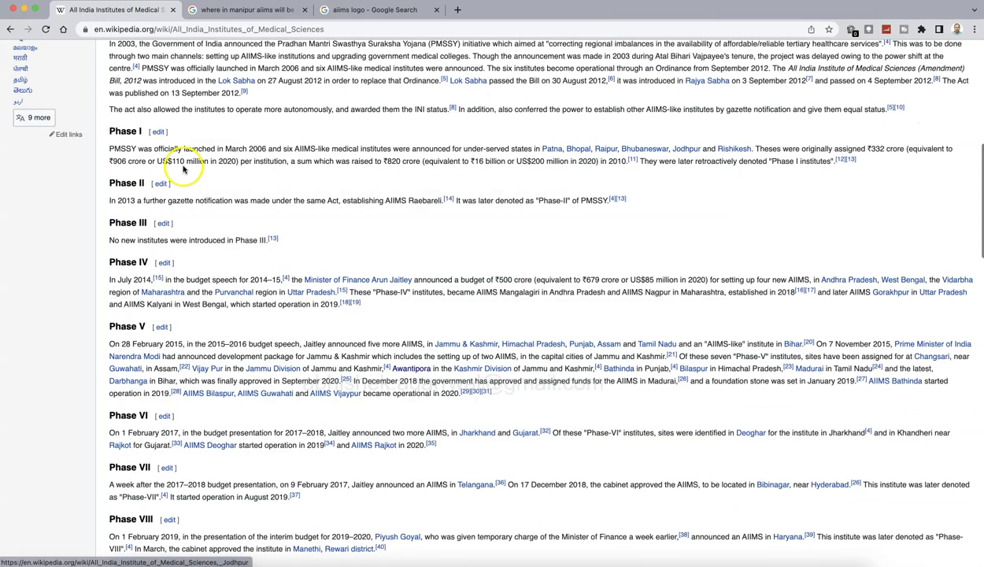
pyautogui.scroll(6, 183, 168)
pyautogui.moveTo(109, 163); pyautogui.dragTo(757, 188)
pyautogui.press('super+c')
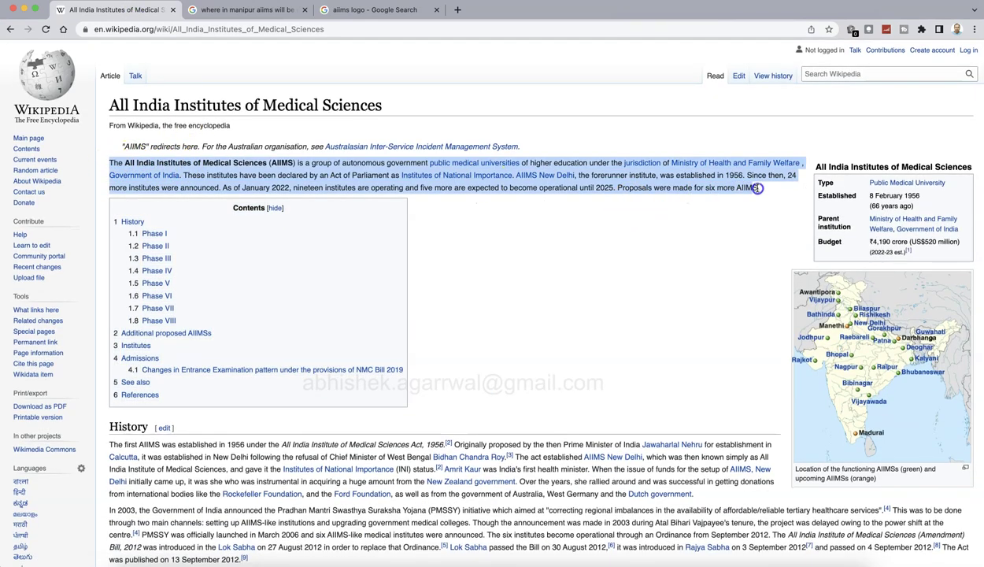
# Step: Switch back to Tableau and paste the copied paragraph into the dashboard's text object
pyautogui.press('super+Tab')
pyautogui.click(455, 241)
pyautogui.press('super+v')
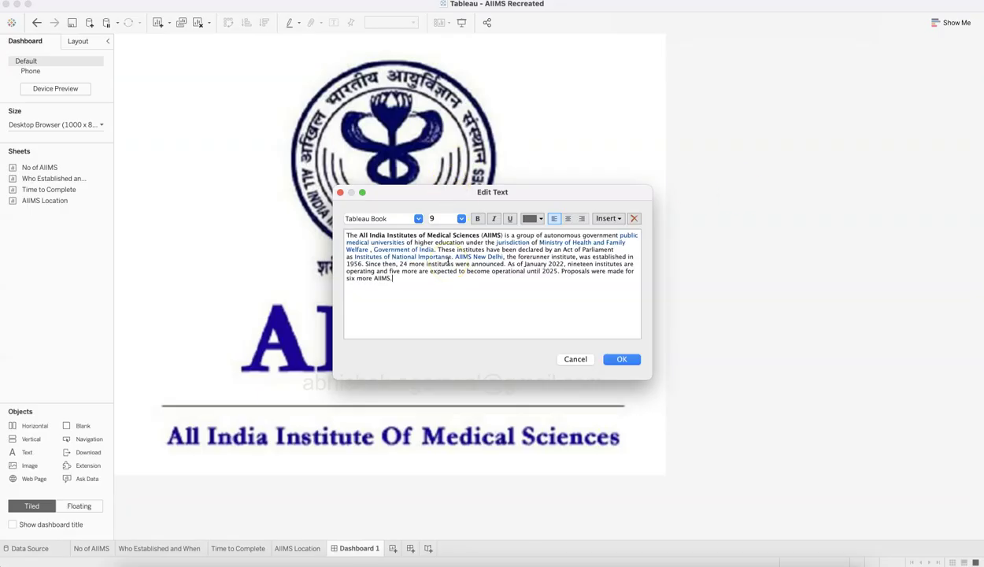
# Step: Set the font of the entire pasted paragraph to Tableau Medium
pyautogui.press('super+a')
pyautogui.click(416, 219)
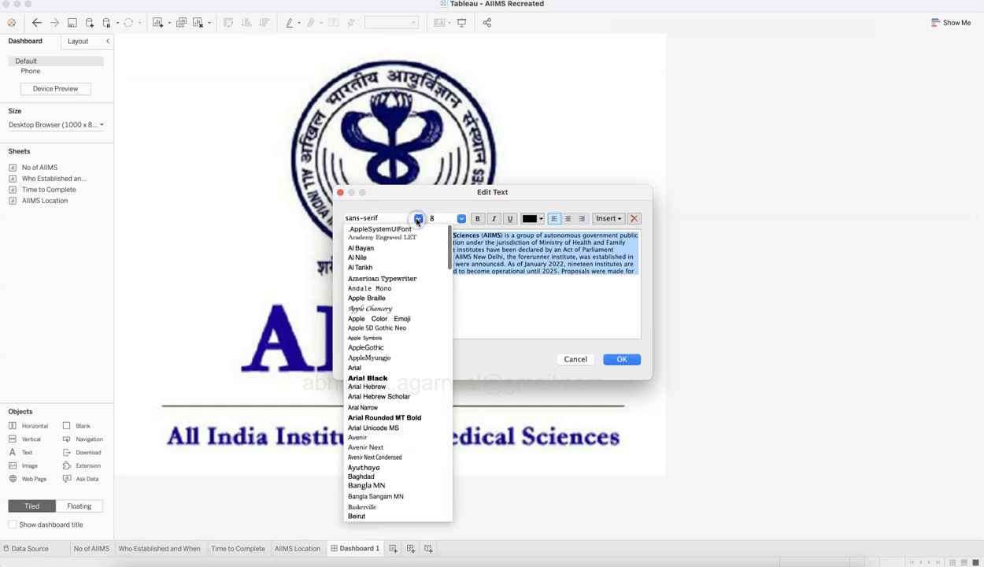
pyautogui.press('t')
pyautogui.press('Down')
pyautogui.press('Down')
pyautogui.press('Down')
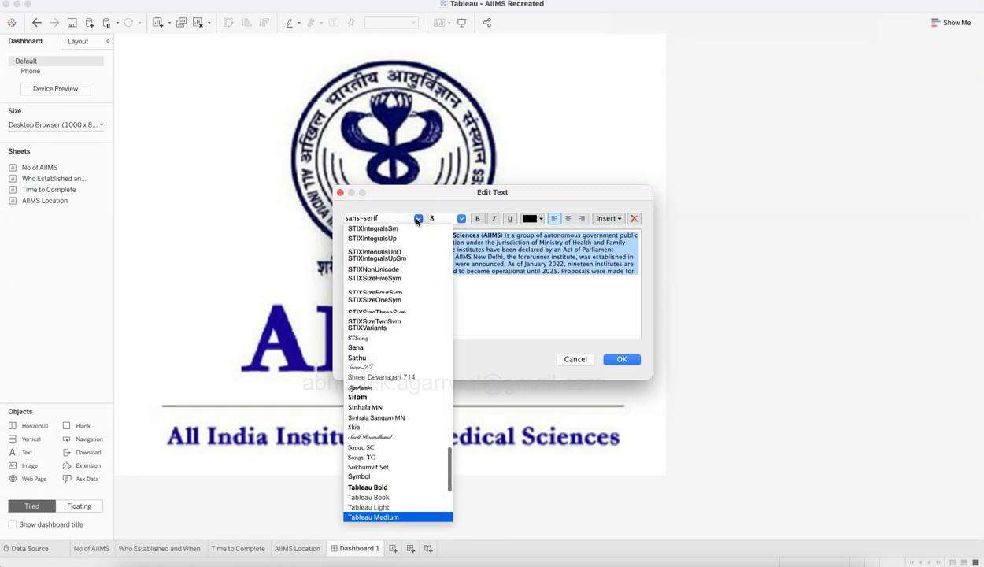
pyautogui.press('Down')
pyautogui.press('Down')
pyautogui.press('Up')
pyautogui.press('Up')
pyautogui.press('Return')
# Step: Set the paragraph's font size to 11 with a near-black text color, and apply the text to the dashboard
pyautogui.click(464, 211)
pyautogui.click(460, 219)
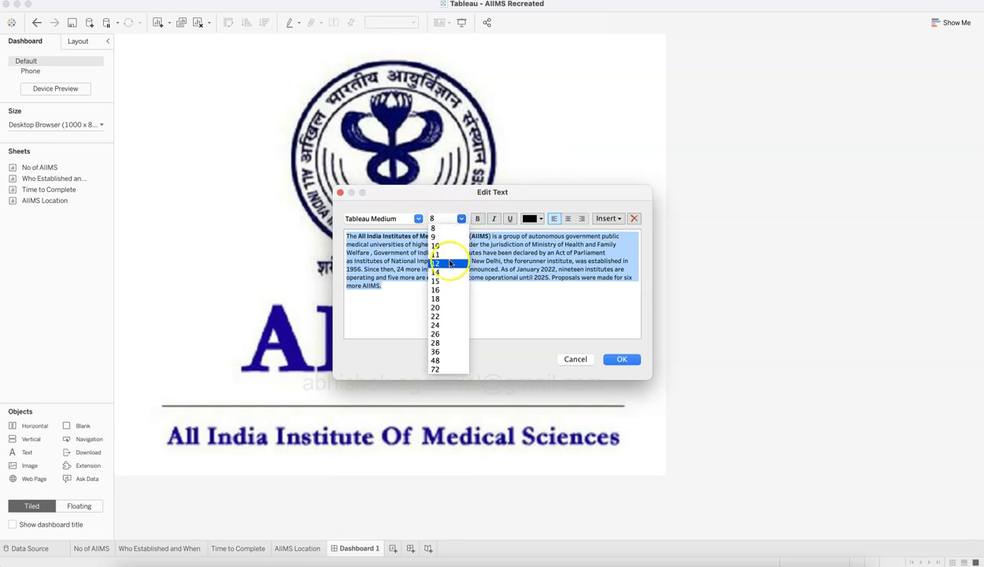
pyautogui.click(441, 261)
pyautogui.click(461, 219)
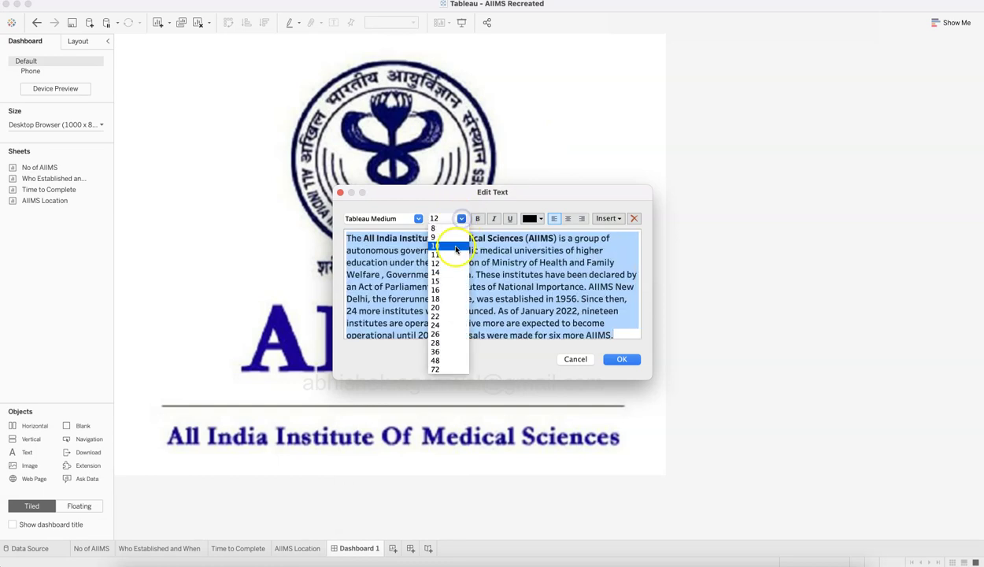
pyautogui.click(440, 250)
pyautogui.click(539, 220)
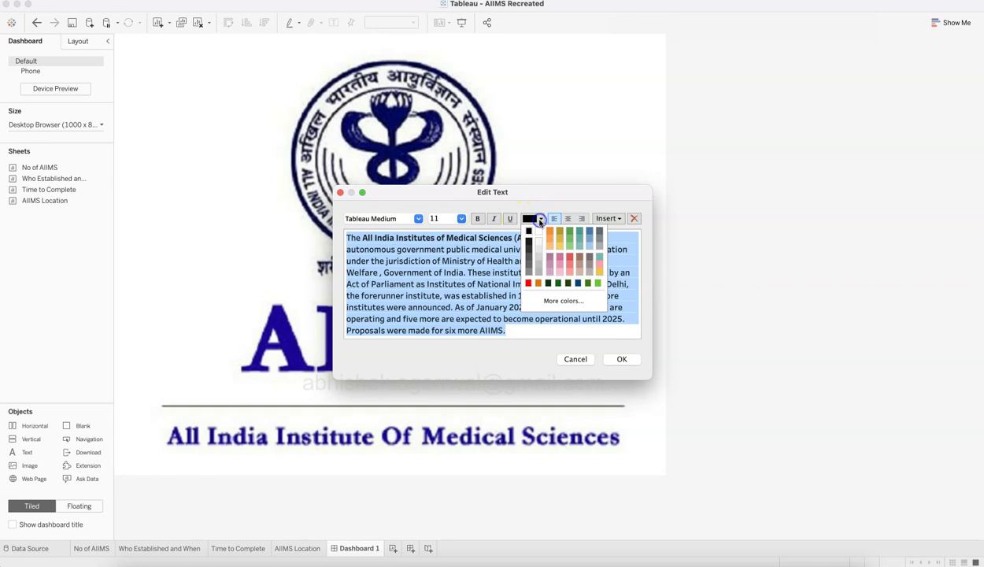
pyautogui.click(529, 241)
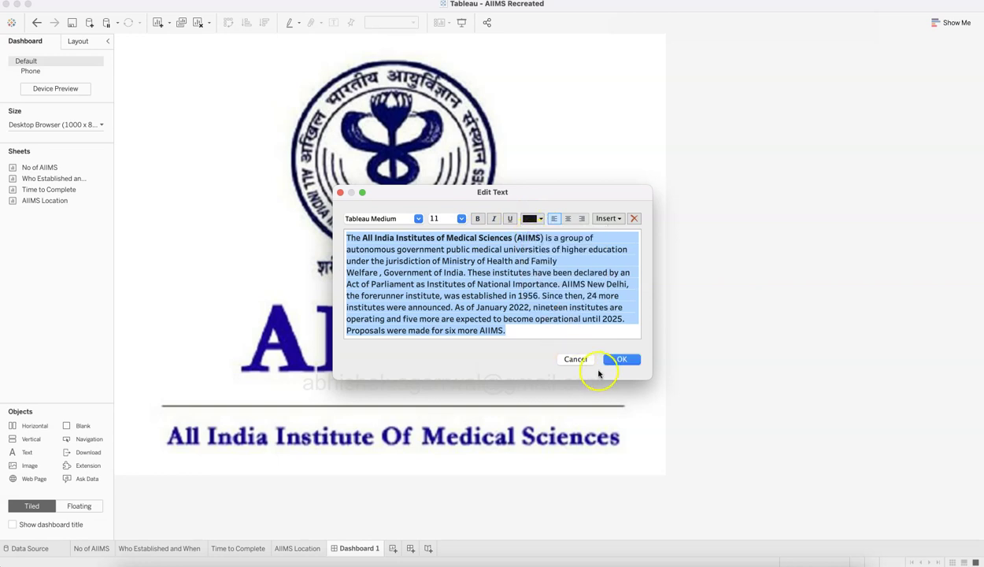
pyautogui.click(619, 361)
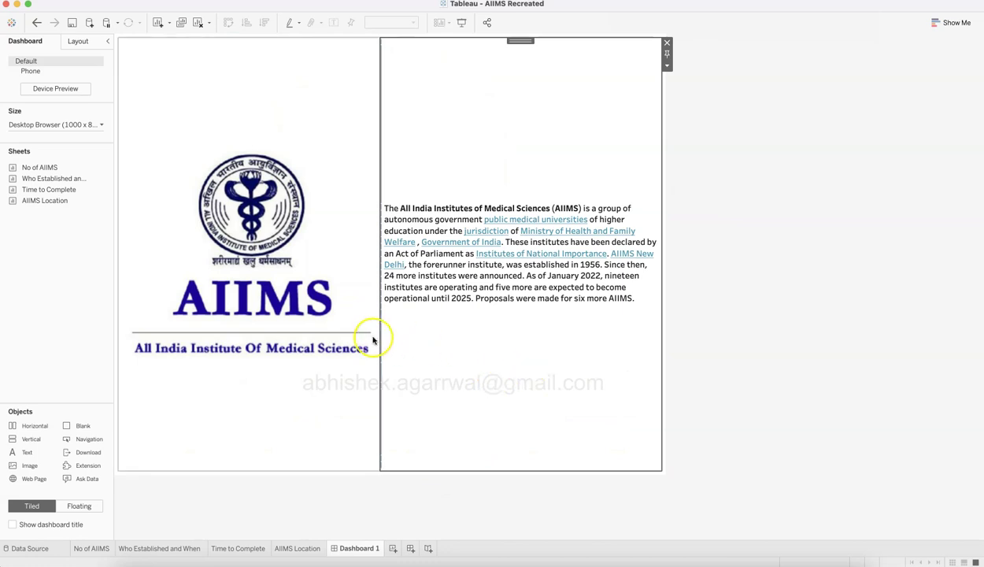
# Step: Shrink the header to a shallow band across the top of the dashboard and narrow the AIIMS logo beside the text
pyautogui.moveTo(379, 336); pyautogui.dragTo(229, 336)
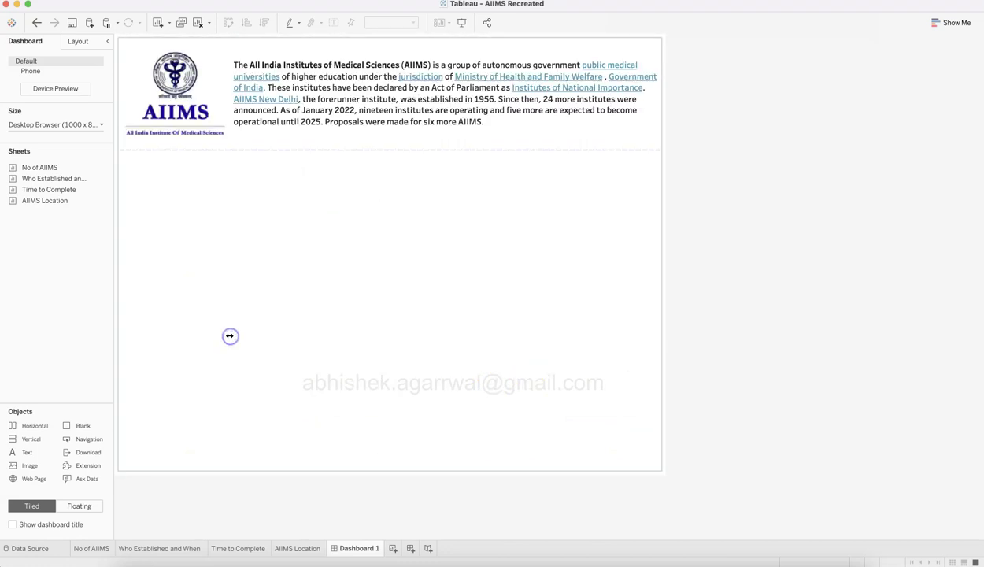
pyautogui.moveTo(229, 116); pyautogui.dragTo(200, 109)
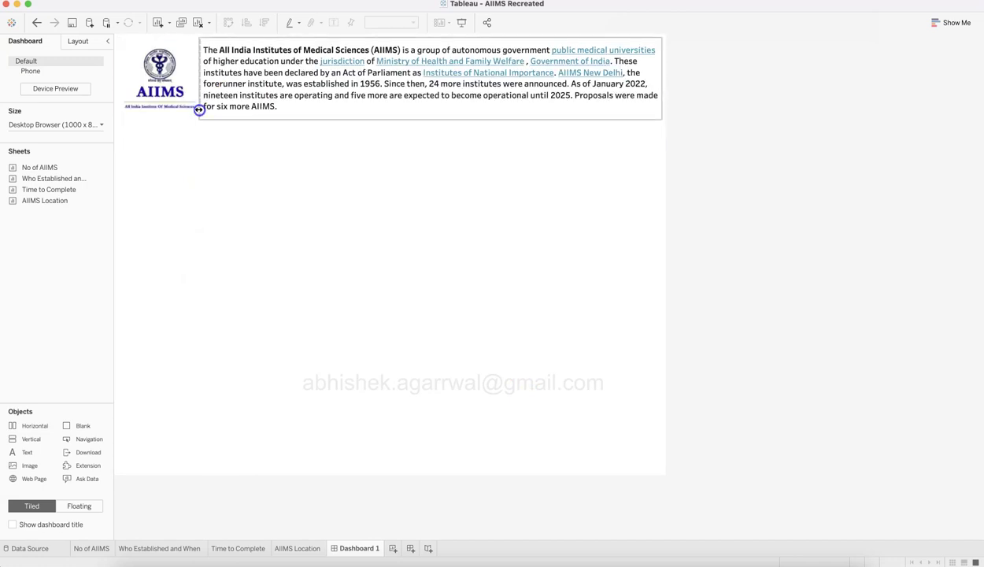
pyautogui.click(837, 258)
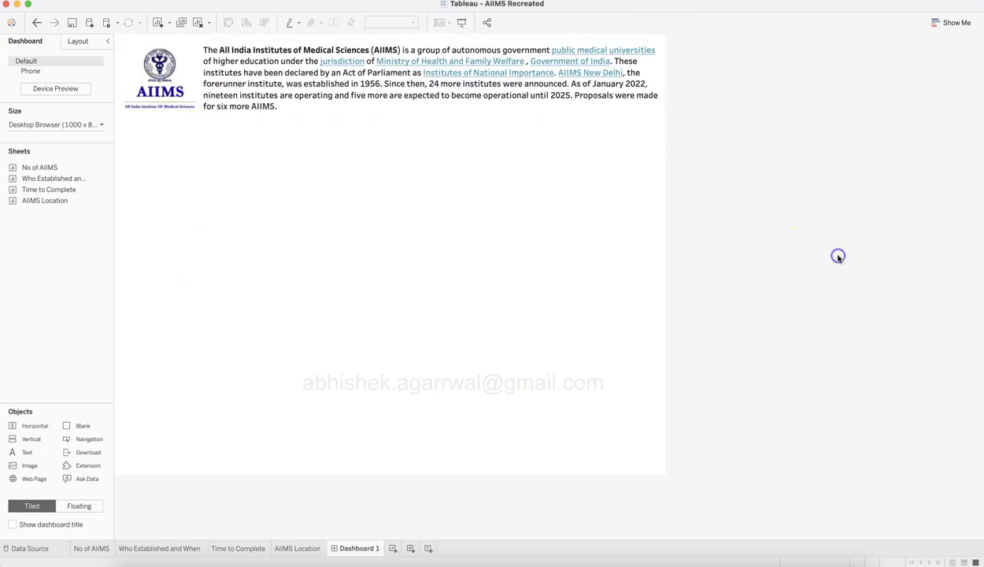
# Step: Add a horizontal container filling the dashboard area below the header
pyautogui.moveTo(61, 168)
pyautogui.moveTo(61, 168)
pyautogui.mouseDown()
pyautogui.moveTo(274, 249)
pyautogui.moveTo(275, 272)
pyautogui.mouseUp()
pyautogui.click(38, 428)
pyautogui.moveTo(39, 427); pyautogui.dragTo(232, 314)
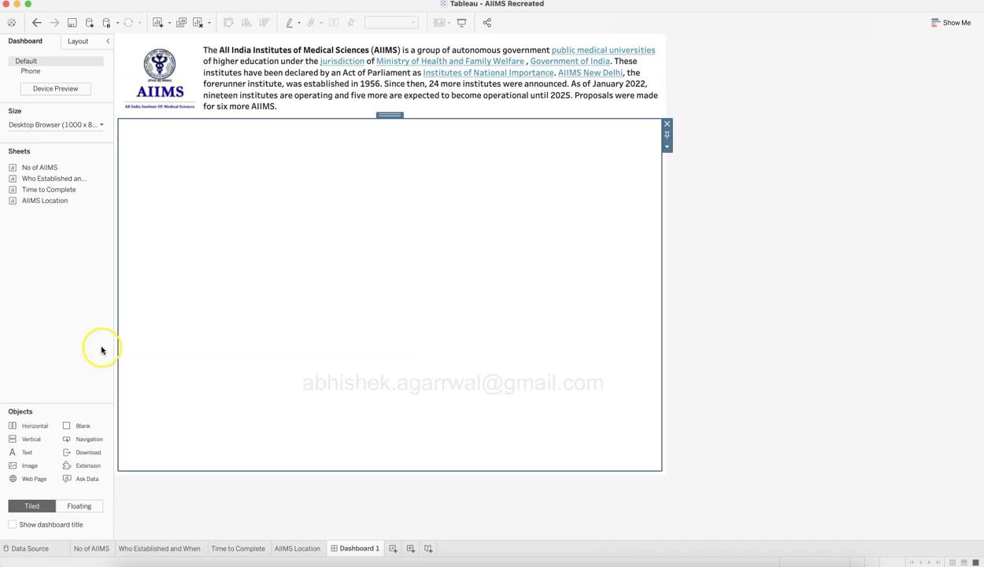
# Step: Check the dashboard layout in the original AIIMS workbook, and return to the AIIMS Recreated workbook
pyautogui.press('super+Tab')
pyautogui.press('super+Tab')
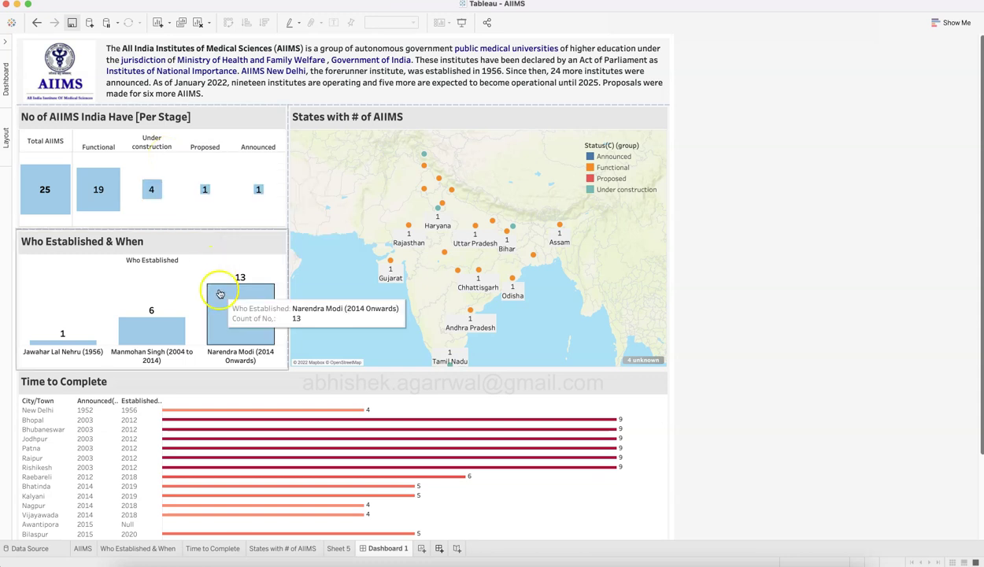
pyautogui.press('super+grave')
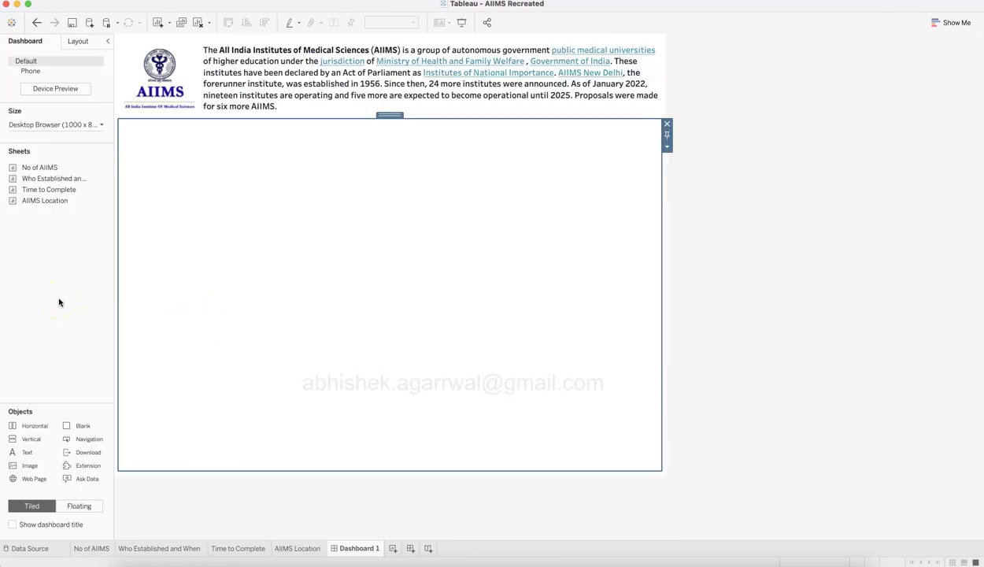
pyautogui.click(276, 321)
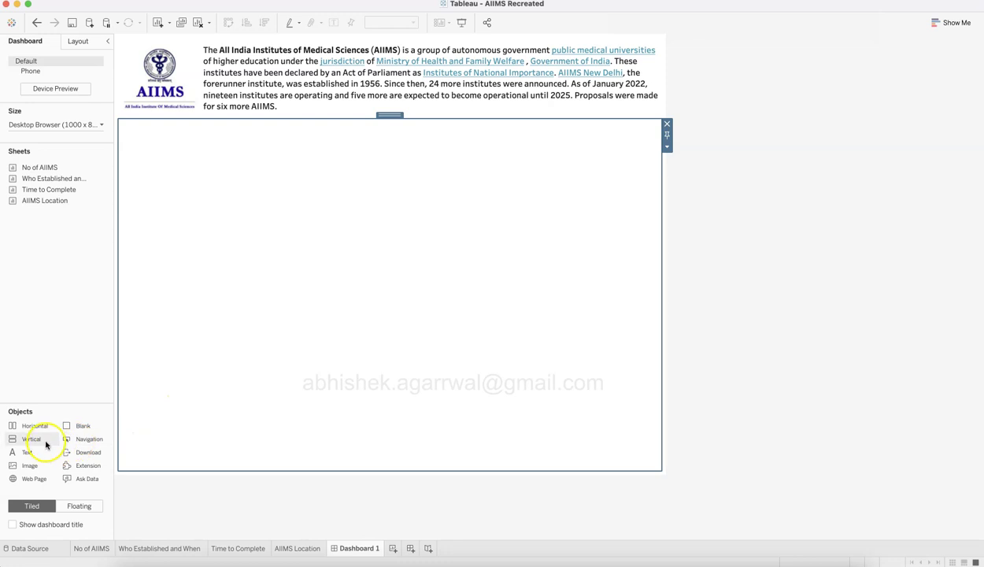
# Step: Replace the empty container below the header with a vertical container holding the Who Established and When sheet
pyautogui.click(668, 124)
pyautogui.click(366, 320)
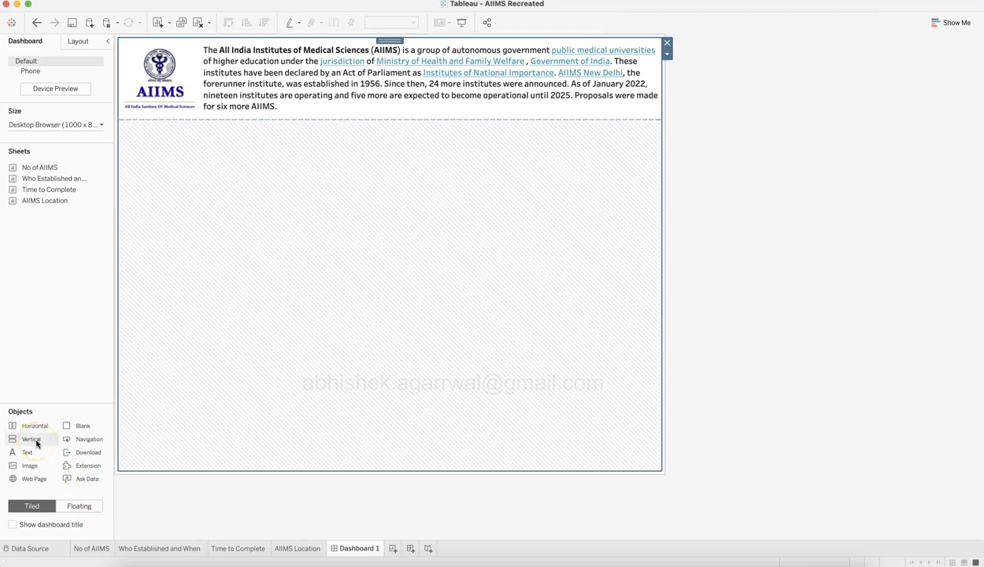
pyautogui.moveTo(35, 442); pyautogui.dragTo(207, 349)
pyautogui.moveTo(39, 180); pyautogui.dragTo(204, 207)
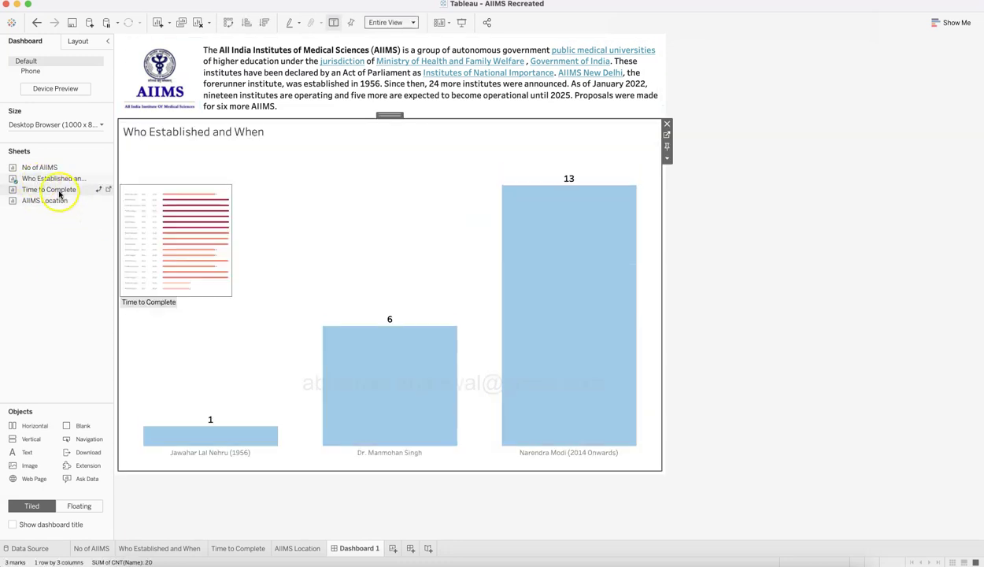
# Step: Place the No of AIIMS sheet above Who Established and When without its Count of Name legend, and increase its height
pyautogui.moveTo(60, 203)
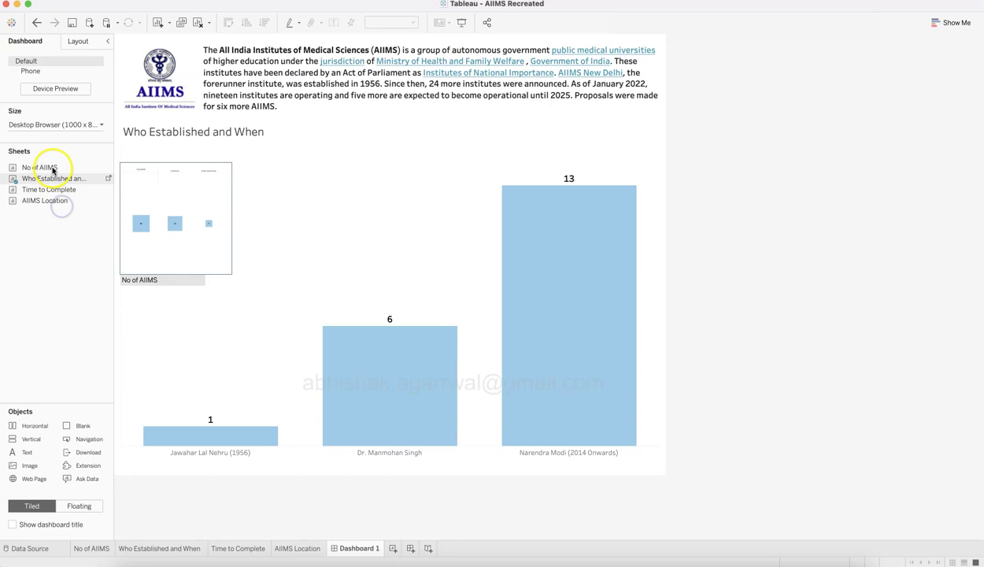
pyautogui.moveTo(52, 168); pyautogui.dragTo(218, 163)
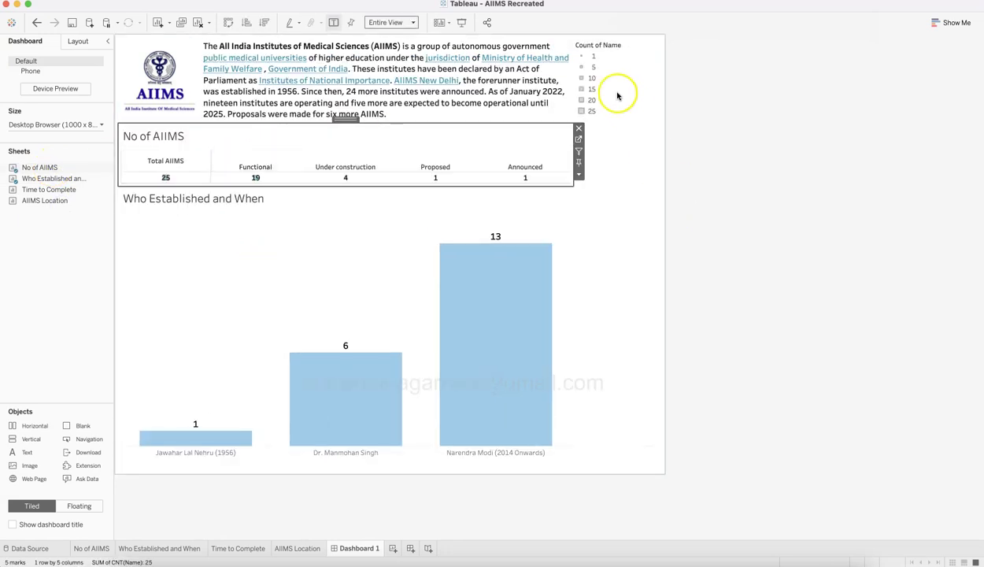
pyautogui.click(618, 92)
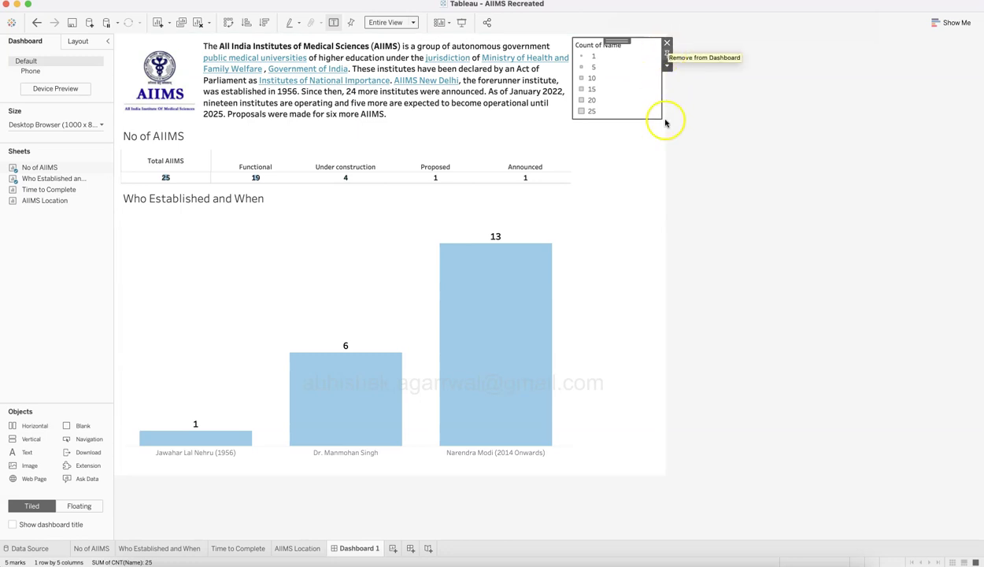
pyautogui.click(668, 45)
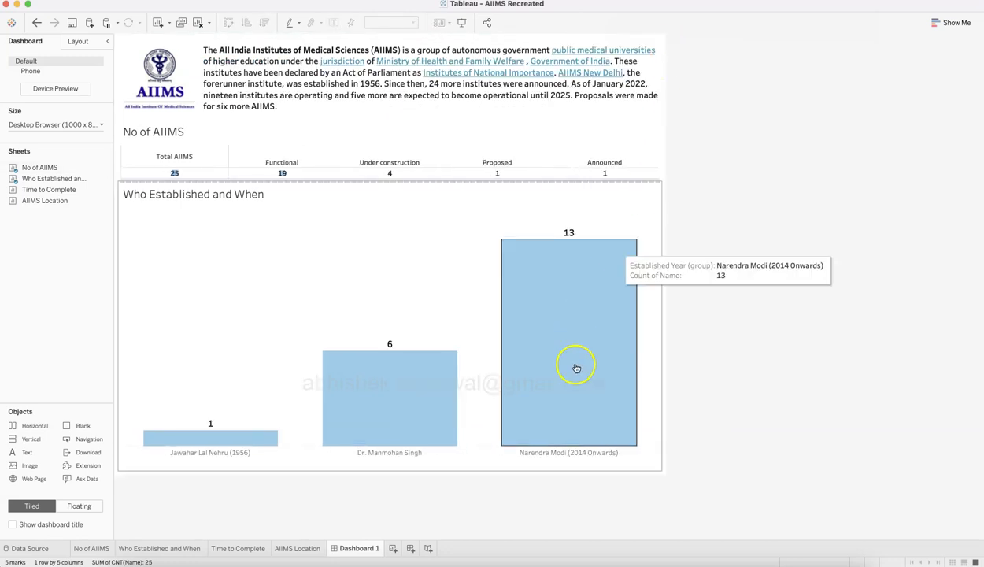
pyautogui.moveTo(426, 186); pyautogui.dragTo(434, 273)
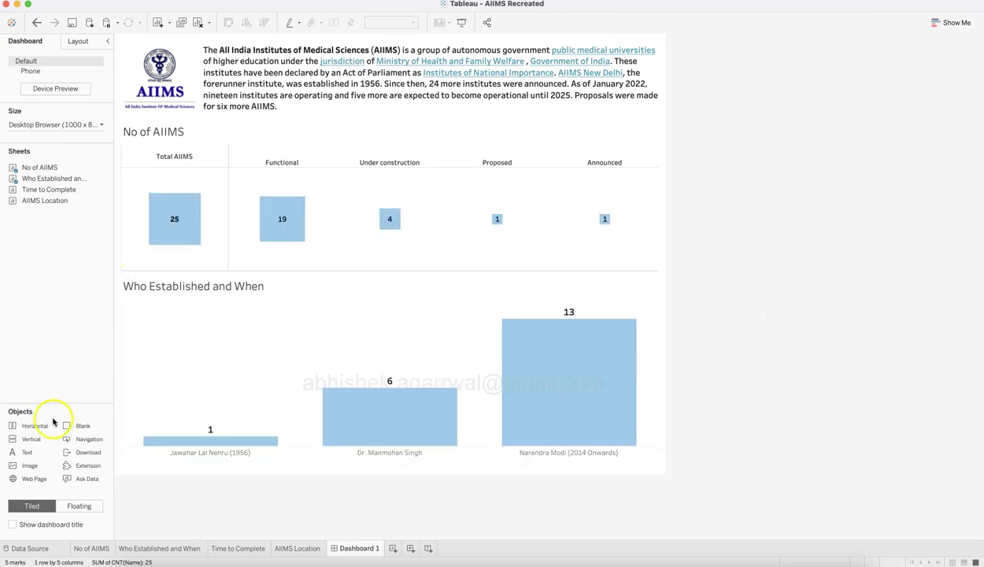
# Step: Try placing a horizontal container between the No of AIIMS and Who Established and When sheets, and remove it
pyautogui.moveTo(58, 194)
pyautogui.moveTo(59, 203)
pyautogui.mouseDown()
pyautogui.moveTo(626, 242)
pyautogui.moveTo(655, 254)
pyautogui.moveTo(621, 289)
pyautogui.moveTo(251, 307)
pyautogui.moveTo(308, 540)
pyautogui.moveTo(384, 518)
pyautogui.moveTo(370, 512)
pyautogui.mouseUp()
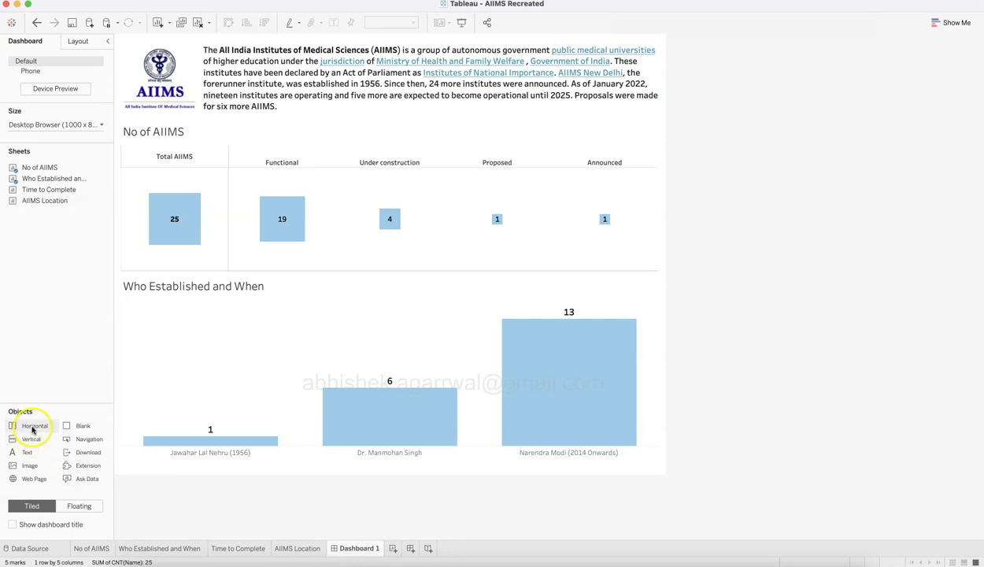
pyautogui.moveTo(33, 430); pyautogui.dragTo(548, 352)
pyautogui.moveTo(648, 275); pyautogui.dragTo(580, 301)
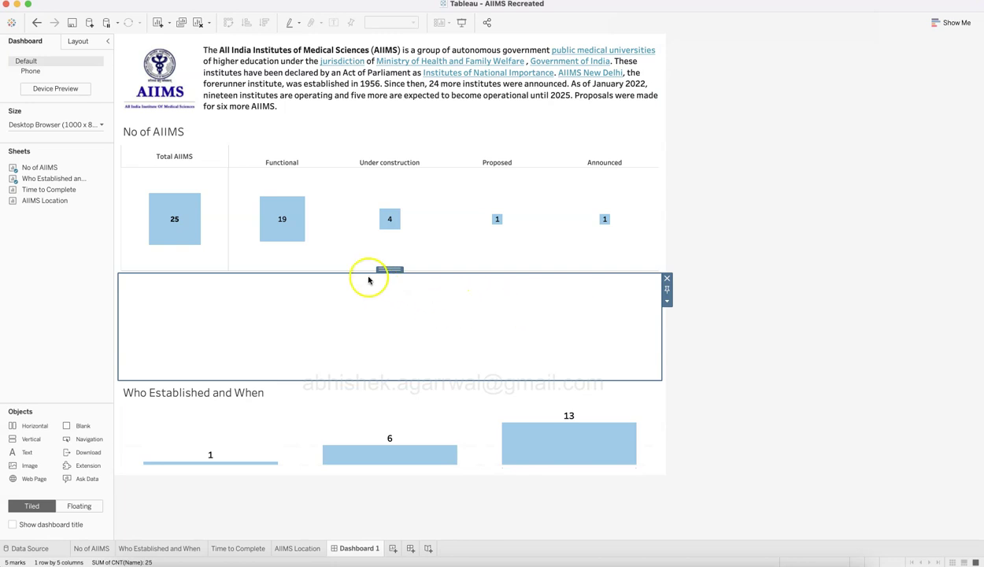
pyautogui.click(666, 277)
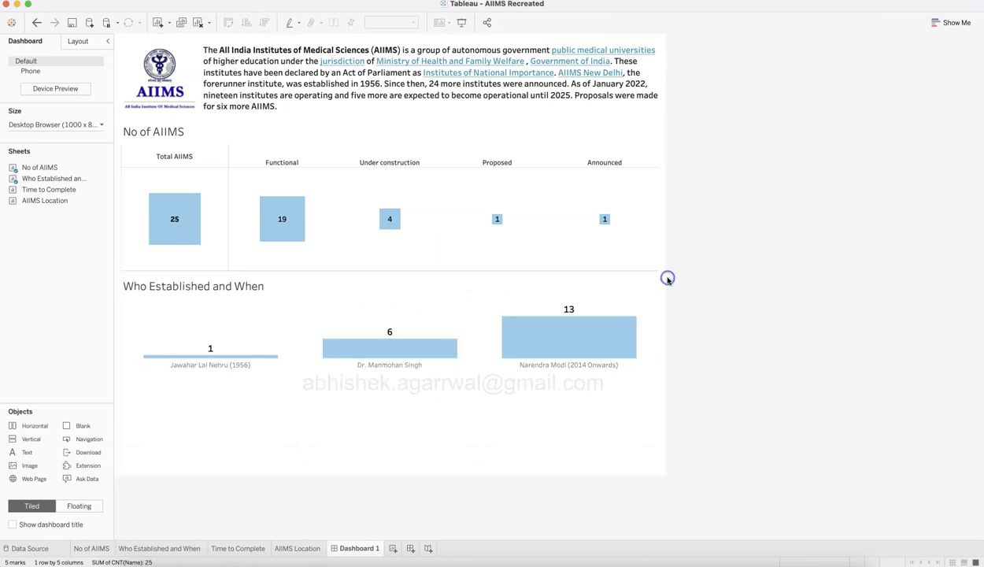
# Step: Remove the Who Established and When sheet, the No of AIIMS sheet and their container from below the header
pyautogui.click(591, 292)
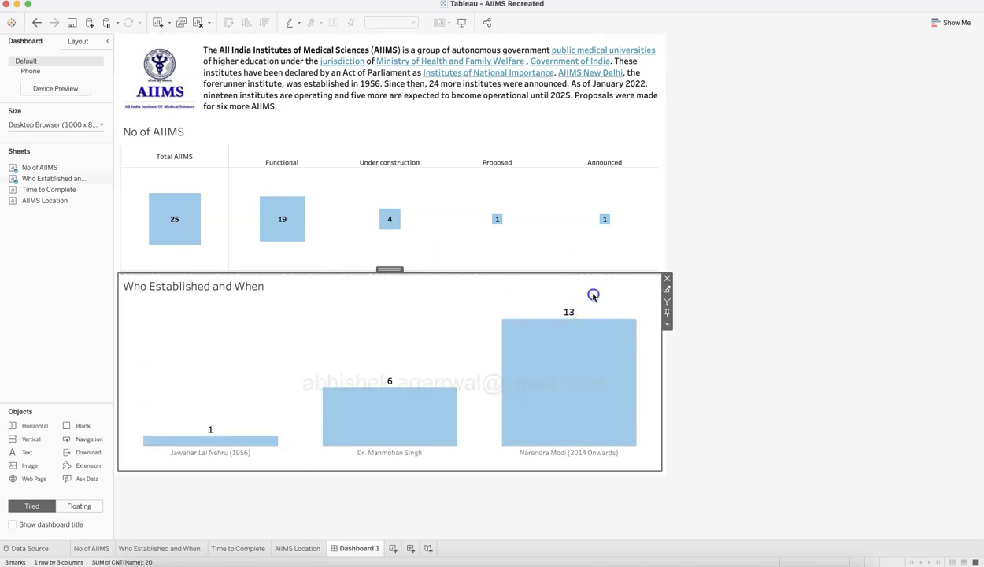
pyautogui.click(665, 278)
pyautogui.click(639, 223)
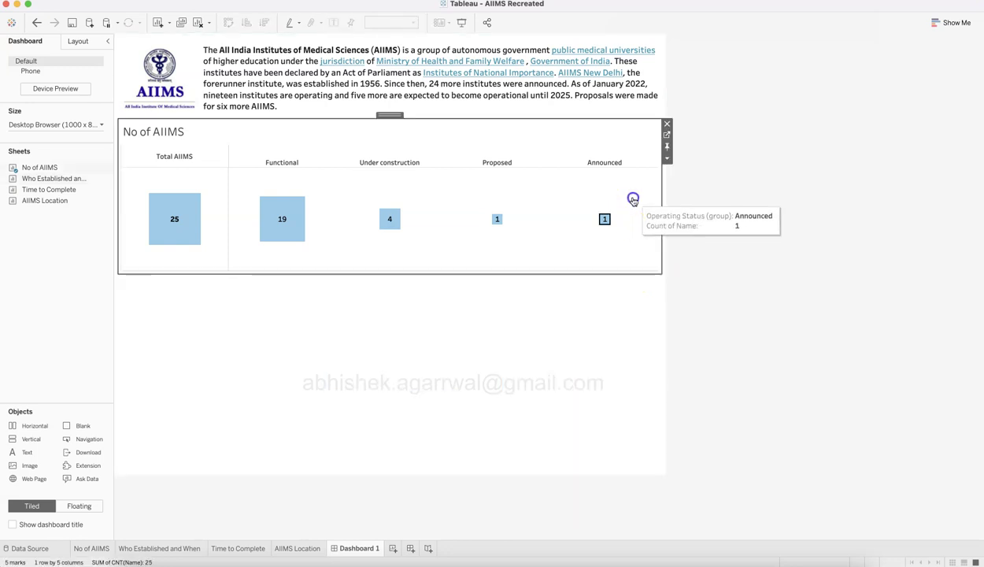
pyautogui.click(667, 123)
pyautogui.click(573, 328)
pyautogui.click(613, 219)
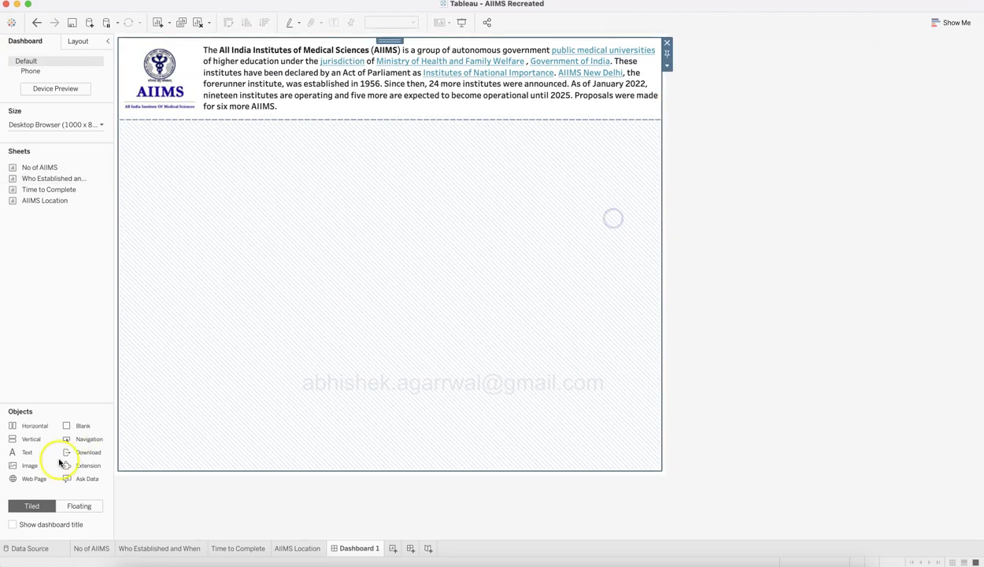
# Step: Add a new container below the header and place the AIIMS Location map in it
pyautogui.click(213, 397)
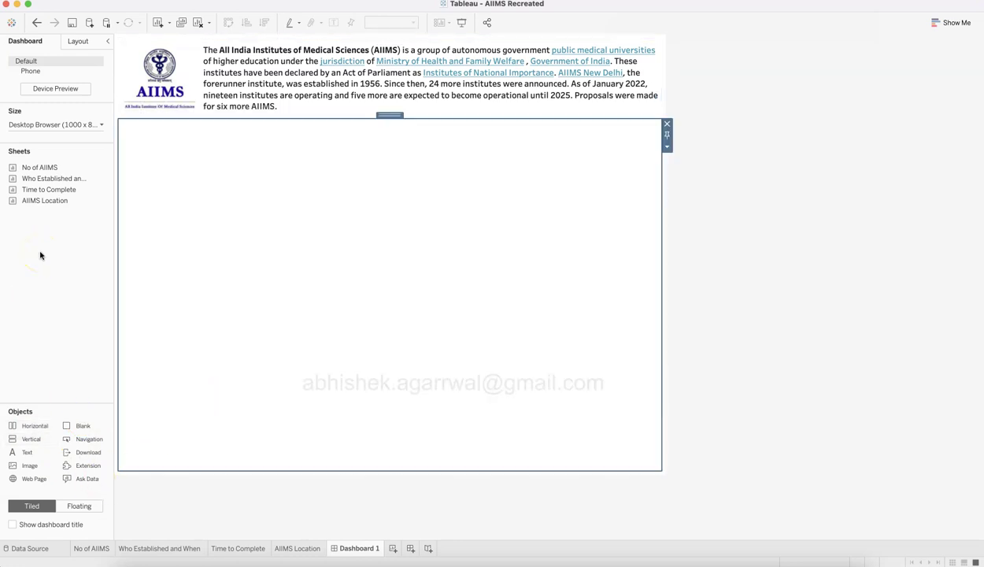
pyautogui.moveTo(55, 168)
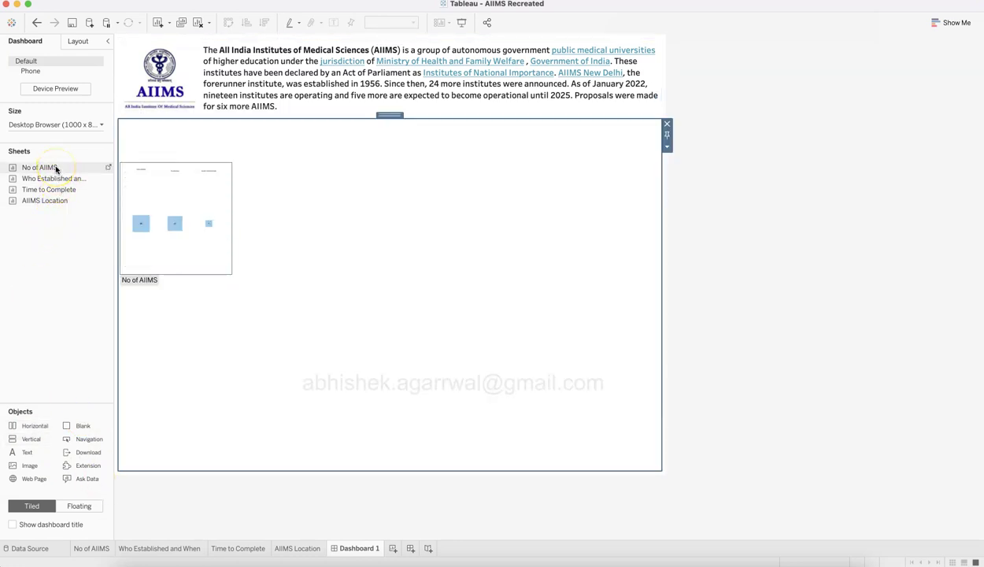
pyautogui.moveTo(58, 202)
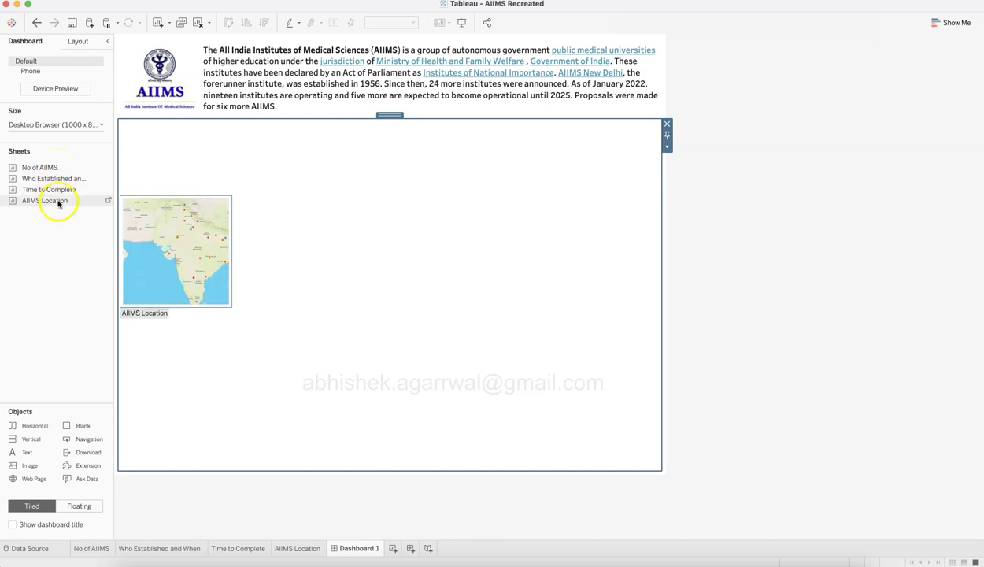
pyautogui.moveTo(58, 202); pyautogui.dragTo(373, 270)
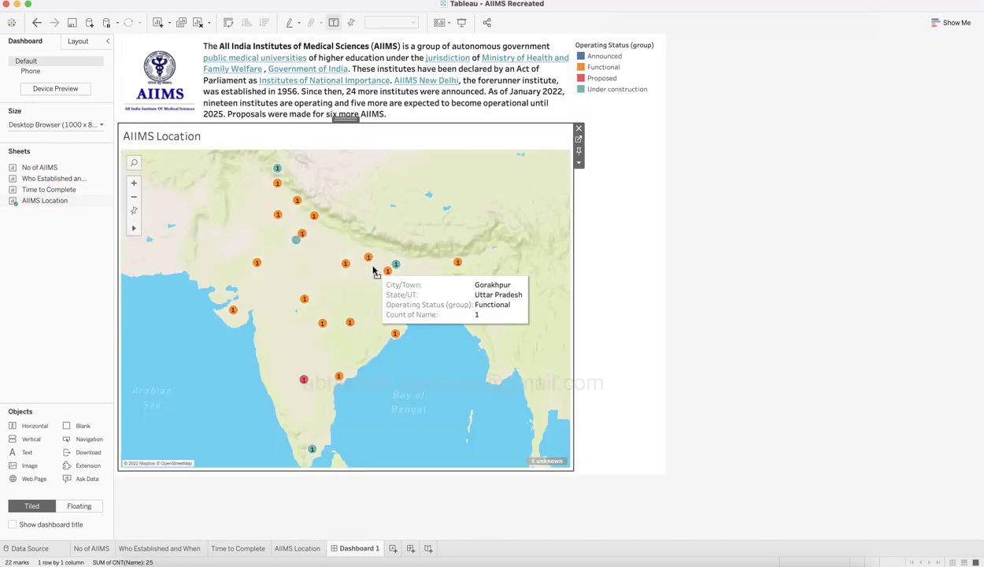
pyautogui.click(107, 338)
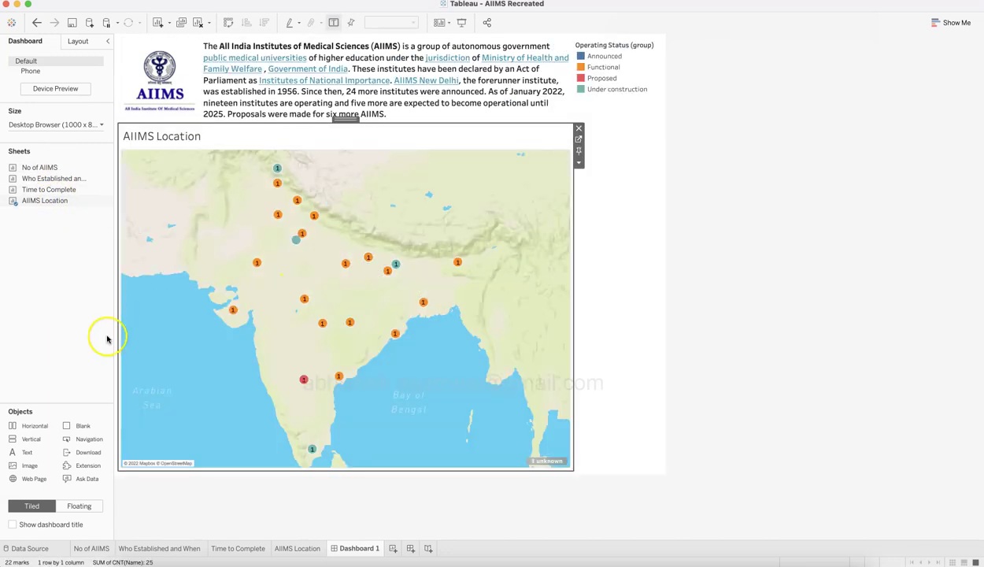
# Step: Make the Operating Status (group) legend floating and place it over the northeastern area of the AIIMS Location map
pyautogui.click(635, 82)
pyautogui.click(667, 68)
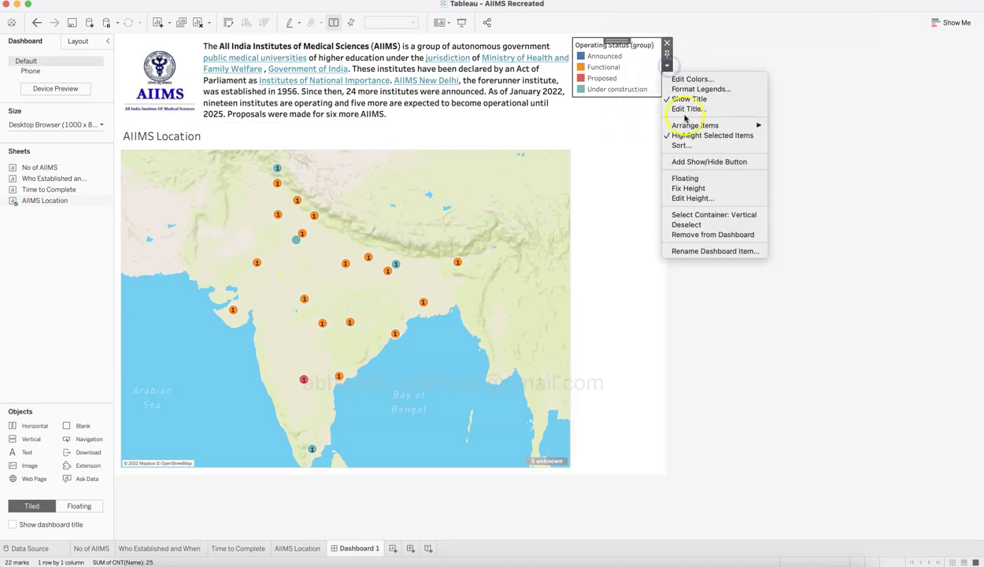
pyautogui.click(686, 178)
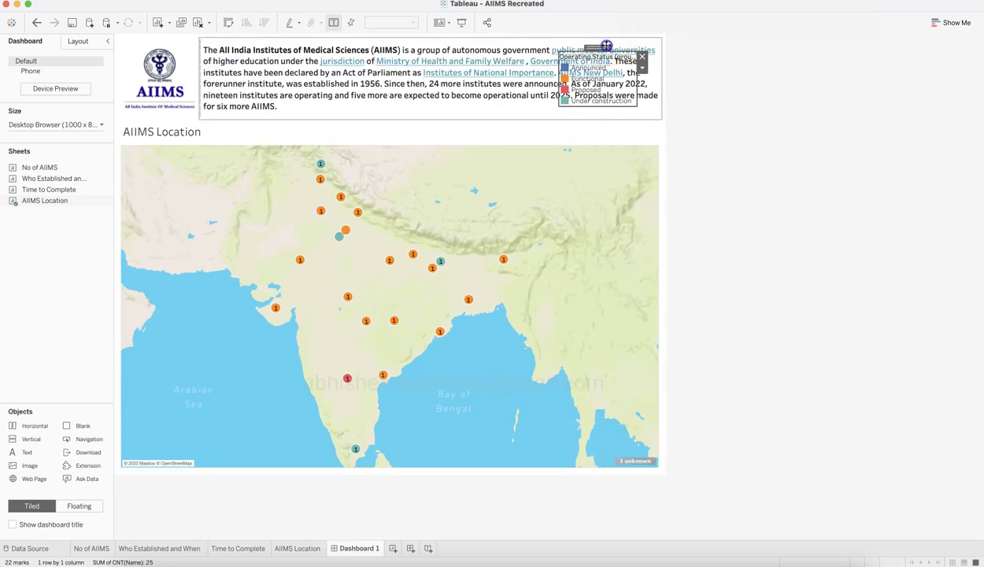
pyautogui.moveTo(606, 46); pyautogui.dragTo(596, 191)
pyautogui.click(245, 136)
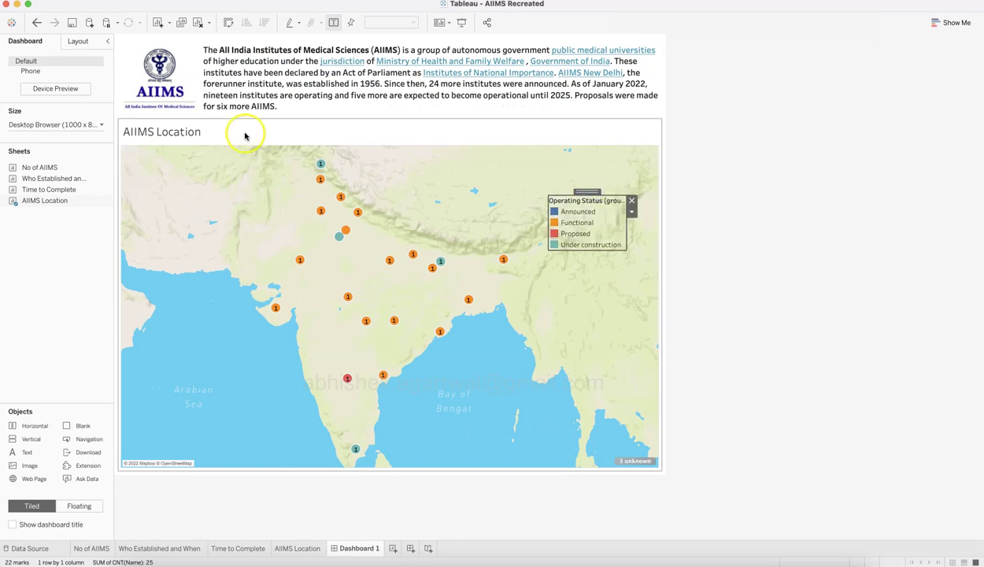
# Step: Add an empty container to the left of the AIIMS Location map and narrow it so the map takes the larger share
pyautogui.click(83, 246)
pyautogui.moveTo(116, 356); pyautogui.dragTo(173, 336)
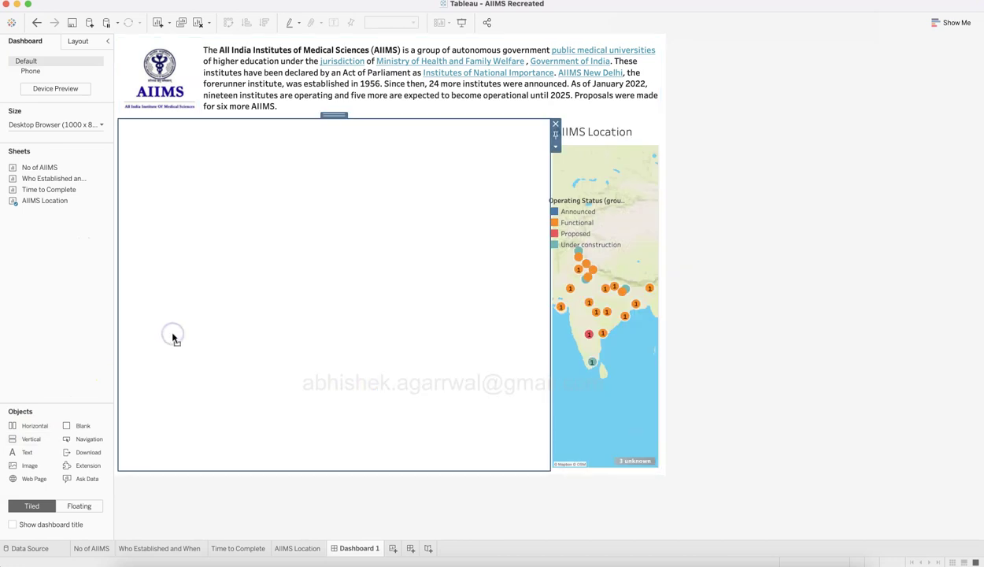
pyautogui.moveTo(550, 296); pyautogui.dragTo(328, 304)
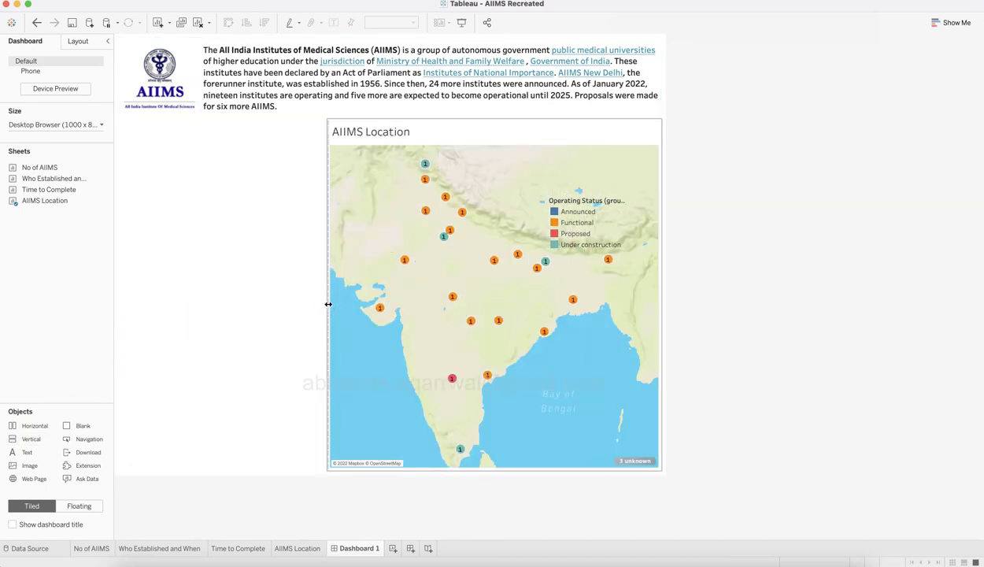
pyautogui.click(166, 329)
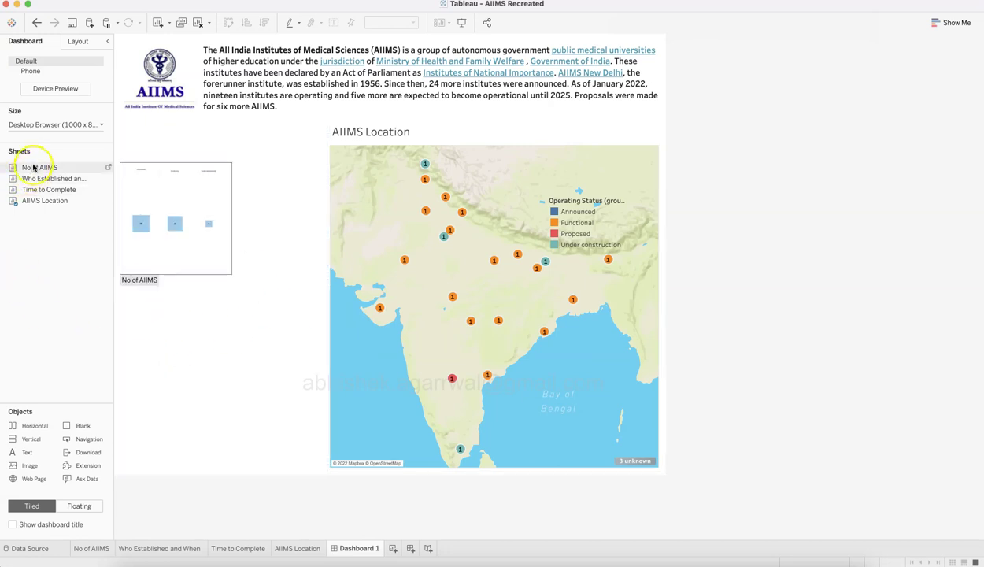
# Step: Place the No of AIIMS sheet in the empty container with Who Established and When below it, and adjust the boundary between them
pyautogui.moveTo(41, 167); pyautogui.dragTo(187, 194)
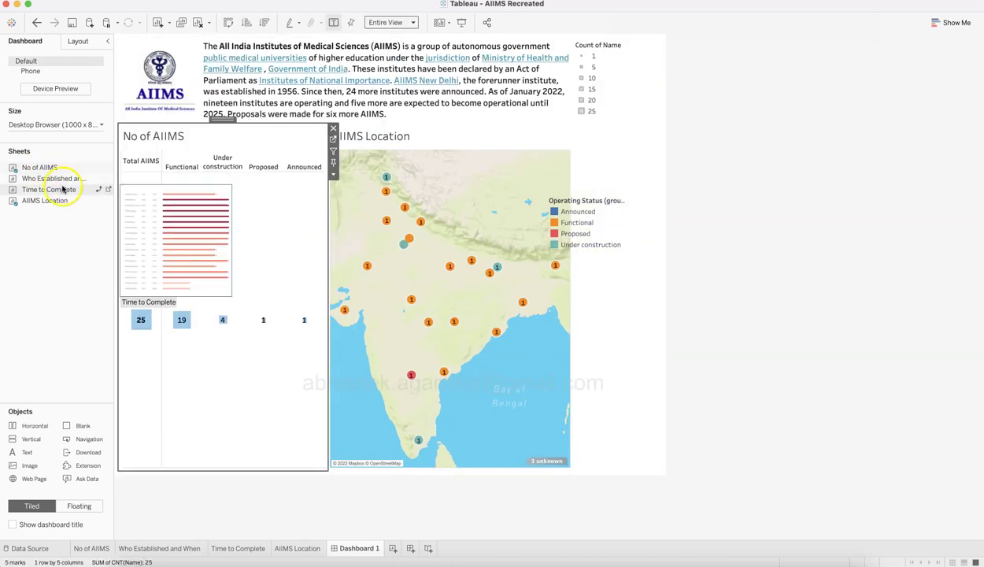
pyautogui.moveTo(101, 176); pyautogui.dragTo(225, 385)
pyautogui.moveTo(280, 187); pyautogui.dragTo(278, 272)
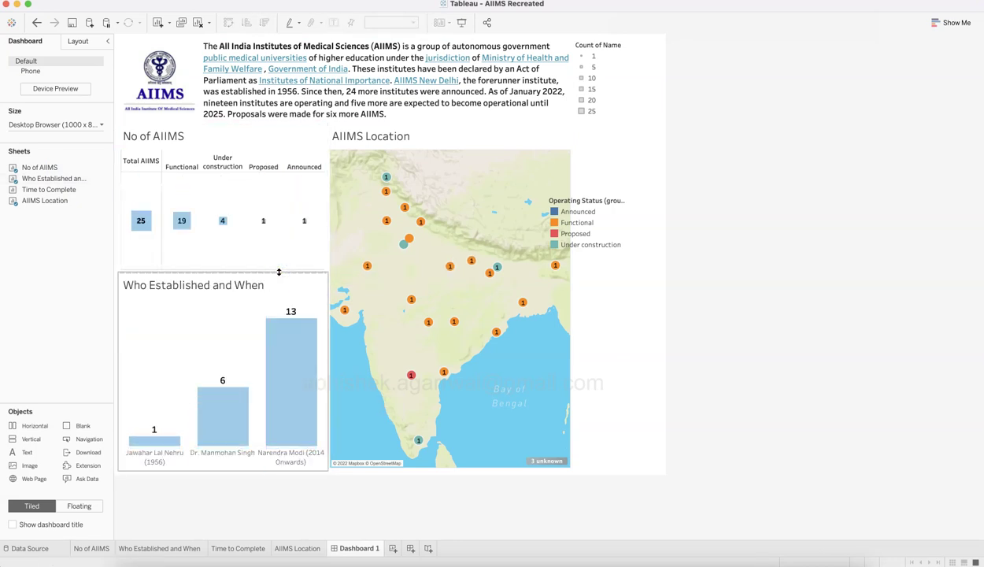
# Step: Remove the Count of Name legend from the dashboard
pyautogui.click(708, 292)
pyautogui.click(617, 103)
pyautogui.click(668, 48)
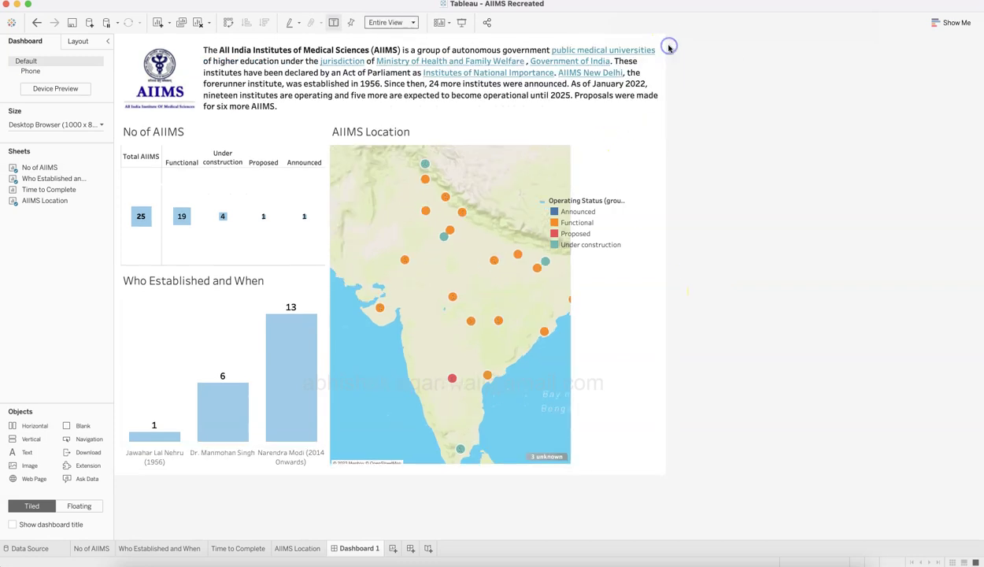
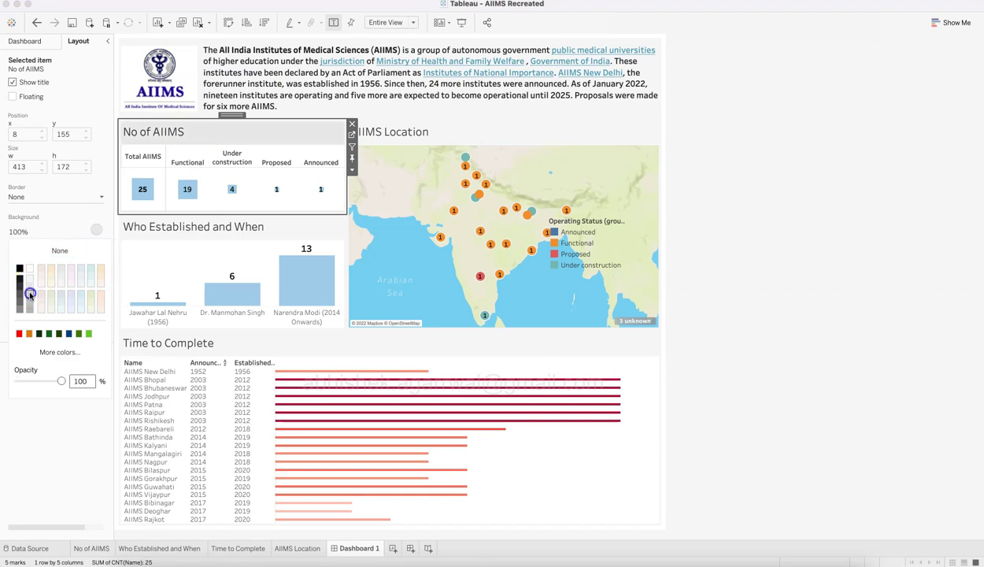
# Step: Set the No of AIIMS sheet's background to light gray, replacing a darker gray tried first
pyautogui.click(30, 295)
pyautogui.click(786, 263)
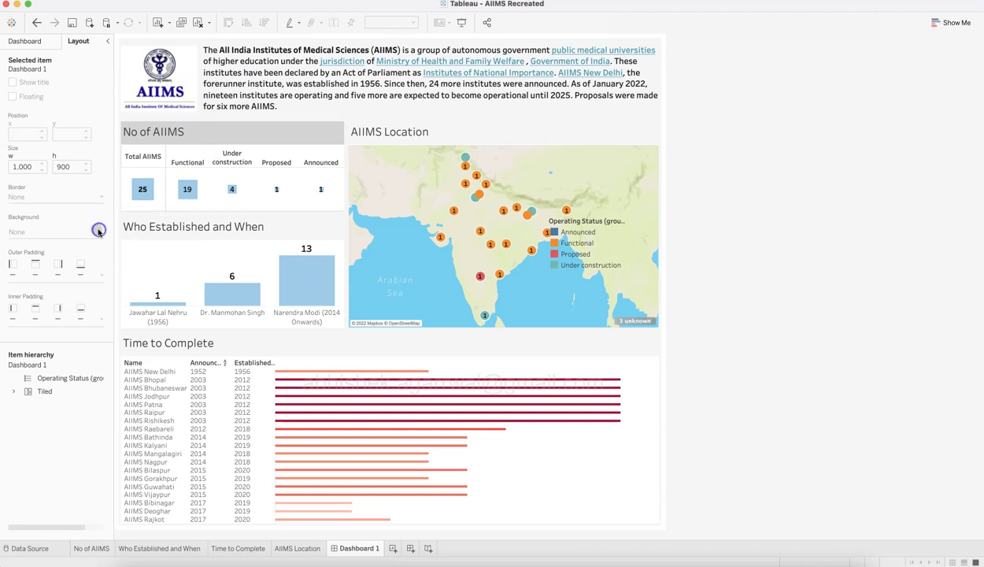
pyautogui.click(169, 139)
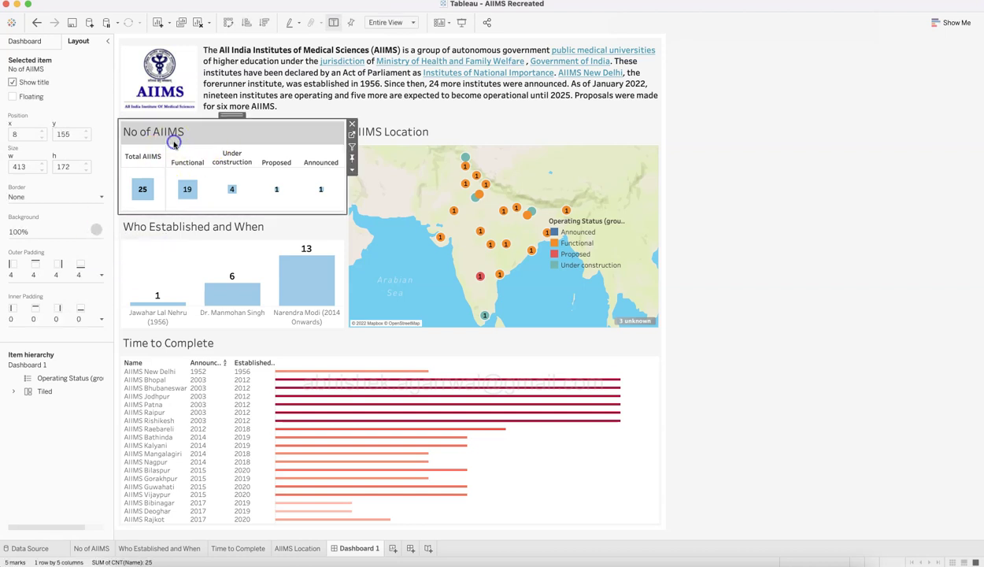
pyautogui.click(96, 231)
pyautogui.click(29, 288)
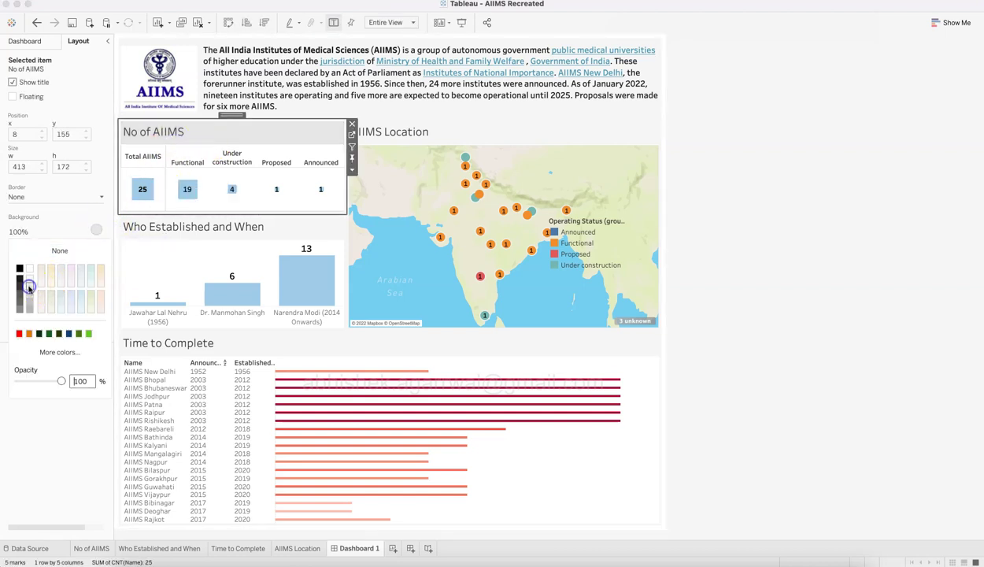
# Step: Give the AIIMS Location sheet the same light gray background
pyautogui.click(444, 126)
pyautogui.click(96, 230)
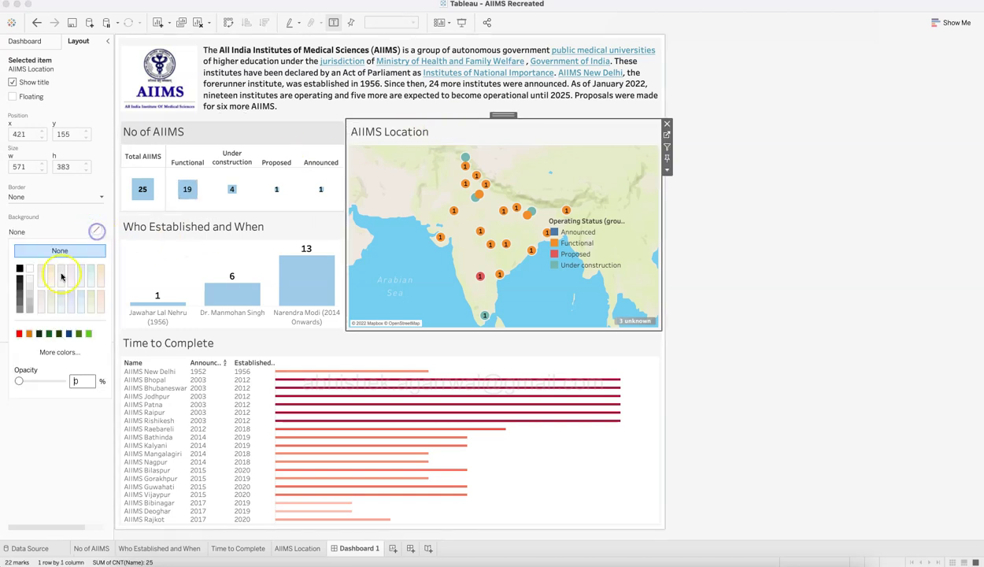
pyautogui.click(27, 292)
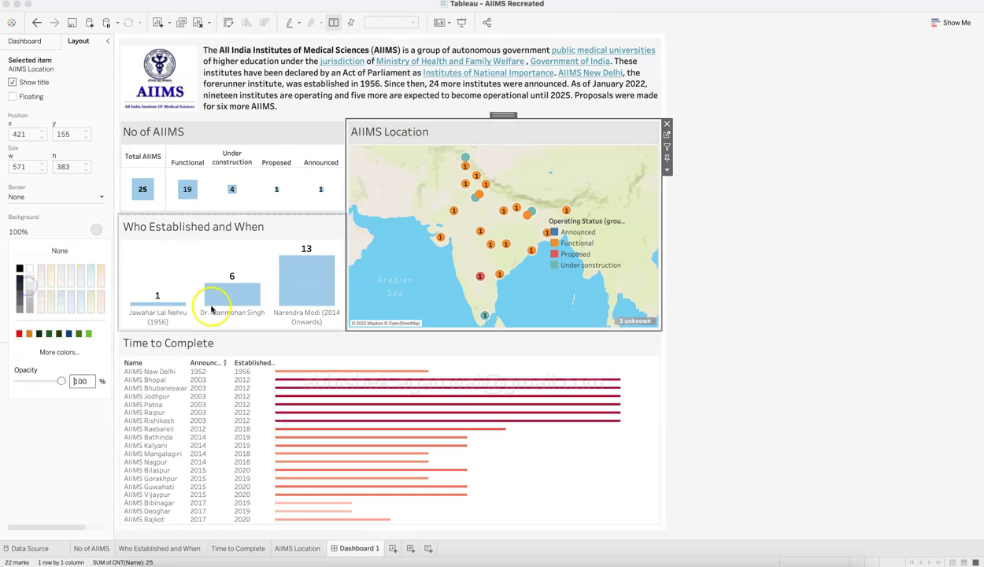
# Step: Give the Who Established and When sheet the same light gray background
pyautogui.click(247, 349)
pyautogui.click(250, 247)
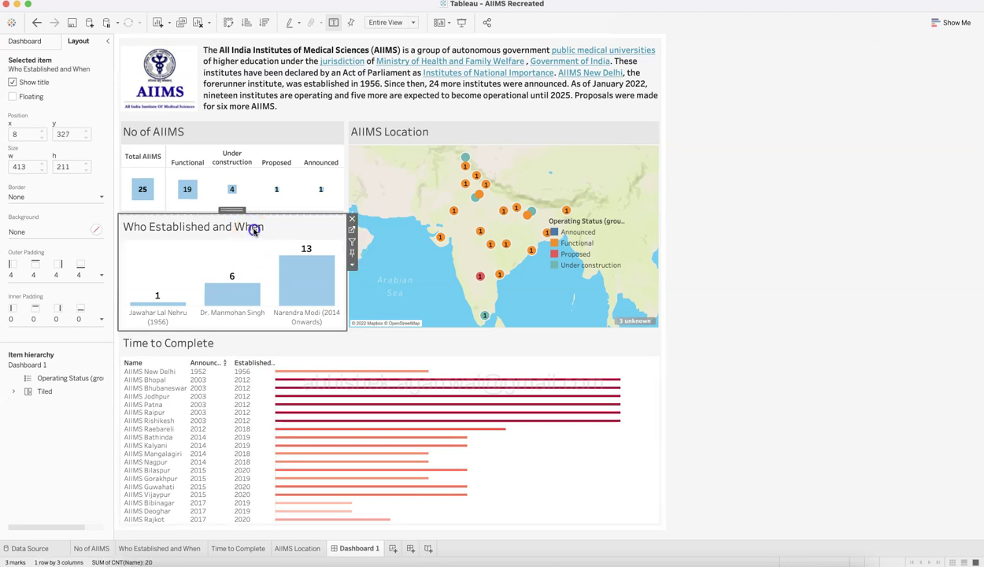
pyautogui.click(95, 230)
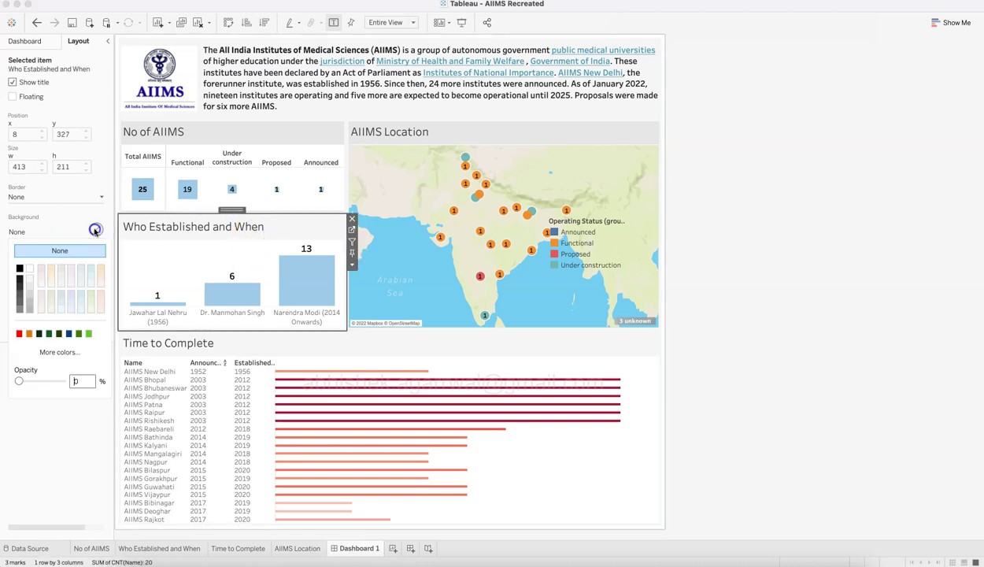
pyautogui.click(30, 288)
# Step: Give the Time to Complete sheet the same light gray background
pyautogui.click(308, 346)
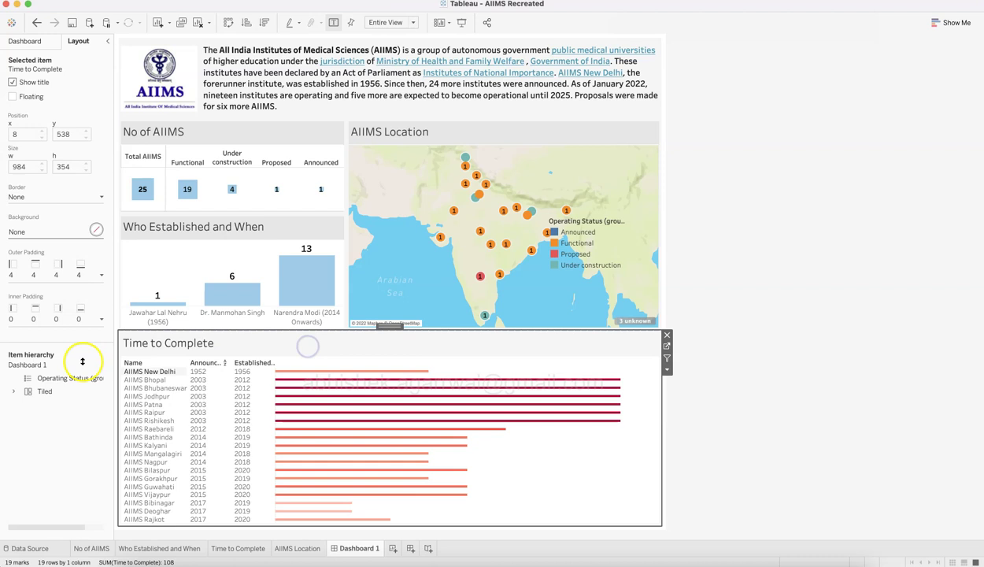
pyautogui.click(95, 230)
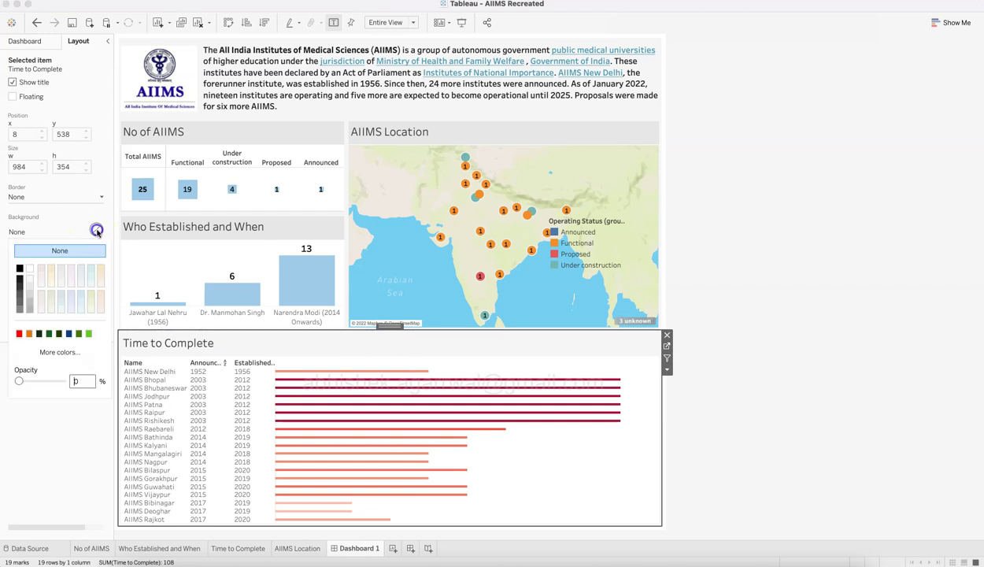
pyautogui.click(30, 288)
pyautogui.click(753, 340)
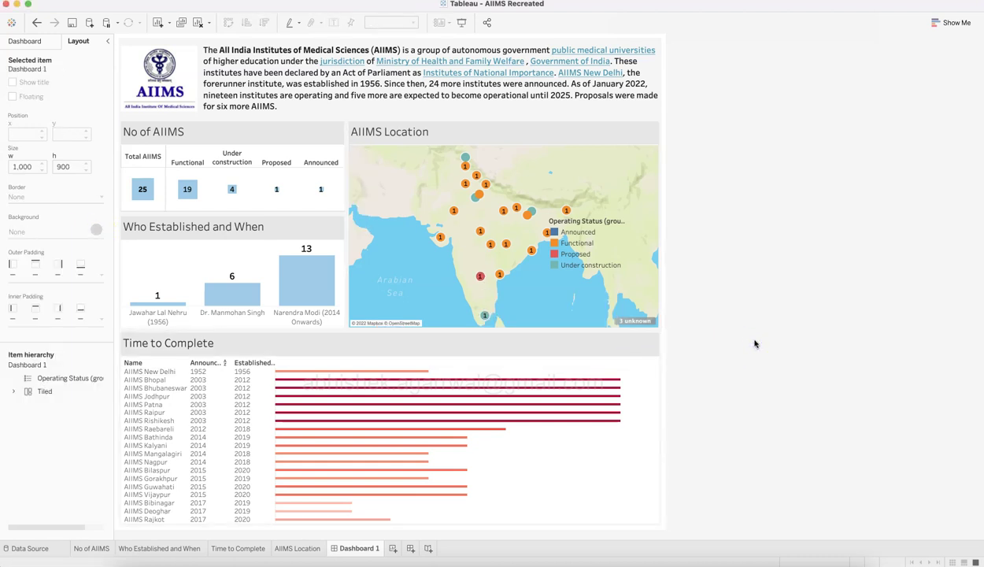
# Step: Format the No of AIIMS sheet title in Tableau Bold at size 12
pyautogui.click(281, 135)
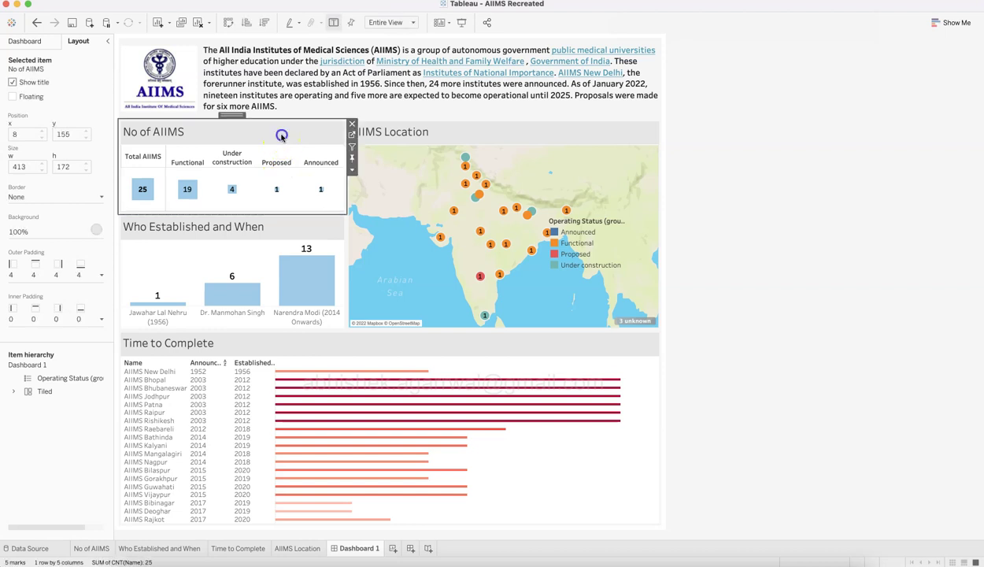
pyautogui.doubleClick(281, 135)
pyautogui.press('super+a')
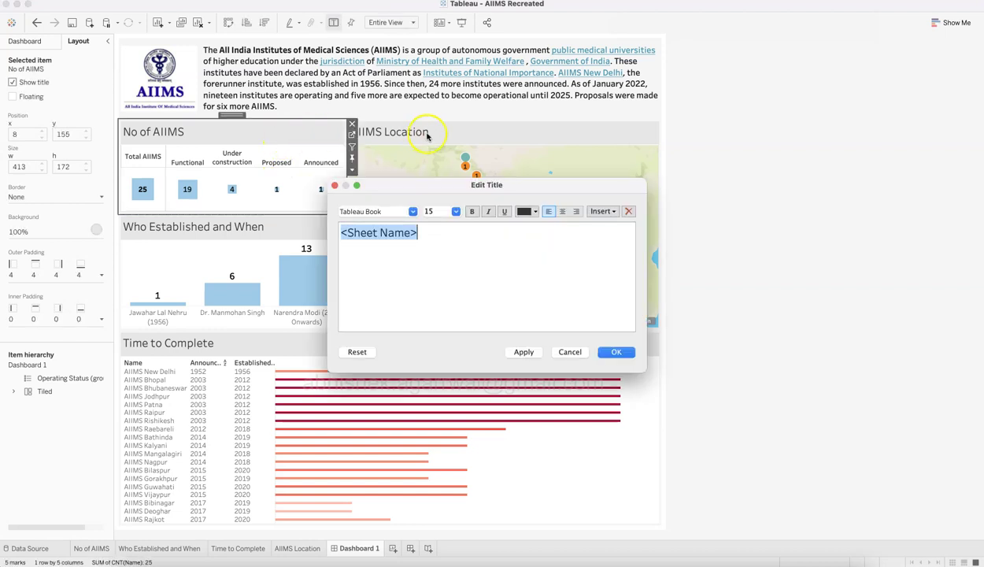
pyautogui.click(456, 210)
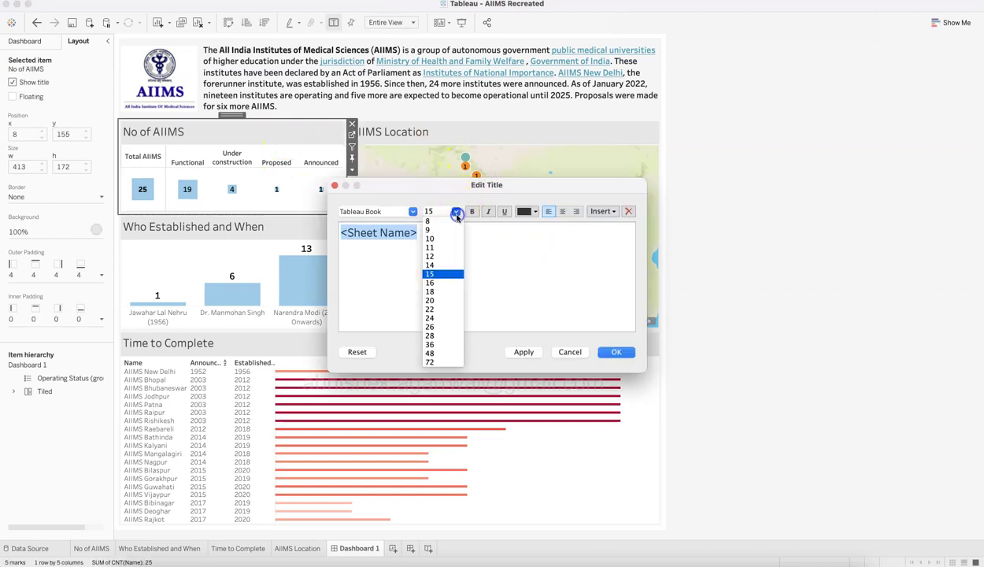
pyautogui.click(452, 256)
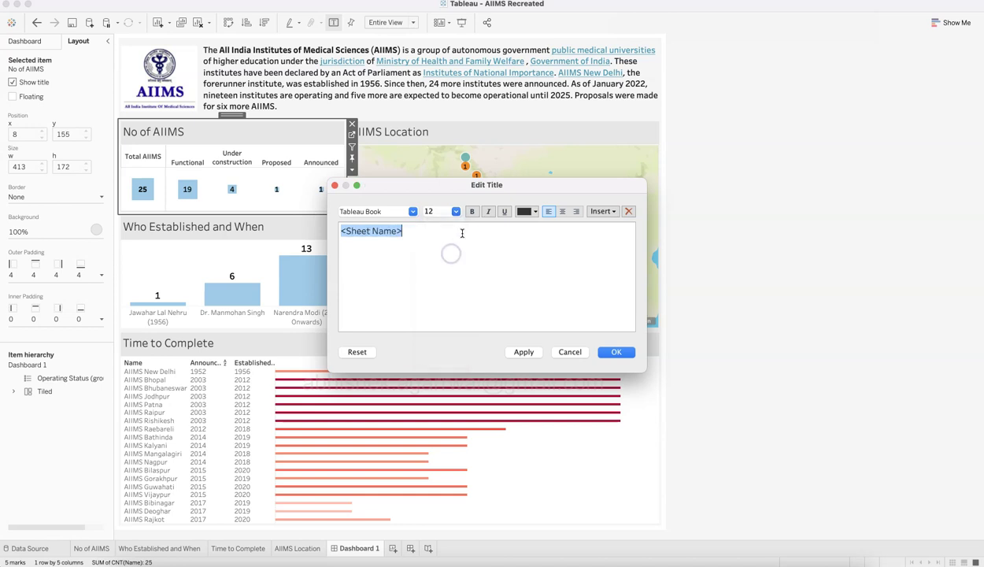
pyautogui.click(410, 213)
pyautogui.click(393, 292)
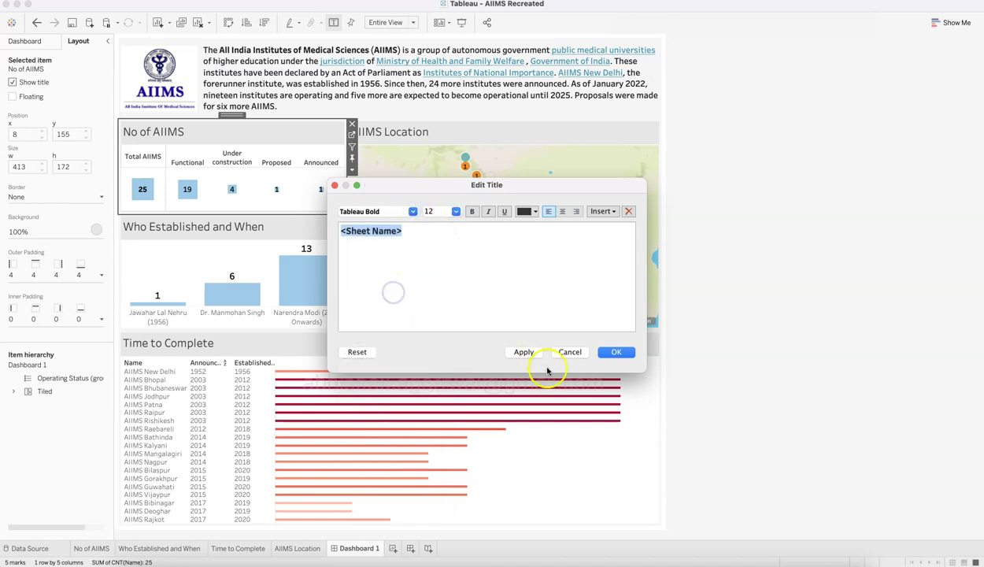
pyautogui.click(528, 354)
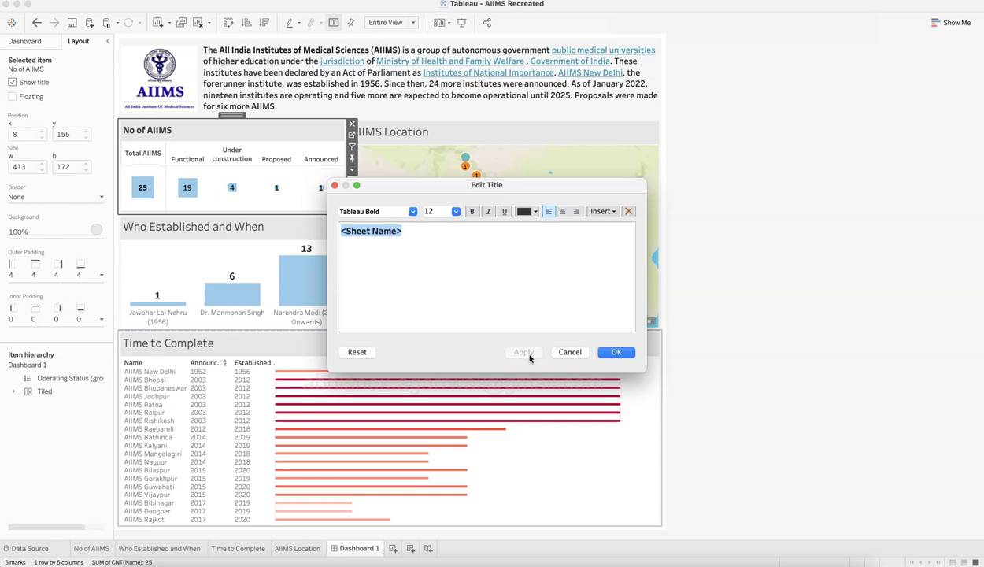
pyautogui.click(622, 361)
# Step: Format the AIIMS Location sheet title in Tableau Bold at size 12
pyautogui.doubleClick(401, 135)
pyautogui.press('super+a')
pyautogui.click(413, 213)
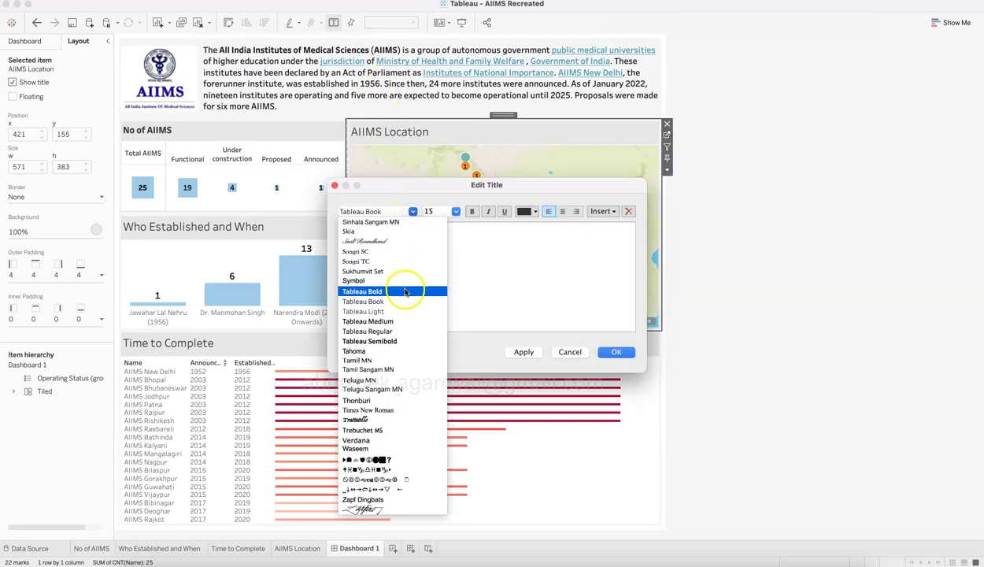
pyautogui.click(401, 288)
pyautogui.click(455, 212)
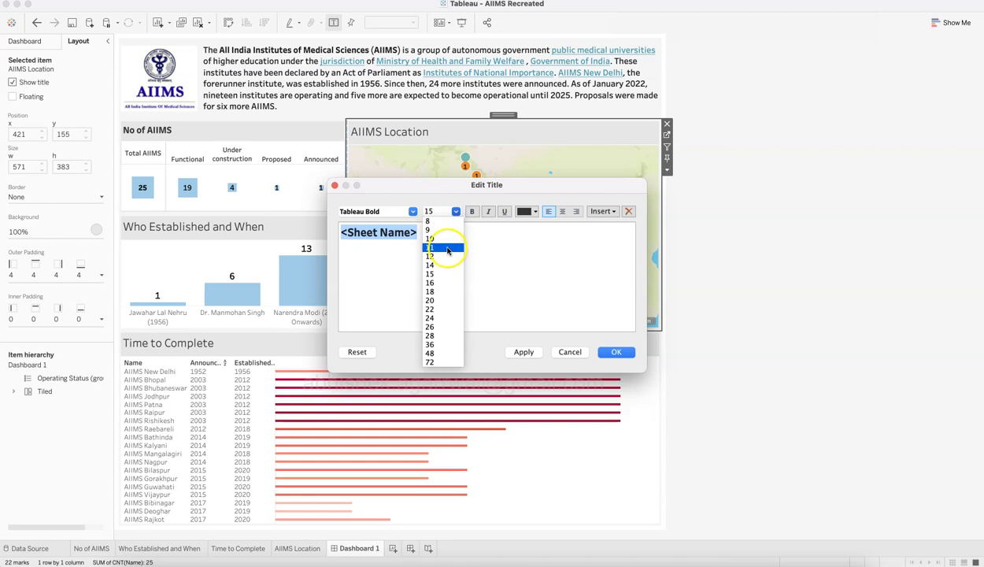
pyautogui.click(445, 257)
pyautogui.click(620, 353)
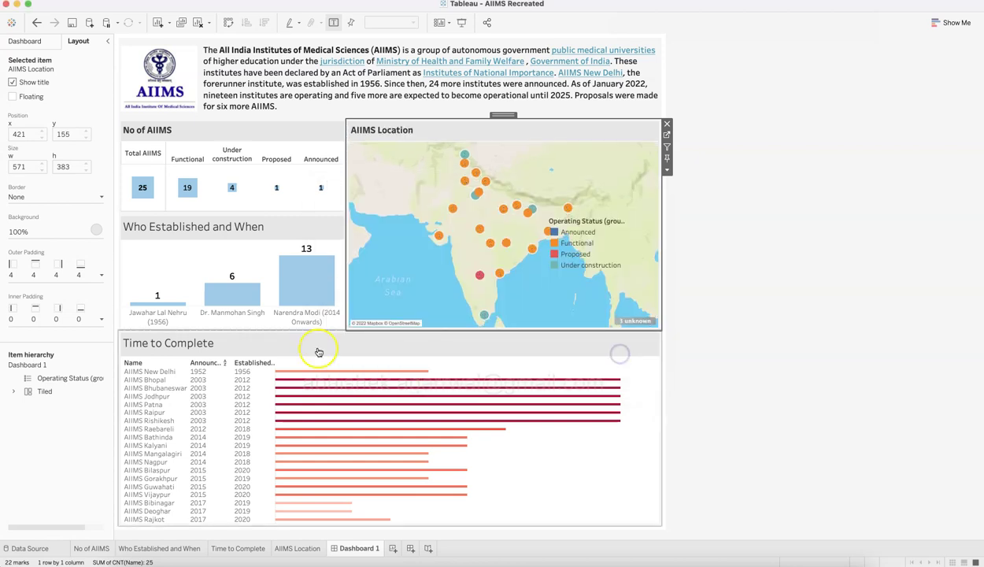
# Step: Format the Who Established and When sheet title in Tableau Bold at size 12
pyautogui.doubleClick(235, 229)
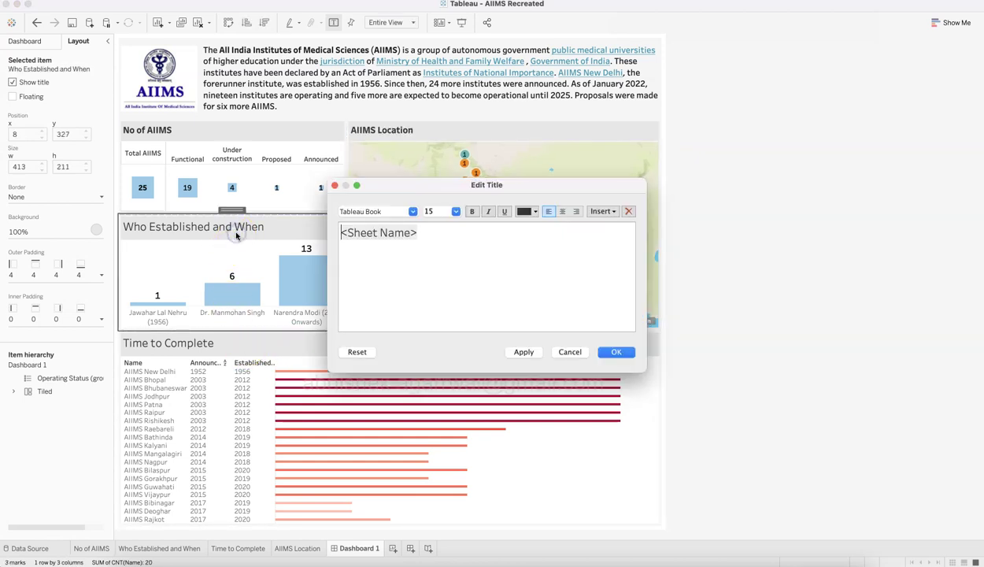
pyautogui.click(456, 213)
pyautogui.click(448, 255)
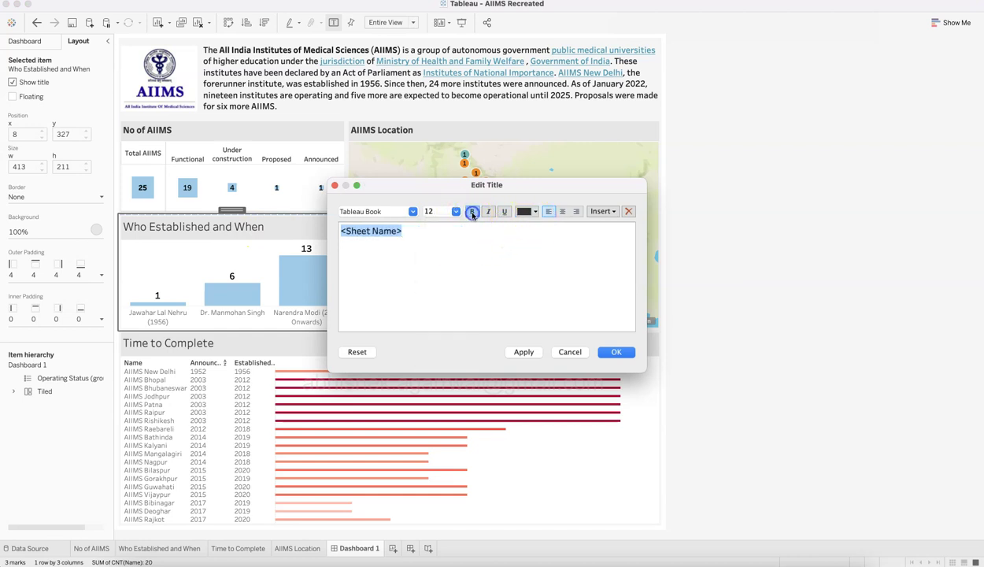
pyautogui.click(412, 213)
pyautogui.click(397, 288)
pyautogui.click(626, 352)
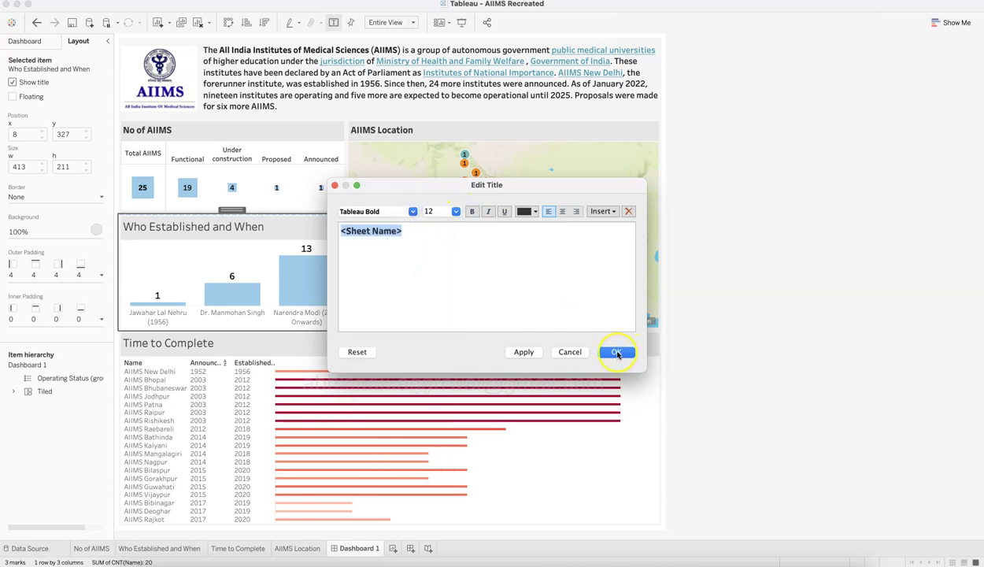
# Step: Format the Time to Complete sheet title in Tableau Bold at size 12
pyautogui.doubleClick(302, 345)
pyautogui.click(475, 188)
pyautogui.click(413, 211)
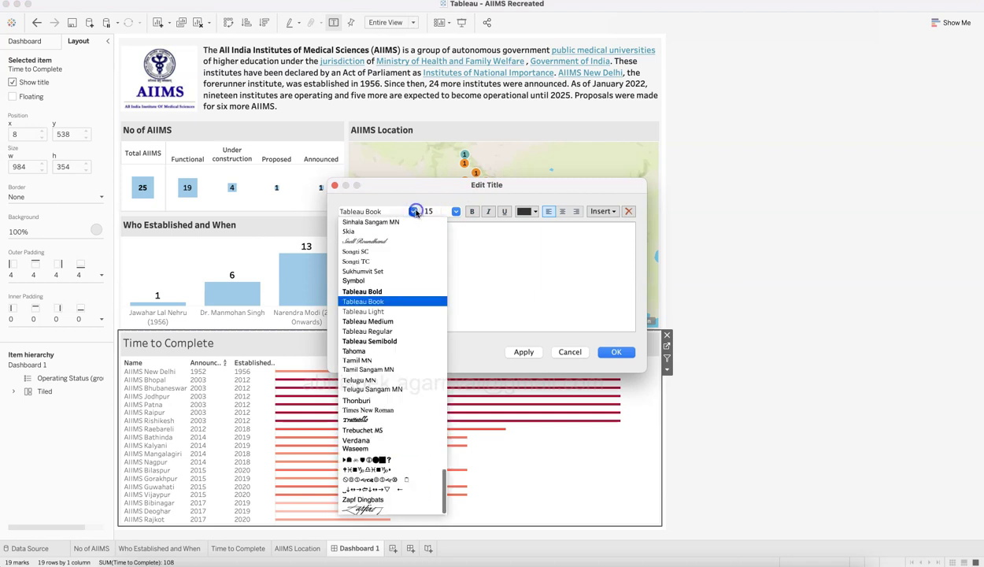
pyautogui.click(405, 286)
pyautogui.click(456, 210)
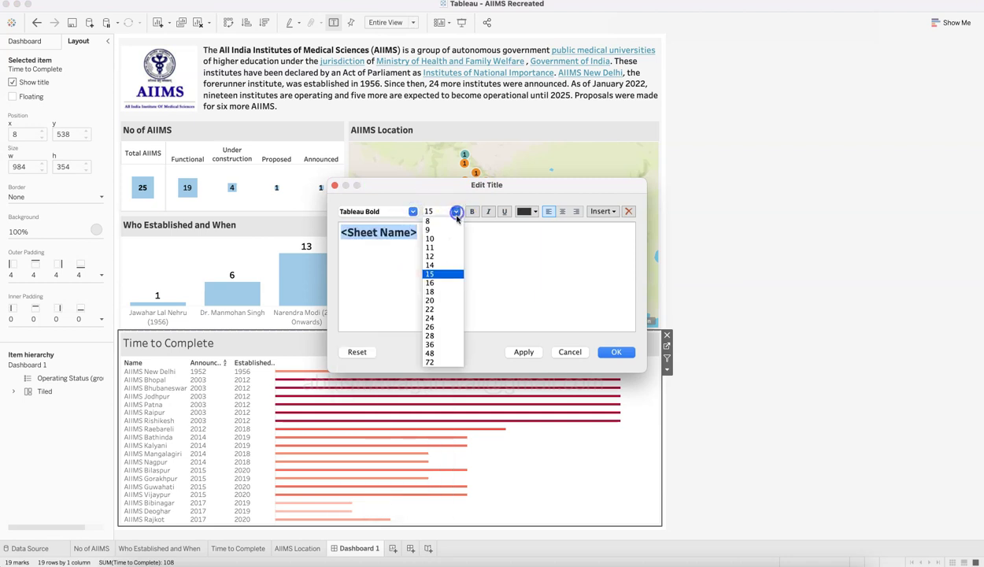
pyautogui.click(441, 246)
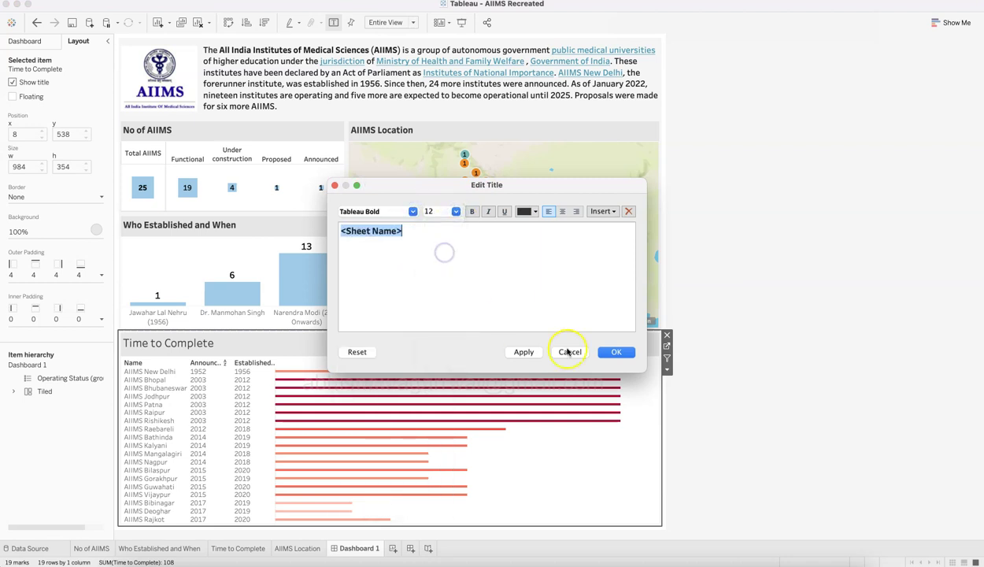
pyautogui.click(613, 351)
pyautogui.click(760, 326)
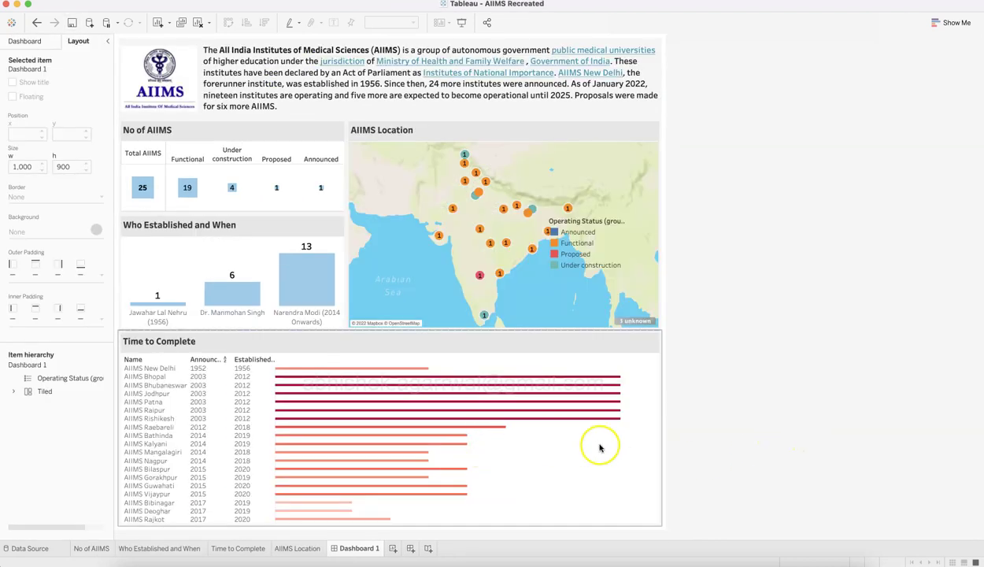
# Step: Turn on mark labels for the Time to Complete bars and extend that sheet upward on the dashboard to a height of about 397
pyautogui.click(622, 466)
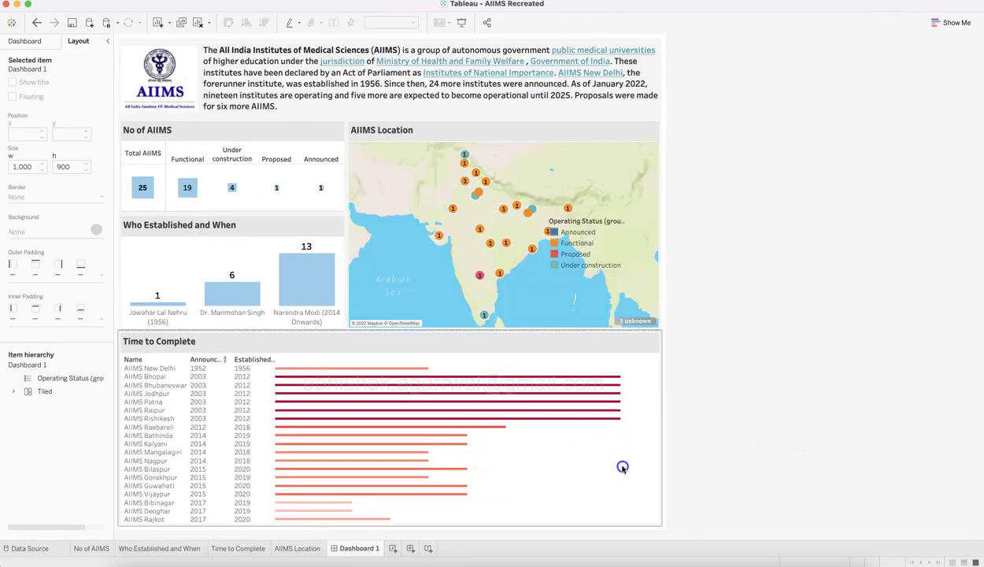
pyautogui.click(668, 349)
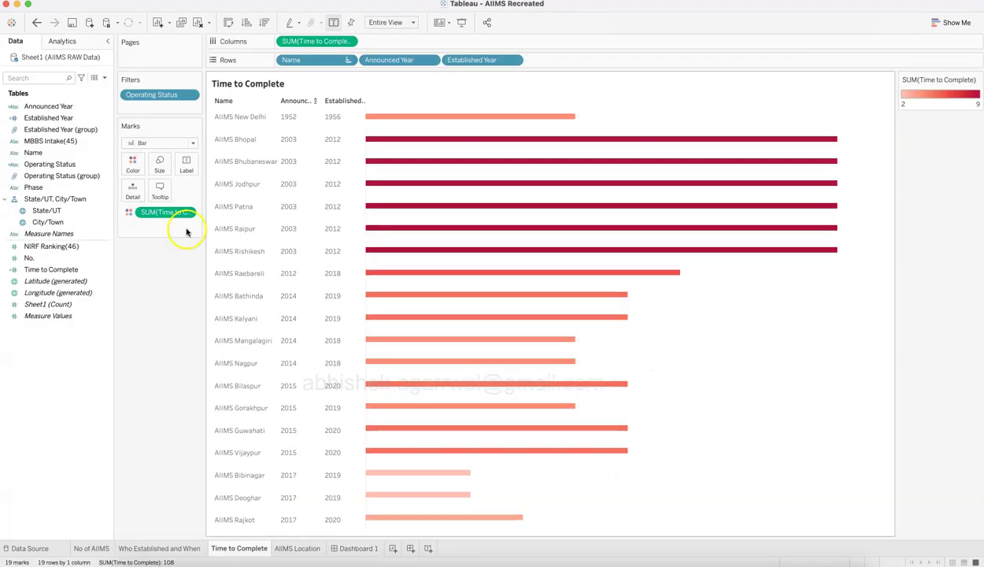
pyautogui.click(187, 163)
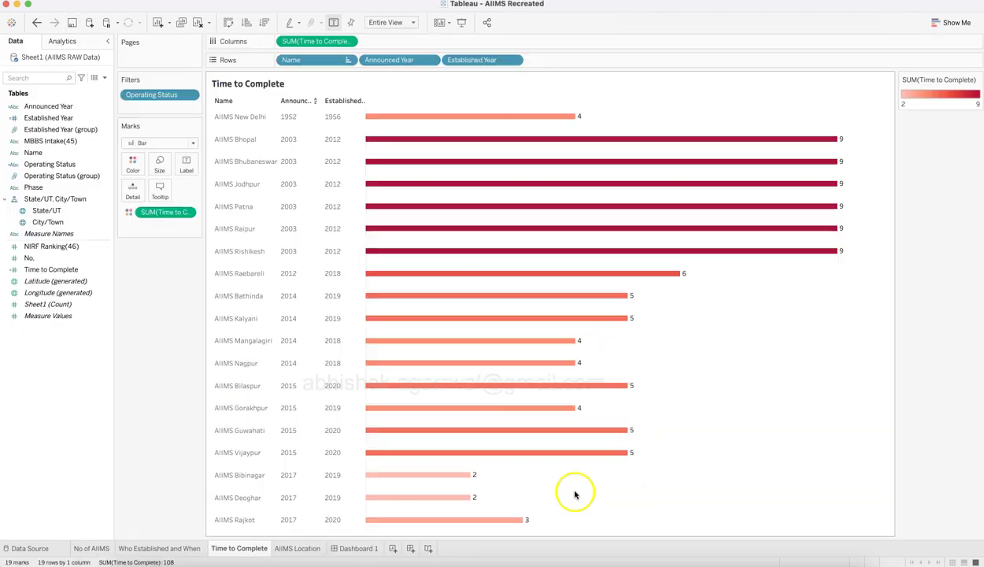
pyautogui.click(346, 548)
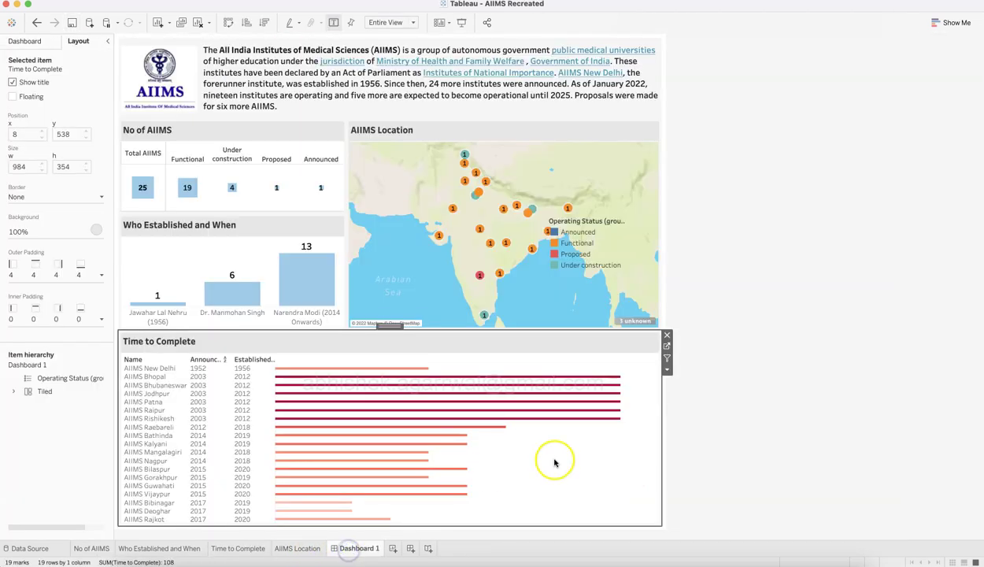
pyautogui.moveTo(420, 357)
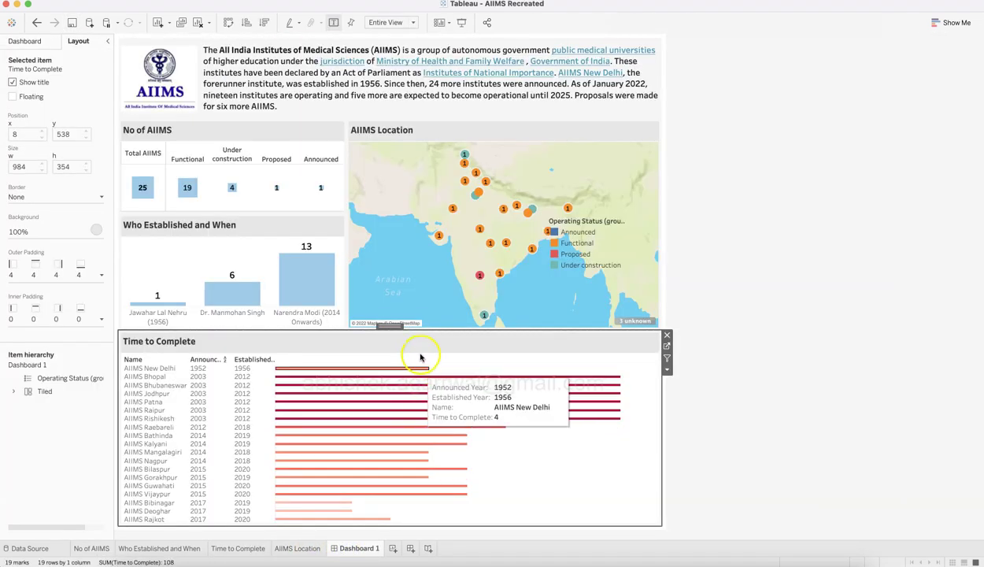
pyautogui.moveTo(432, 330); pyautogui.dragTo(435, 307)
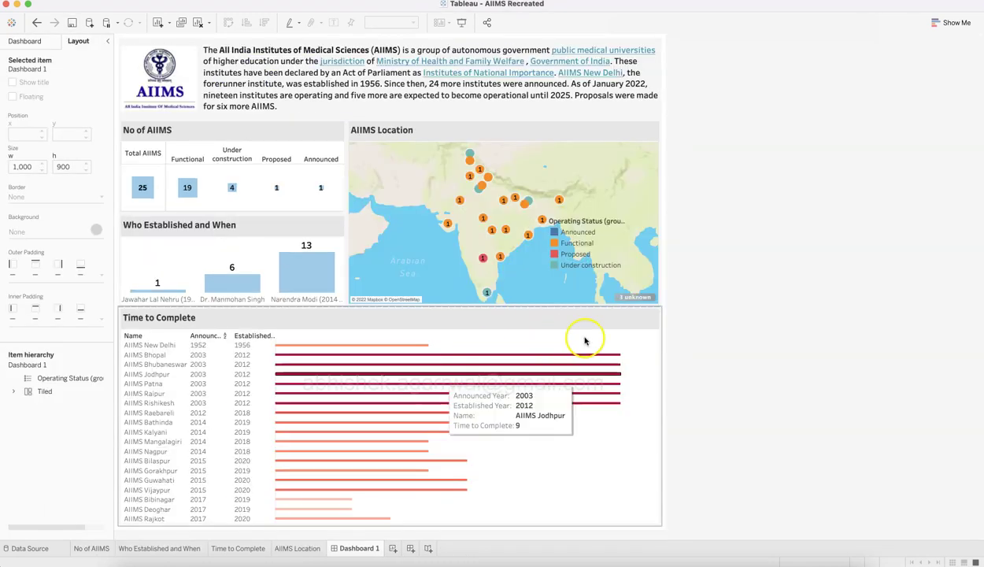
# Step: Set the Time to Complete mark labels to bold at size 8 and return to the dashboard
pyautogui.click(612, 336)
pyautogui.click(670, 332)
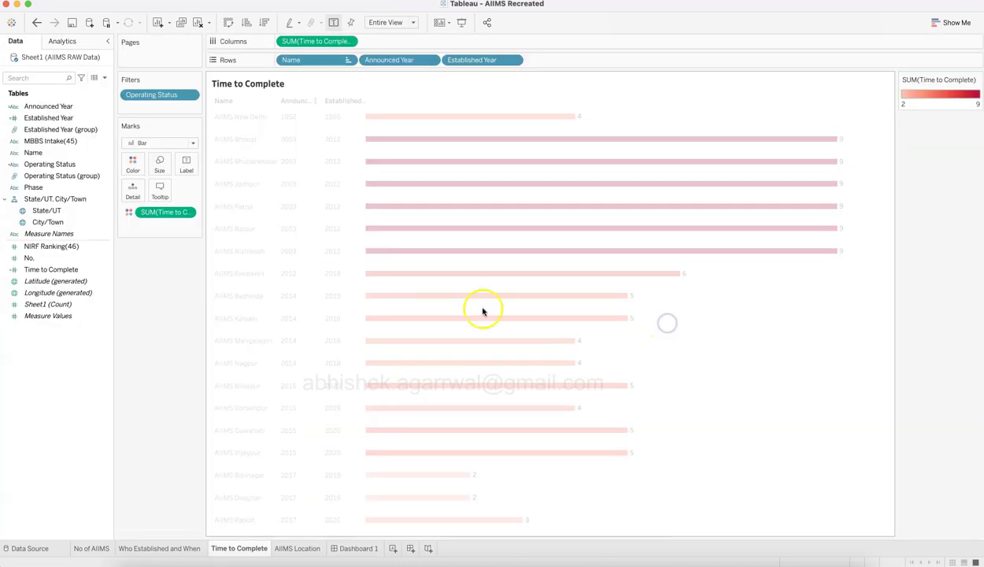
pyautogui.click(186, 164)
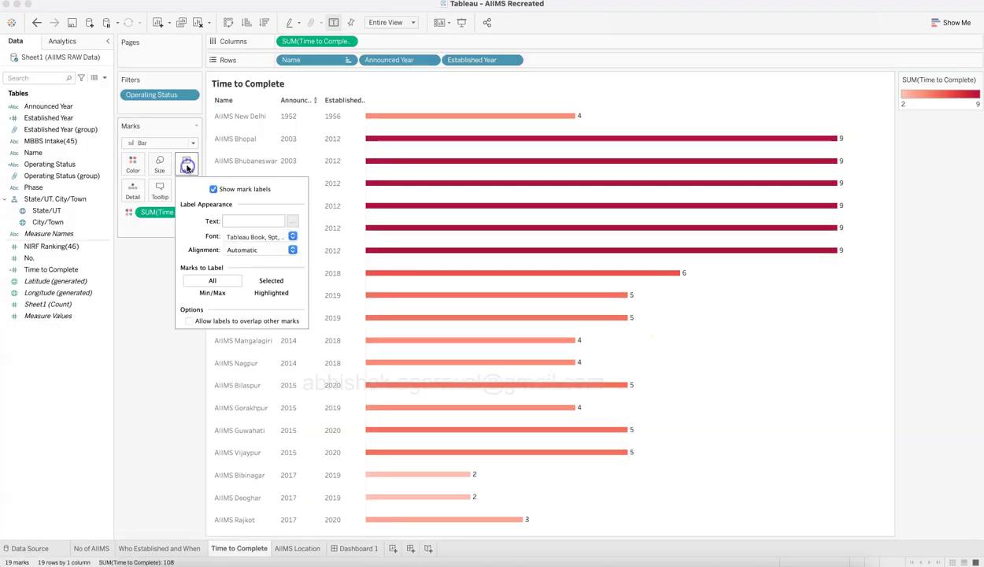
pyautogui.click(291, 237)
pyautogui.click(250, 270)
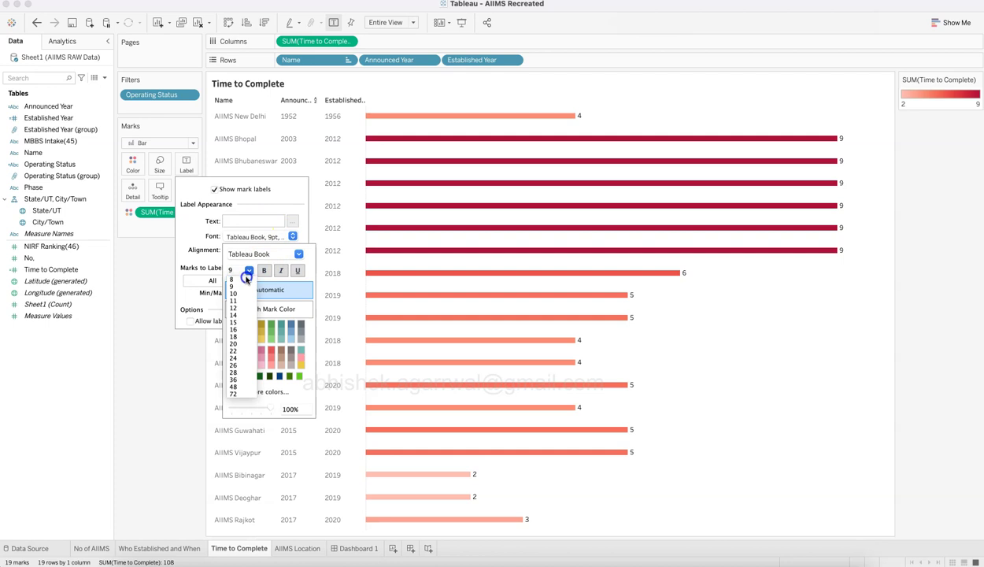
pyautogui.click(247, 279)
pyautogui.click(264, 270)
pyautogui.click(361, 549)
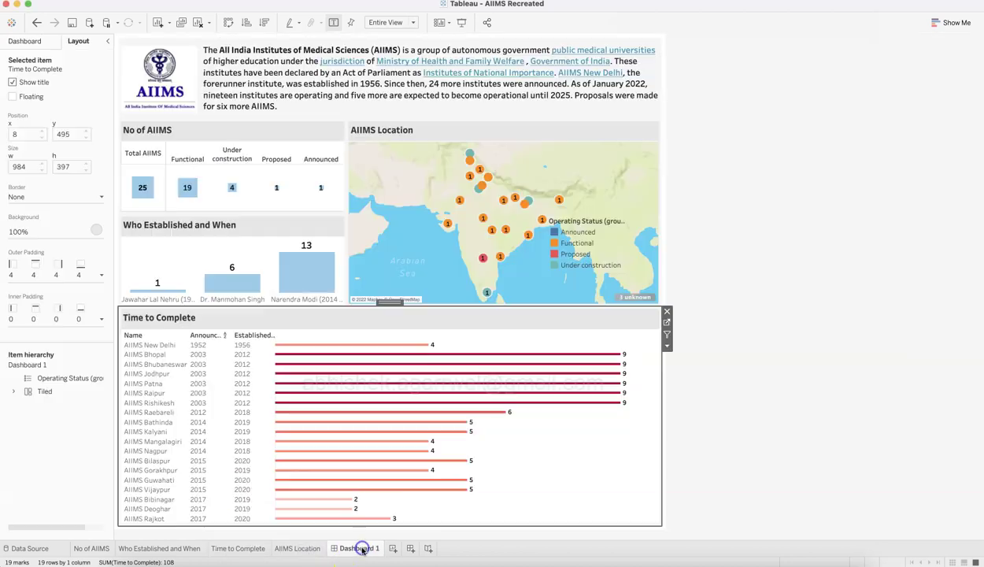
pyautogui.click(760, 418)
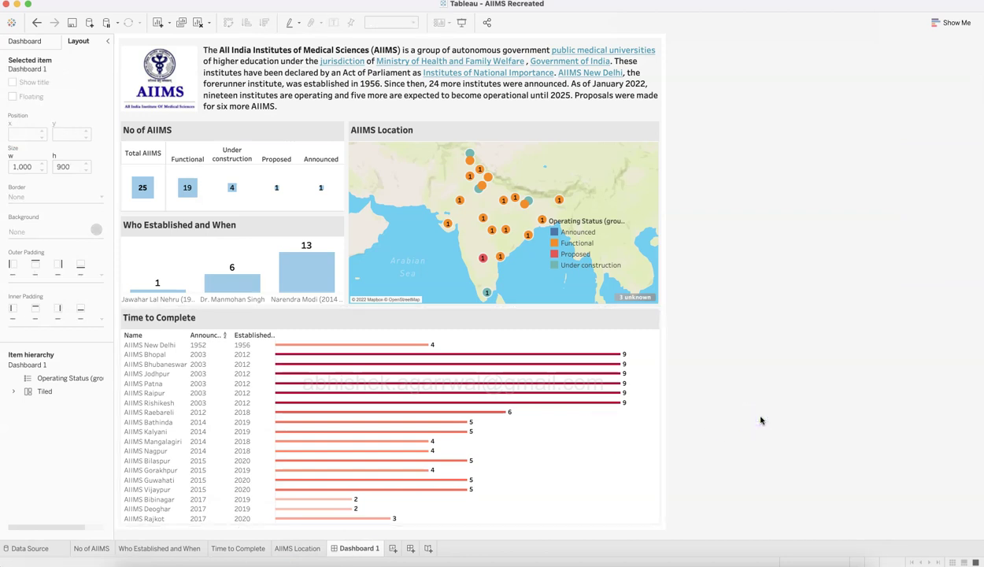
# Step: Compare with the original AIIMS dashboard, add State/UT as a label on the AIIMS Location map, and return to the recreated dashboard
pyautogui.press('super+Tab')
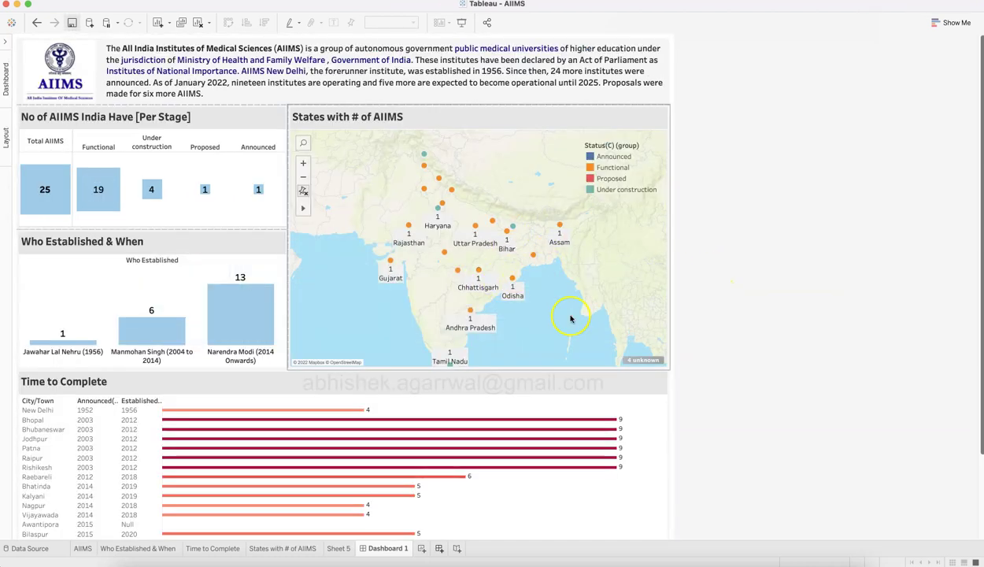
pyautogui.press('super+Tab')
pyautogui.press('super+Tab')
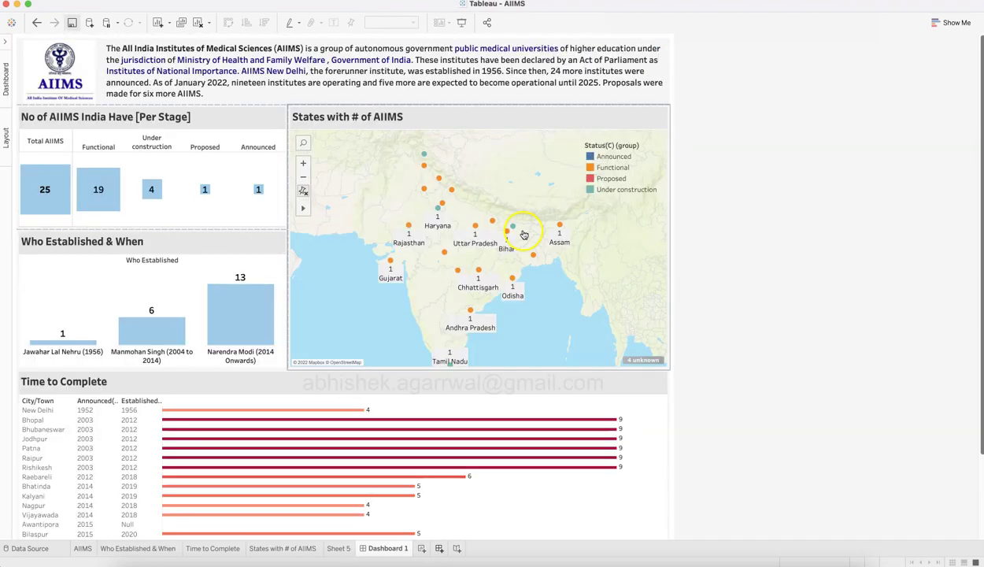
pyautogui.press('super+Tab')
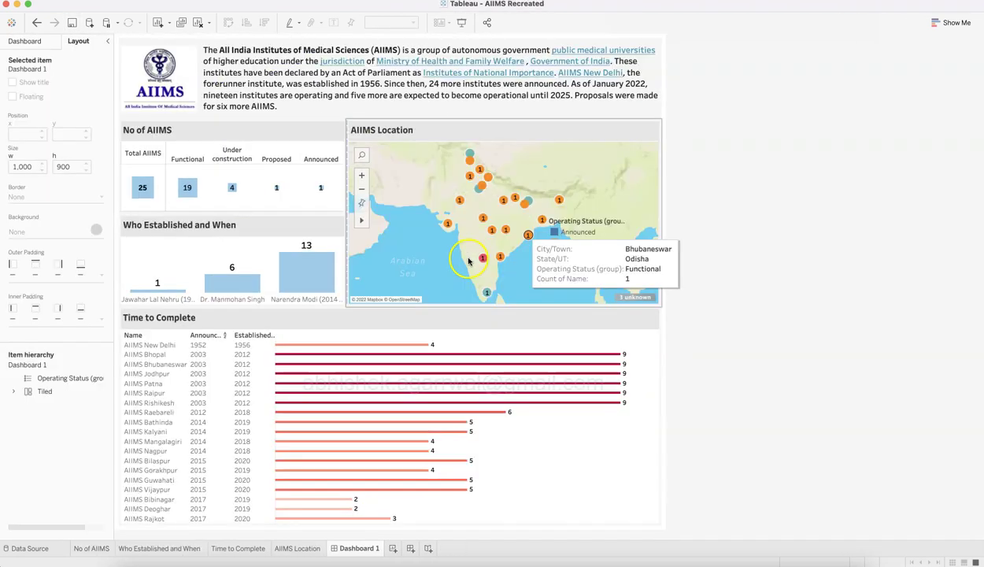
pyautogui.click(600, 174)
pyautogui.click(660, 134)
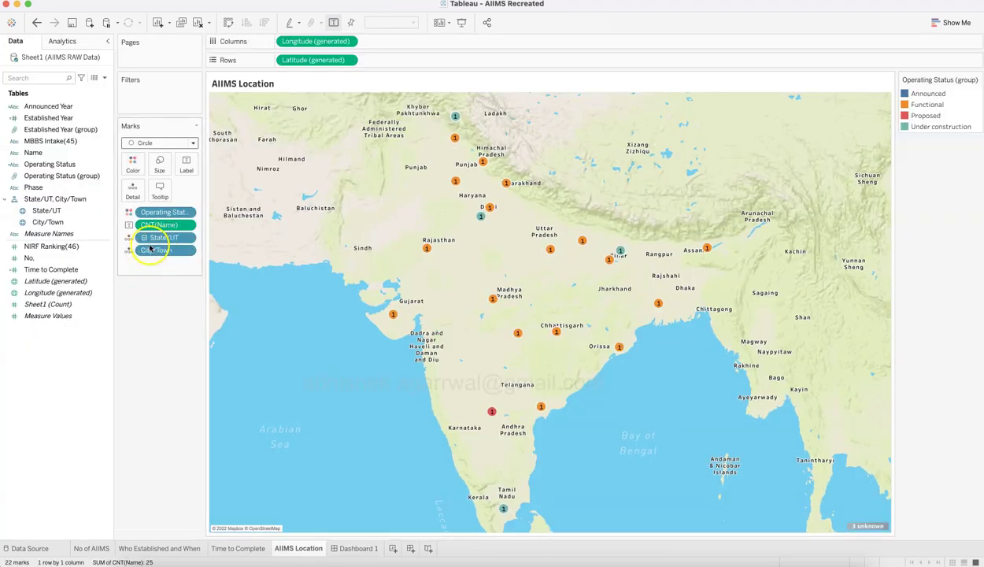
pyautogui.moveTo(55, 211); pyautogui.dragTo(192, 162)
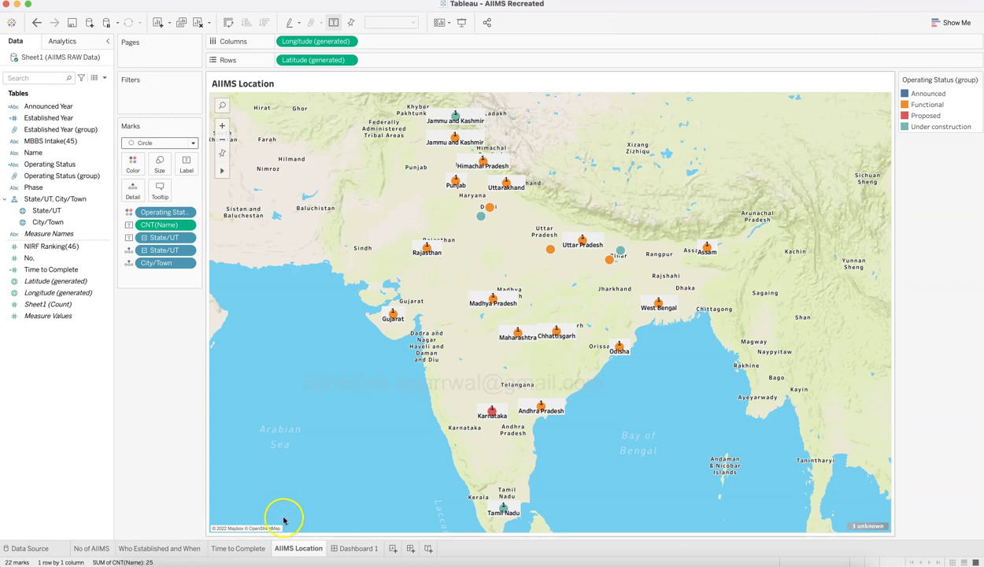
pyautogui.click(362, 548)
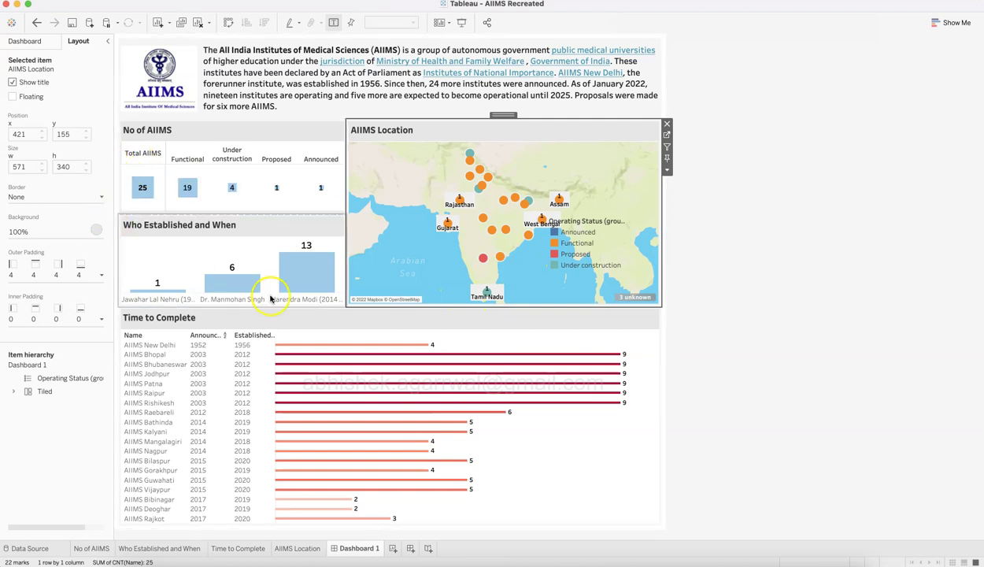
# Step: Make the middle row of sheets taller by lowering the top edge of Time to Complete and slightly shortening the header
pyautogui.moveTo(280, 305); pyautogui.dragTo(279, 315)
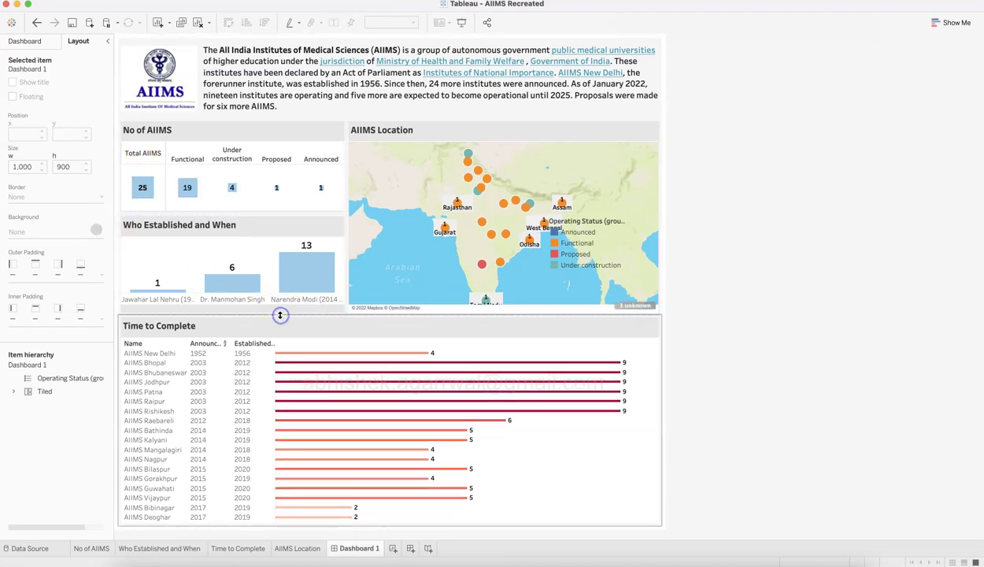
pyautogui.moveTo(279, 315); pyautogui.dragTo(285, 321)
pyautogui.click(669, 288)
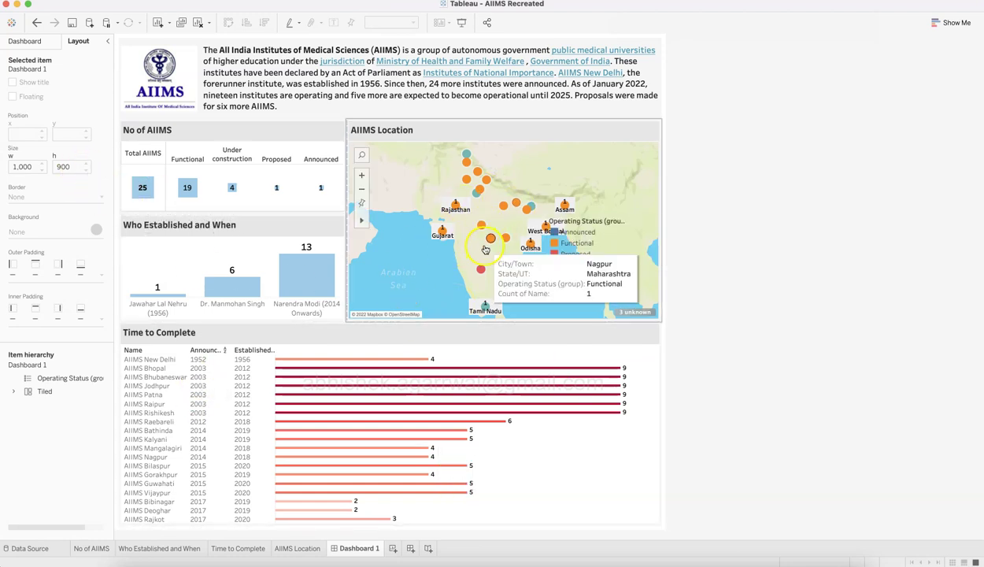
pyautogui.click(368, 119)
pyautogui.moveTo(368, 119); pyautogui.dragTo(377, 113)
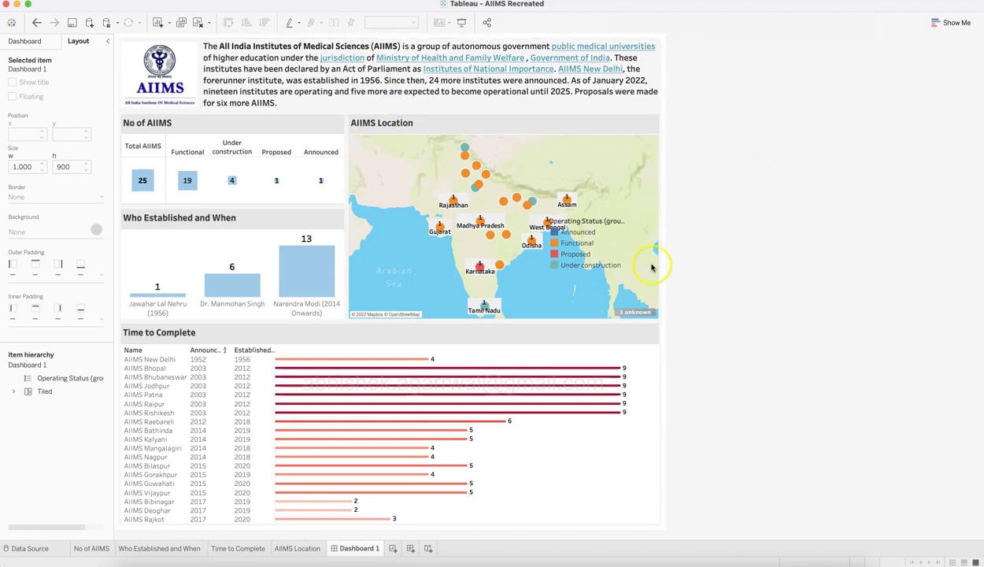
# Step: Set the dashboard's custom fixed height to 1000 px
pyautogui.moveTo(177, 183)
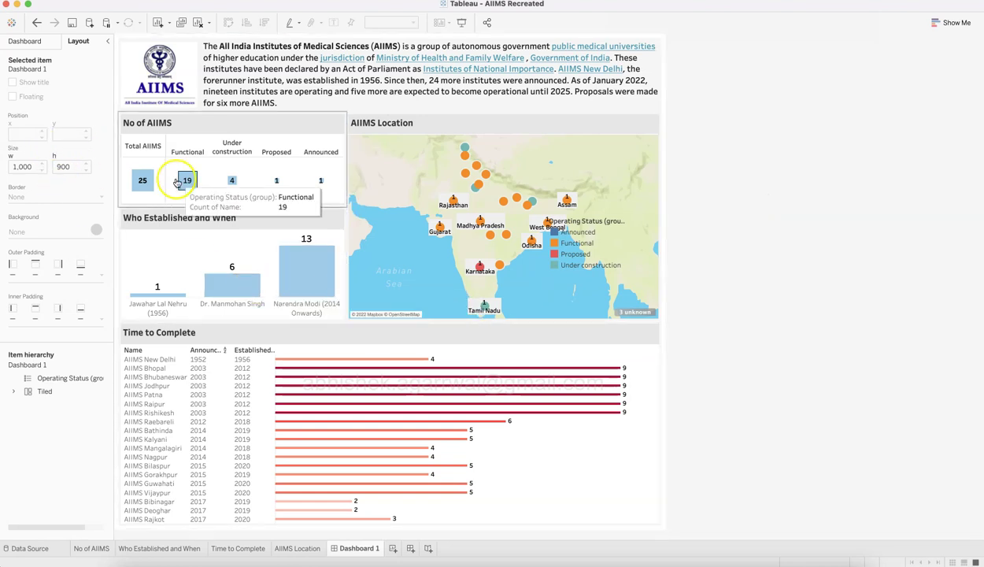
pyautogui.click(128, 36)
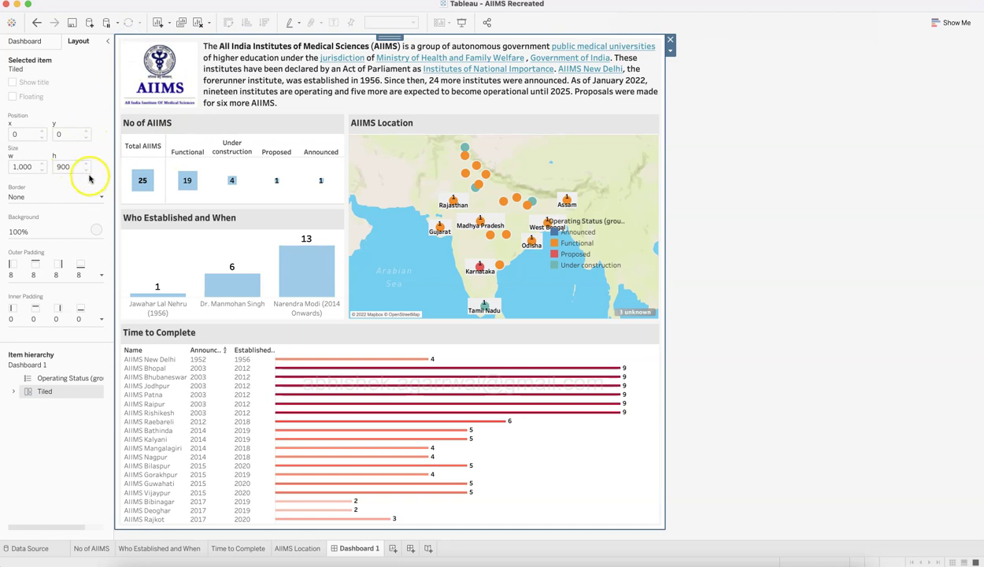
pyautogui.click(44, 41)
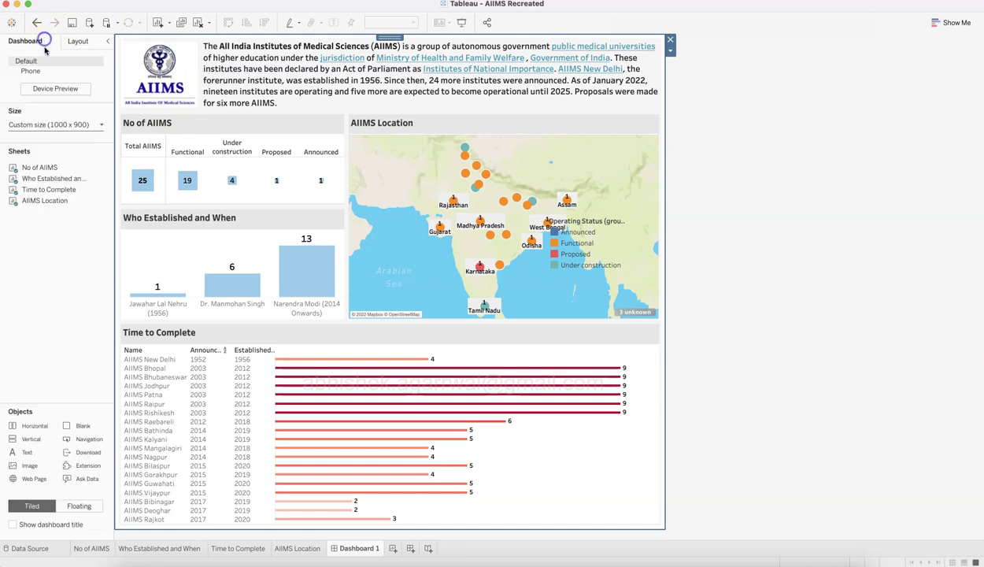
pyautogui.click(97, 124)
pyautogui.click(99, 190)
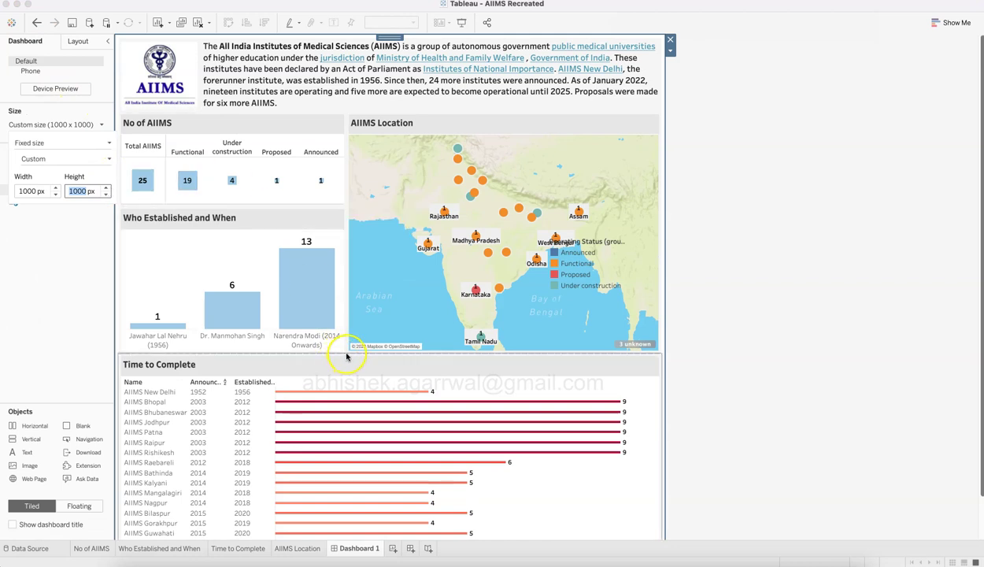
# Step: Lower the boundary above Time to Complete to give the map and bar chart more height, keeping room for the bar labels
pyautogui.click(351, 365)
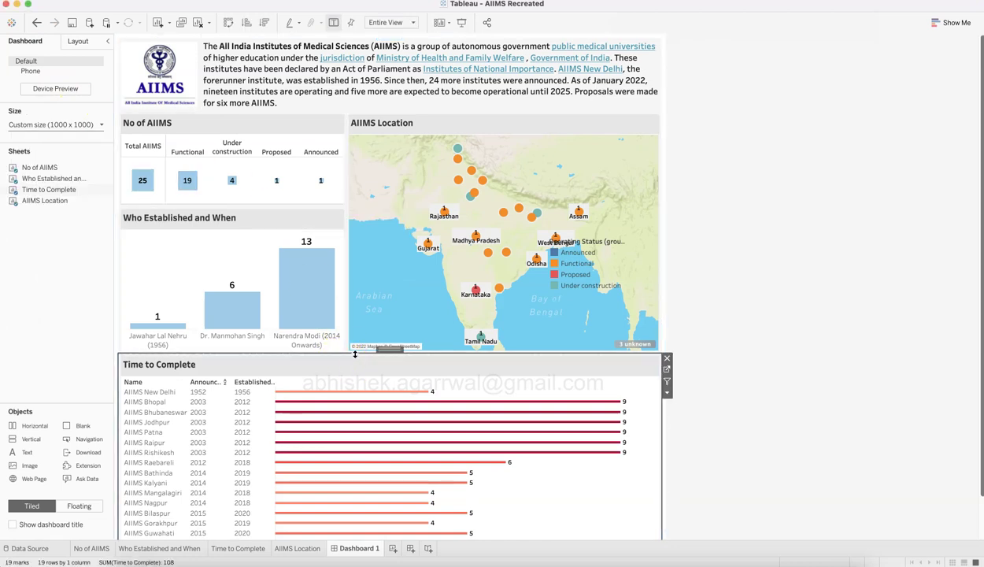
pyautogui.moveTo(355, 354); pyautogui.dragTo(364, 393)
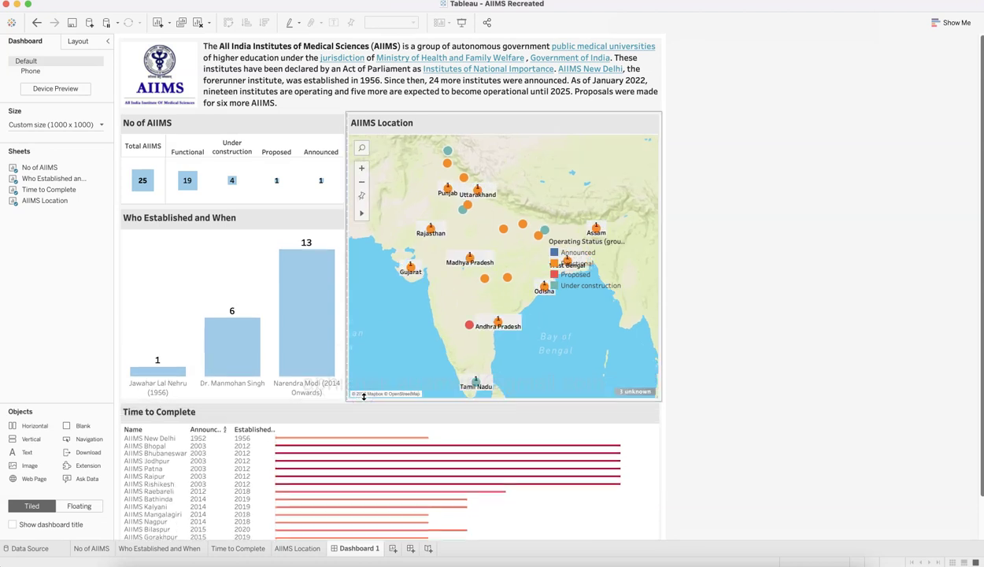
pyautogui.click(366, 392)
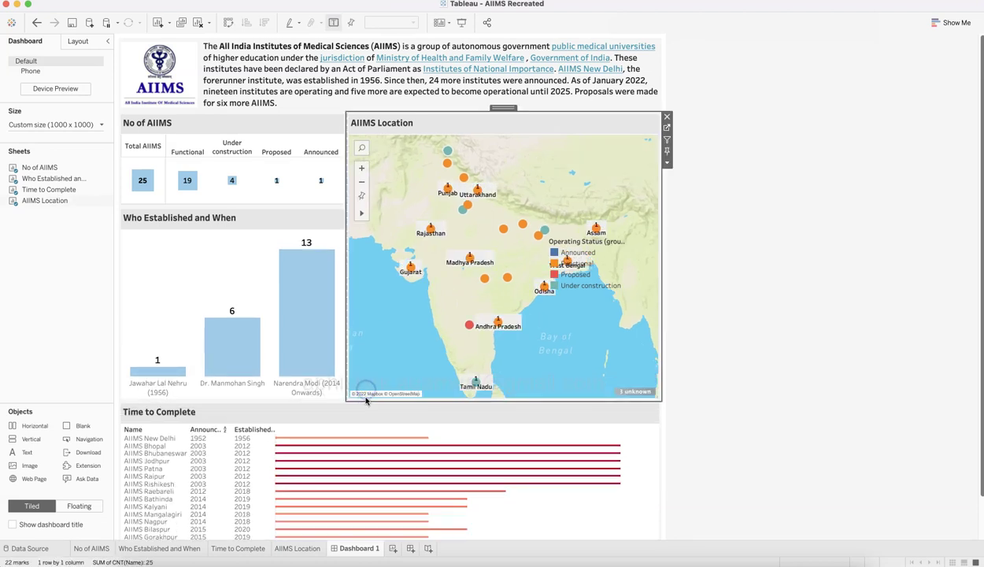
pyautogui.moveTo(365, 399); pyautogui.dragTo(383, 372)
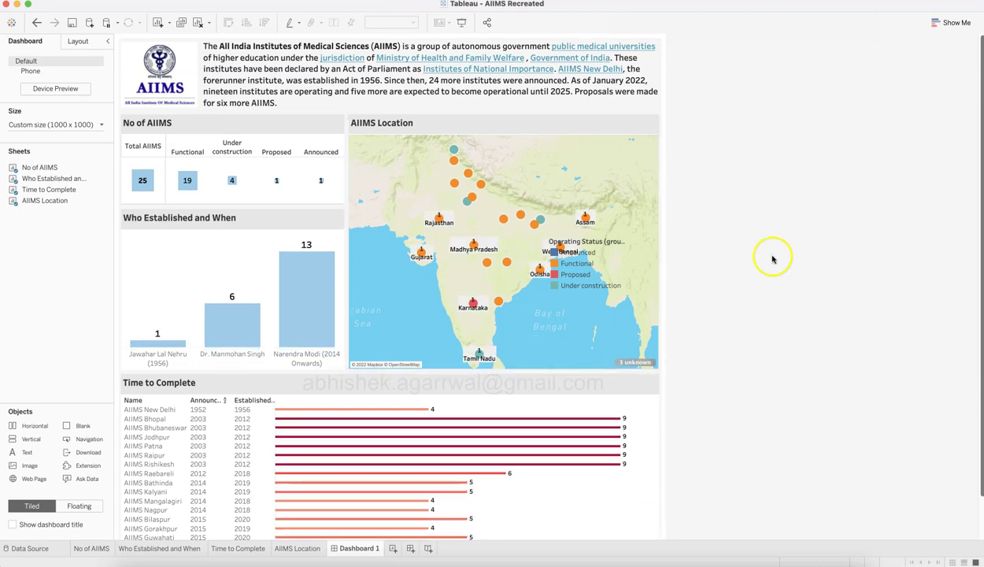
# Step: Extend the No of AIIMS sheet downward by lowering its boundary with Who Established and When
pyautogui.click(245, 260)
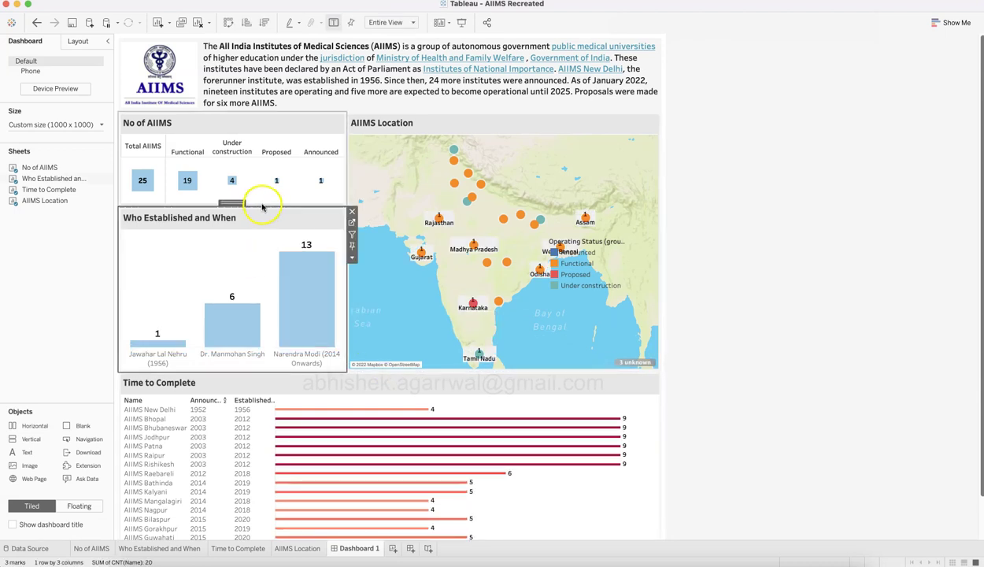
pyautogui.click(262, 204)
pyautogui.moveTo(262, 203); pyautogui.dragTo(264, 230)
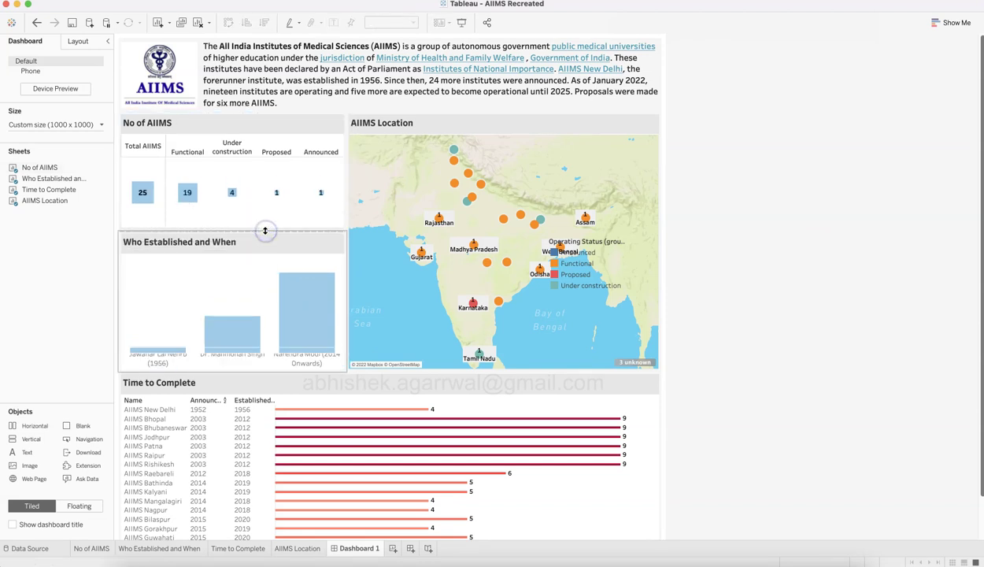
pyautogui.click(786, 208)
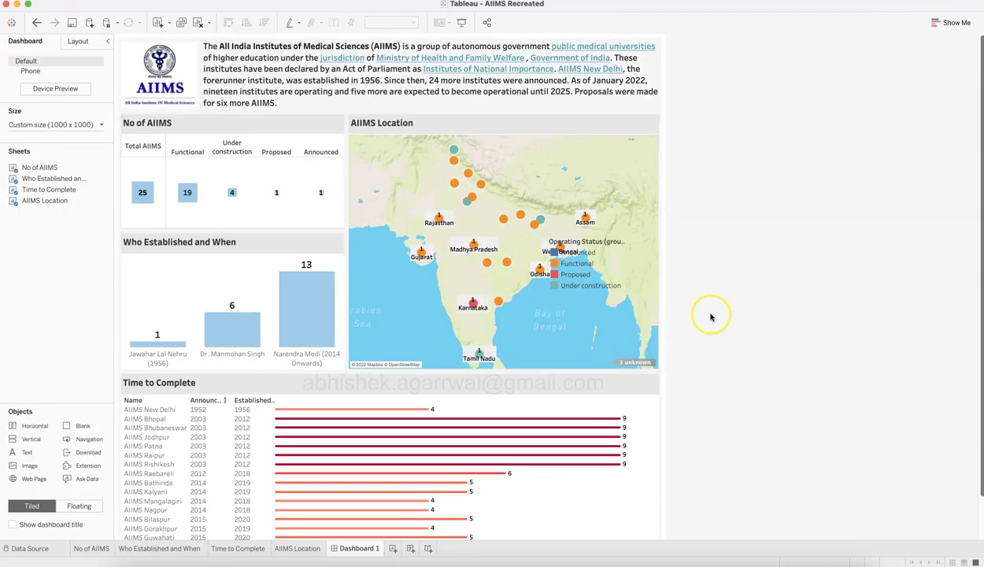
# Step: Move the floating Operating Status legend to the upper-right area of the AIIMS Location map and clear the Functional highlight
pyautogui.click(577, 262)
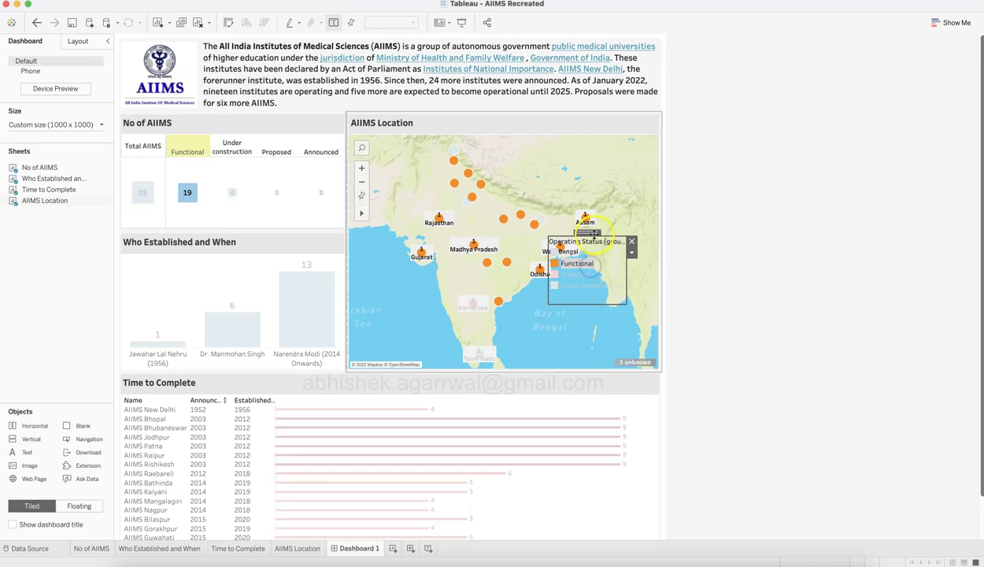
pyautogui.moveTo(591, 227); pyautogui.dragTo(572, 122)
pyautogui.click(565, 152)
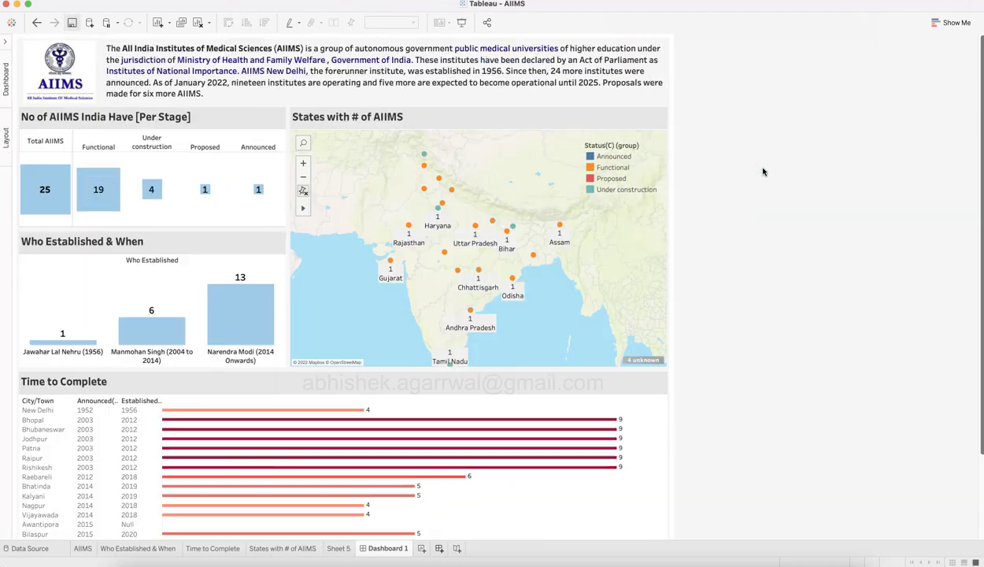
# Step: Pin the AIIMS Location map at its current view as in the original dashboard, and save the AIIMS Recreated workbook
pyautogui.click(718, 183)
pyautogui.click(349, 212)
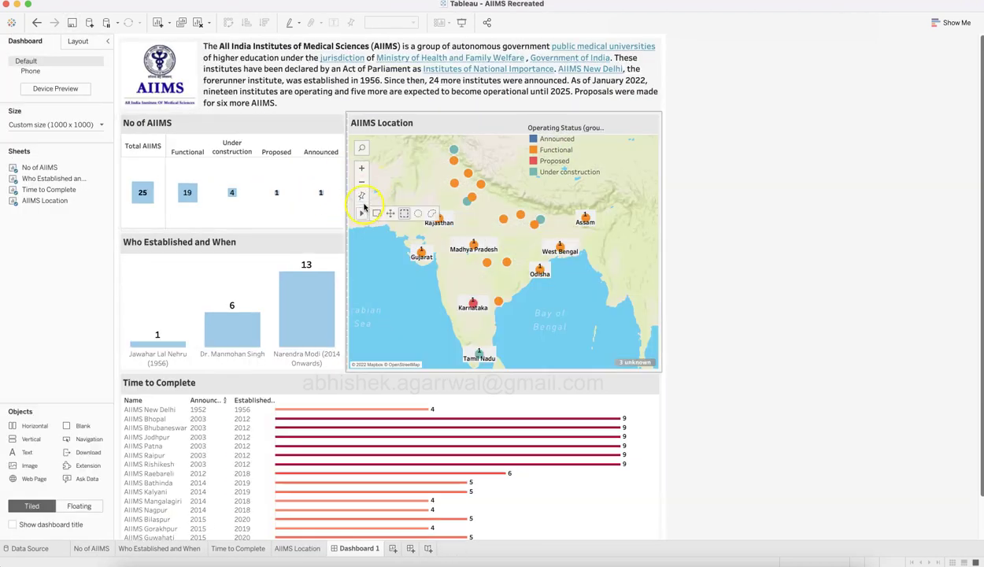
pyautogui.click(362, 198)
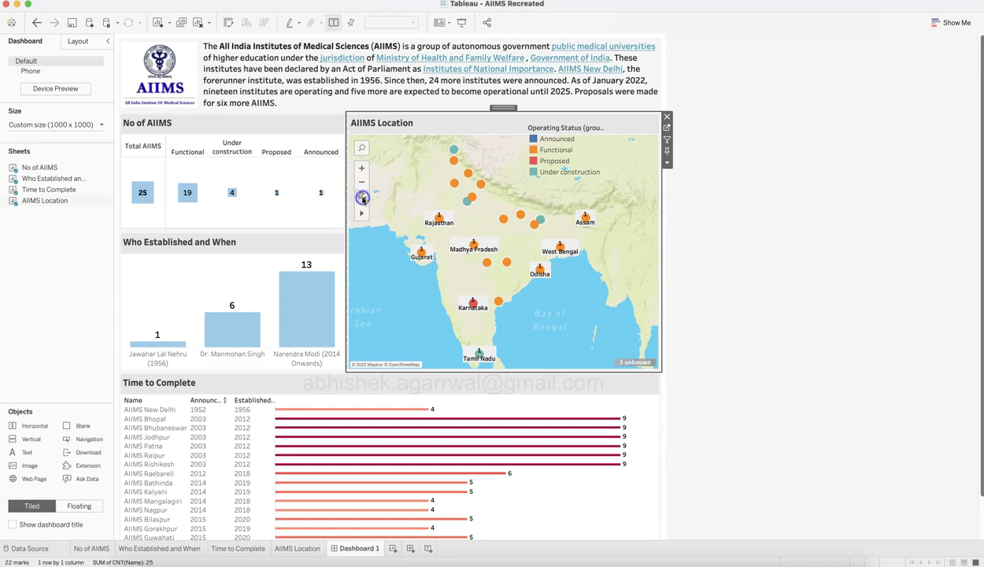
pyautogui.click(380, 260)
pyautogui.click(781, 359)
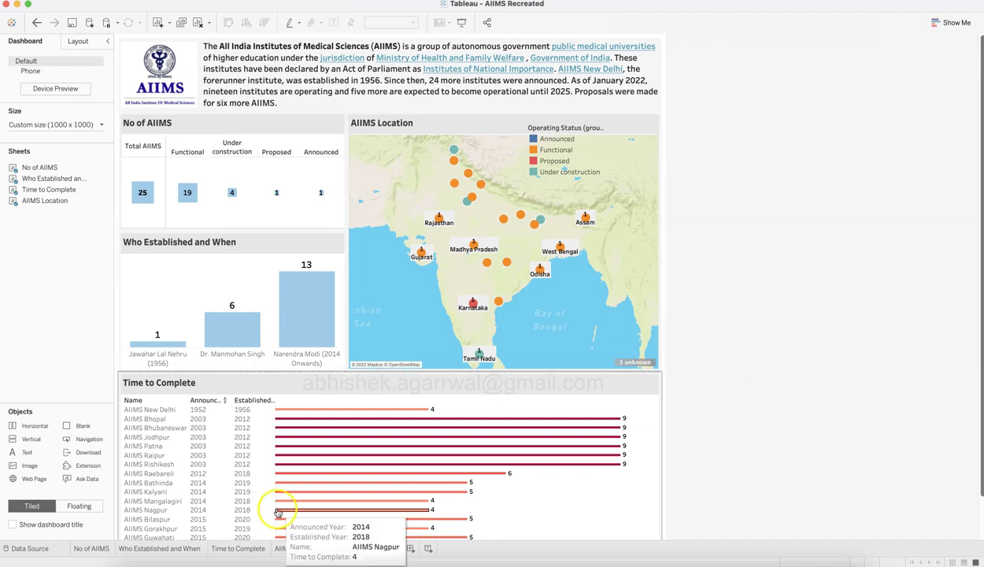
pyautogui.click(72, 22)
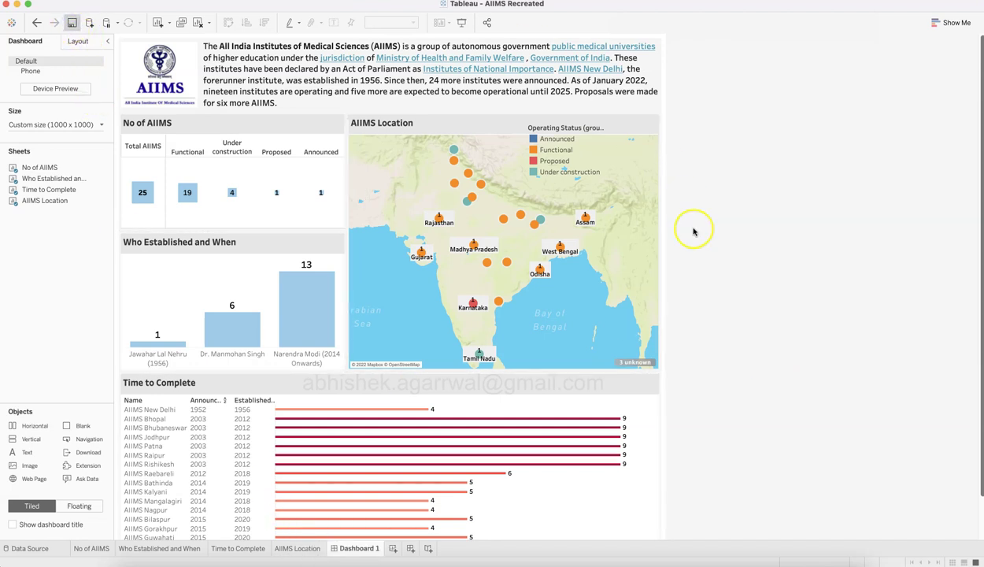